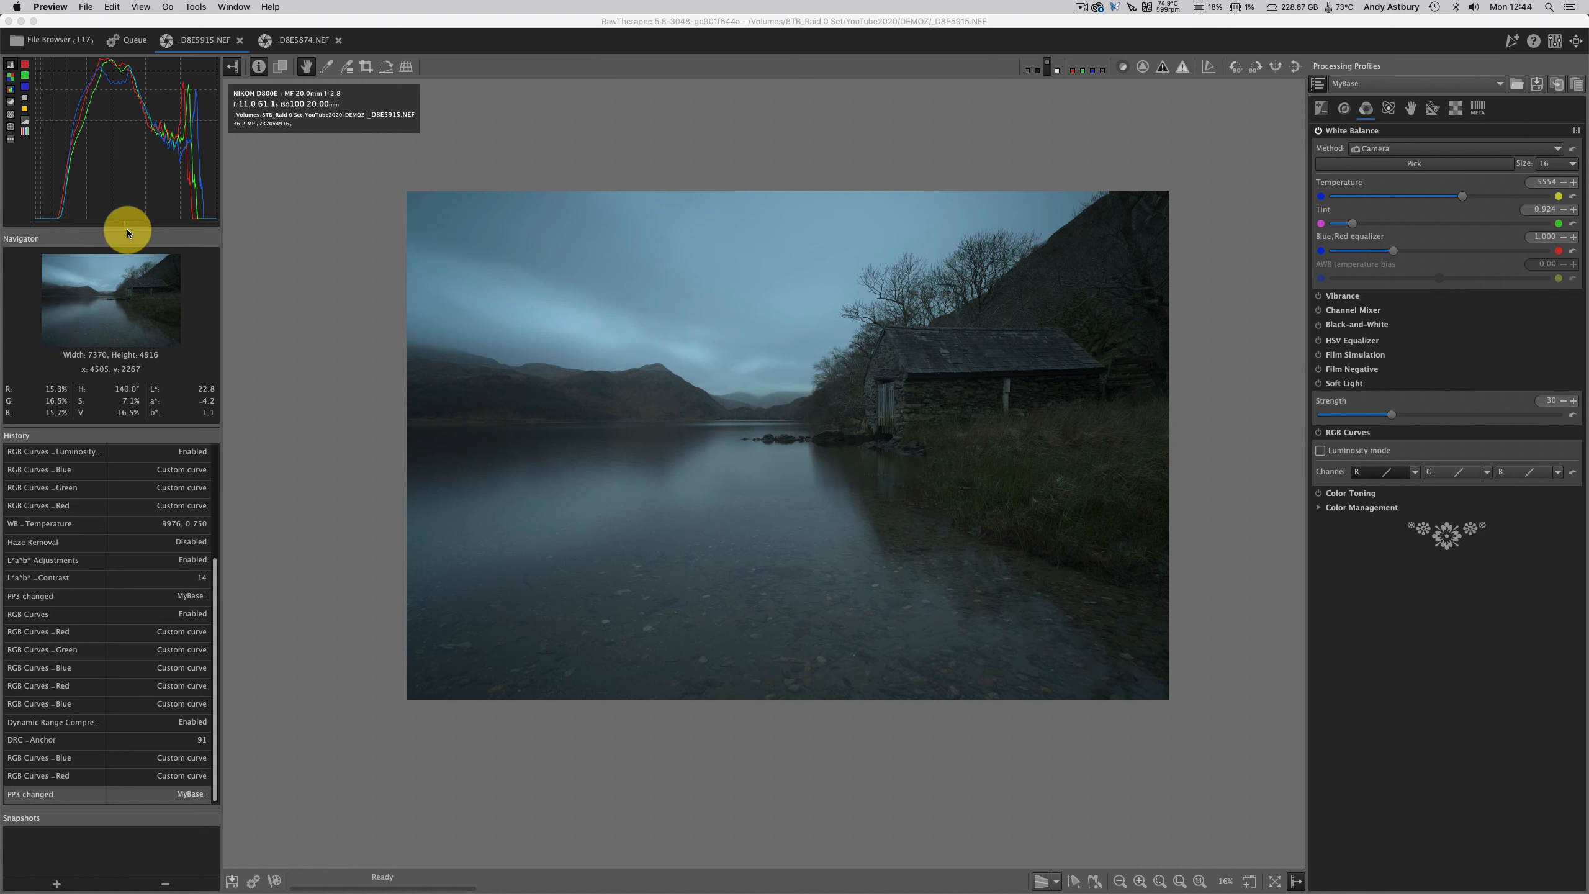
# - Enlarge the histogram by increasing its height and widening the side panel to roughly a third of the window
pyautogui.click(127, 228)
pyautogui.click(140, 363)
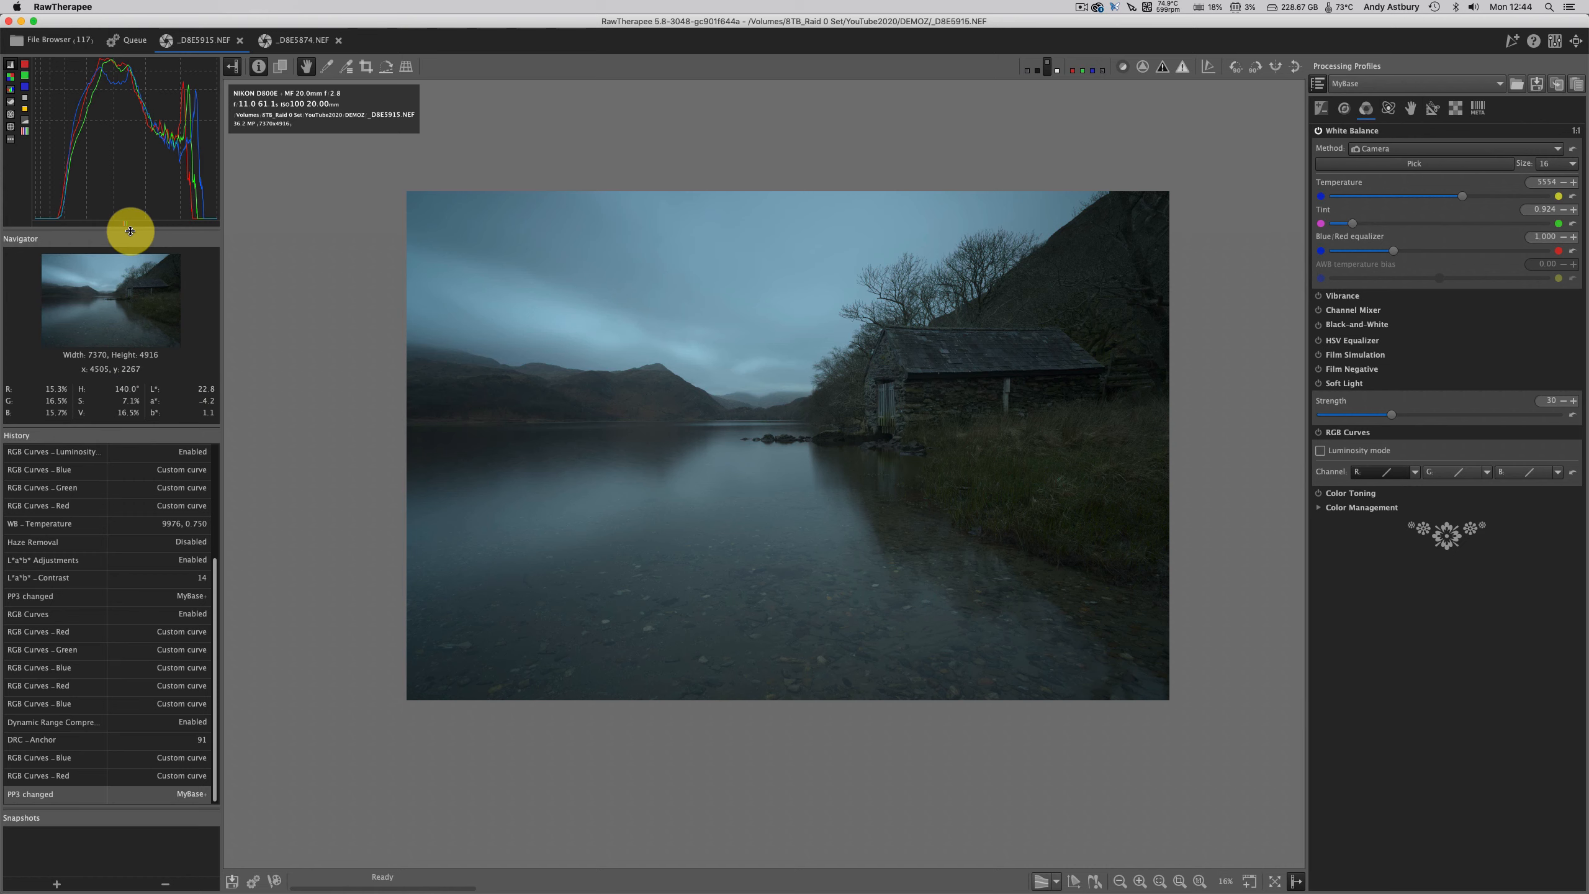
pyautogui.moveTo(131, 230); pyautogui.dragTo(131, 384)
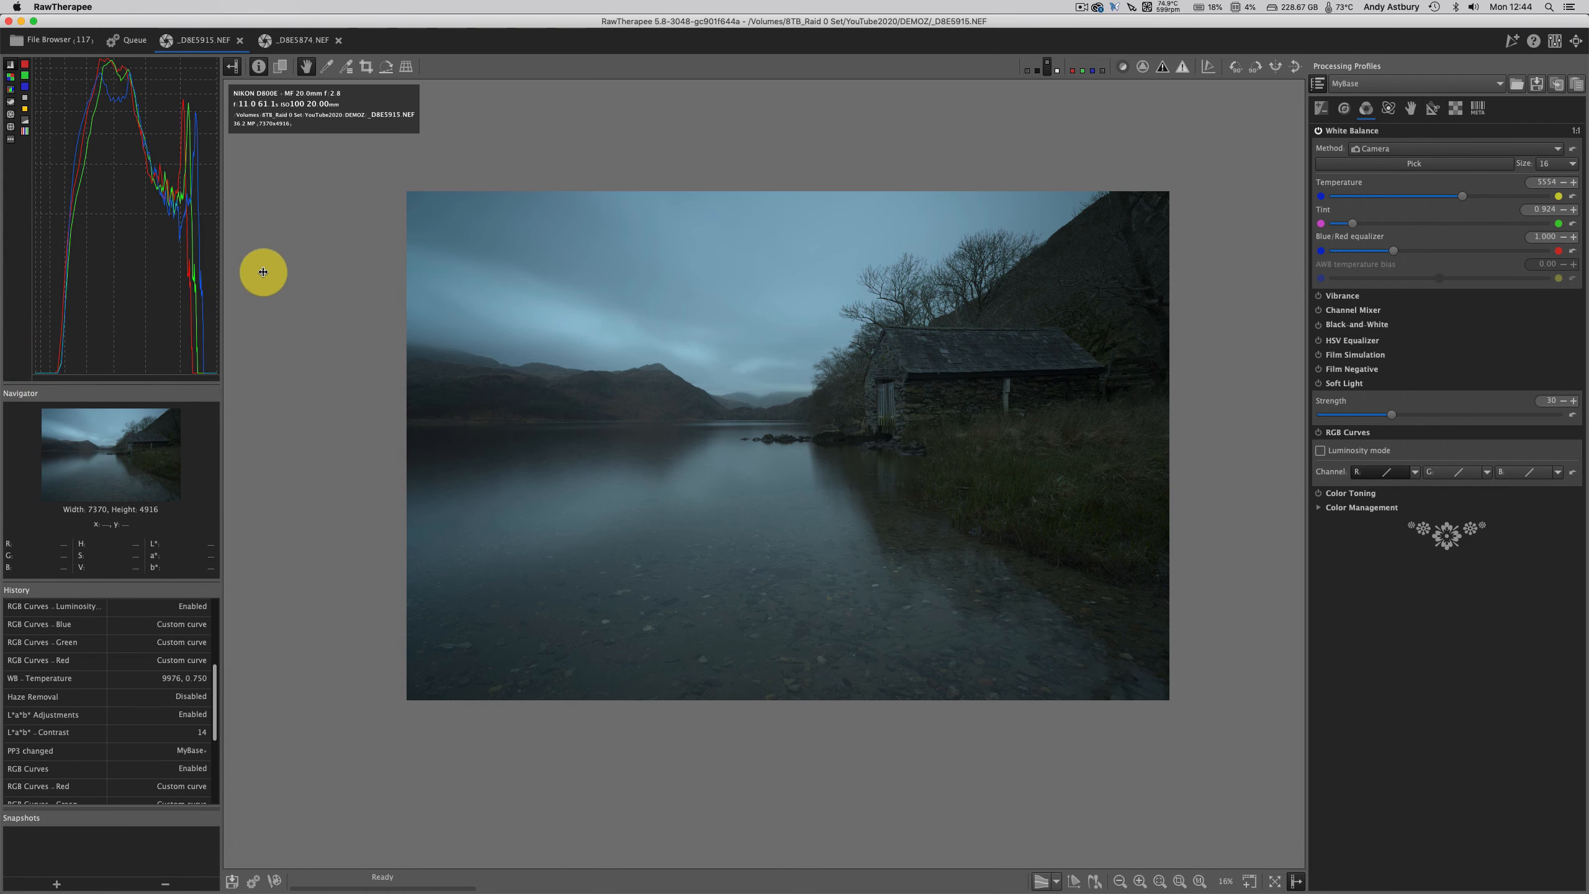
pyautogui.moveTo(221, 271); pyautogui.dragTo(547, 293)
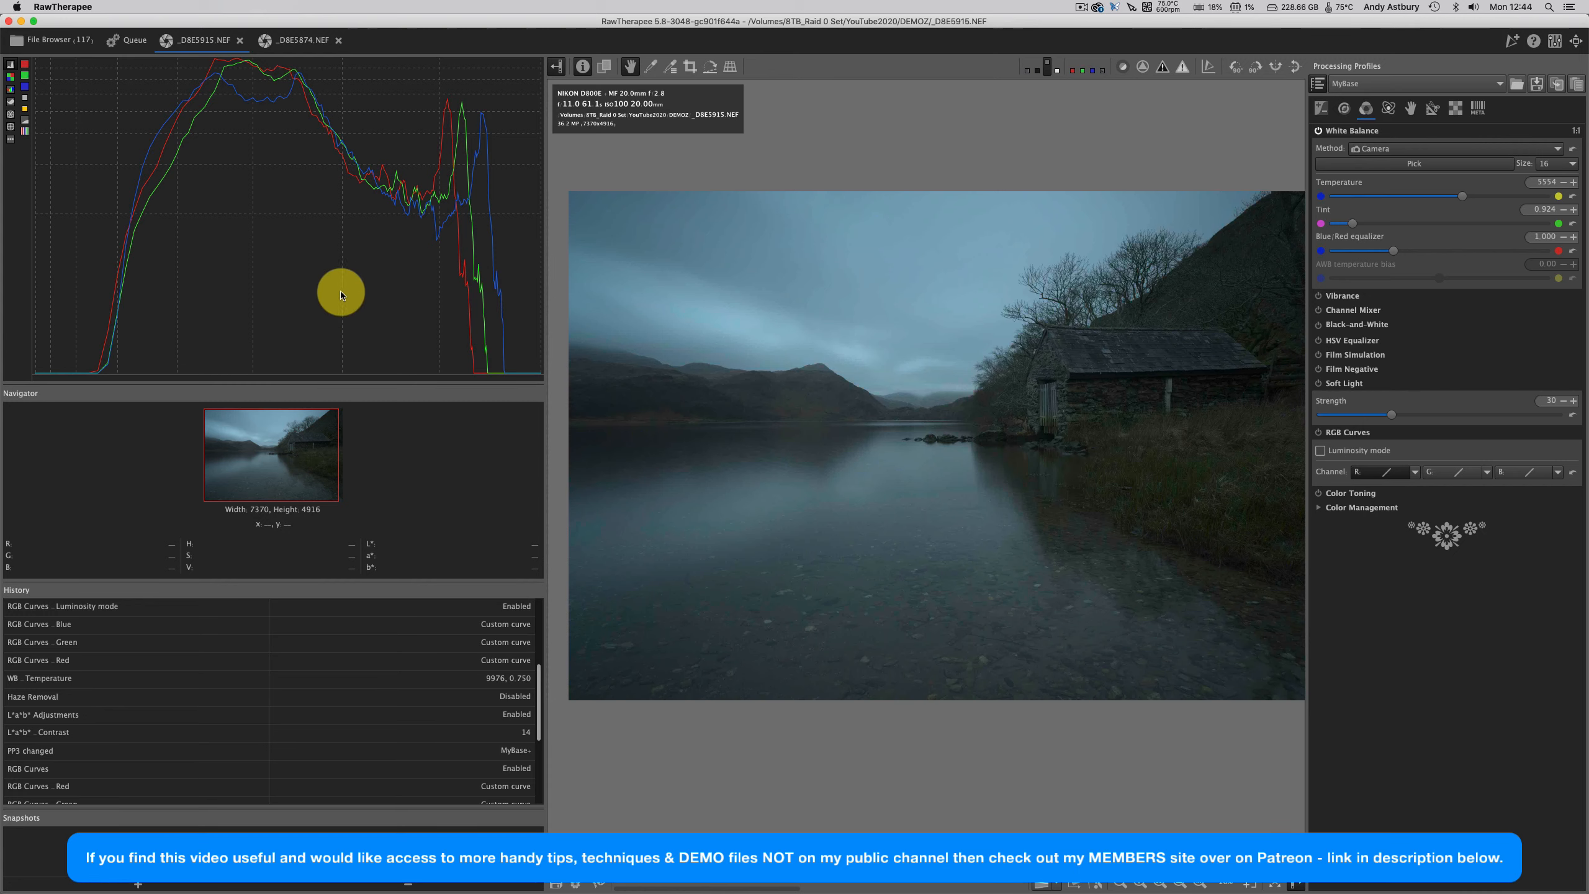
# - Rescale the histogram's tonal axis, examine the raw histogram, and return to the standard RGB histogram
pyautogui.moveTo(337, 291); pyautogui.dragTo(526, 306)
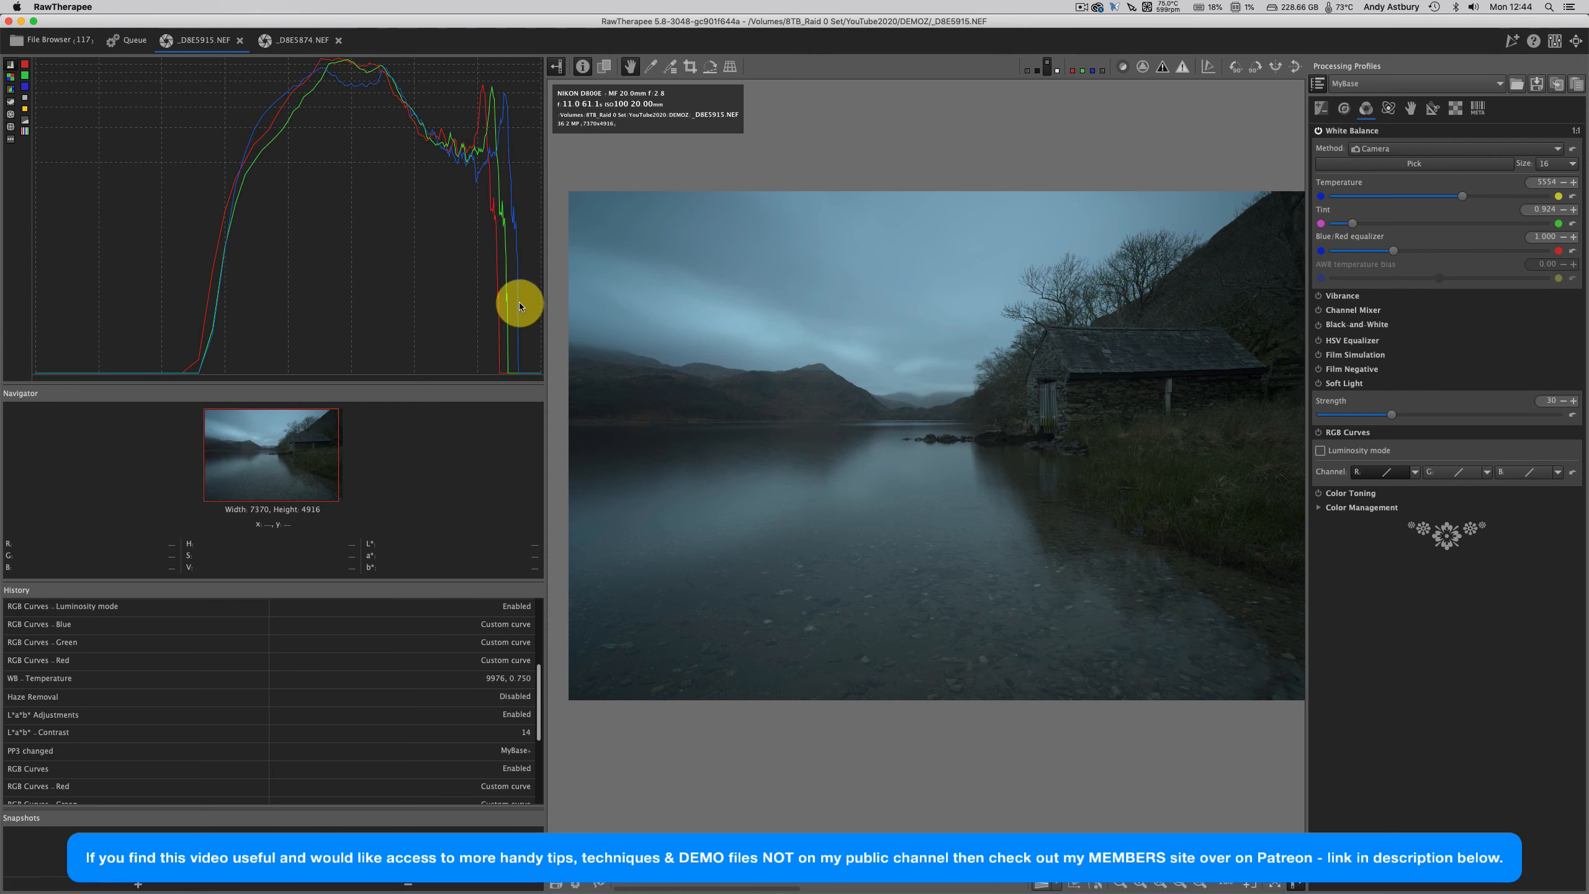
pyautogui.click(519, 304)
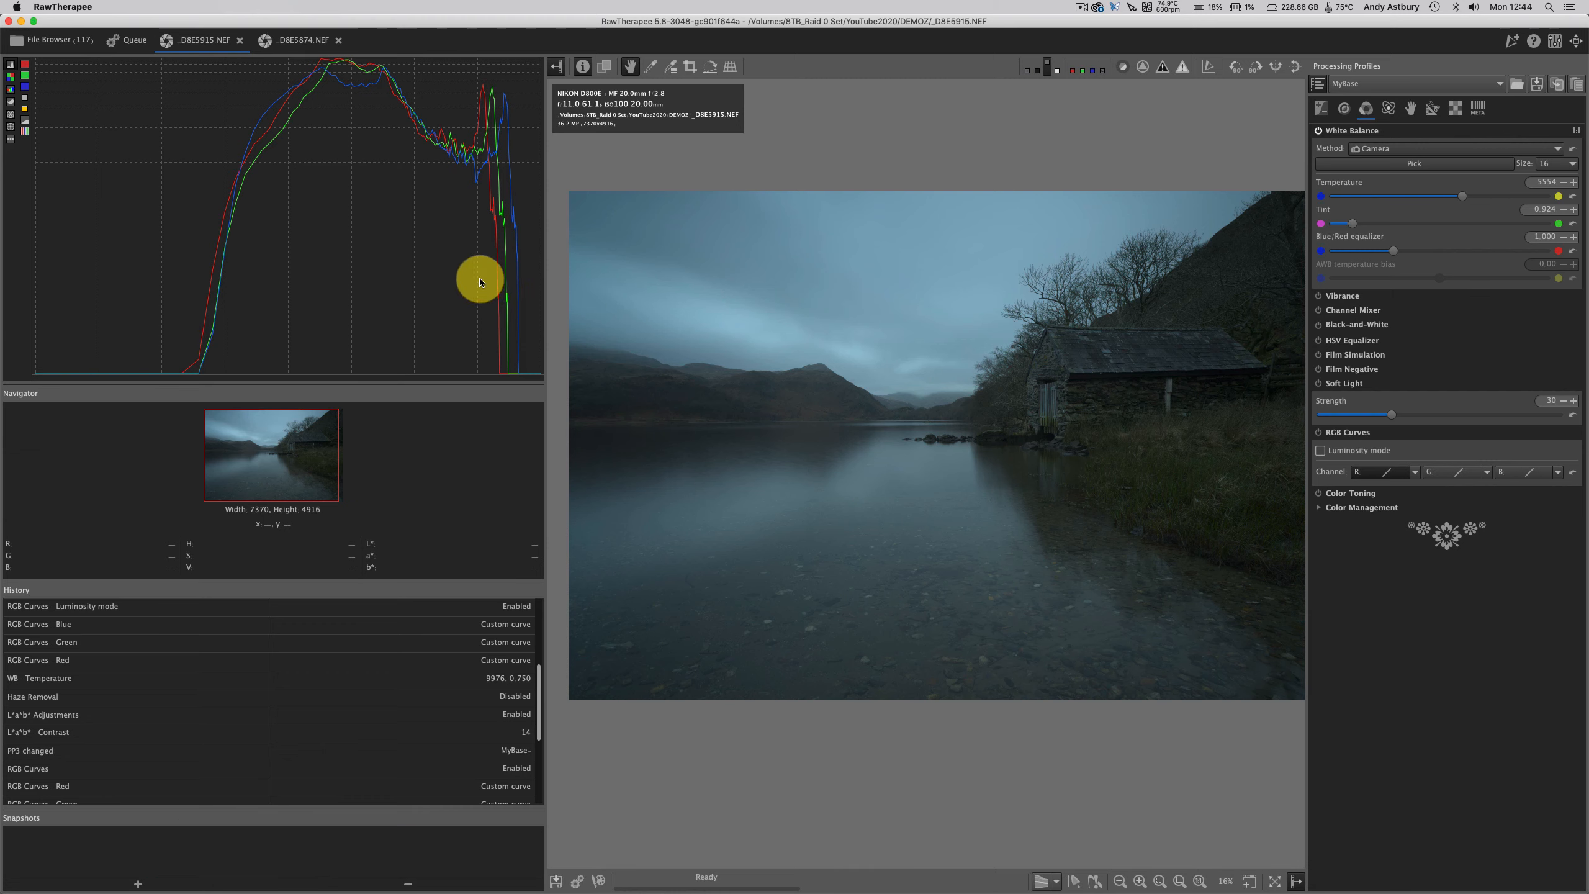
pyautogui.moveTo(480, 282); pyautogui.dragTo(287, 291)
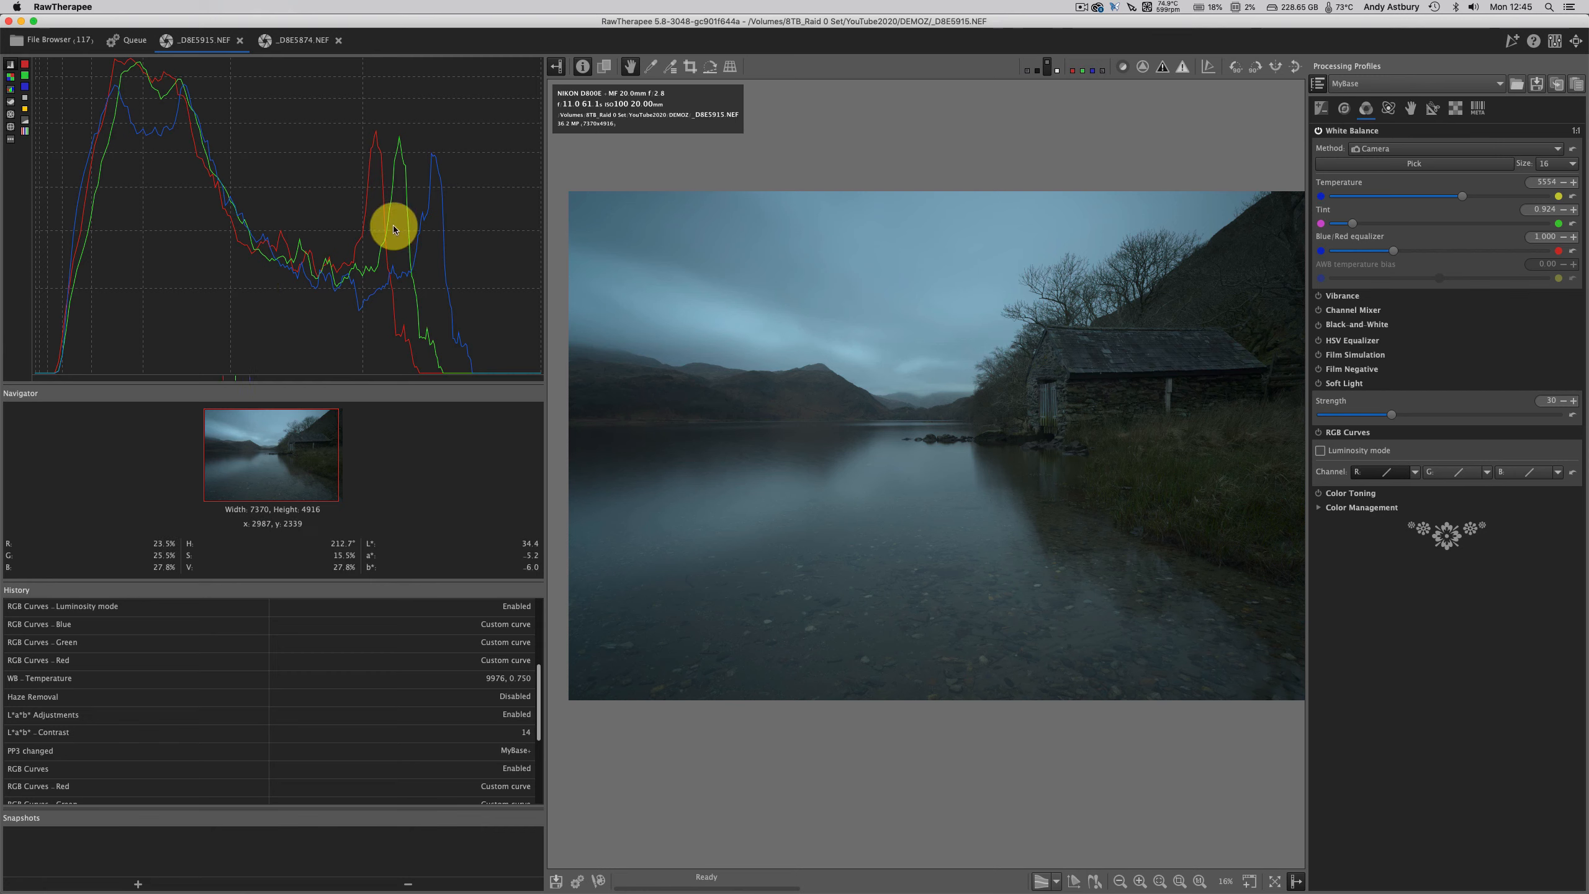
pyautogui.click(10, 79)
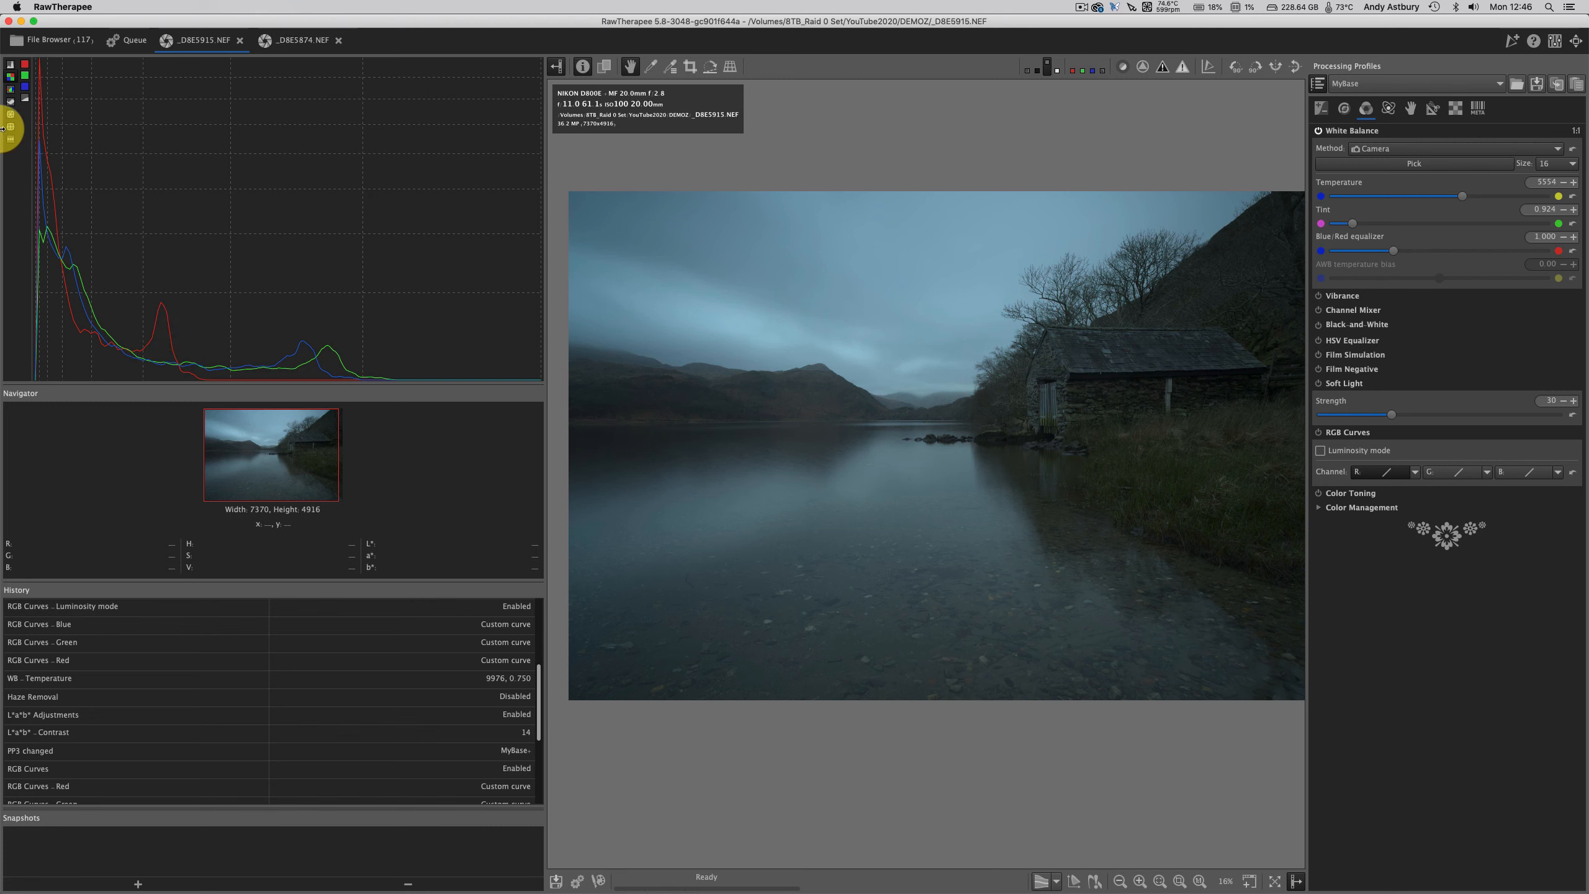
pyautogui.click(10, 65)
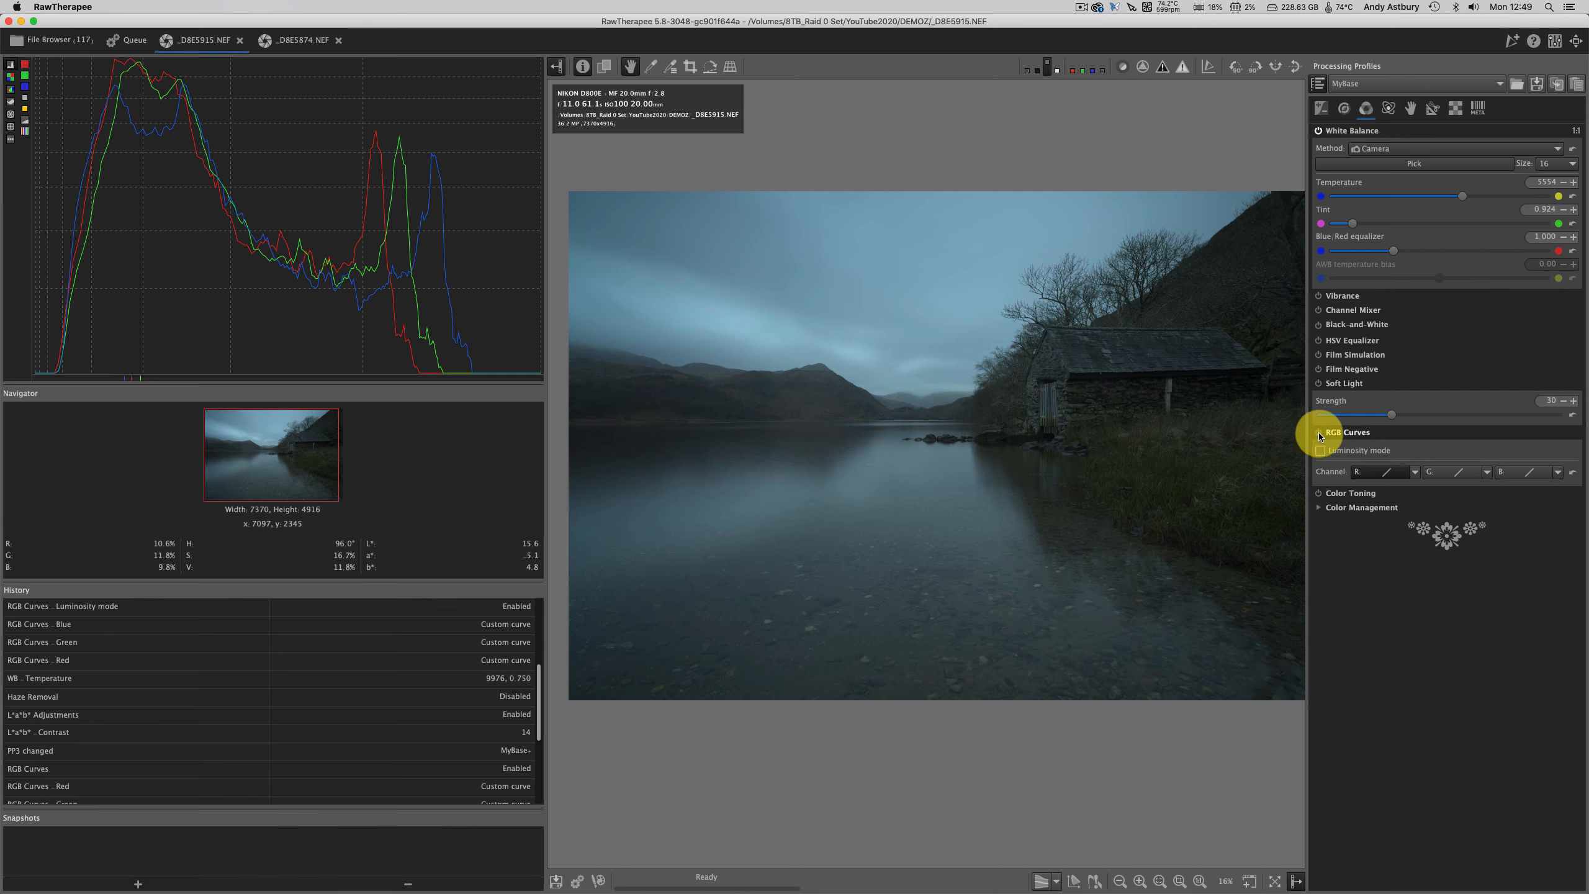
# - Enable RGB Curves with Luminosity mode off and give the red channel an editable custom curve
pyautogui.click(1318, 433)
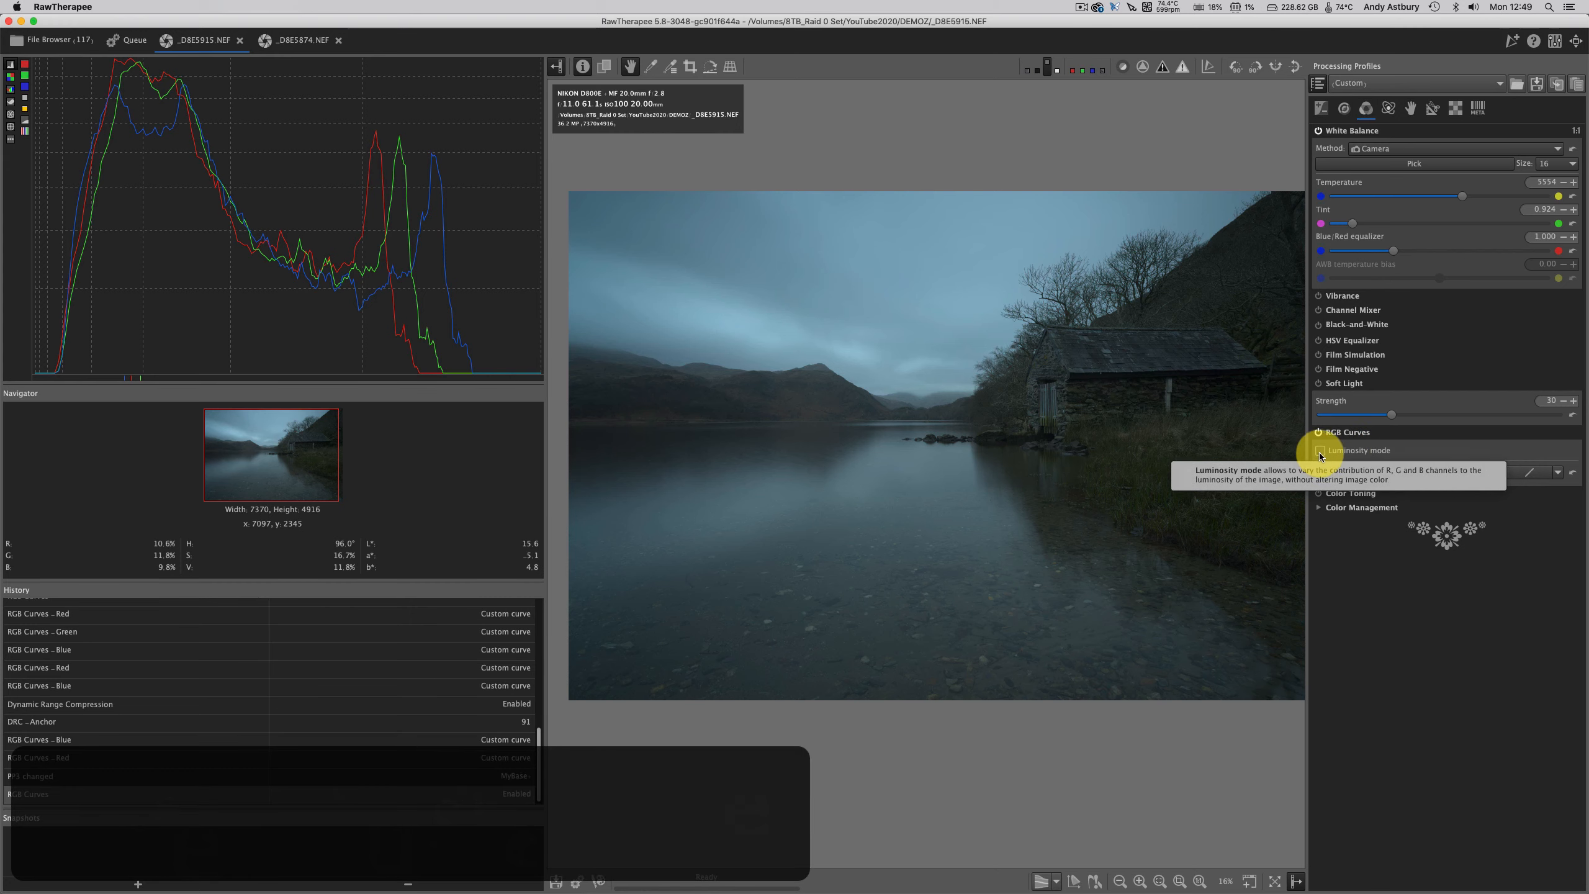
pyautogui.click(1318, 452)
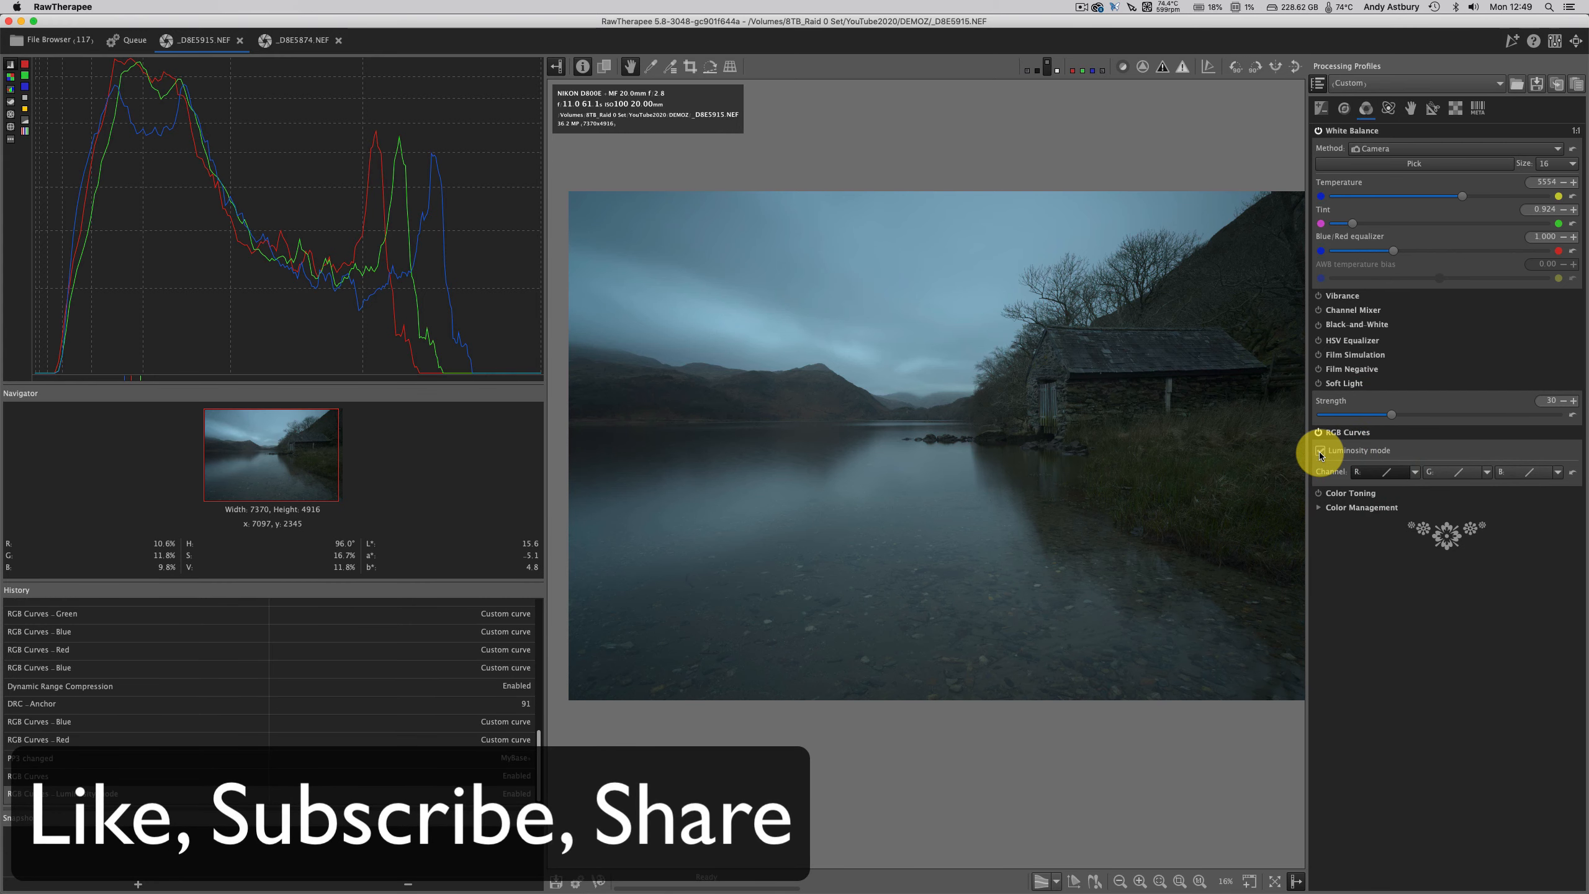
pyautogui.click(1320, 453)
pyautogui.click(1415, 473)
pyautogui.click(1428, 549)
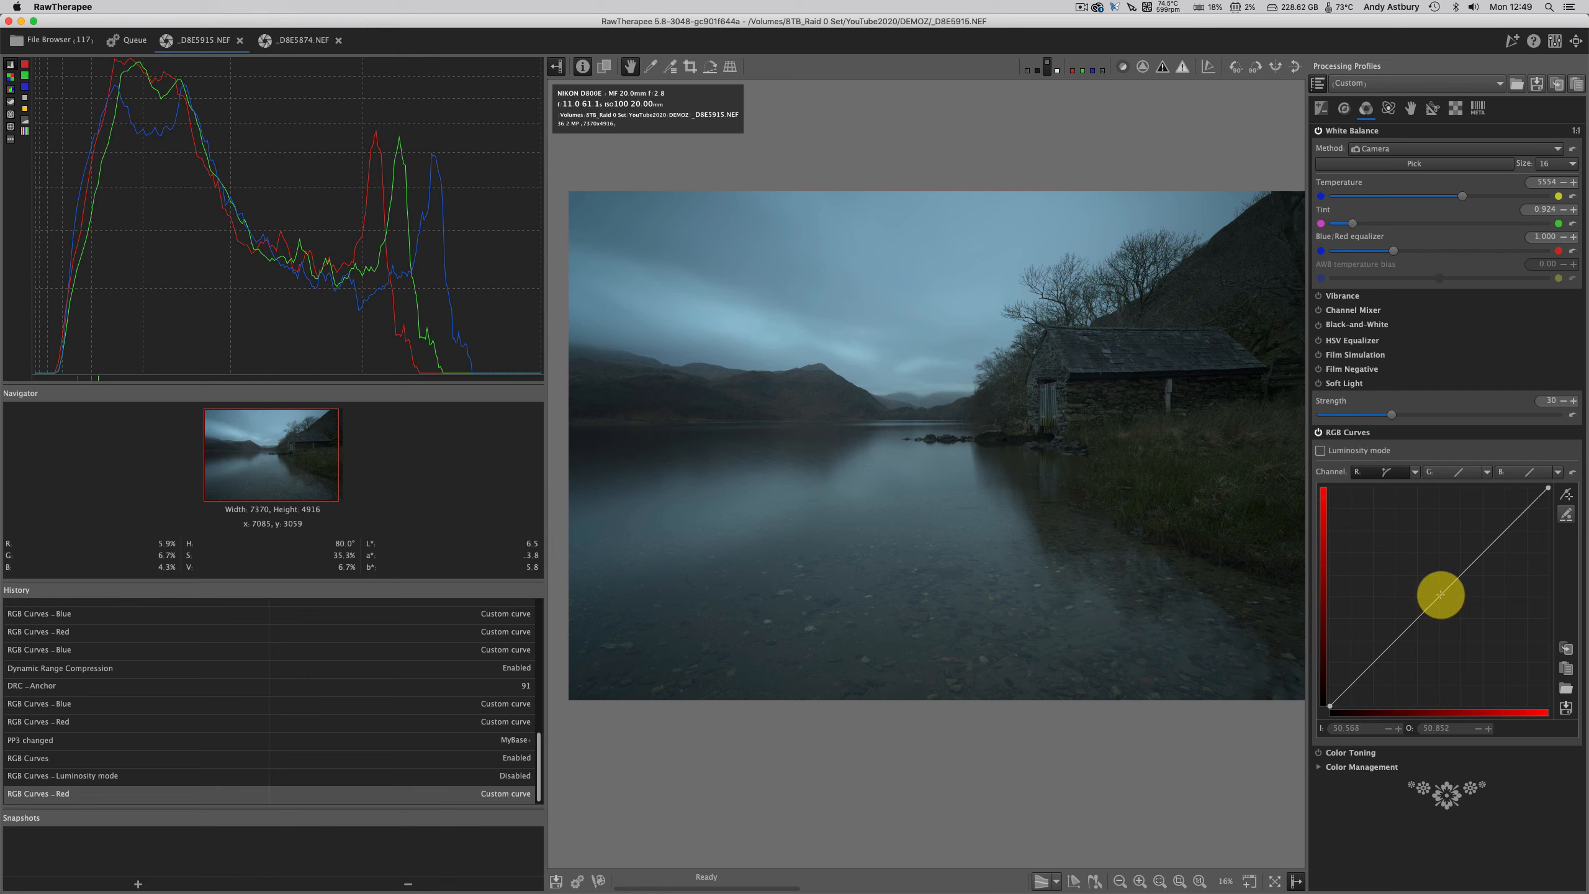
# - Try lifting the red curve's midpoint to about 28 in and 87 out, pull it below the diagonal, and reset the curve
pyautogui.moveTo(1439, 587); pyautogui.dragTo(1392, 514)
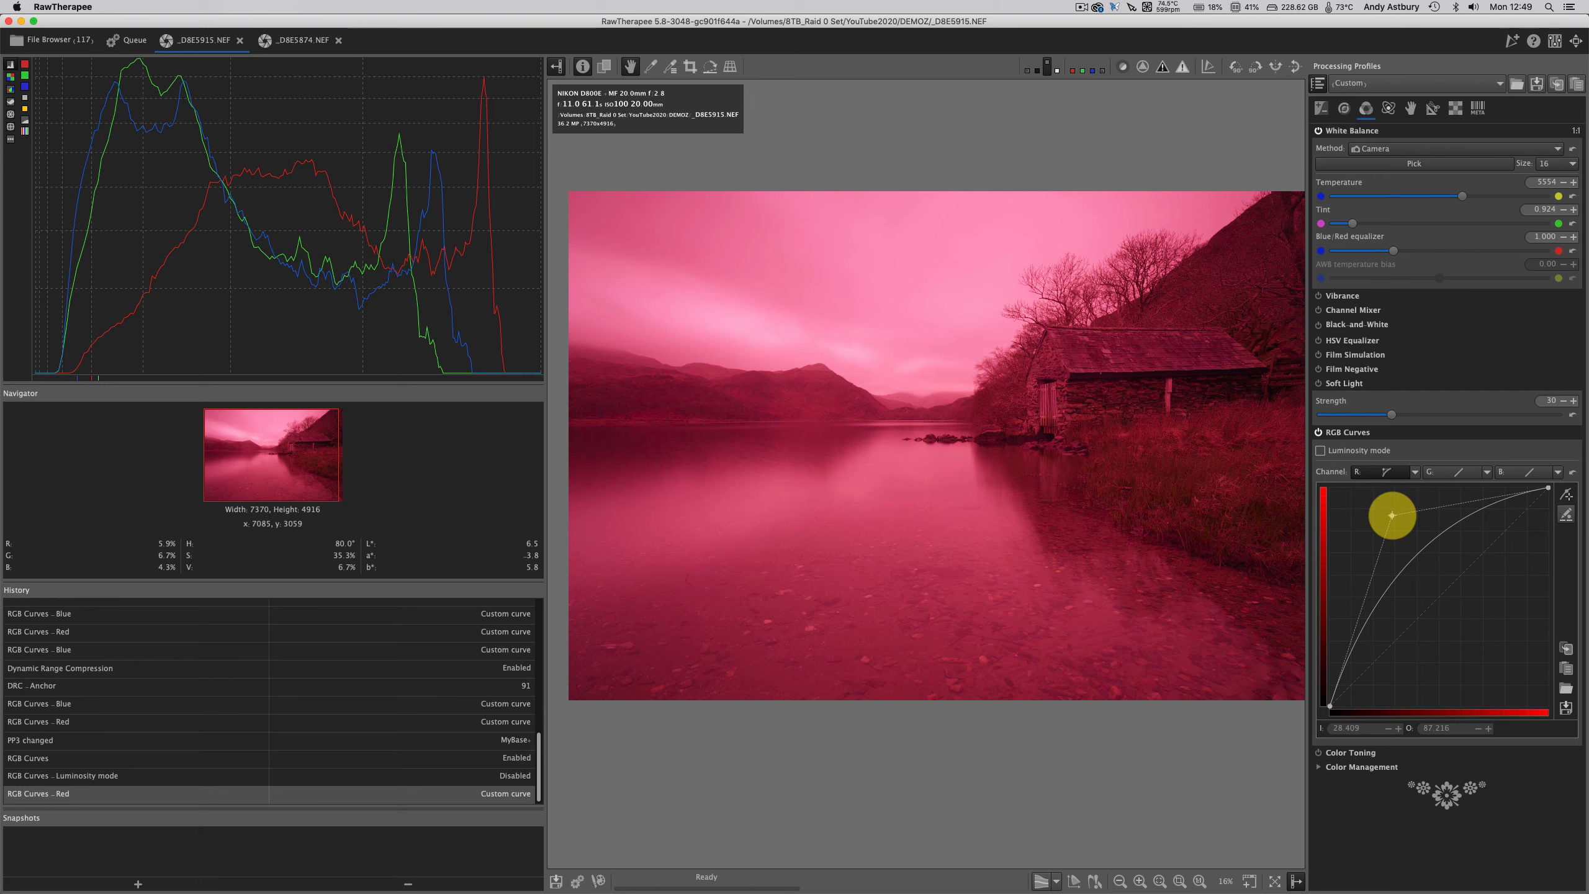
pyautogui.moveTo(1392, 515); pyautogui.dragTo(1504, 657)
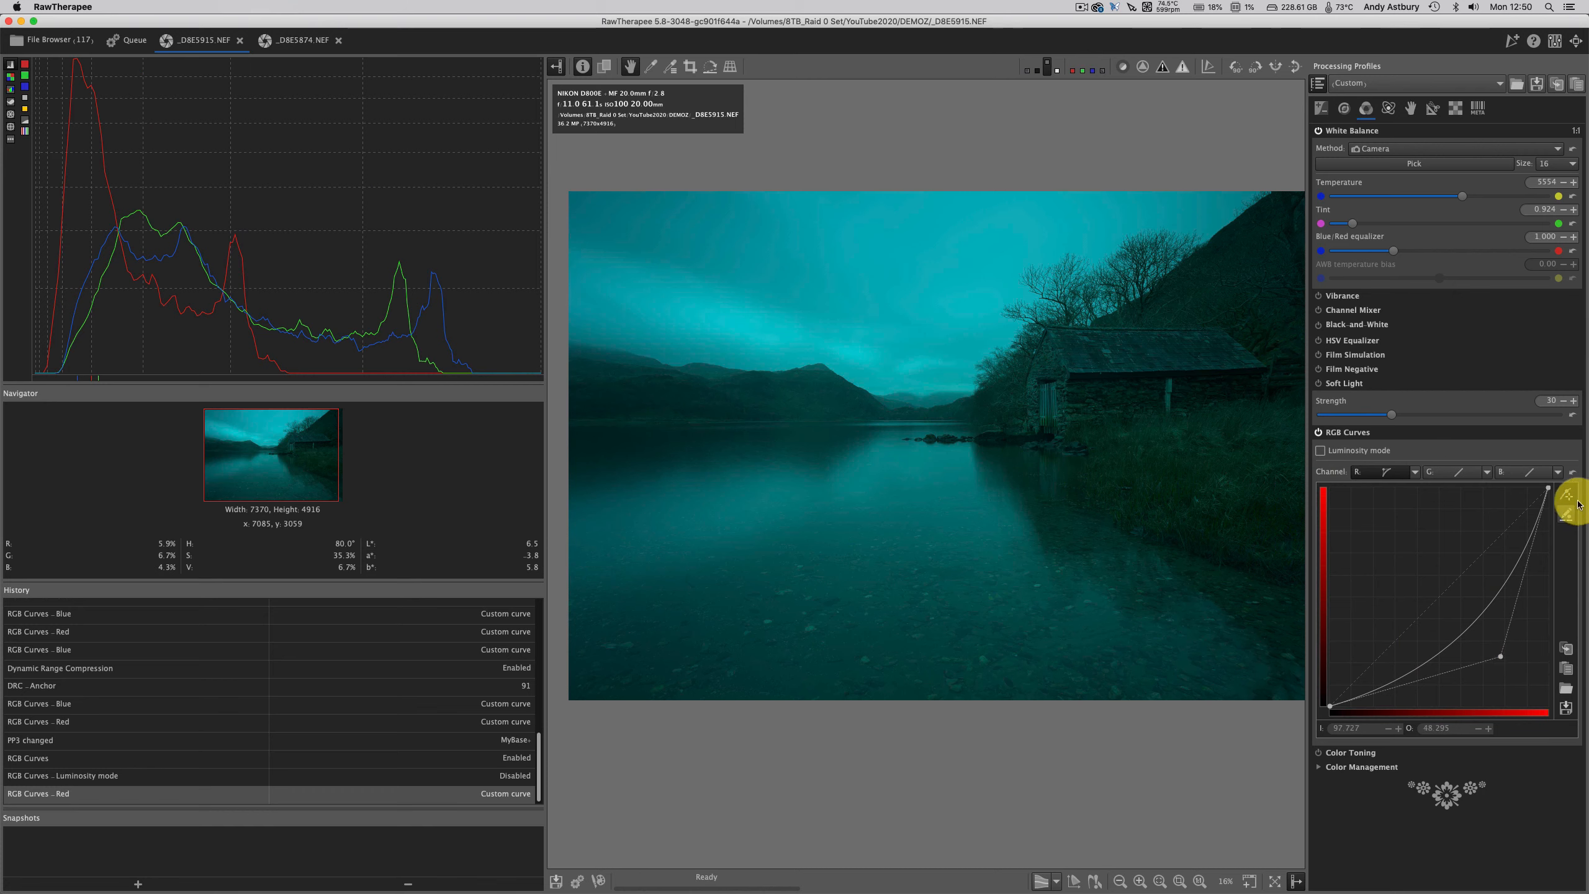
pyautogui.click(1572, 473)
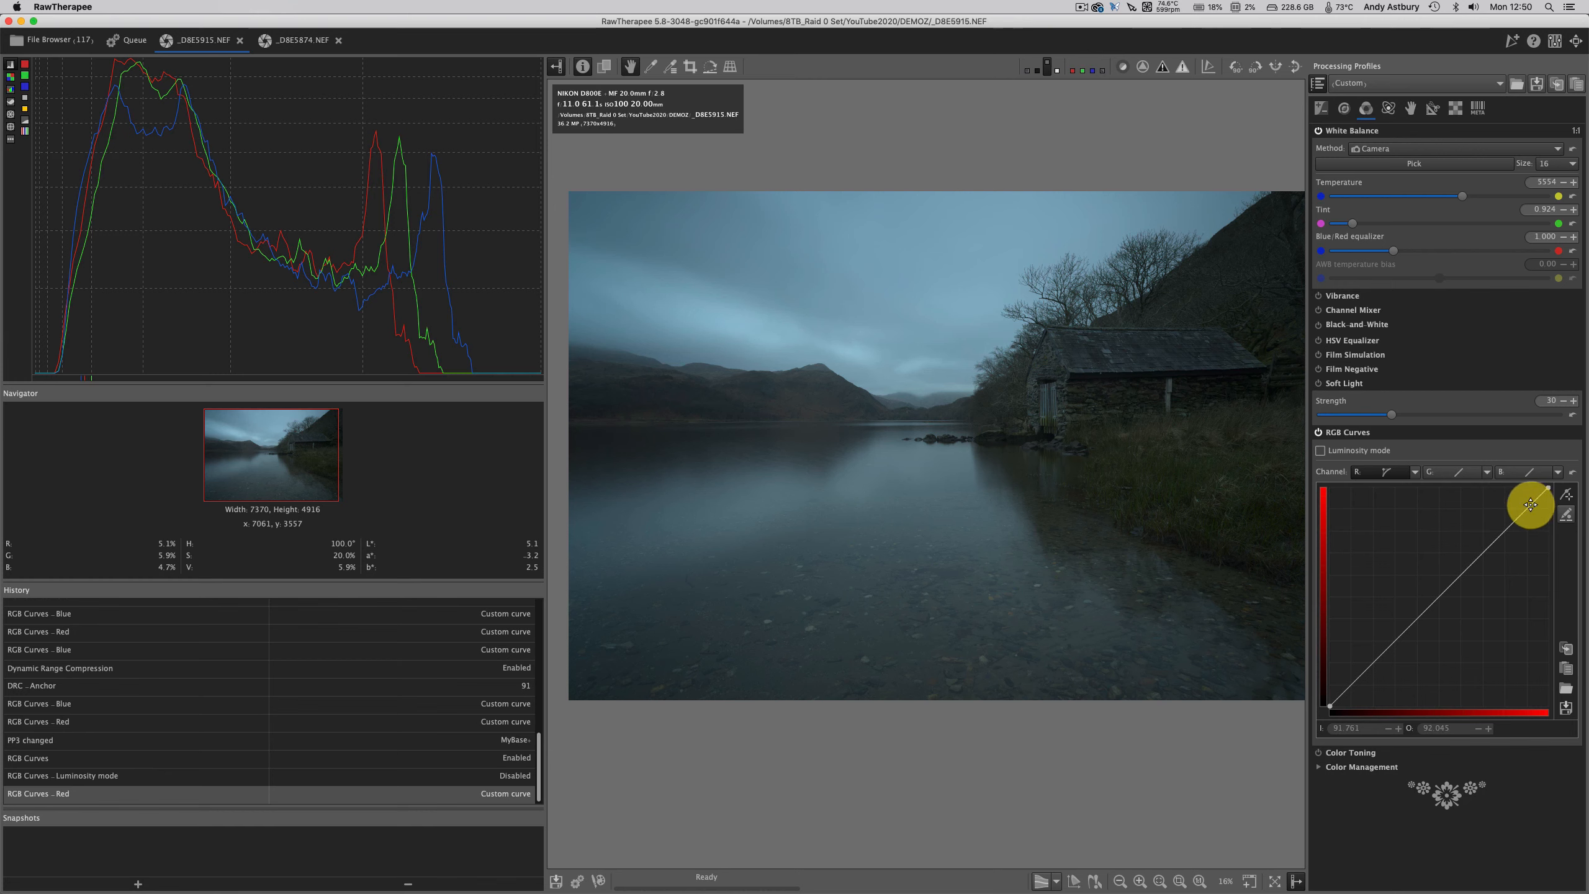
# - Try raising the red curve in both the highlights and the shadows, and reset it to a straight line
pyautogui.moveTo(1530, 501); pyautogui.dragTo(1450, 495)
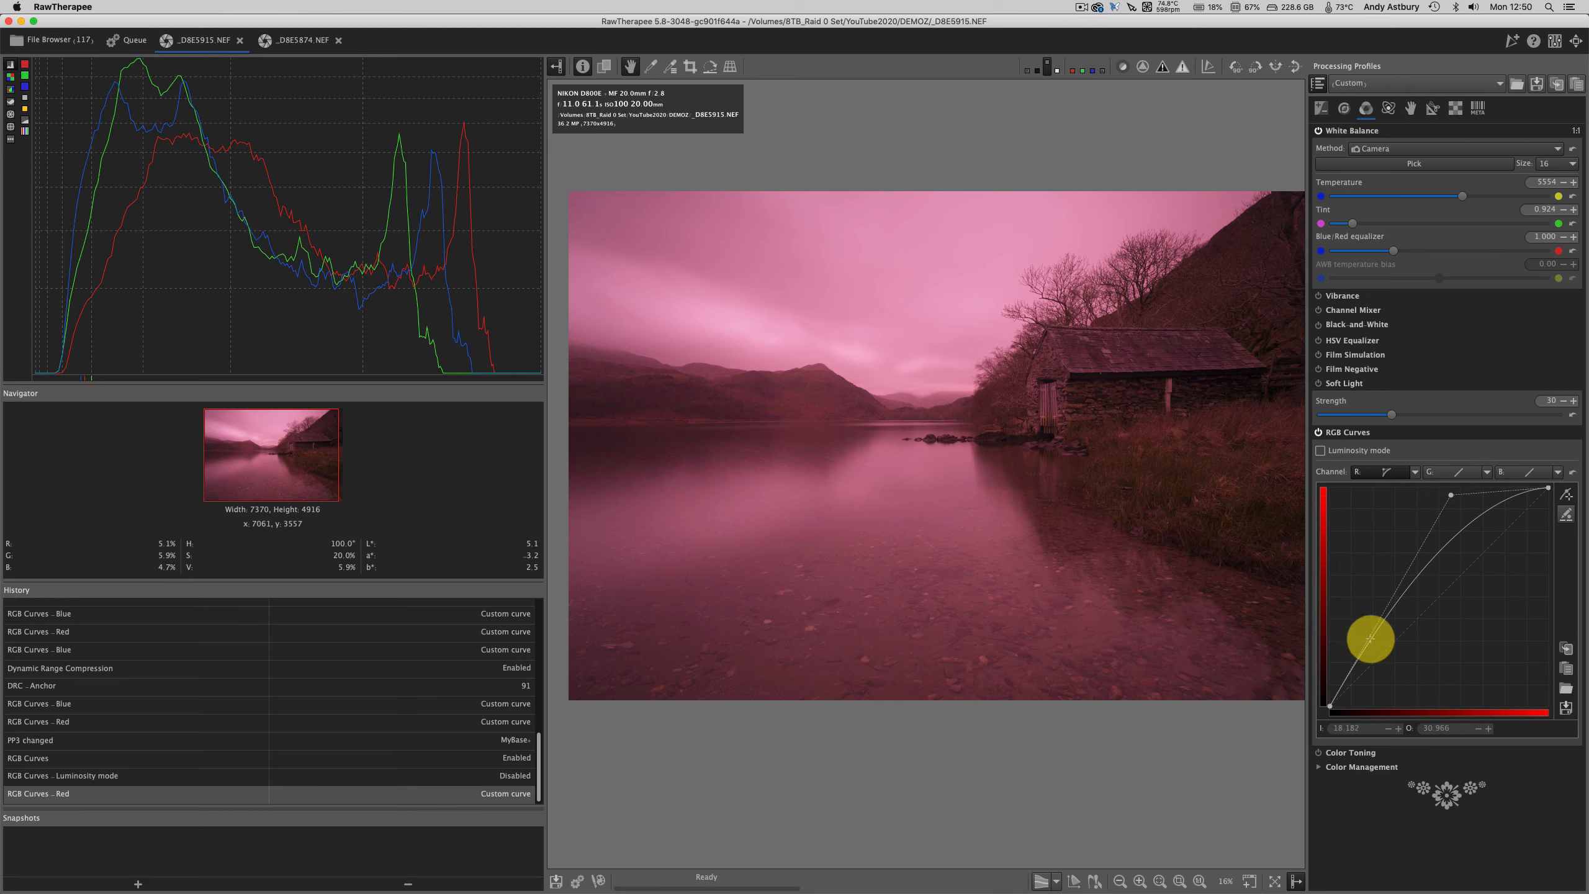
pyautogui.moveTo(1367, 641); pyautogui.dragTo(1333, 630)
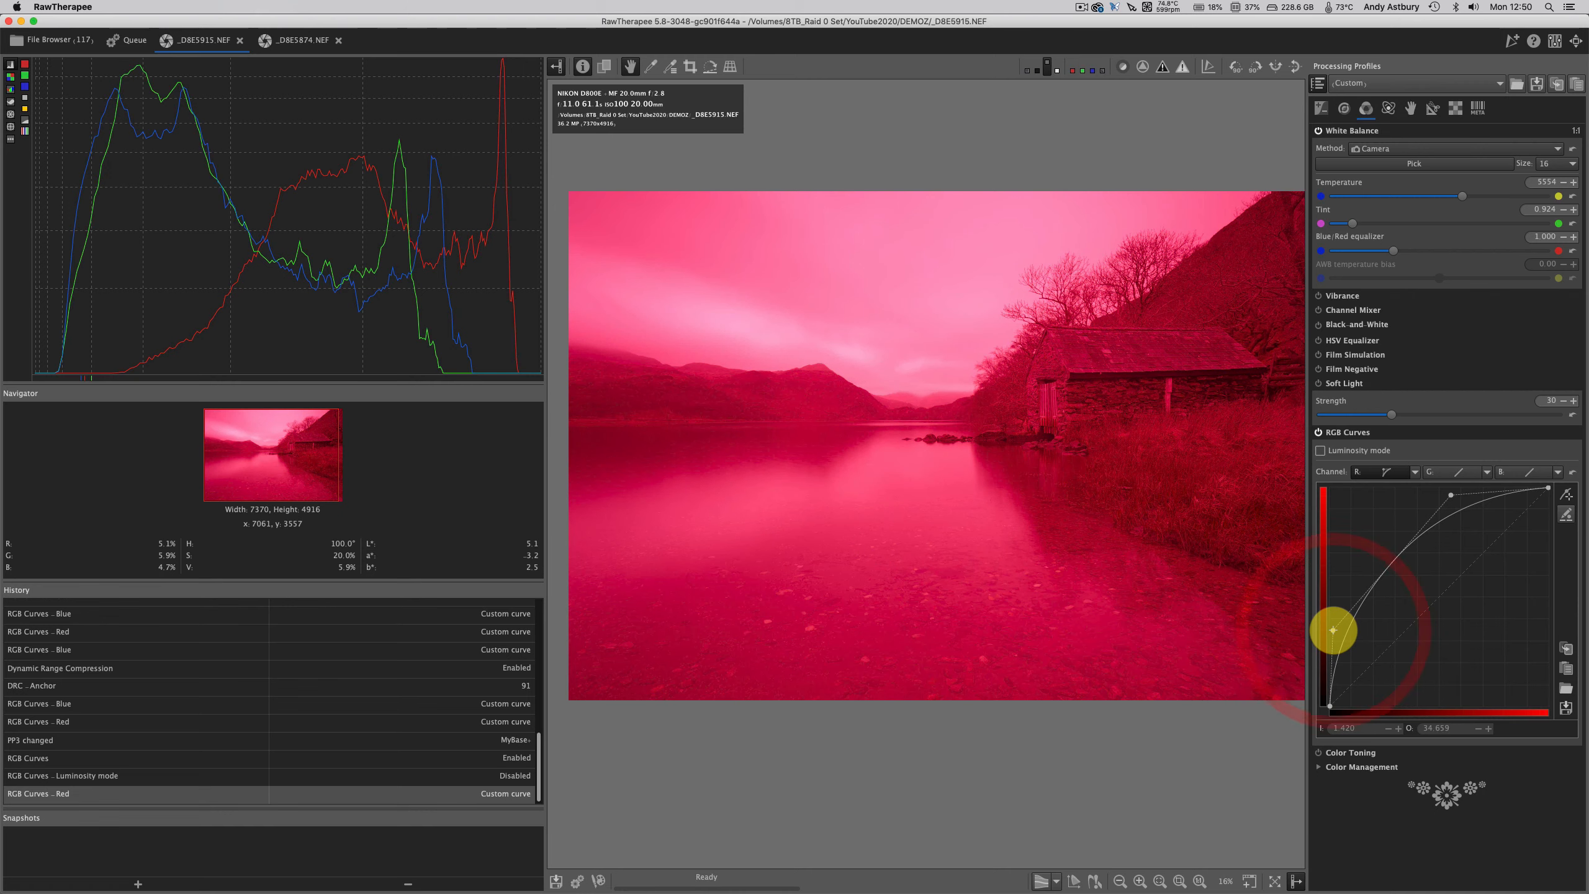
pyautogui.click(1573, 473)
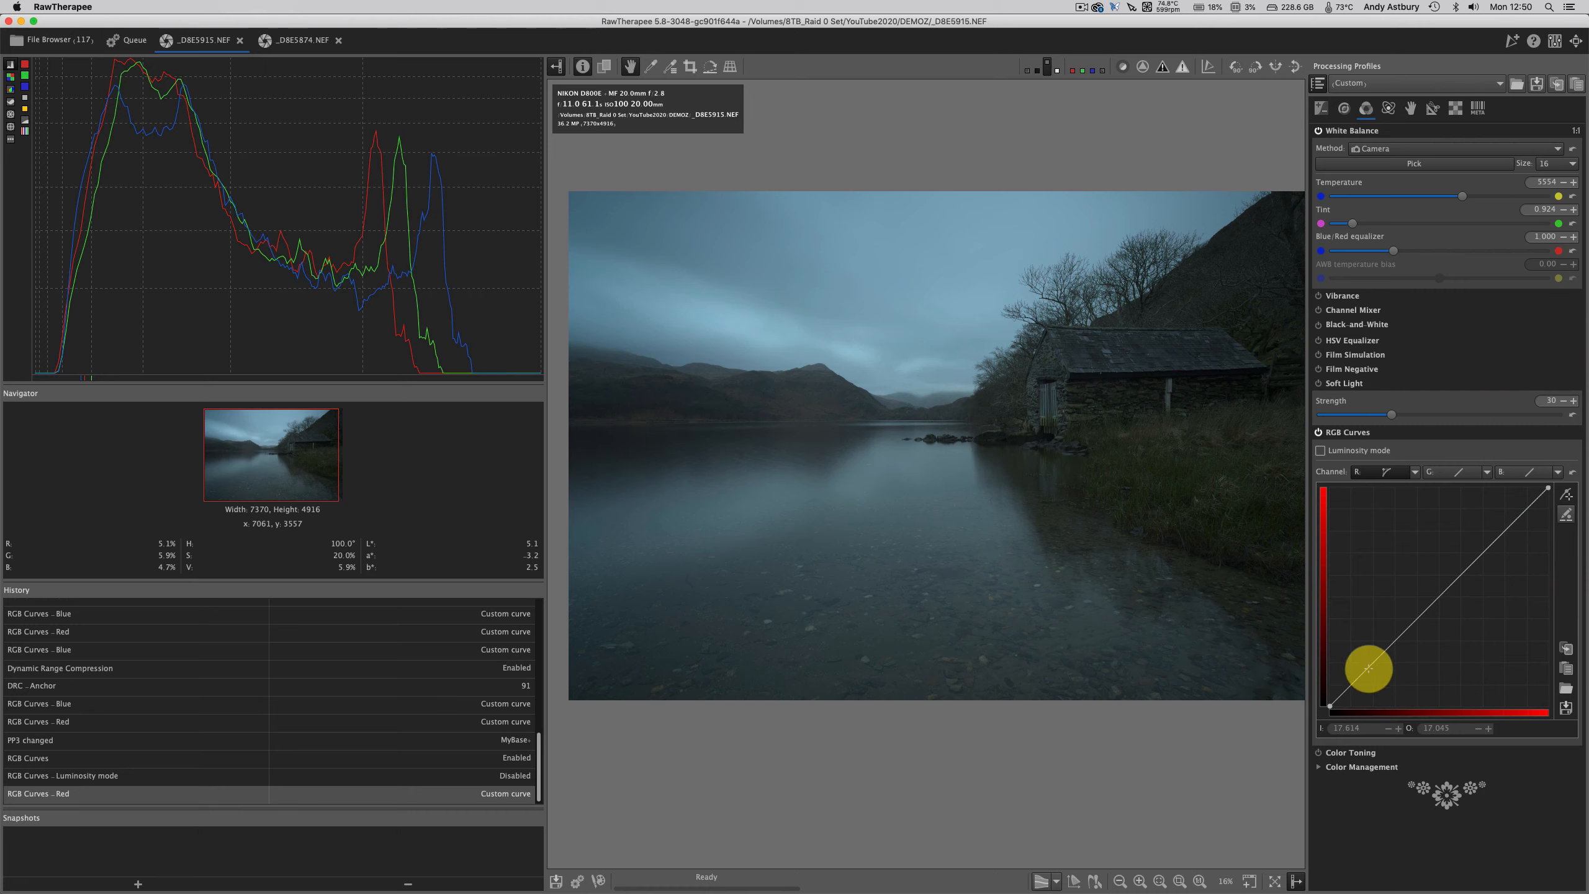
# - Shape the red channel into an S-curve with lowered shadows and an upper point at about 59 in and 96 out
pyautogui.moveTo(1374, 676); pyautogui.dragTo(1379, 697)
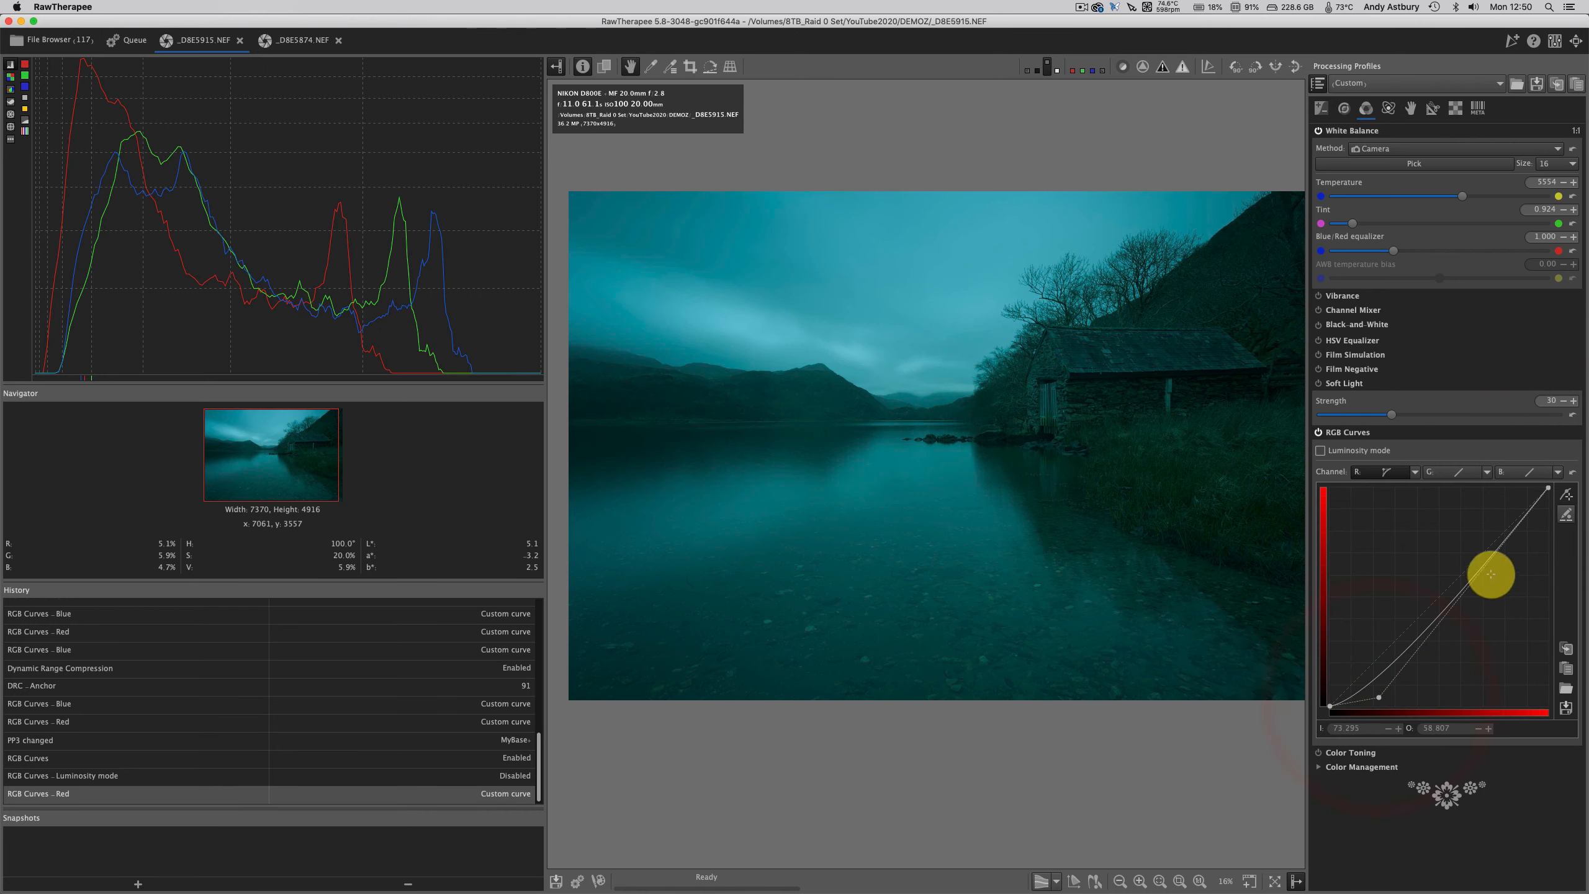
pyautogui.moveTo(1500, 539); pyautogui.dragTo(1458, 496)
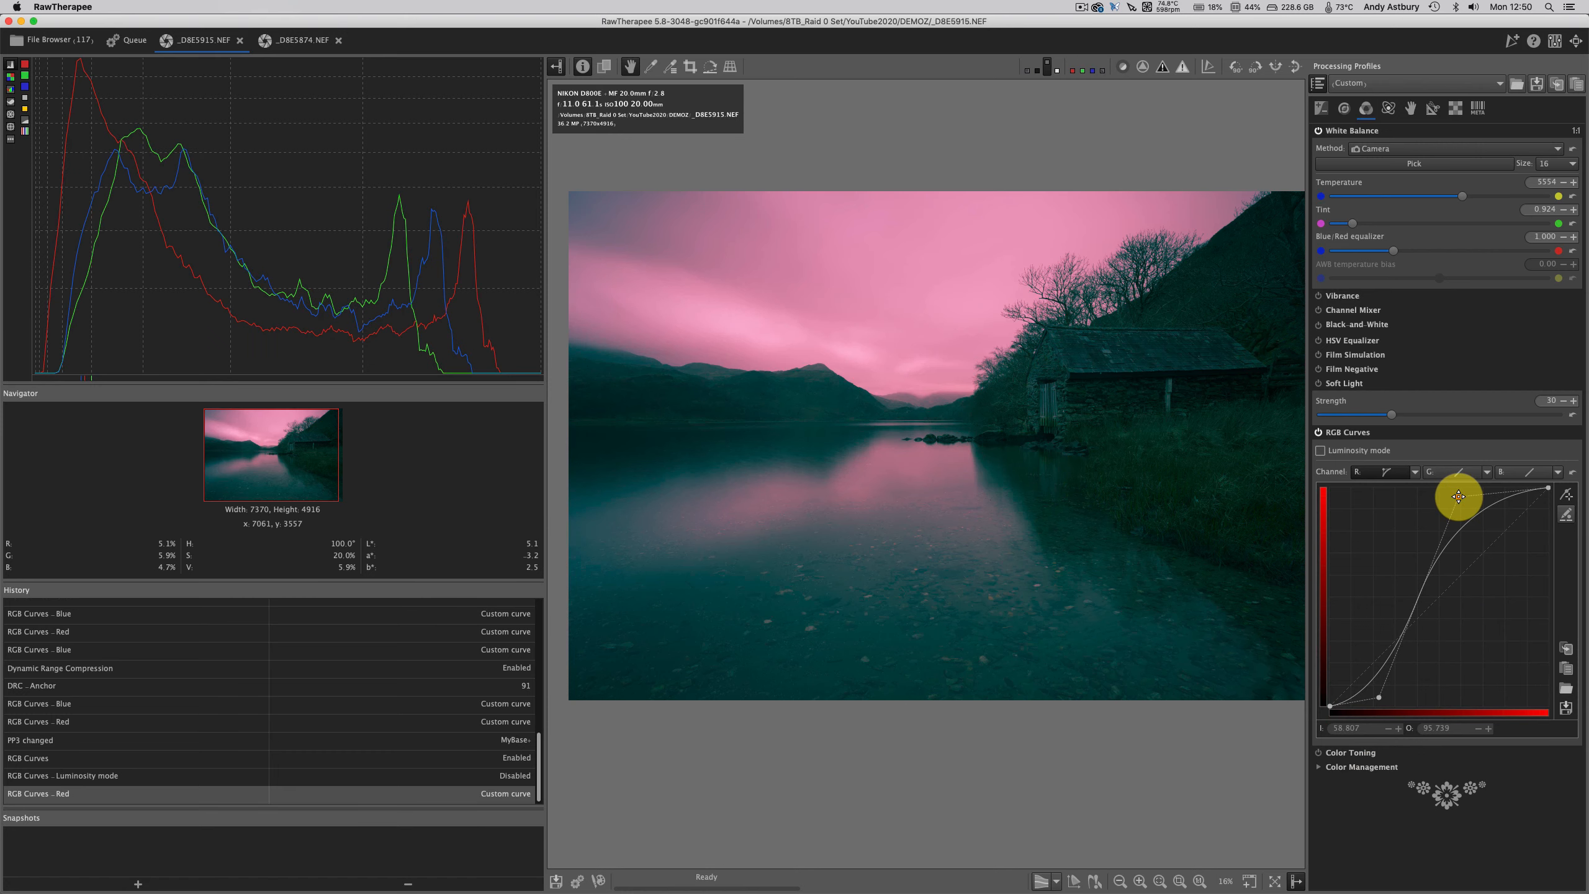
pyautogui.click(1458, 497)
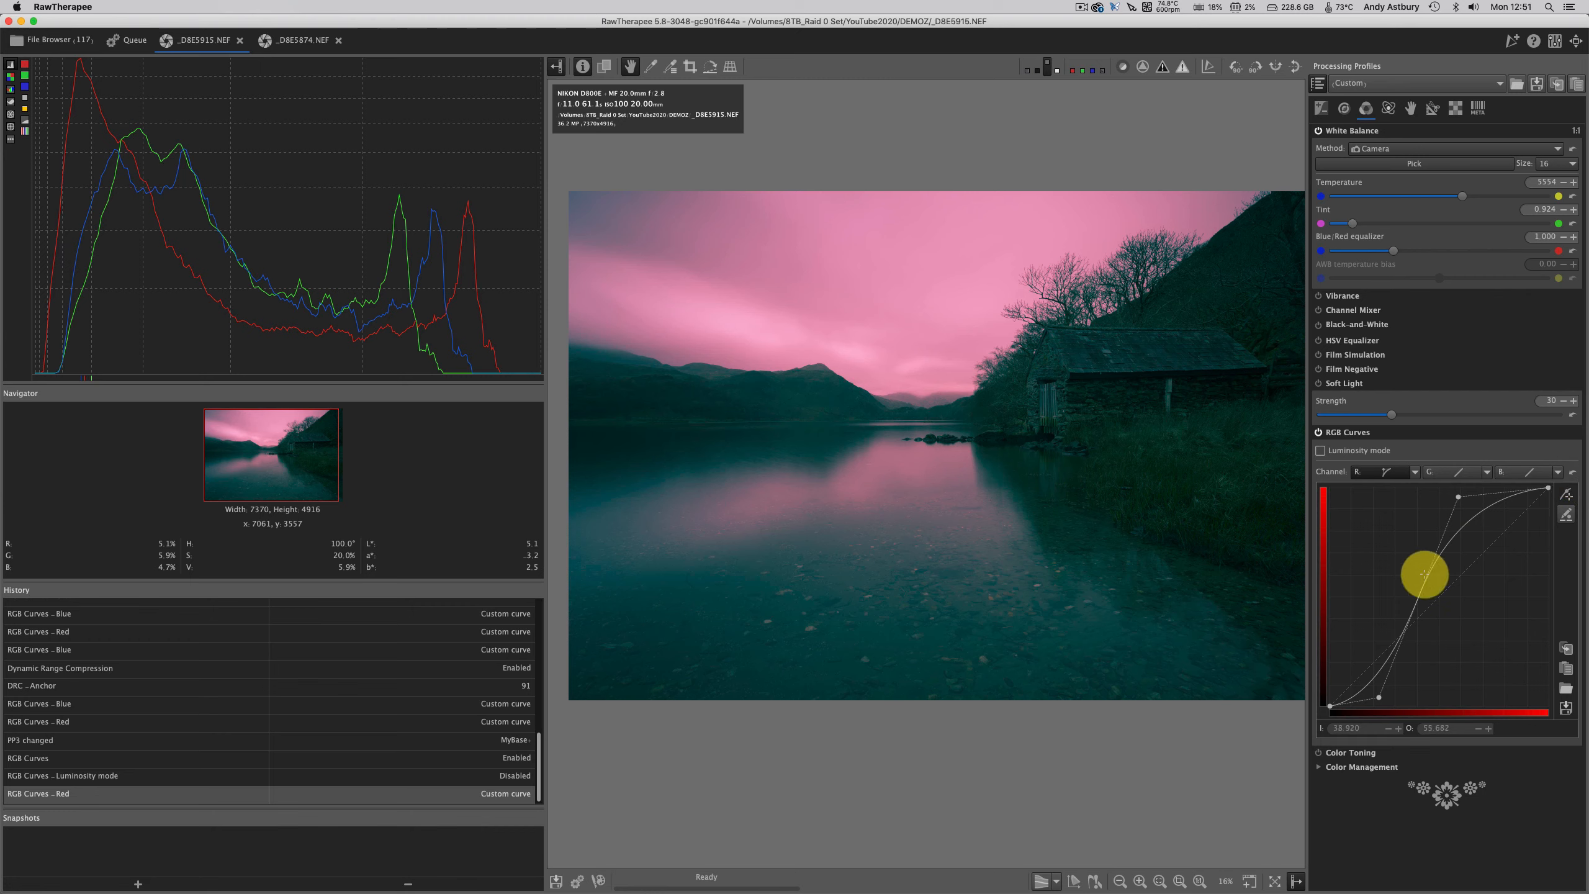
# - Preview the red S-curve in Luminosity mode, reset the curve, and turn Luminosity mode off again
pyautogui.click(1321, 450)
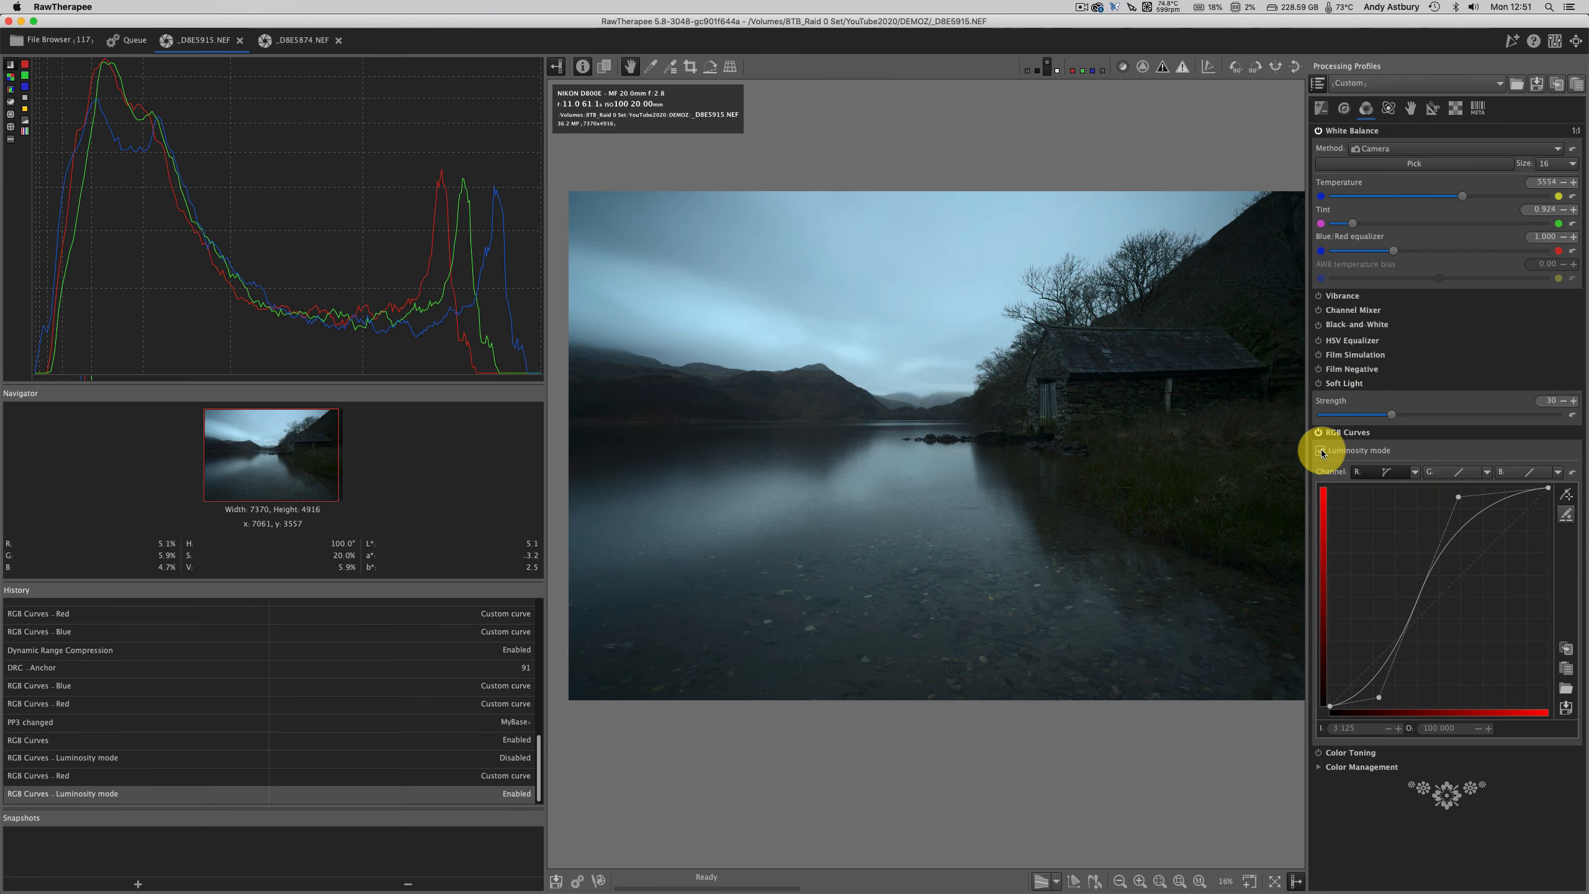
pyautogui.click(1571, 475)
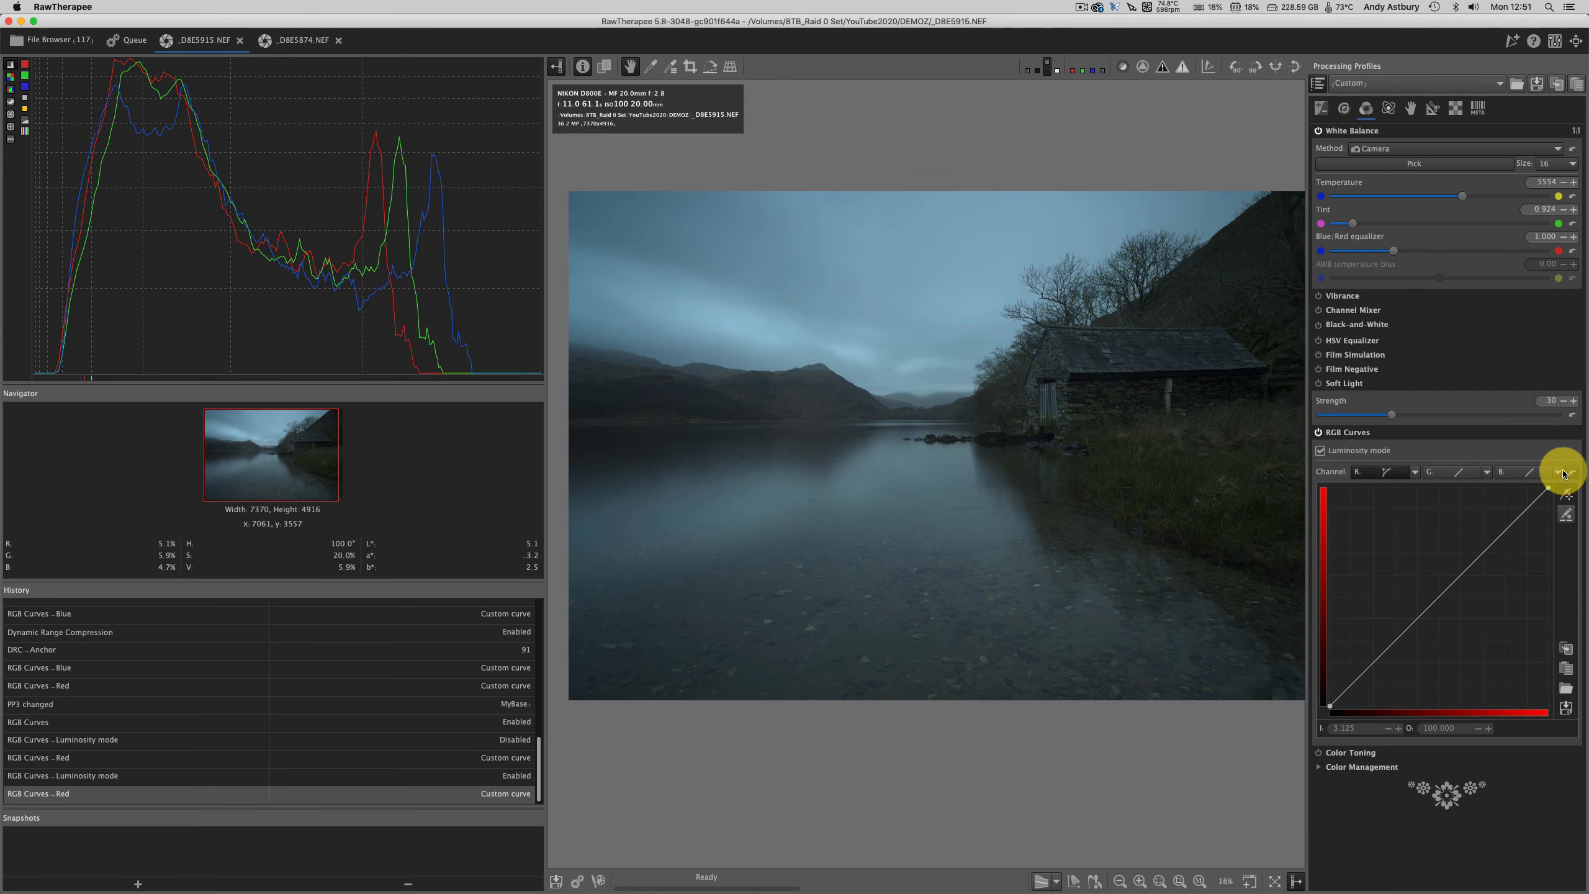
pyautogui.click(1320, 450)
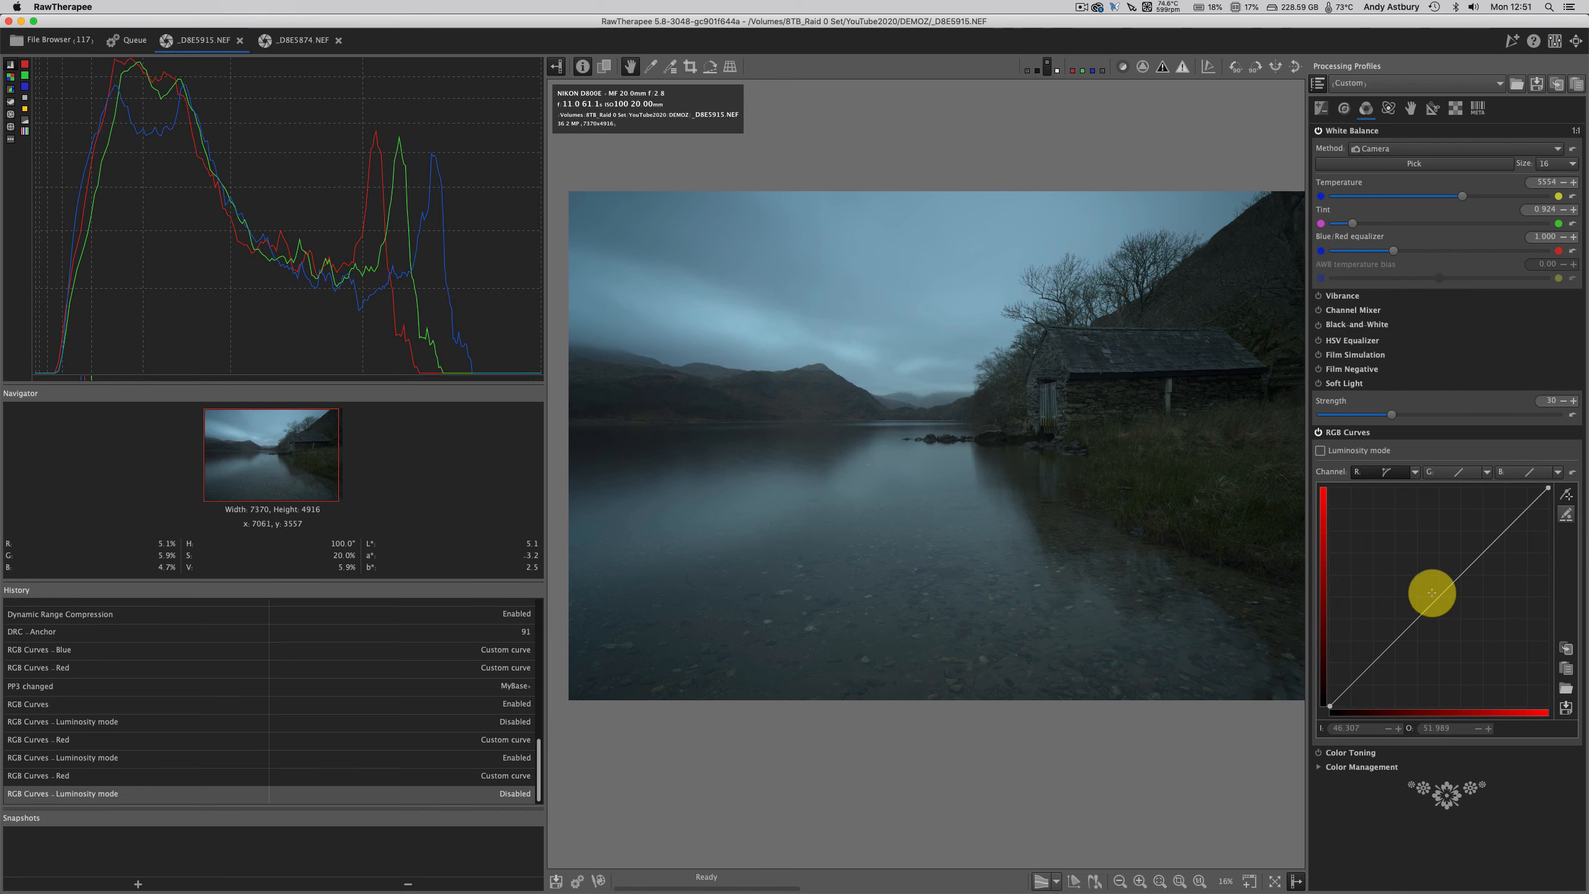
# - Try bending a single midtone point of the red curve above and below the diagonal without Luminosity mode, and reset the curve
pyautogui.moveTo(1439, 597); pyautogui.dragTo(1412, 555)
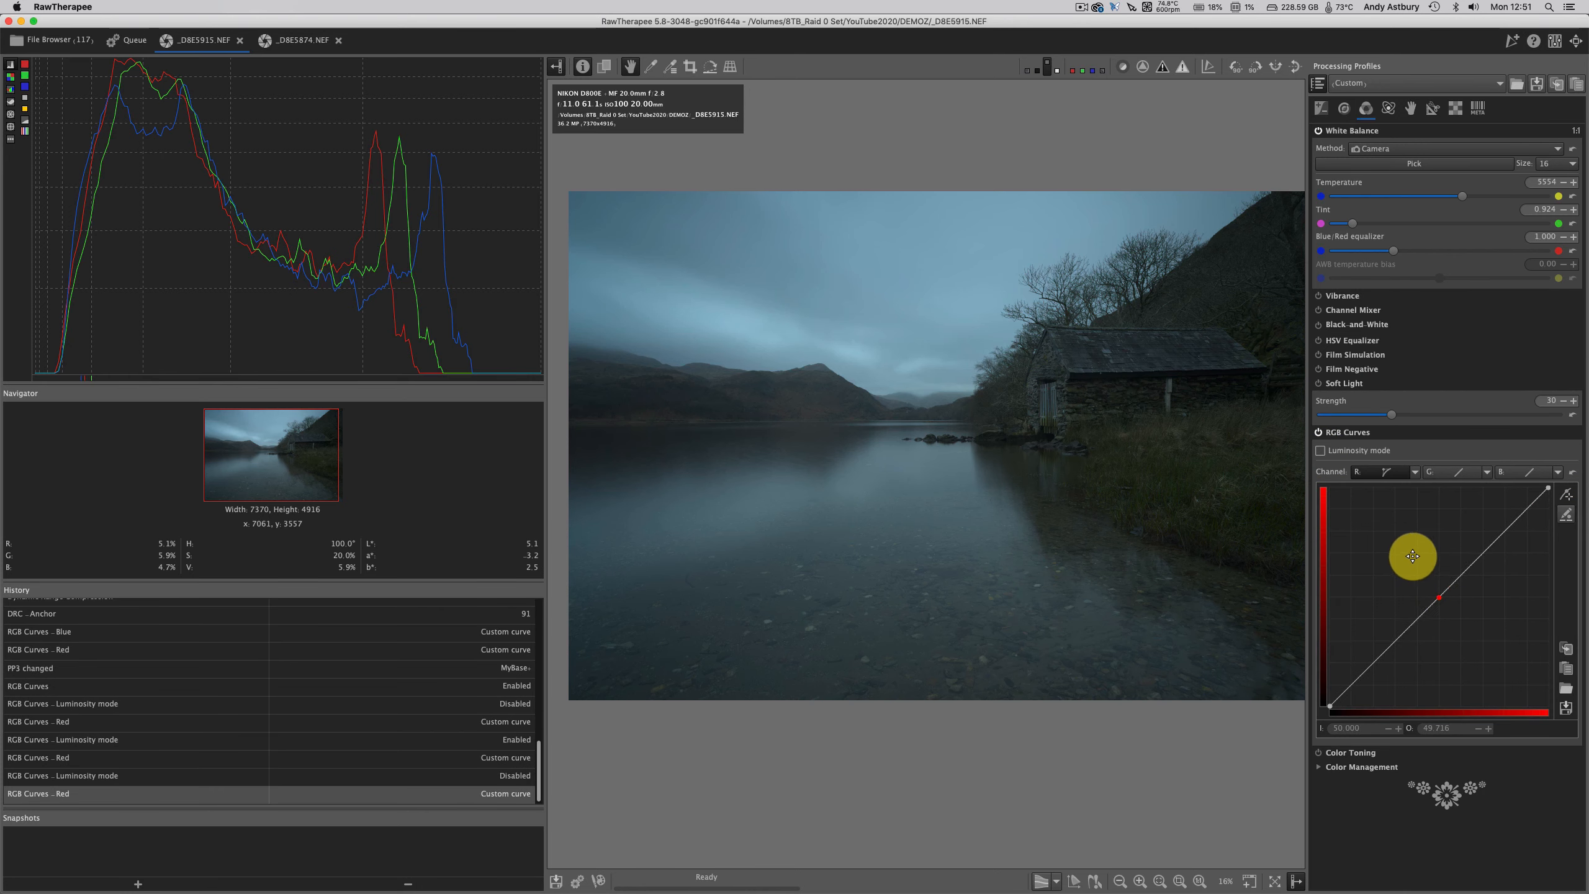
pyautogui.moveTo(1473, 624); pyautogui.dragTo(1475, 628)
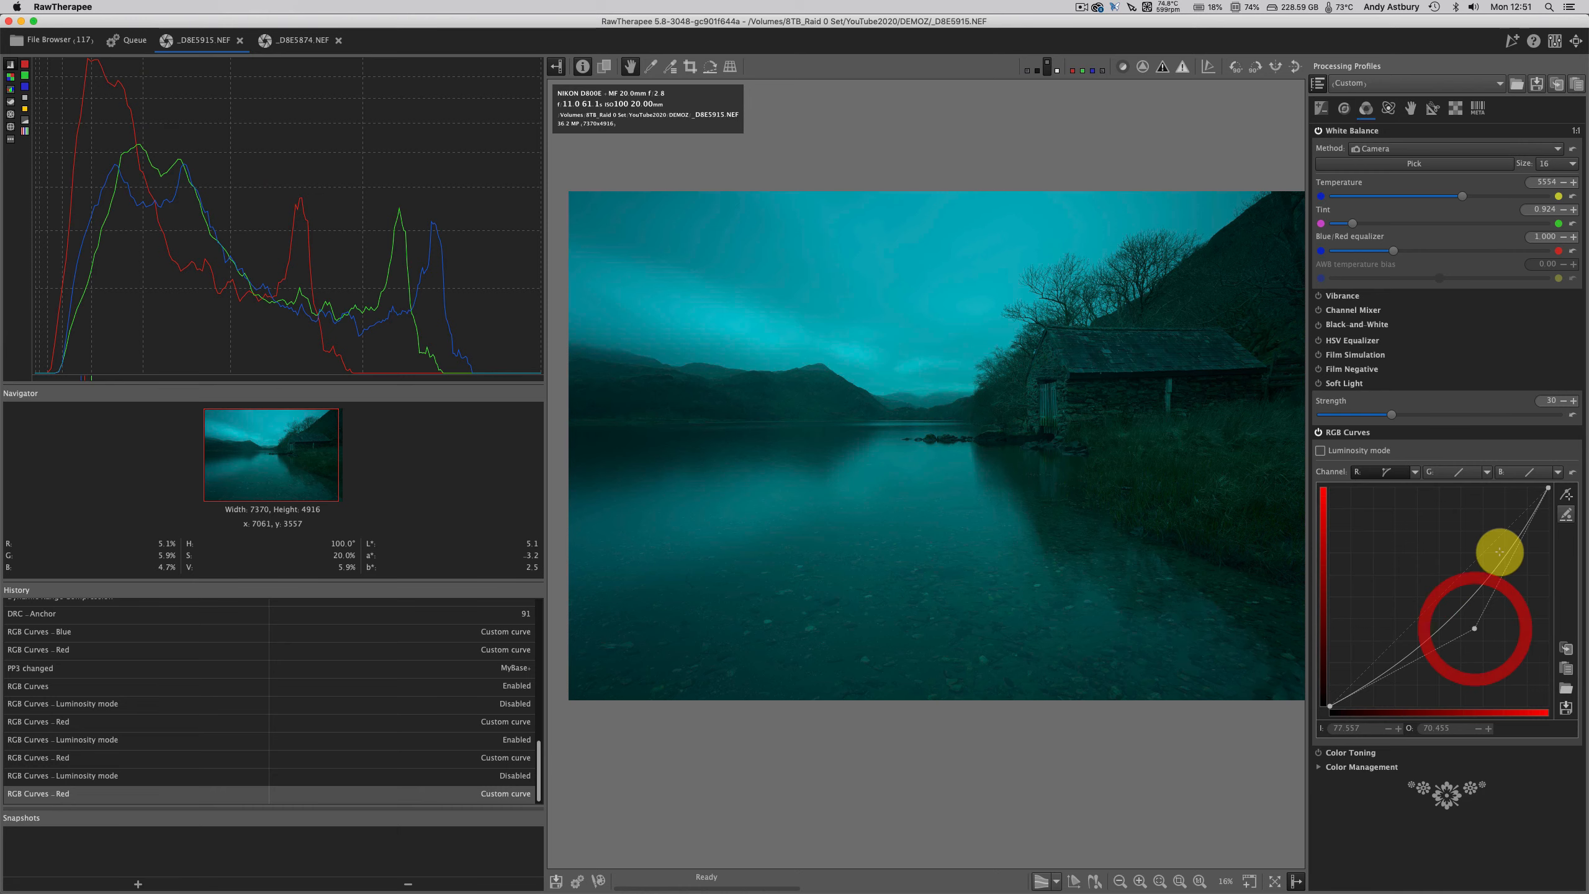
pyautogui.click(1571, 474)
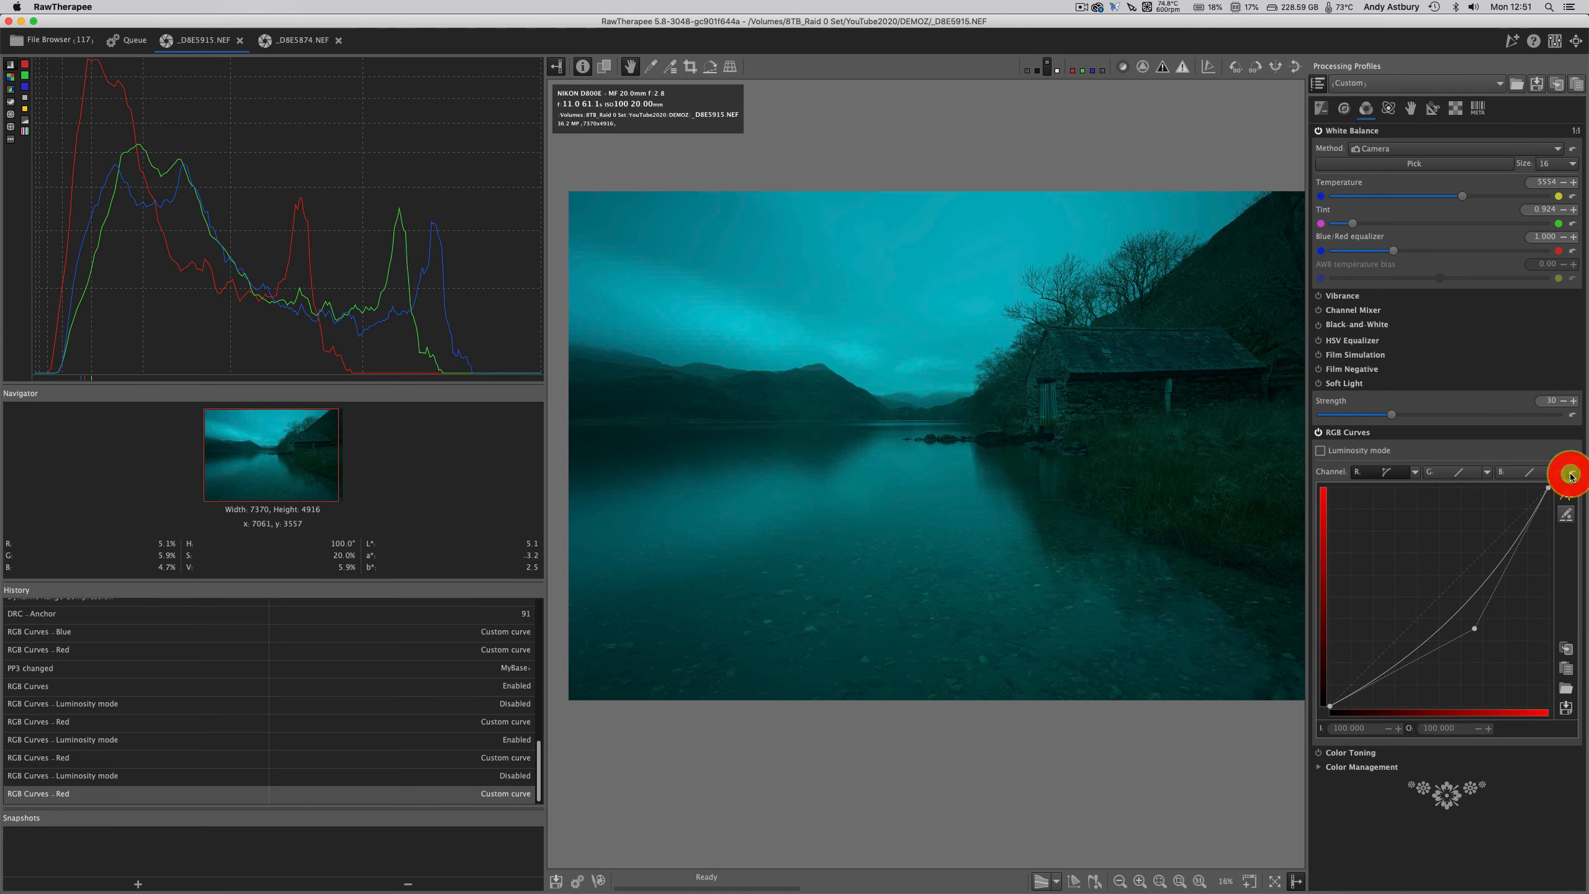
# - With Luminosity mode on, lift the red curve's midpoint to about 20 in and 87 out, and turn the mode off to compare
pyautogui.click(1321, 451)
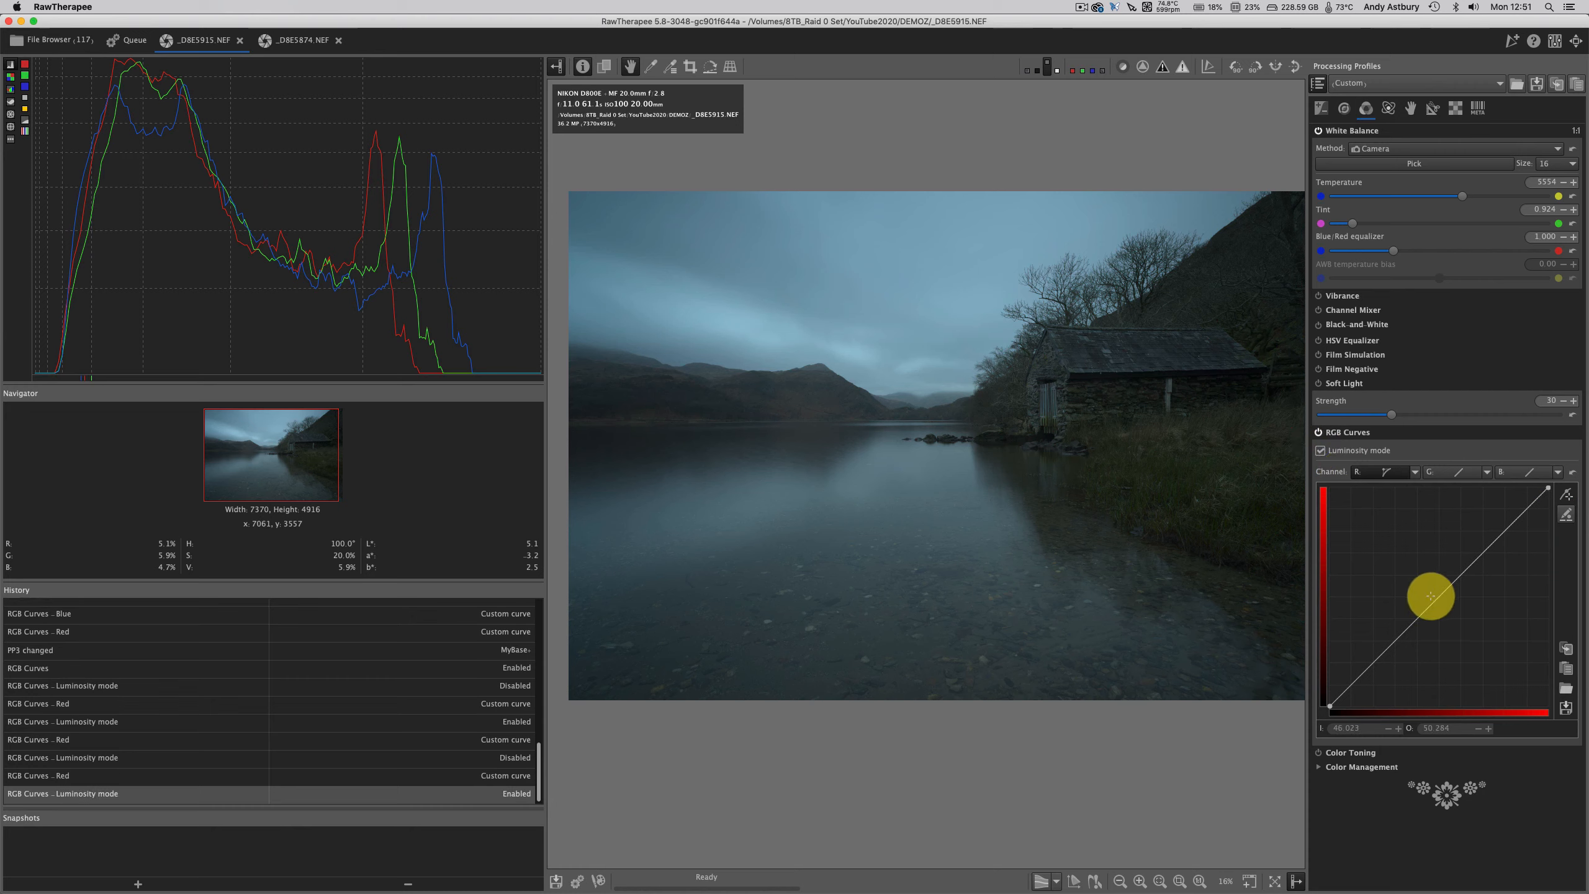
pyautogui.click(1440, 596)
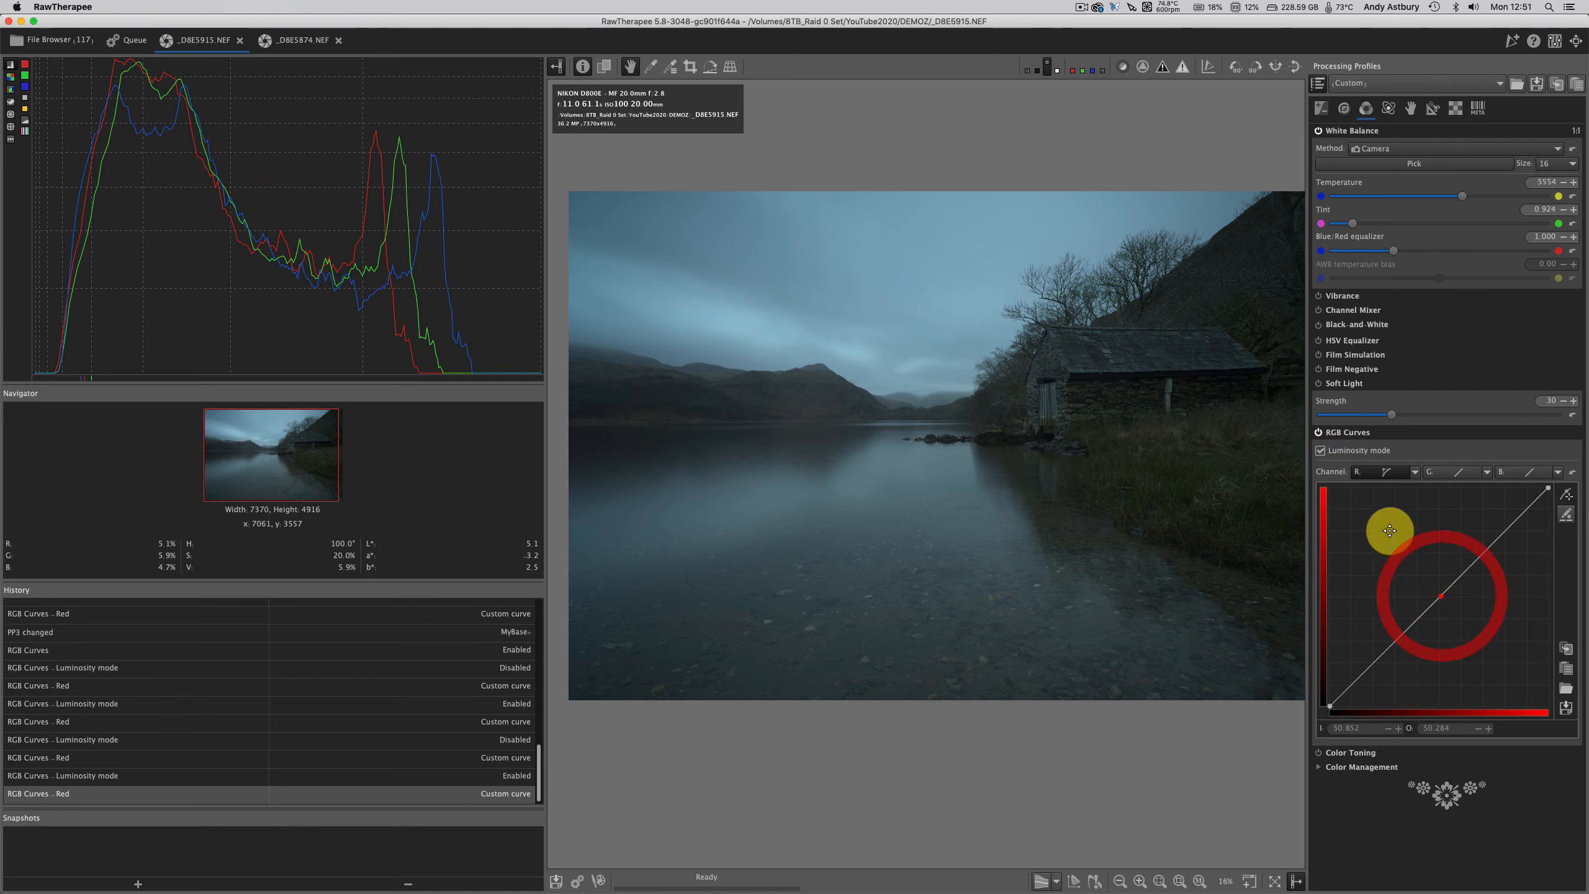
pyautogui.moveTo(1389, 530); pyautogui.dragTo(1373, 515)
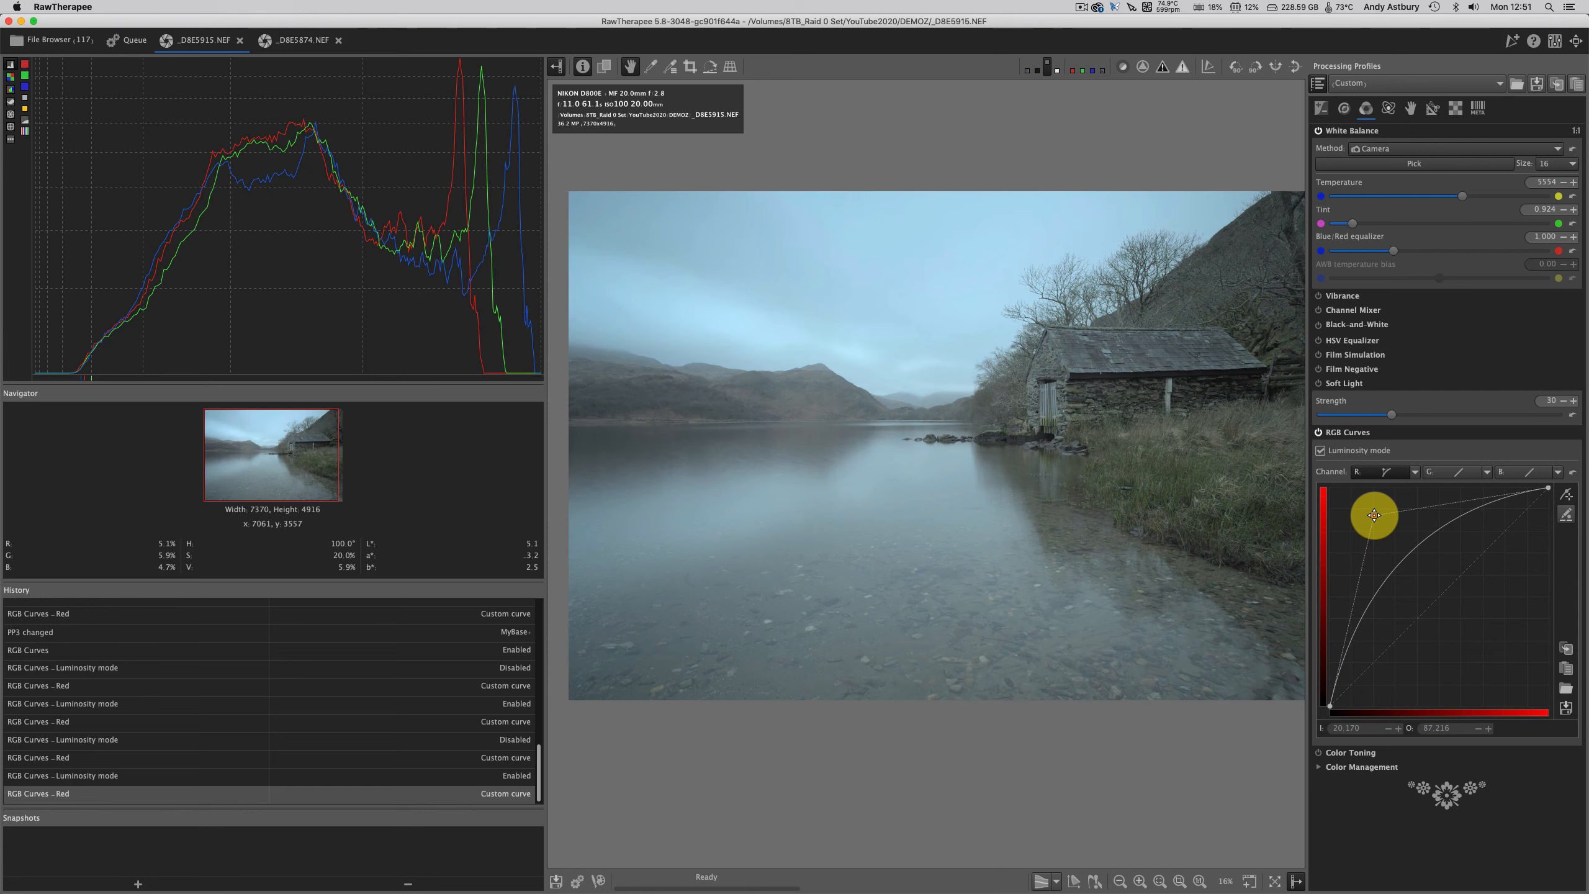
pyautogui.click(1374, 515)
pyautogui.moveTo(1374, 515); pyautogui.dragTo(1376, 515)
pyautogui.click(1320, 449)
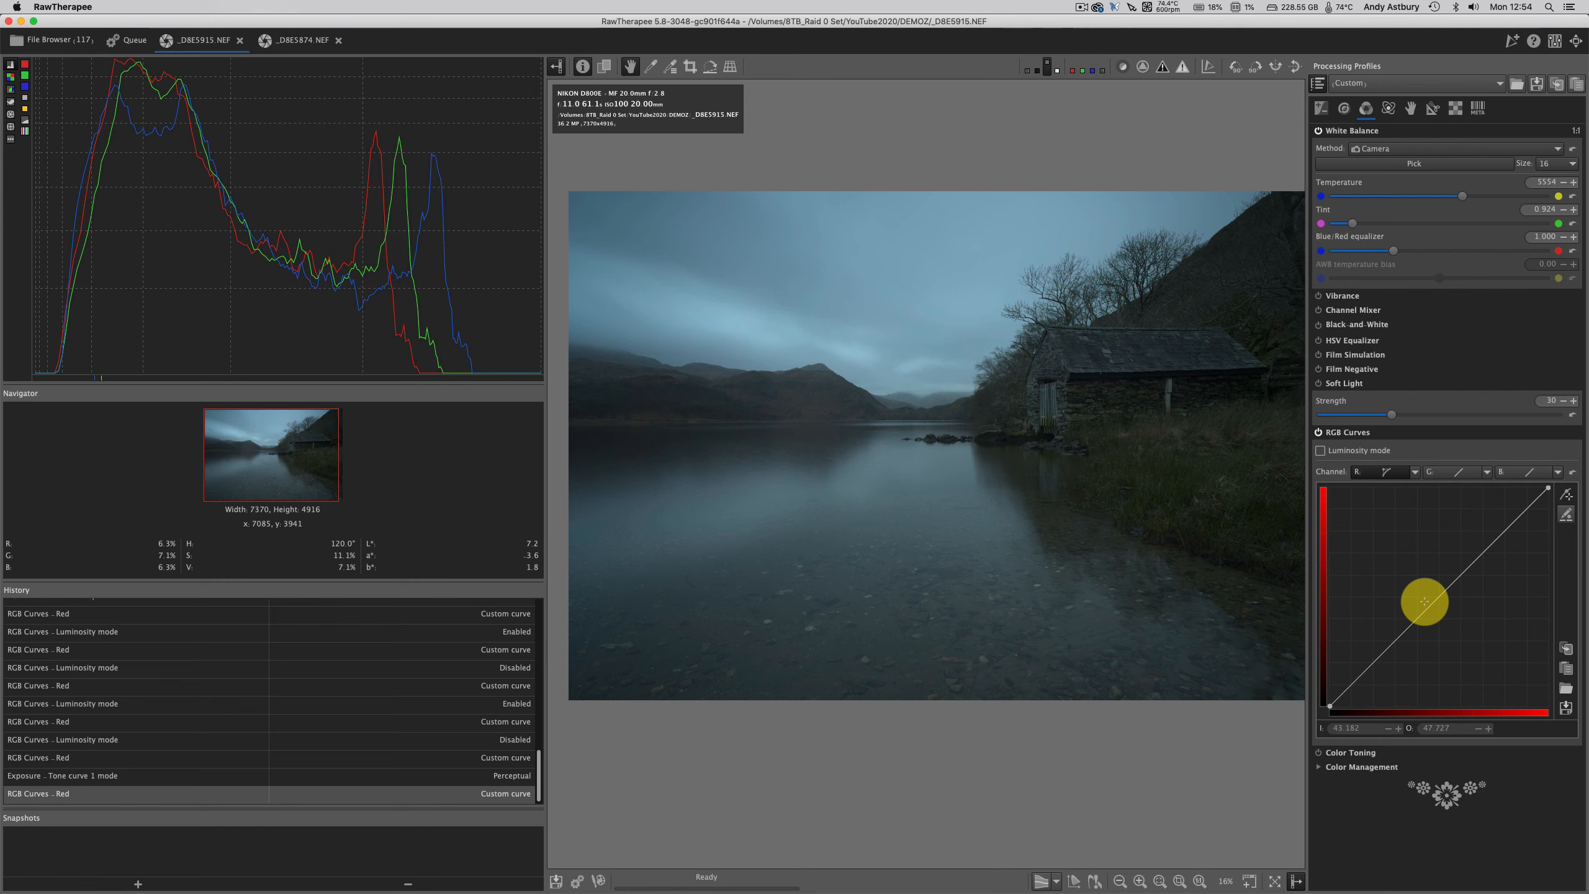
# - Apply the Auto-Matched Tone Curve in the Exposure settings and inspect the lake image slightly enlarged
pyautogui.click(1323, 112)
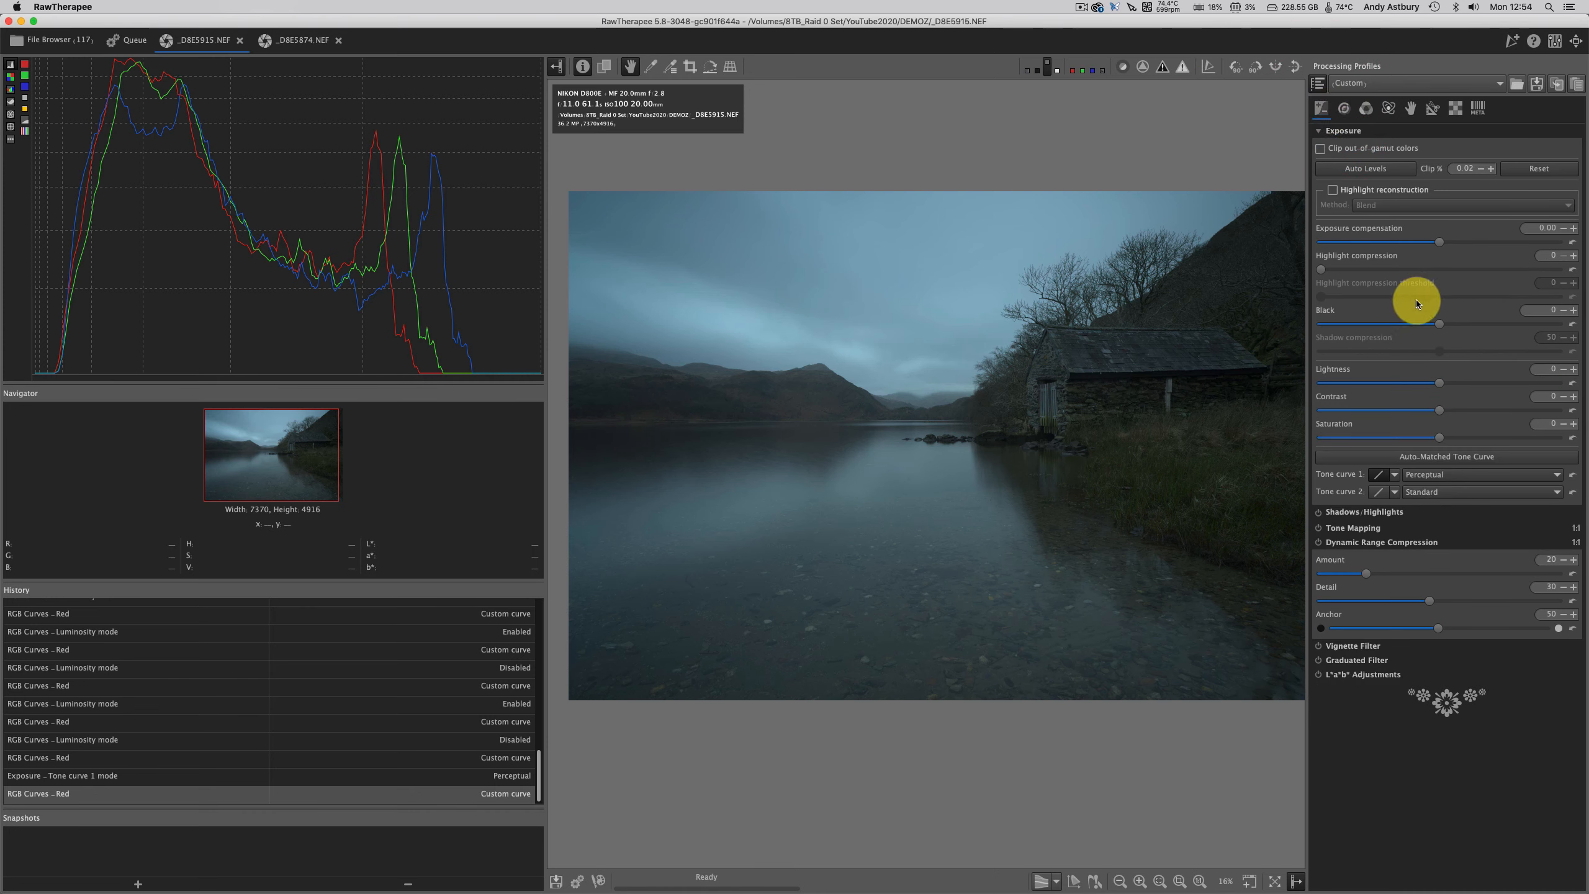
pyautogui.click(1435, 459)
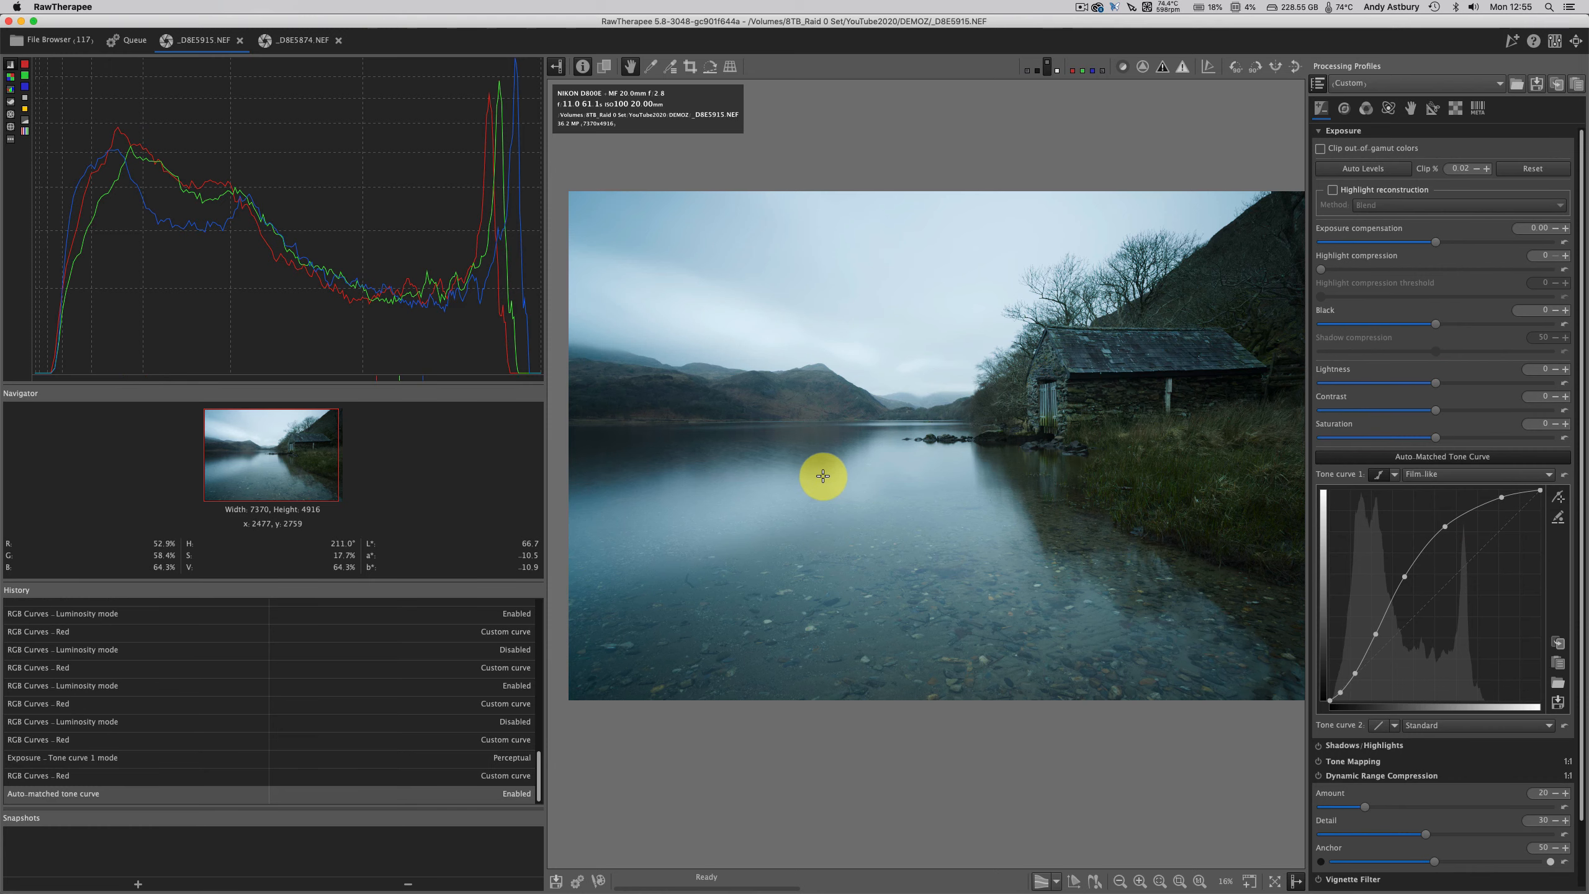
pyautogui.scroll(1, 1198, 473)
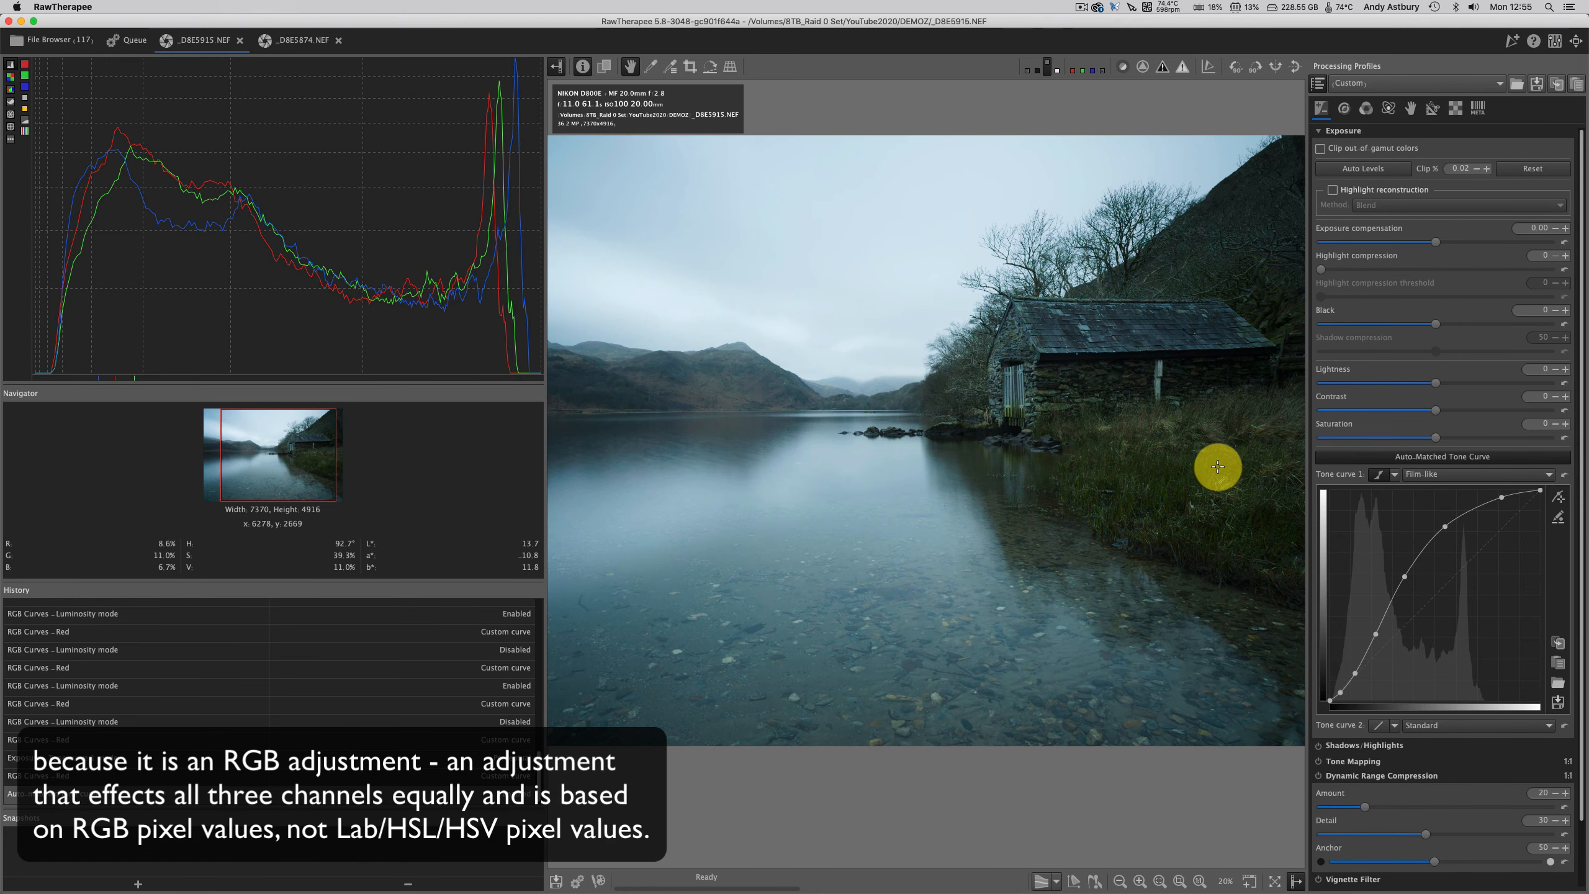
# - Reset Exposure tone curve 1, try contrast-raising and contrast-flattening shapes with one highlight and one shadow point, and reset it again
pyautogui.click(1564, 477)
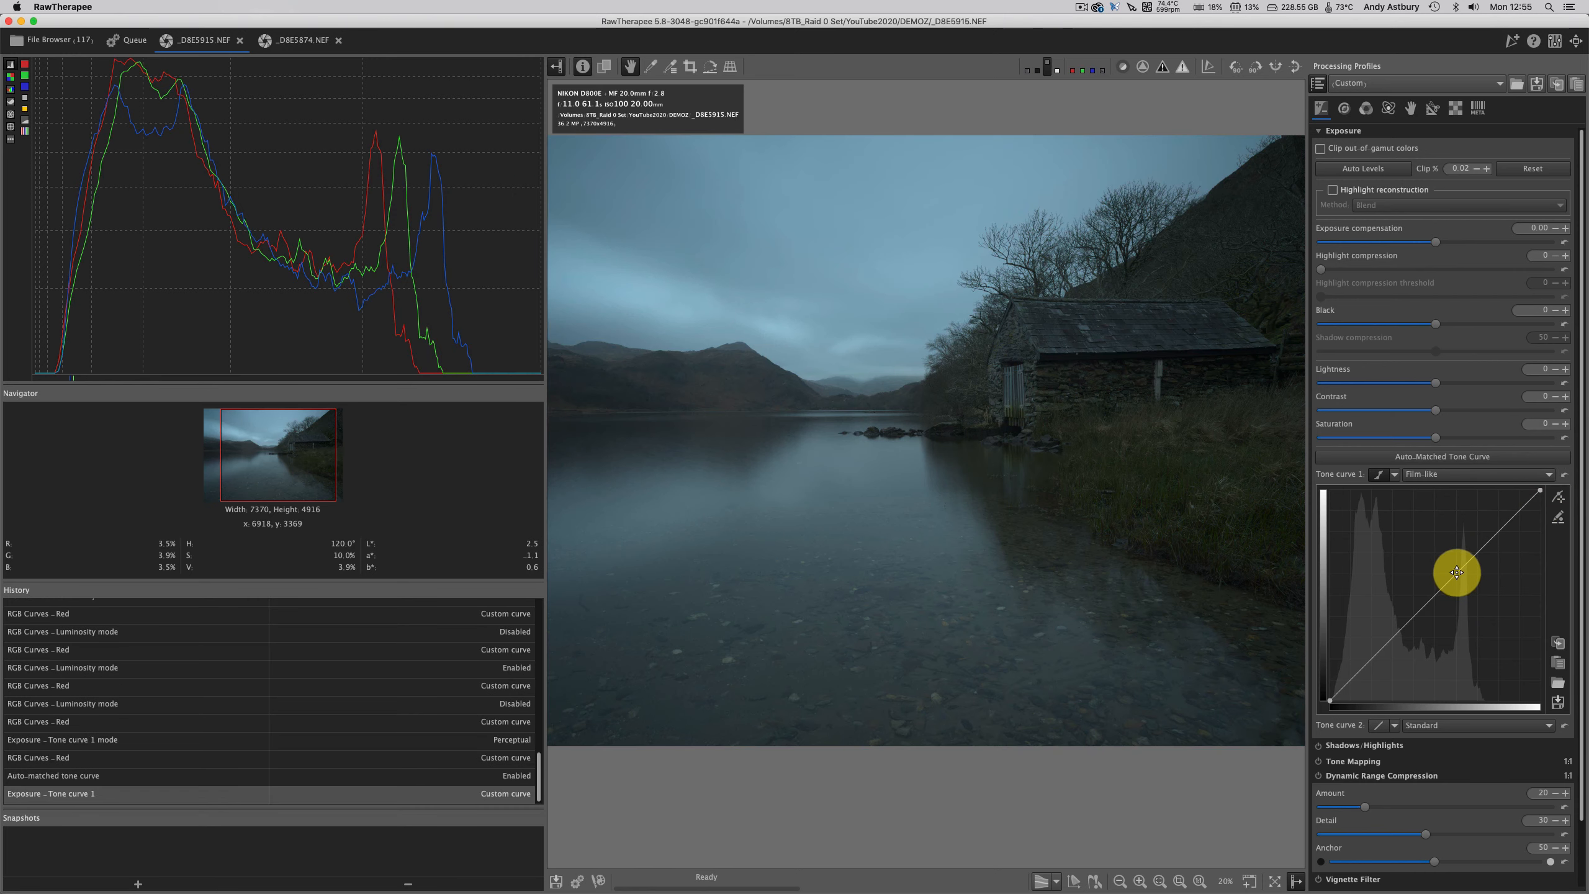
pyautogui.click(1455, 540)
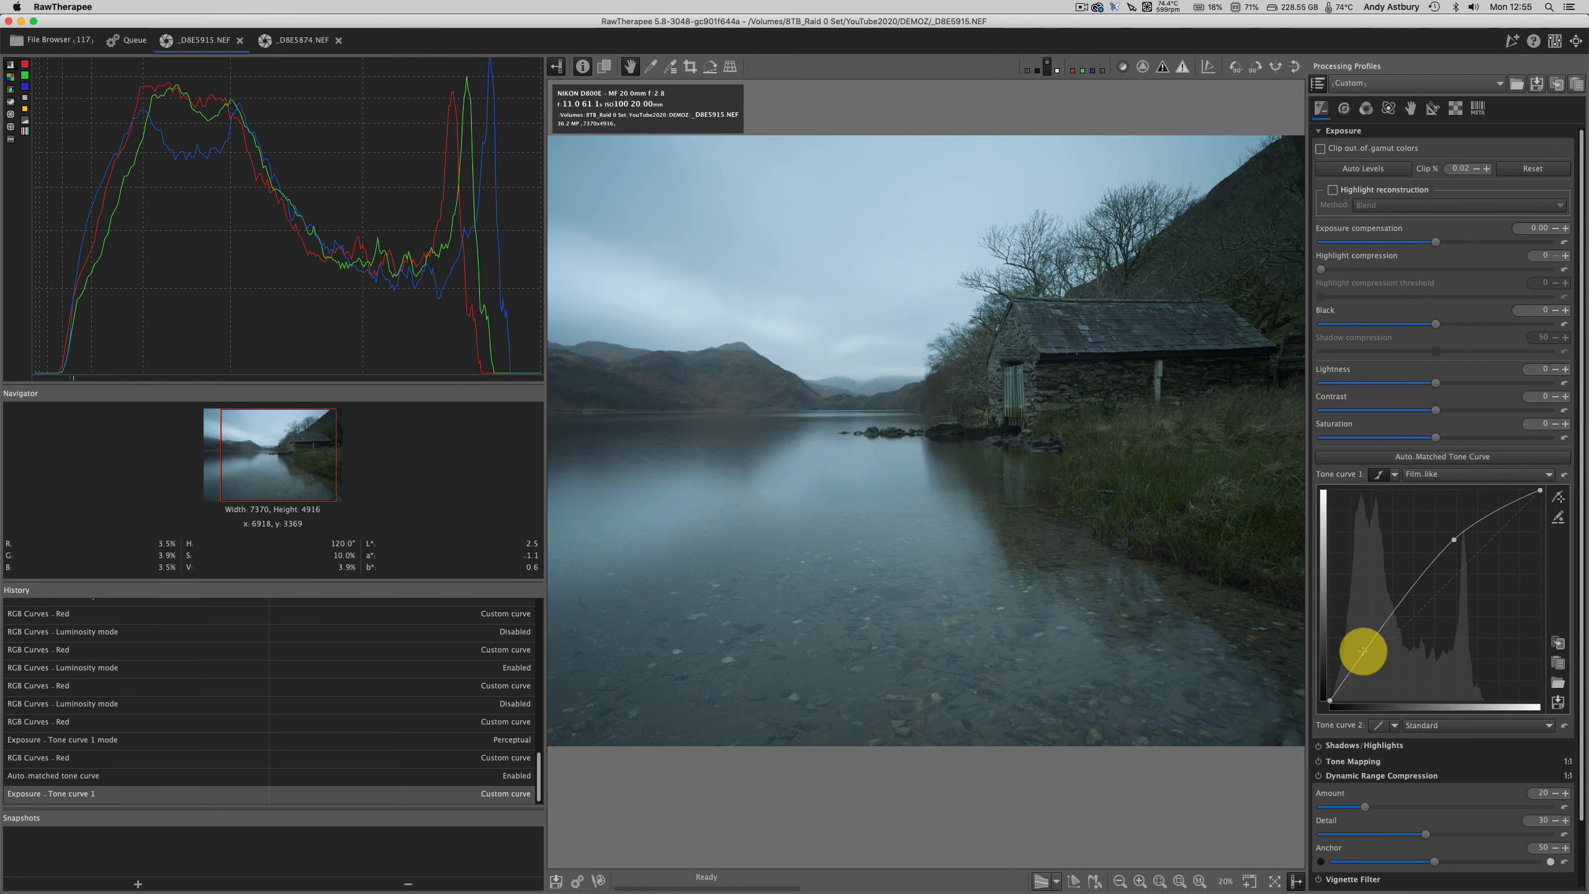
pyautogui.moveTo(1365, 652); pyautogui.dragTo(1374, 668)
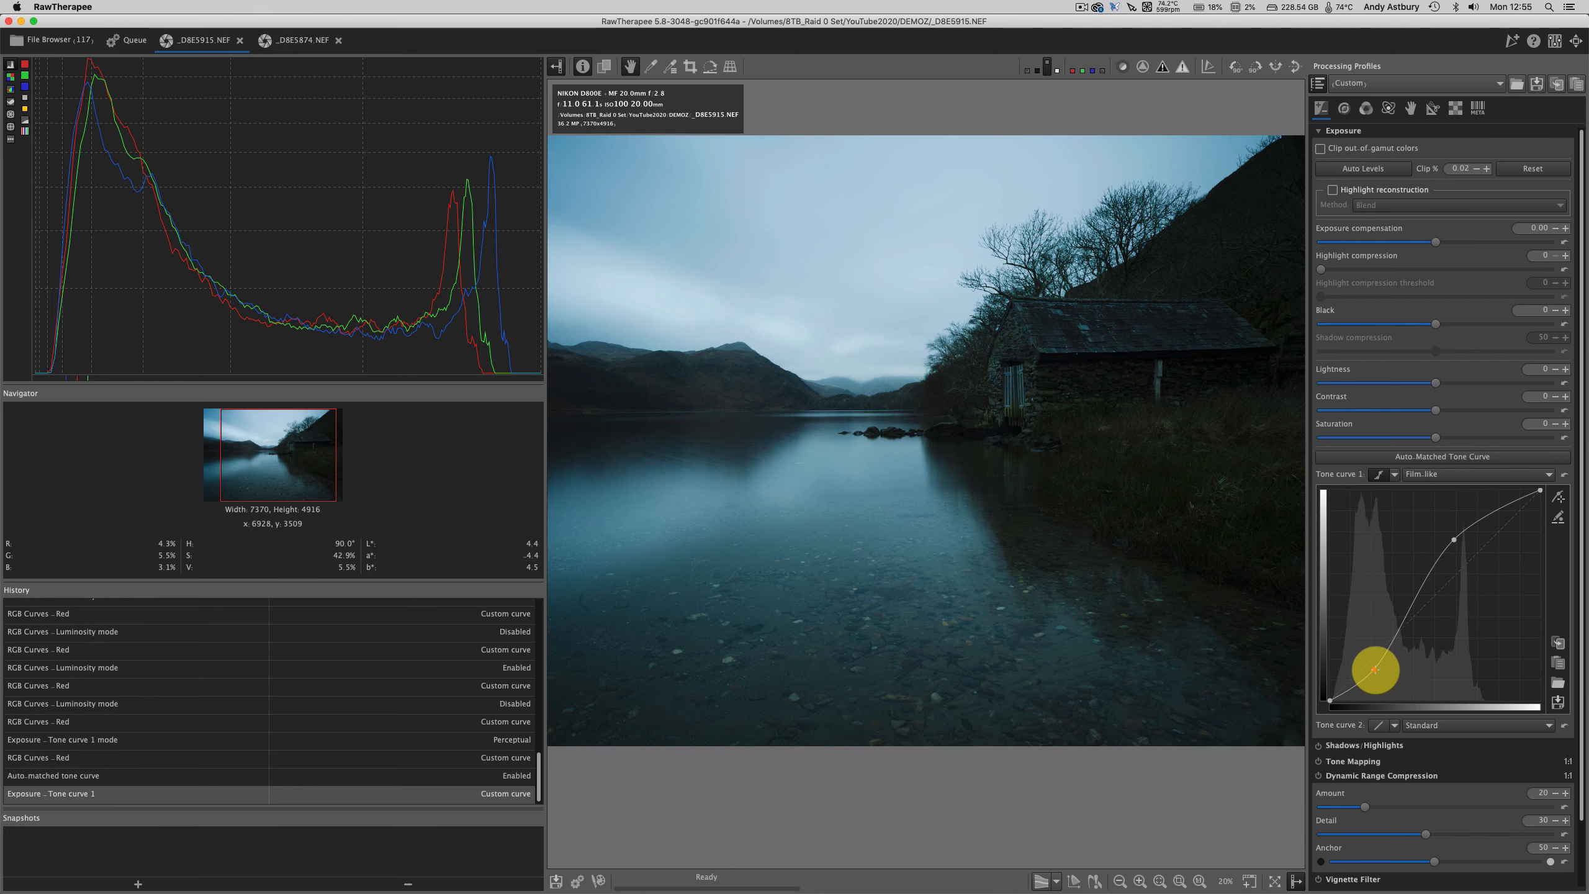
pyautogui.moveTo(1374, 670); pyautogui.dragTo(1355, 643)
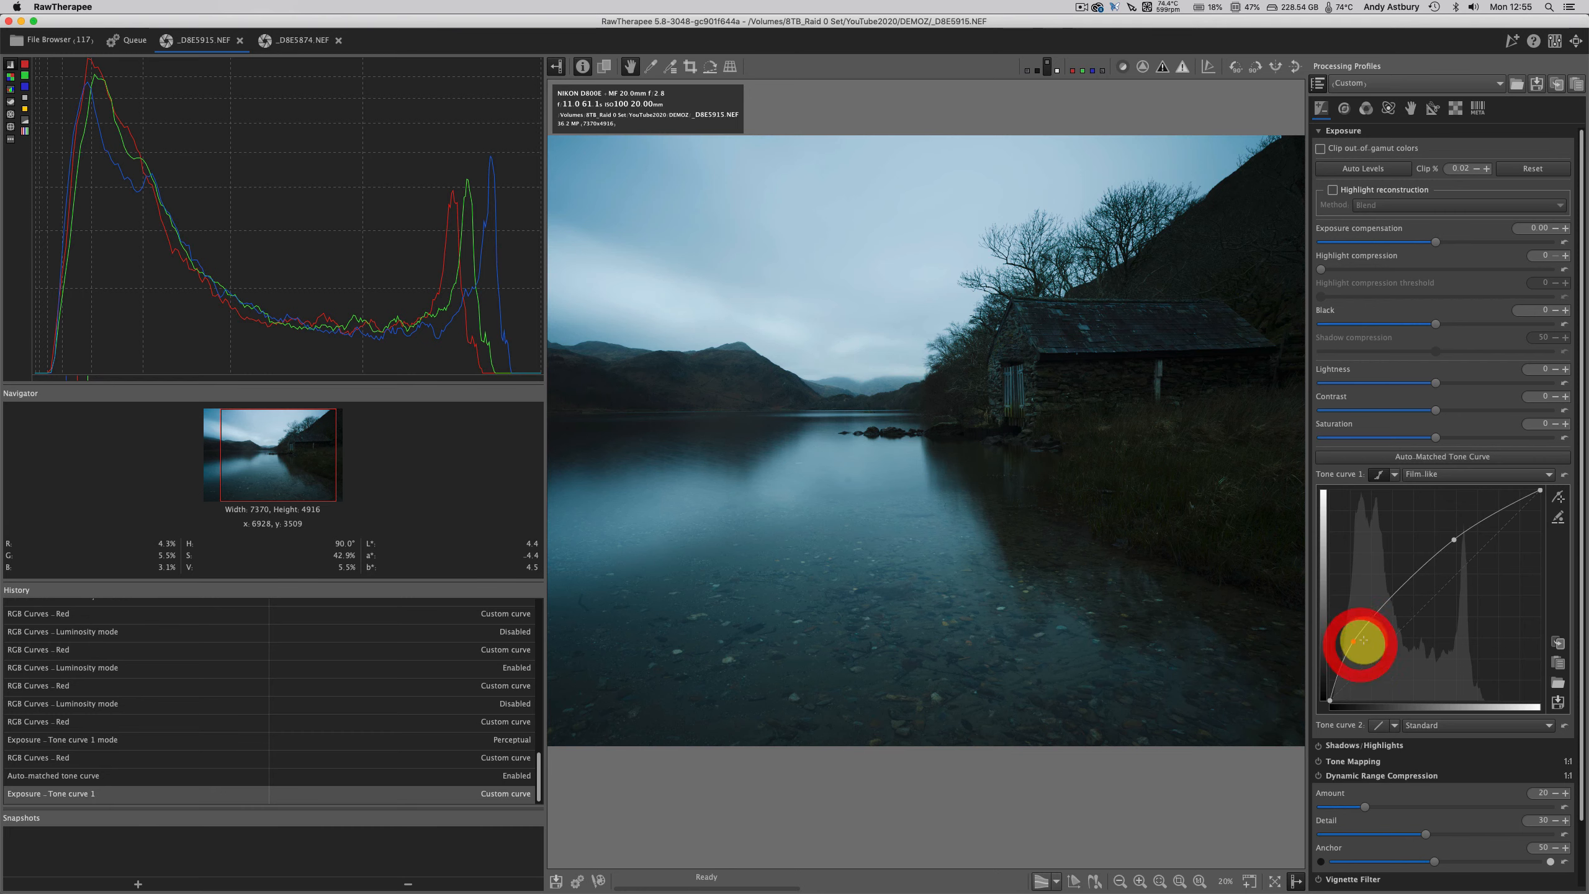
pyautogui.moveTo(1456, 539); pyautogui.dragTo(1506, 545)
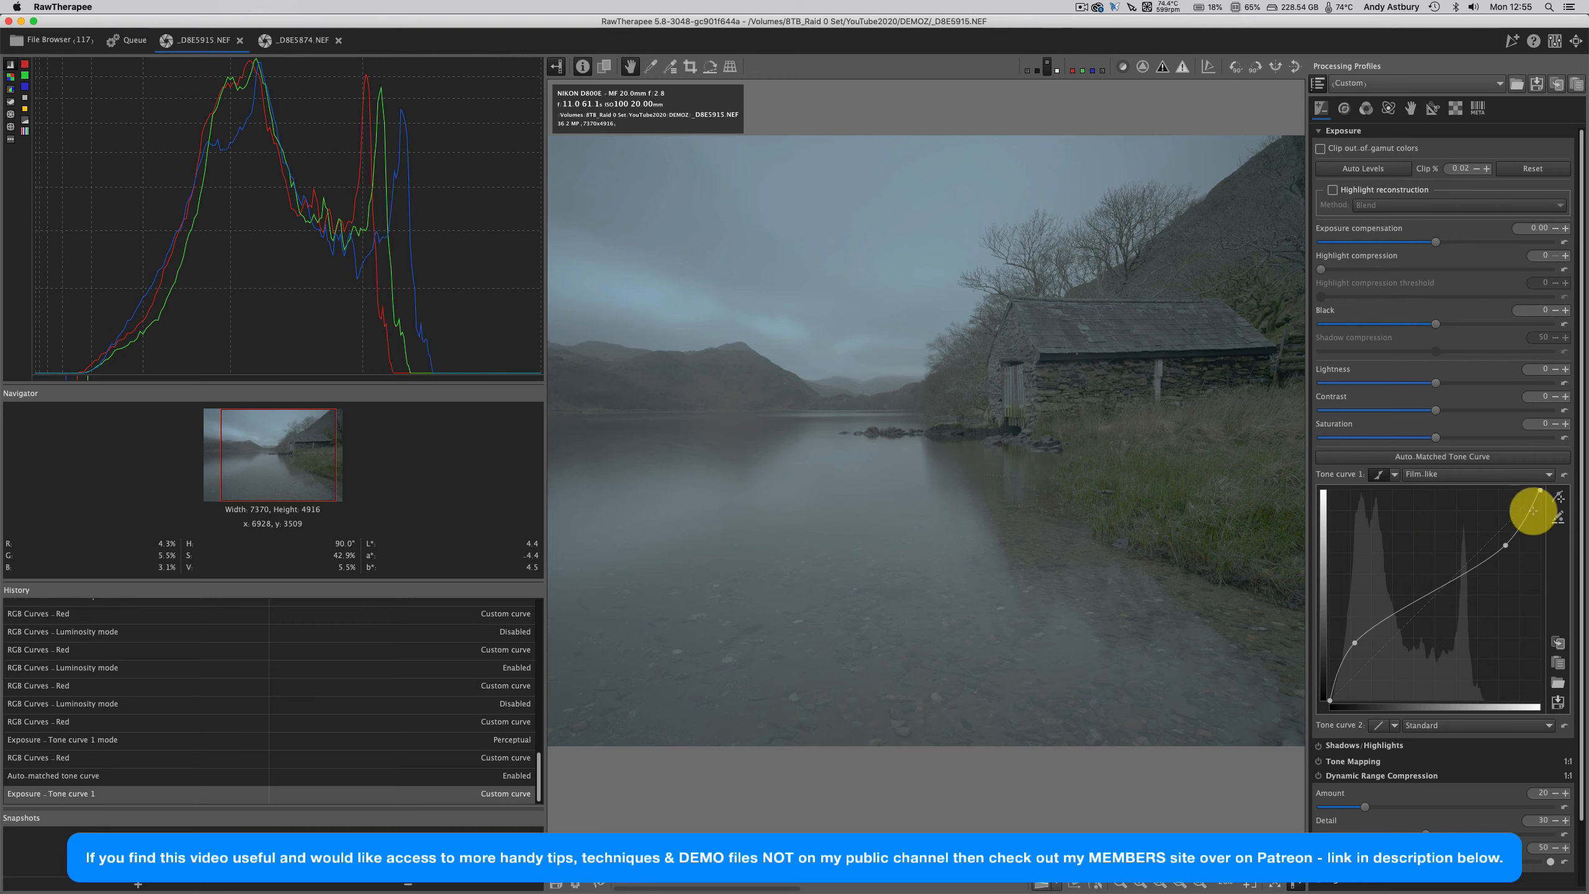
pyautogui.click(1563, 476)
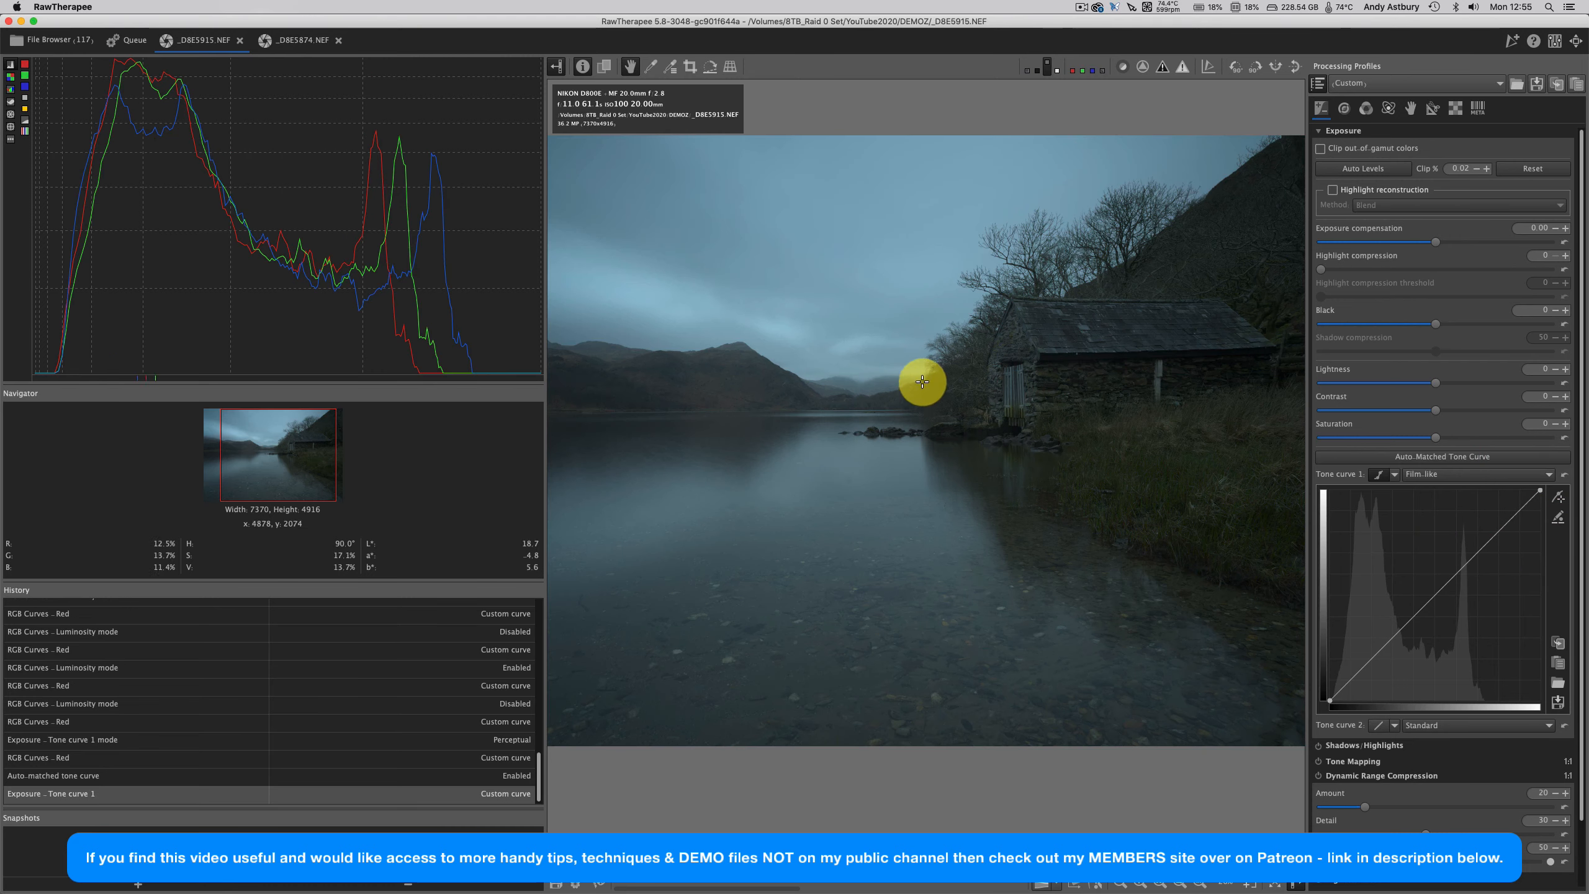
# - Go back to the Color tools, check the lake image close up, and place a lockable colour picker on the sky above the hills
pyautogui.click(1365, 109)
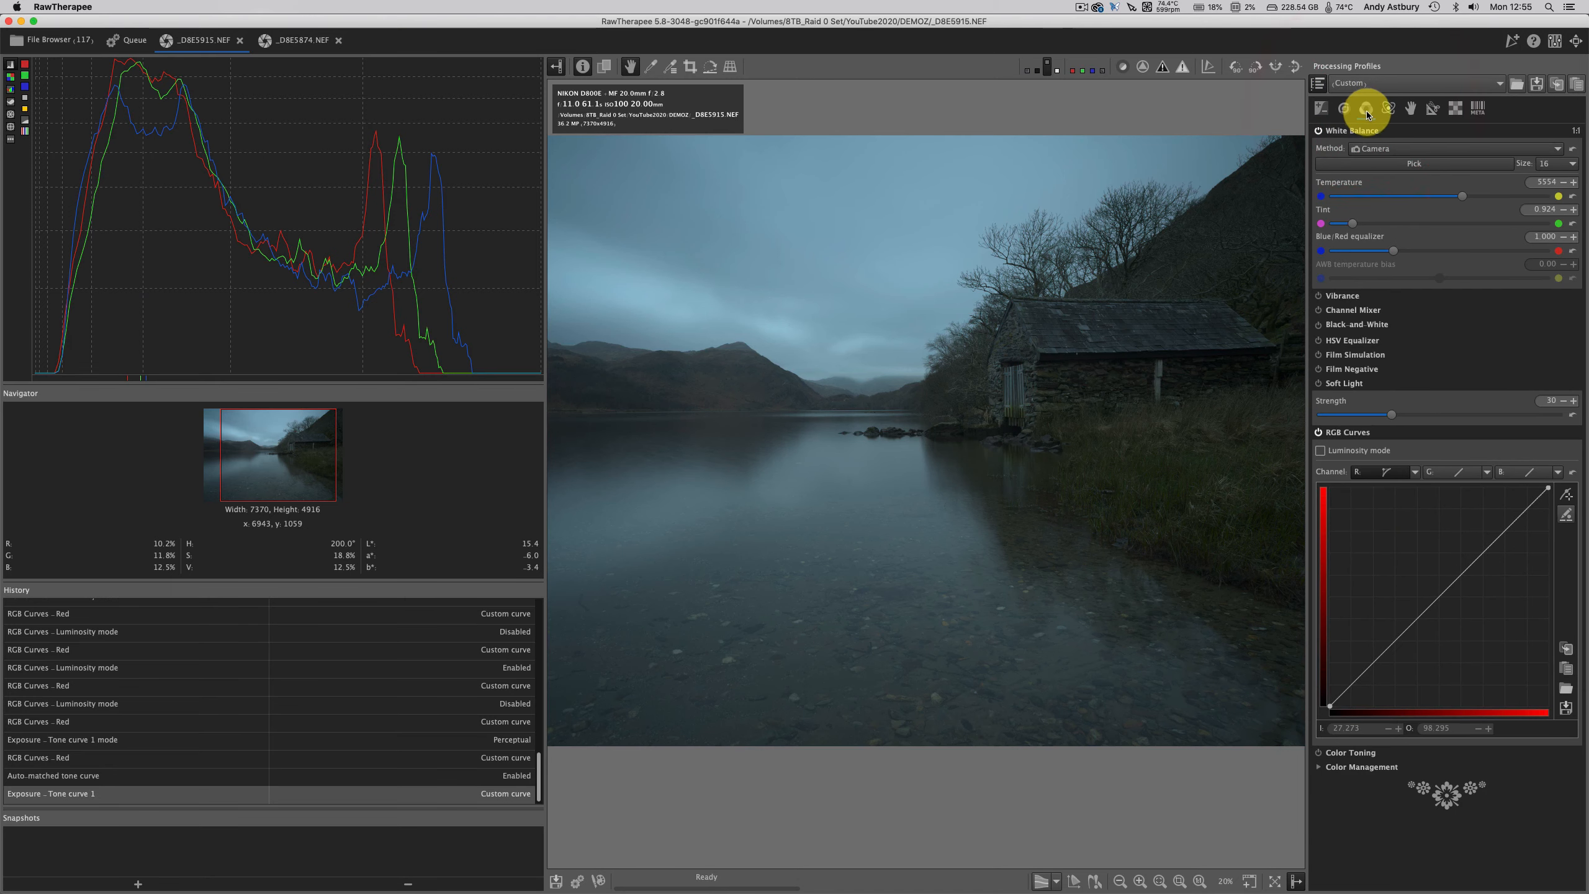
pyautogui.scroll(1, 774, 525)
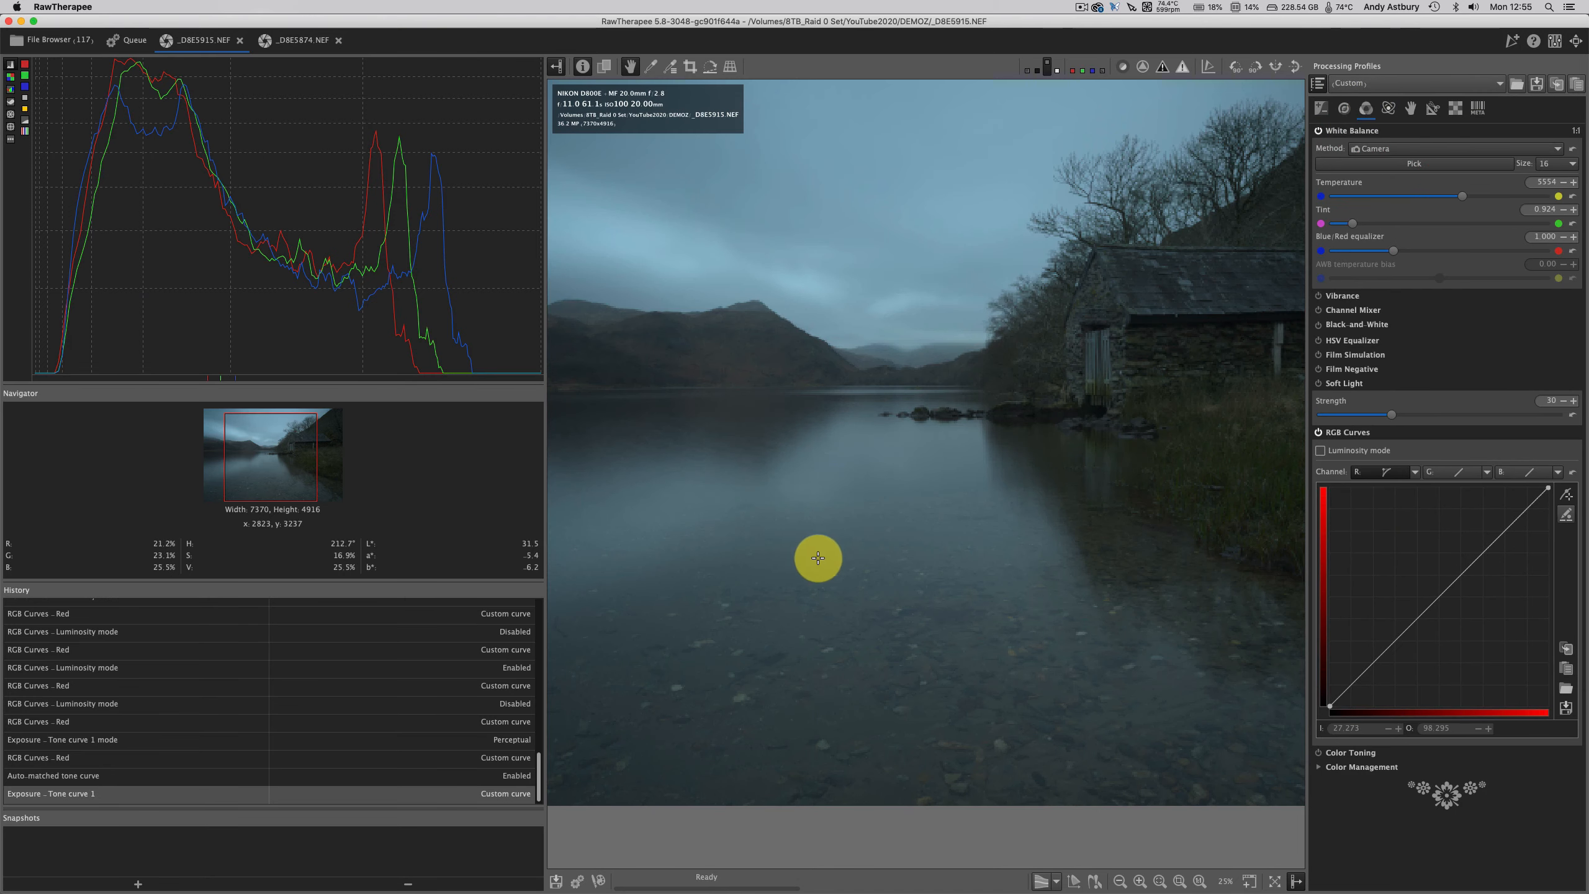
pyautogui.scroll(1, 827, 488)
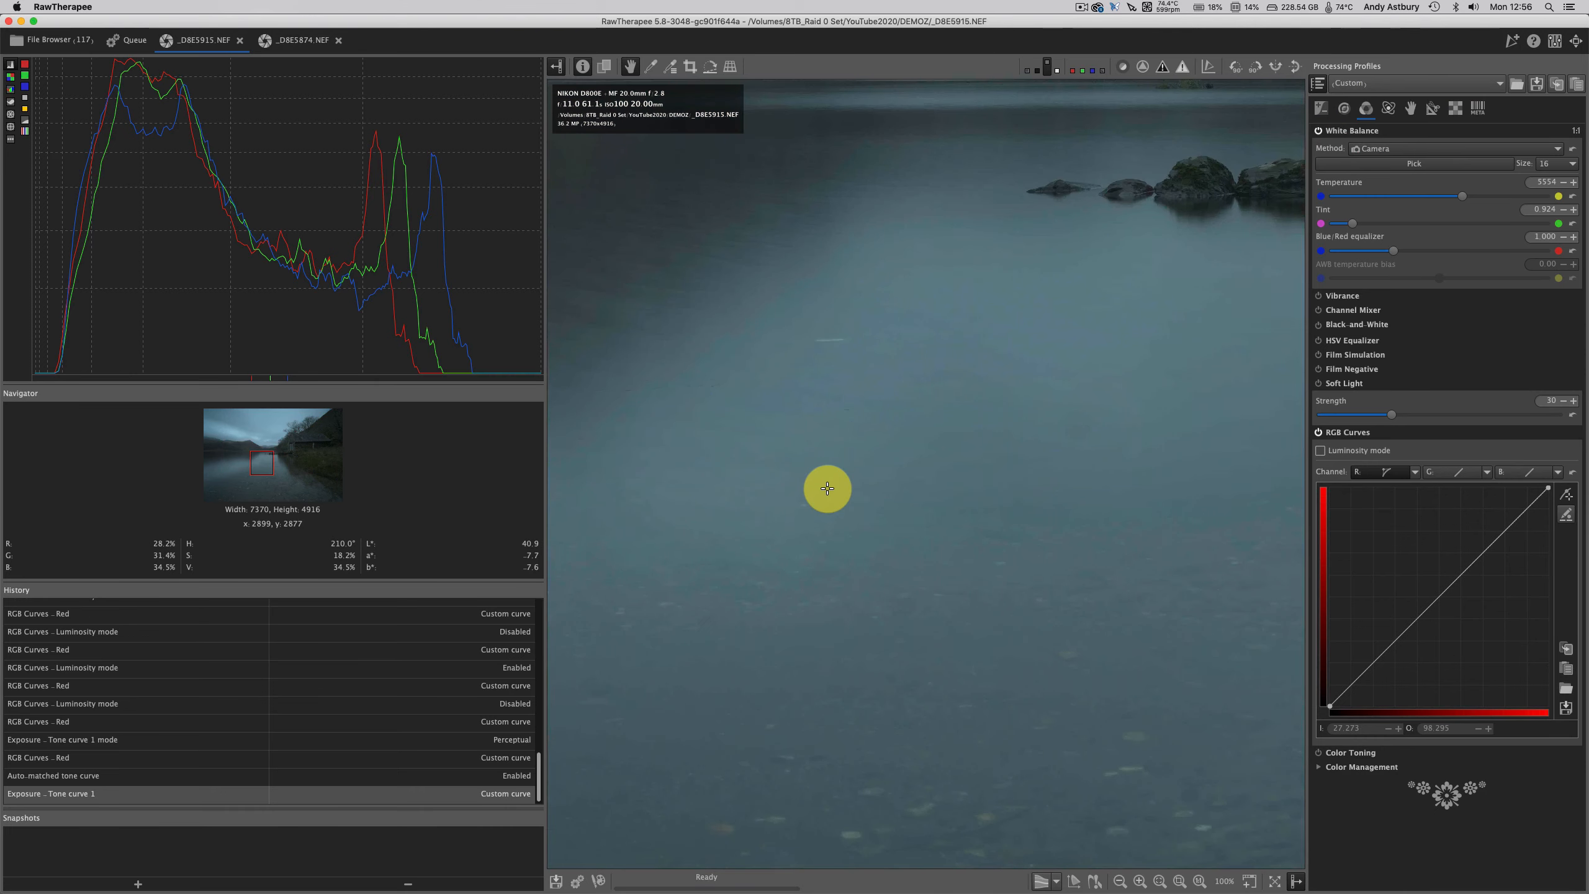
pyautogui.scroll(-3, 827, 489)
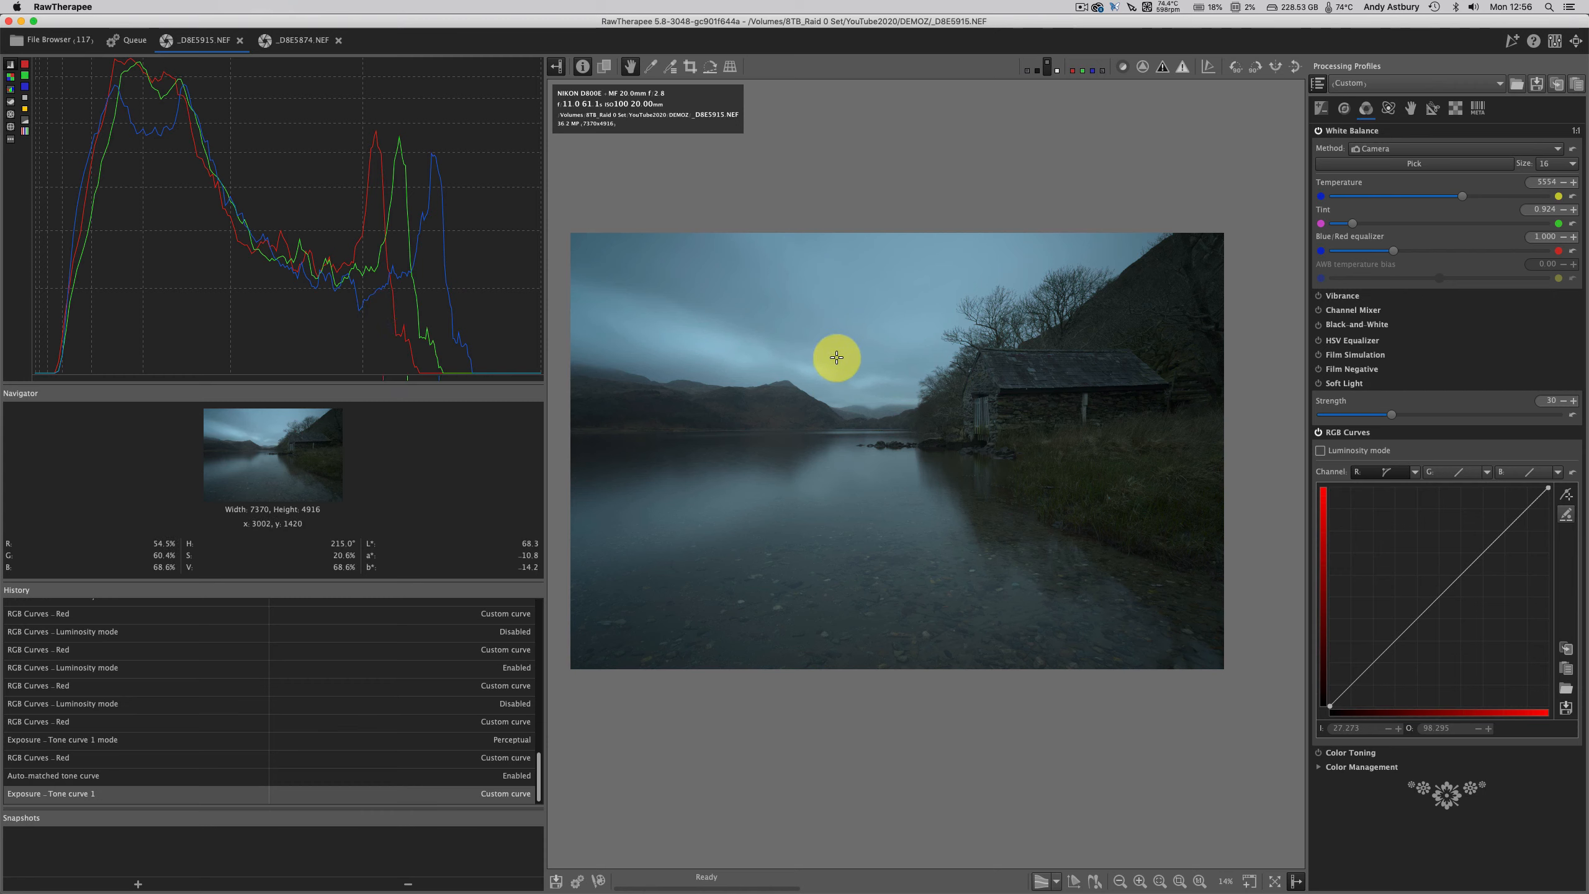
pyautogui.click(673, 71)
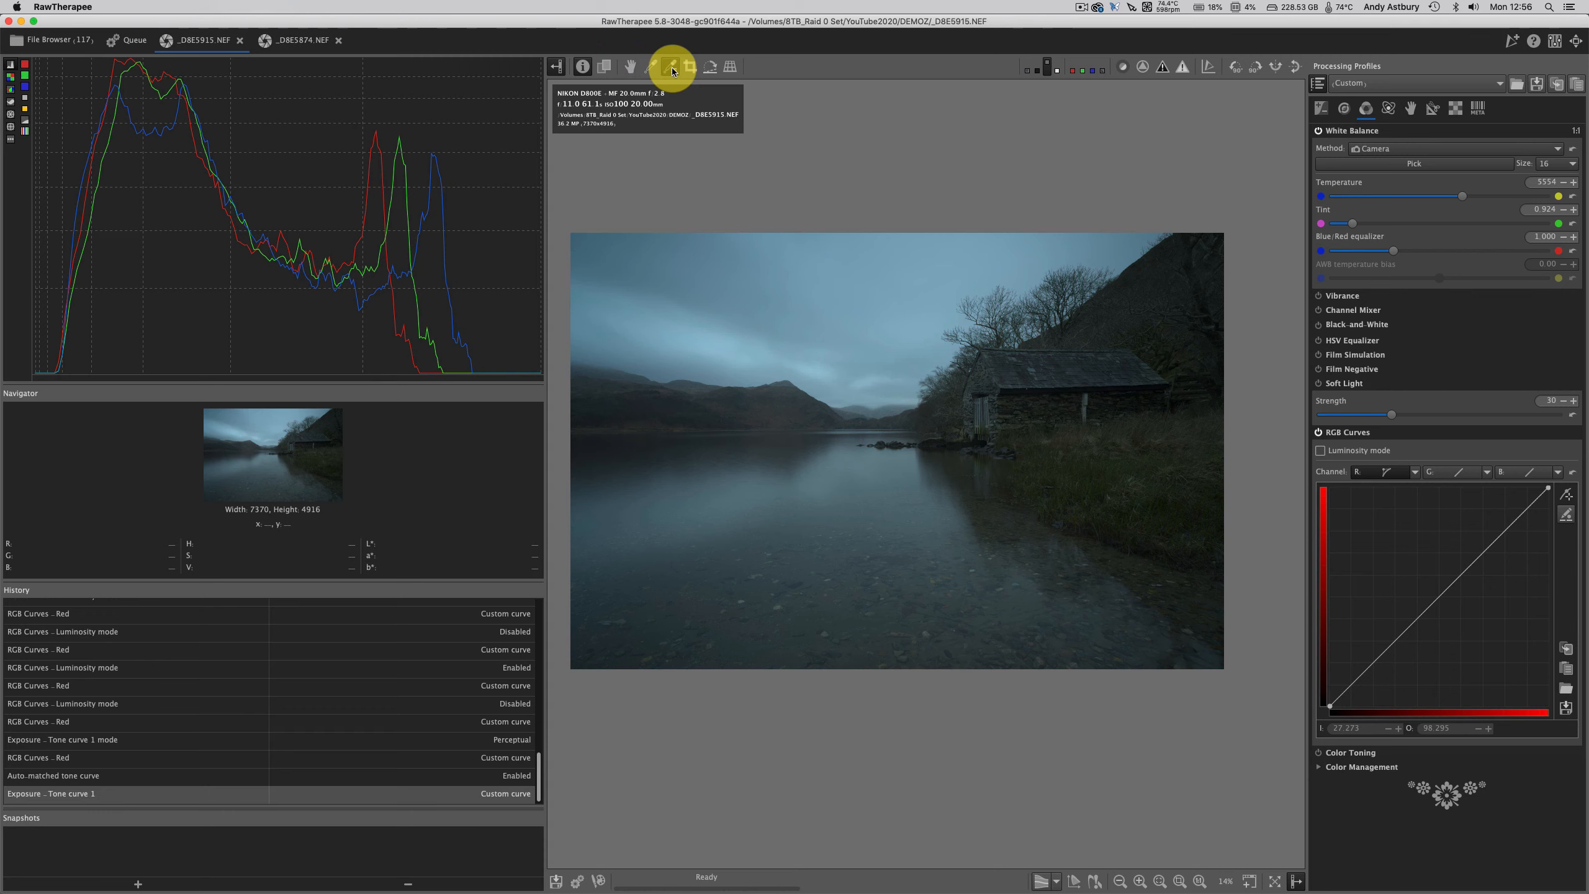
pyautogui.click(838, 310)
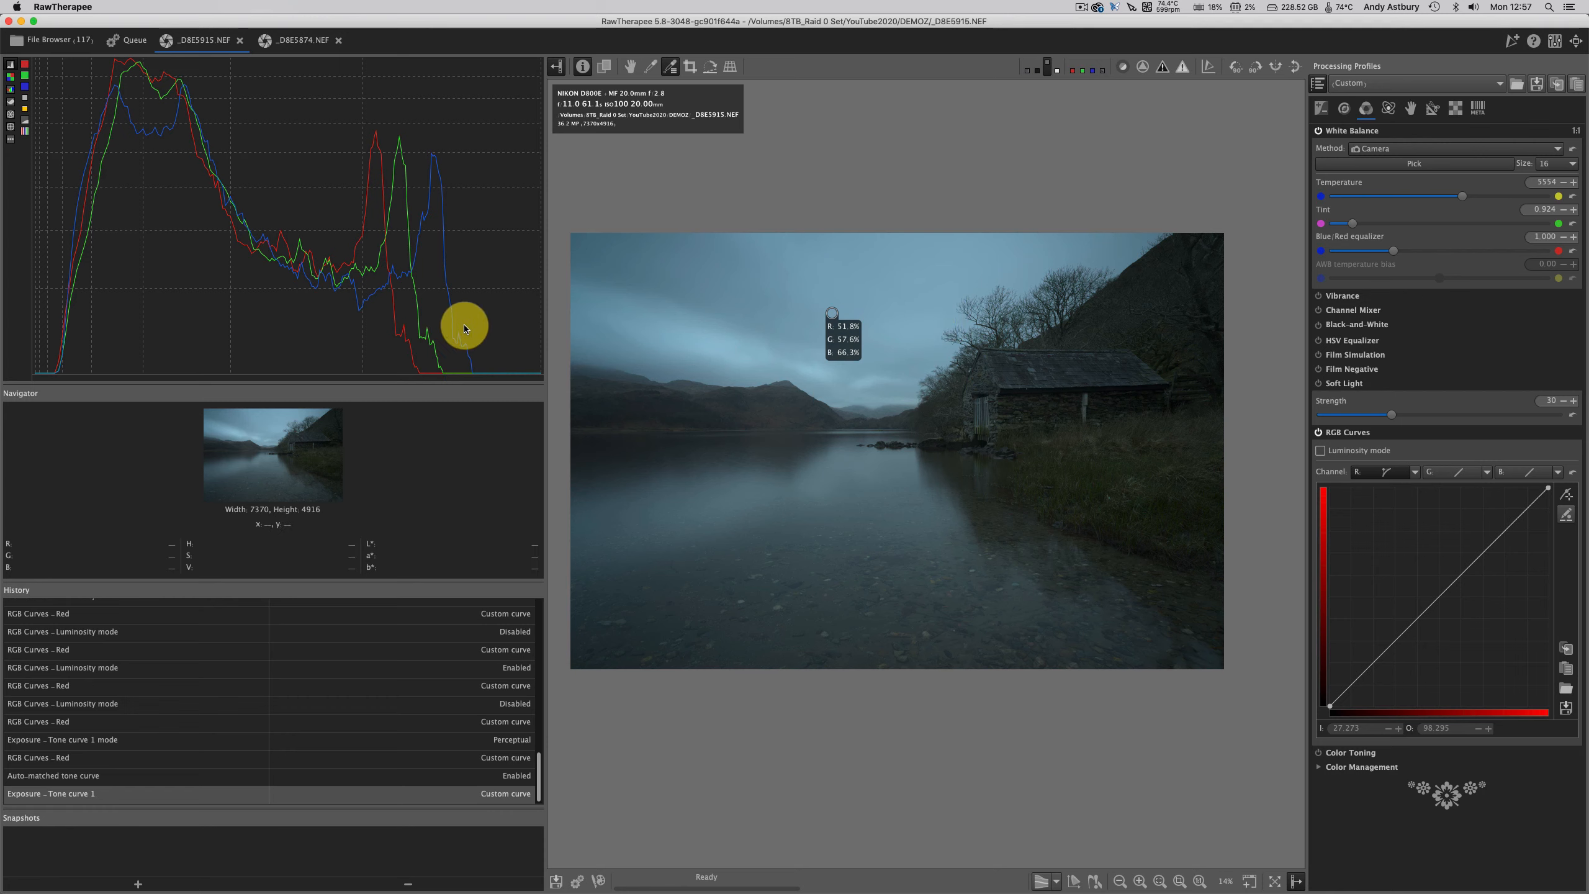
pyautogui.rightClick(878, 334)
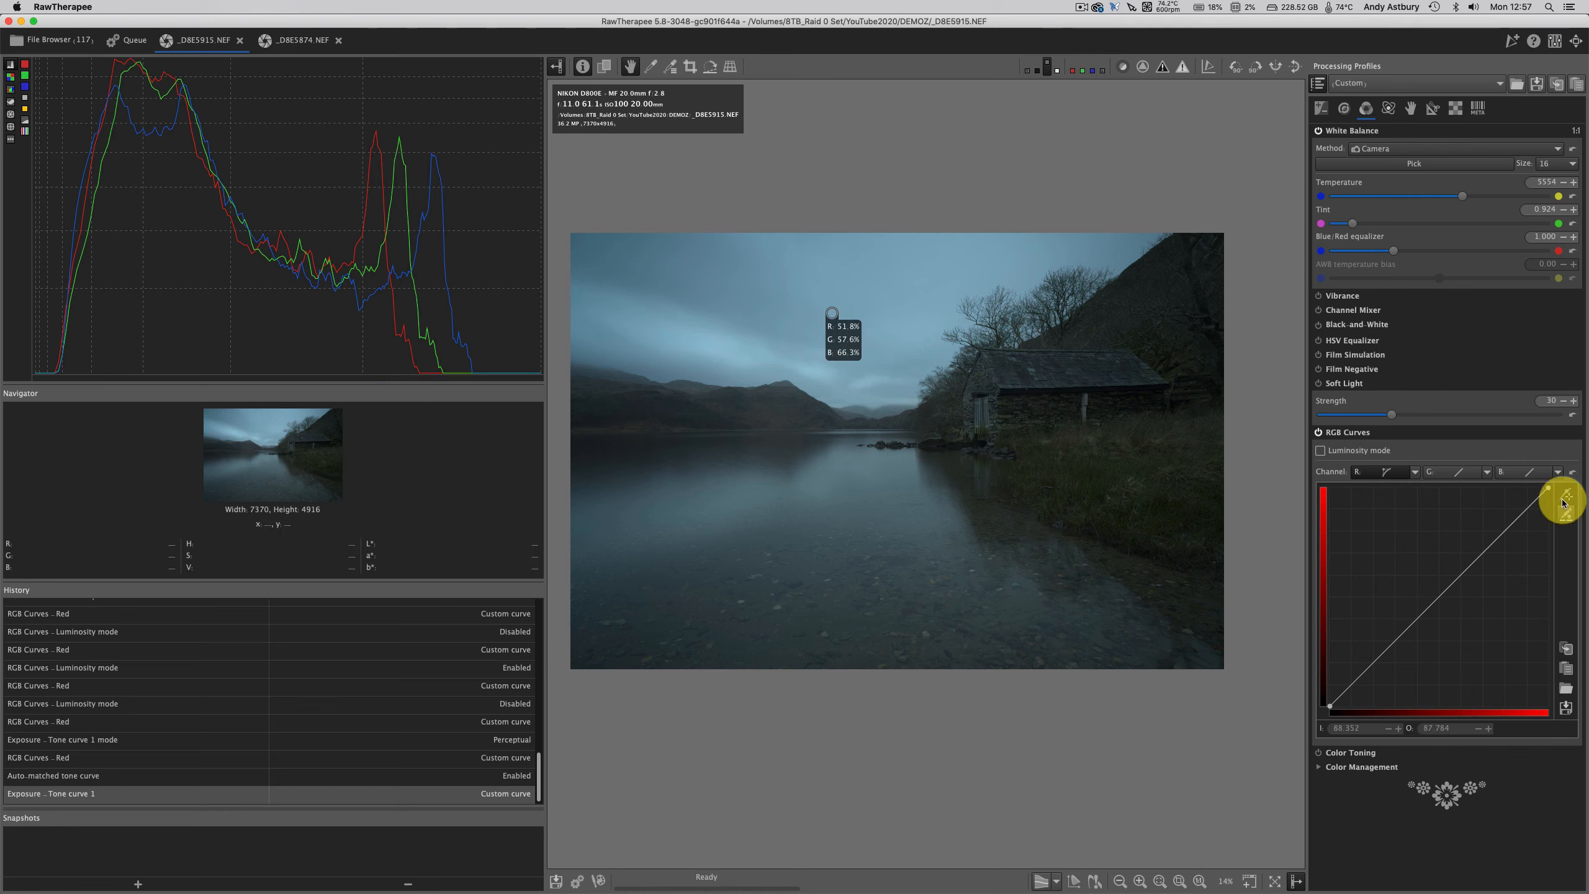
# - Set the blue channel's RGB curve type to Control cage
pyautogui.click(1523, 472)
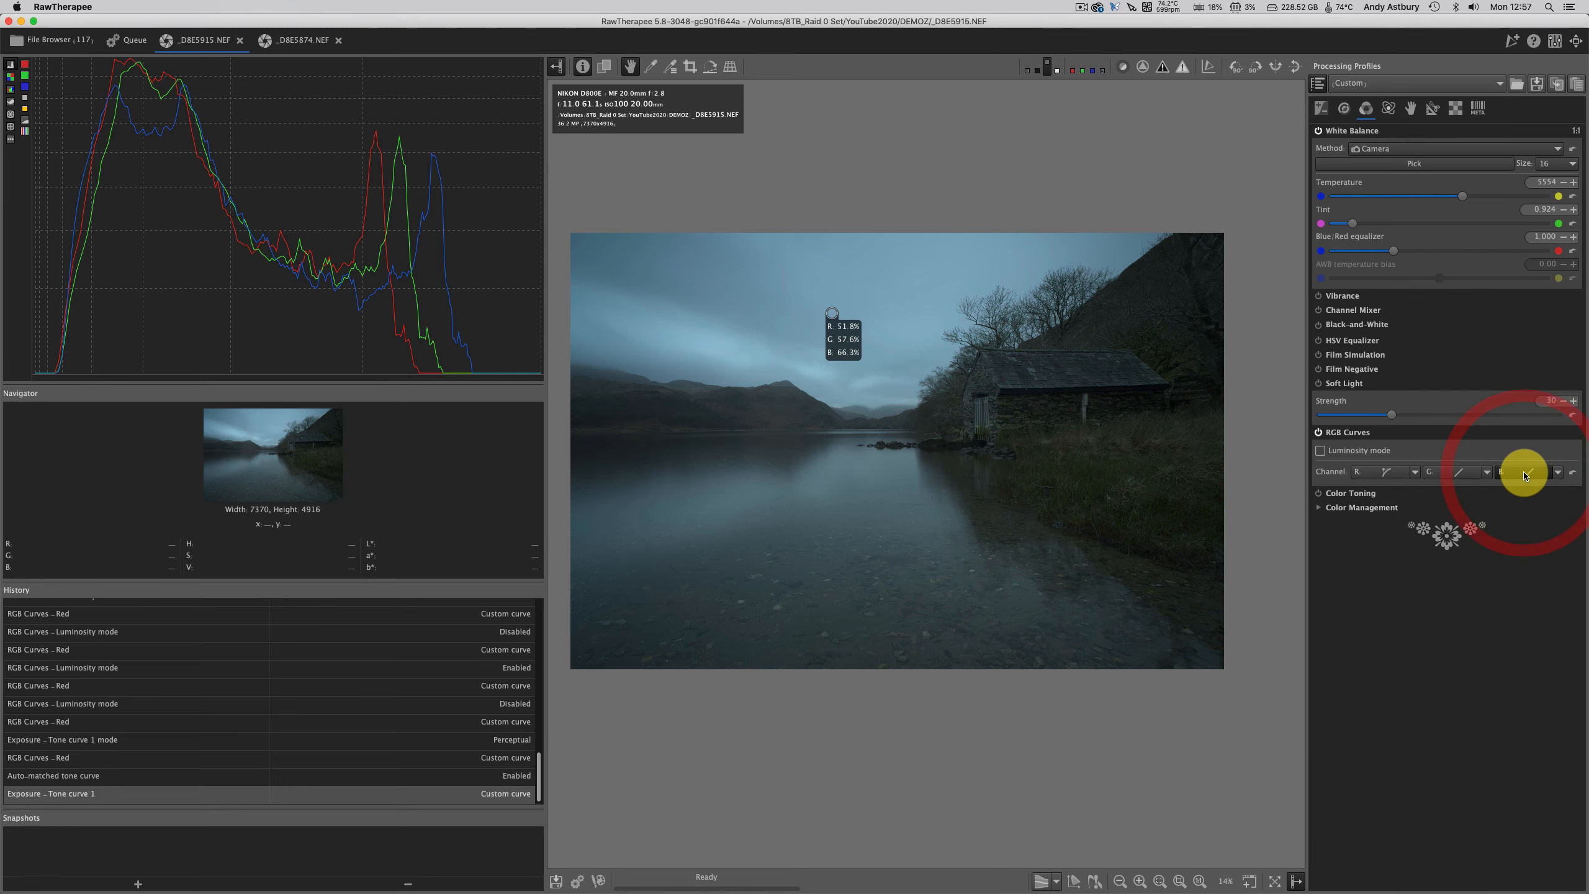
pyautogui.click(1558, 474)
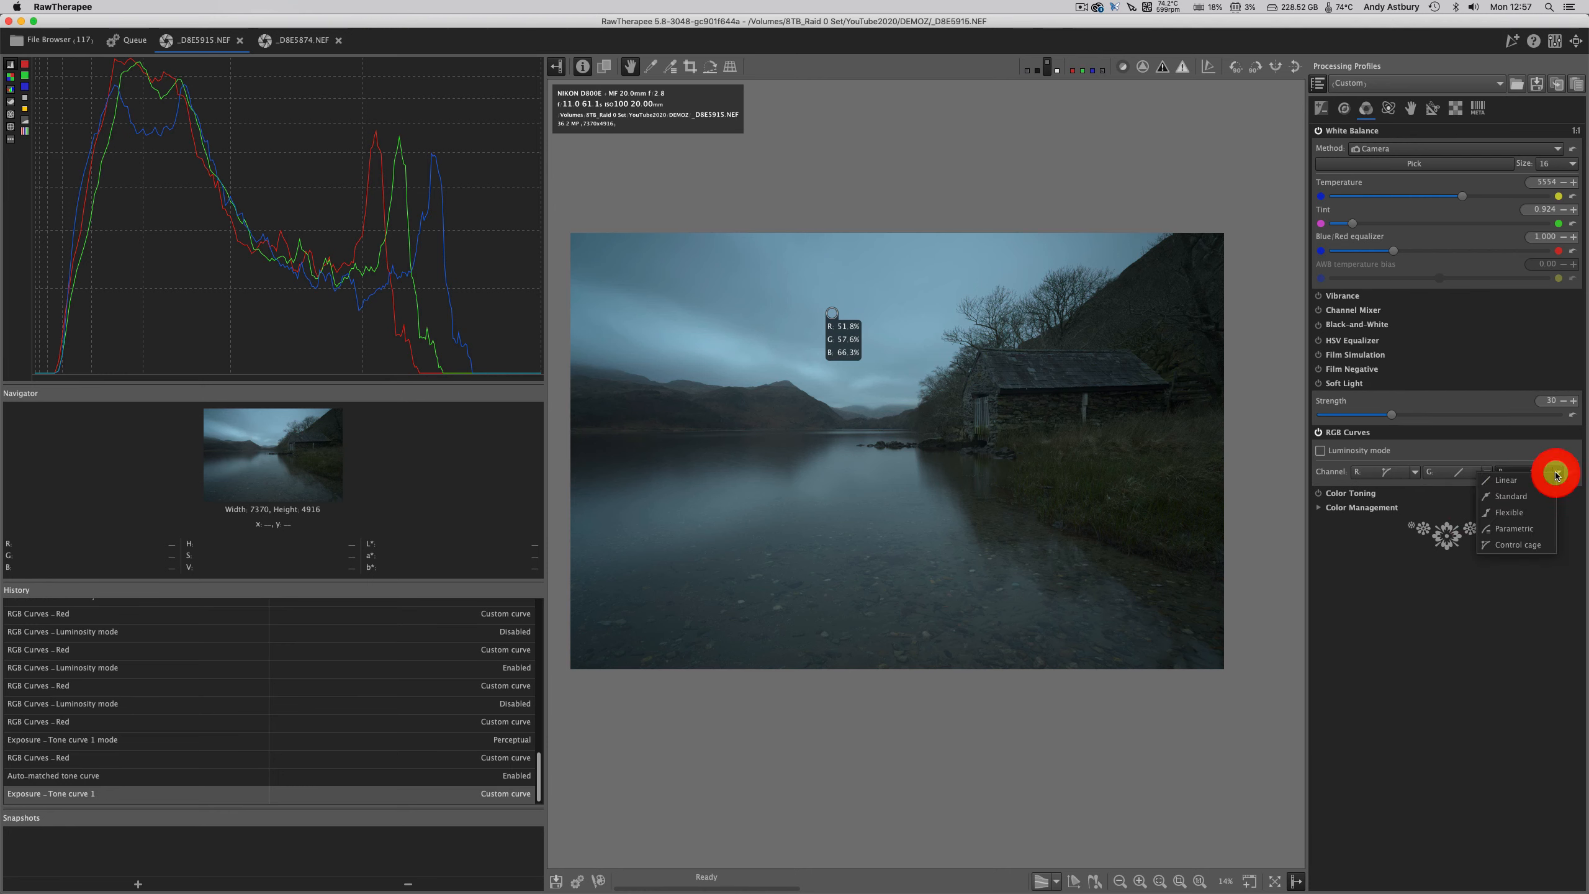
pyautogui.click(1506, 539)
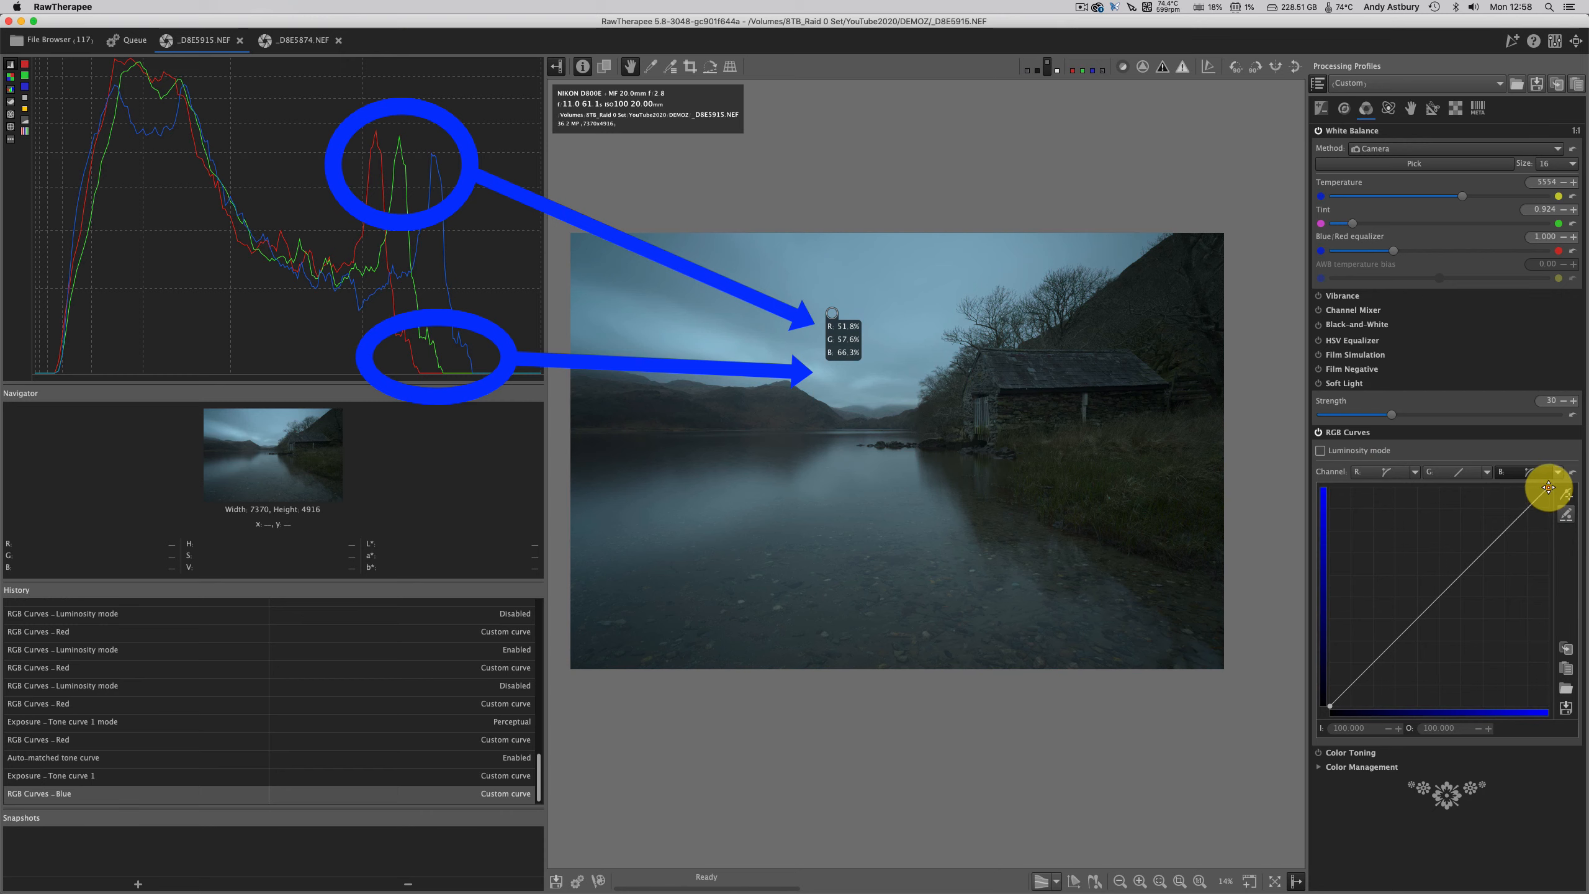
# - Try lowering the blue curve's white point, first to about 24 out and then only slightly, resetting the curve each time
pyautogui.moveTo(1547, 492); pyautogui.dragTo(1543, 653)
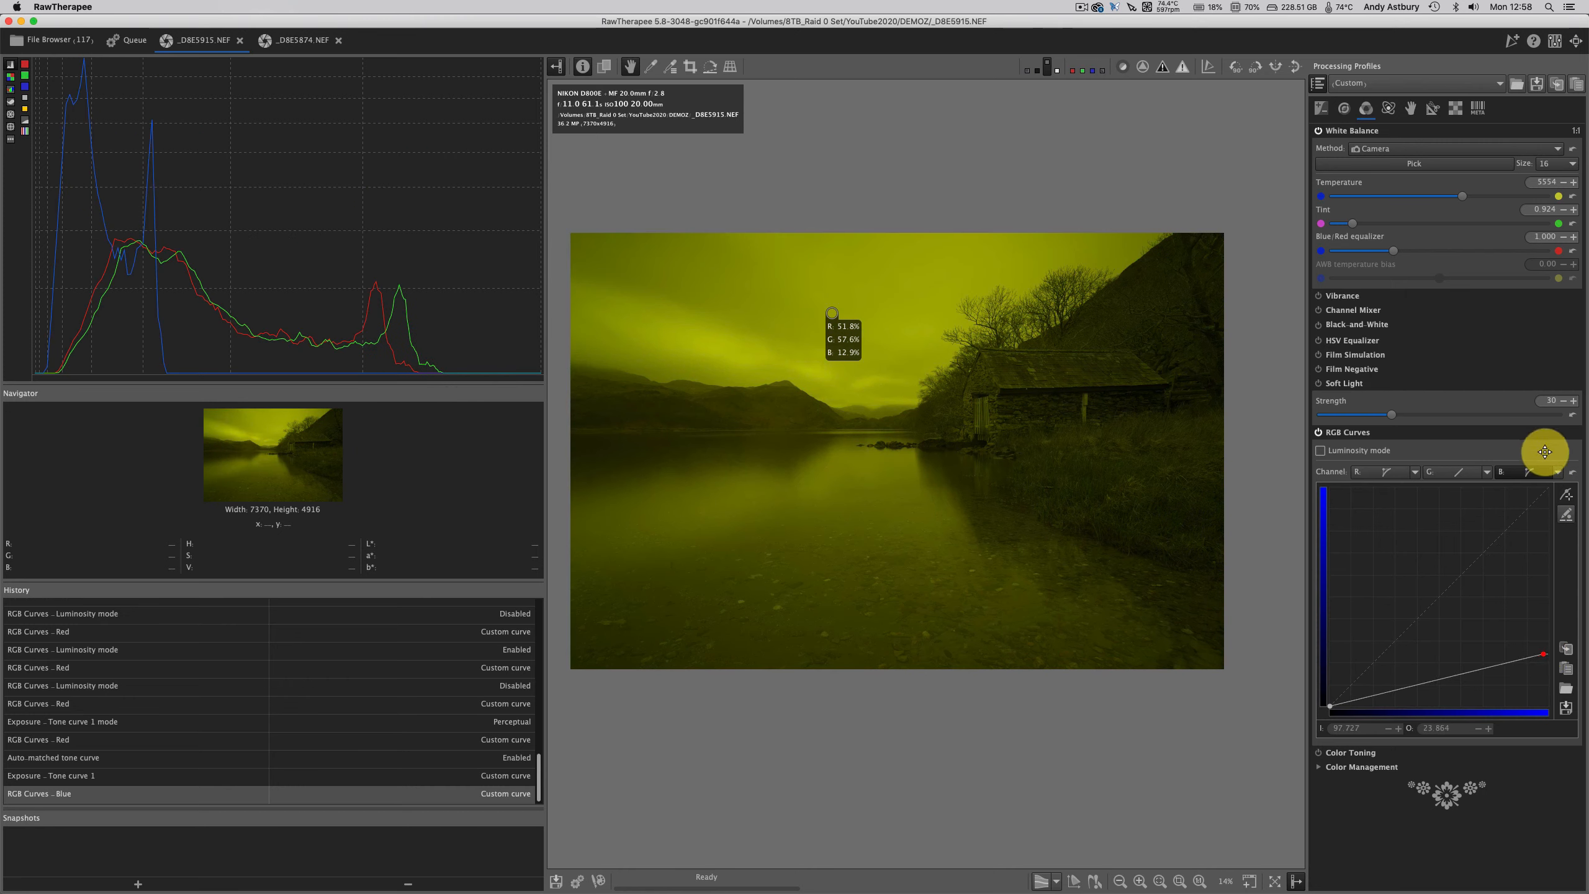
pyautogui.moveTo(1545, 451); pyautogui.dragTo(1562, 473)
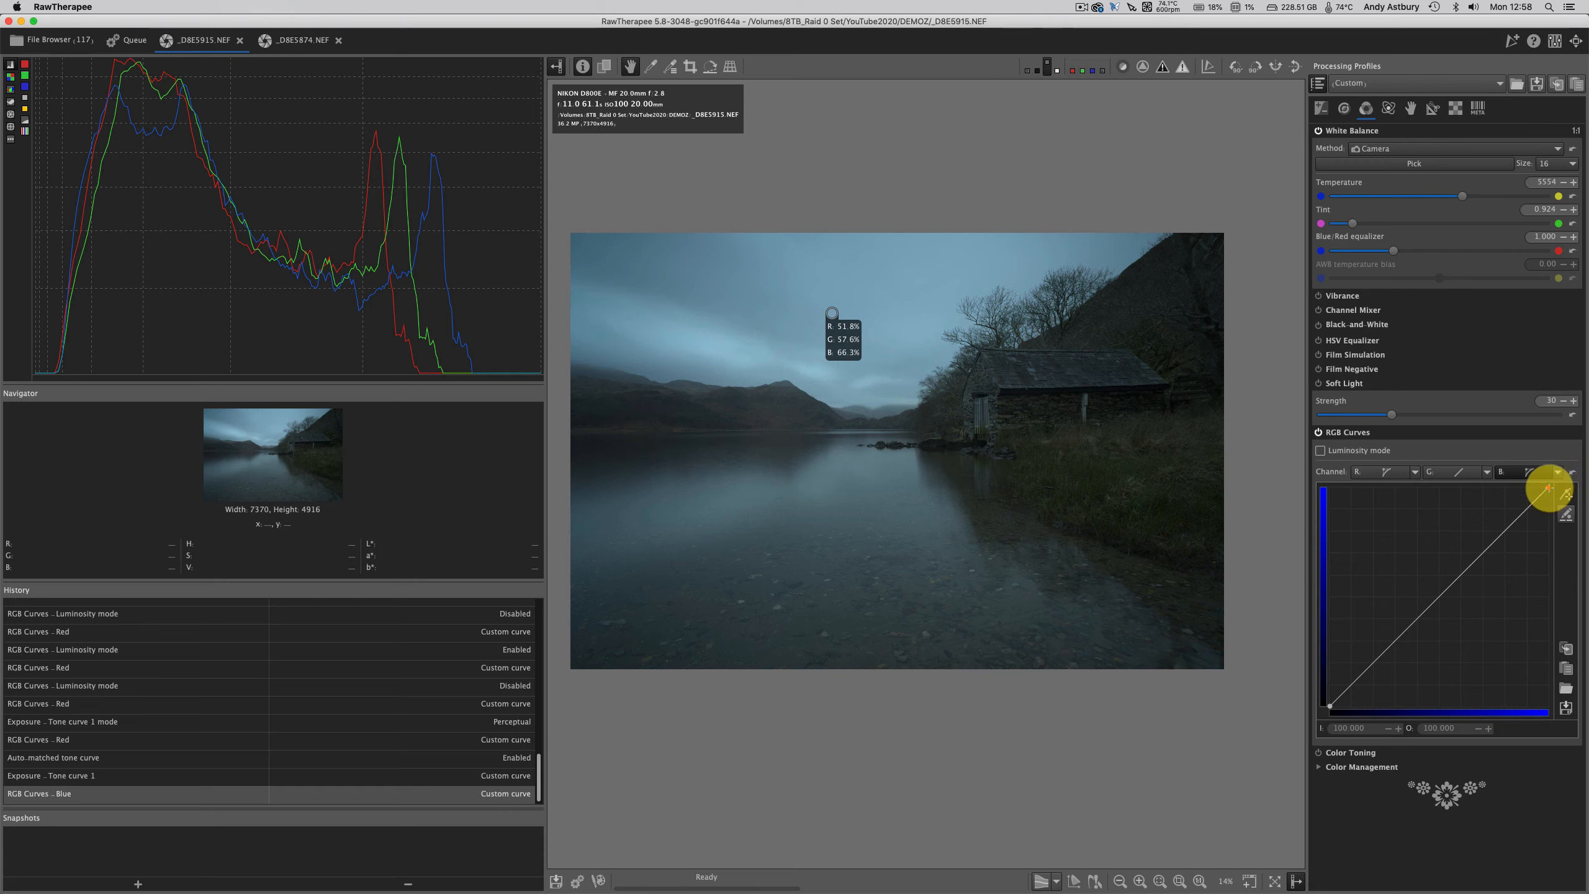
pyautogui.moveTo(1547, 487); pyautogui.dragTo(1551, 498)
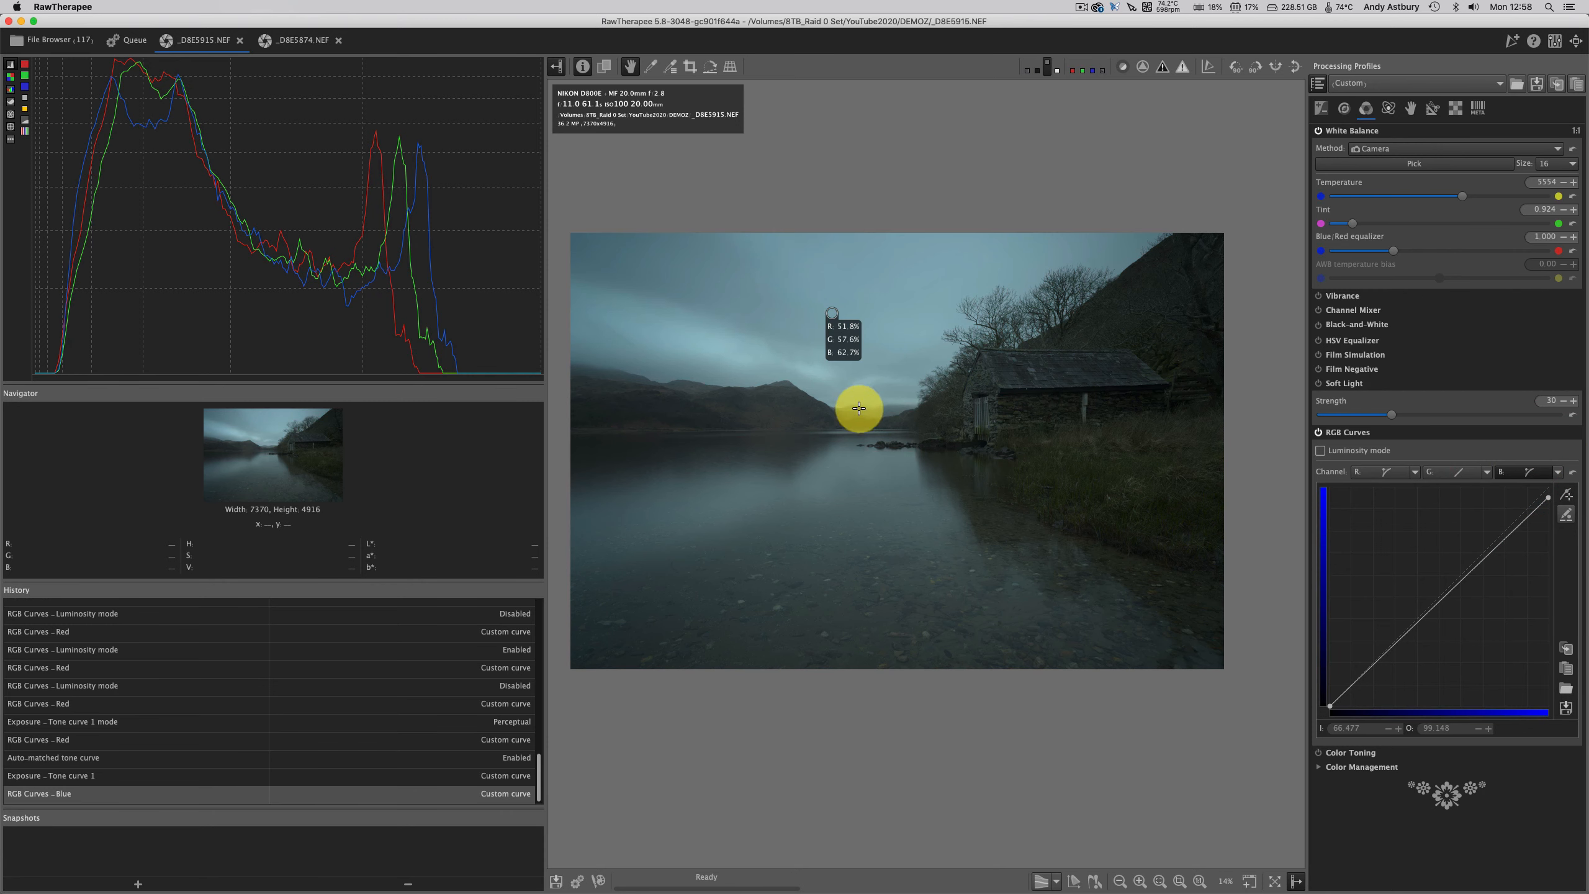
pyautogui.click(1576, 479)
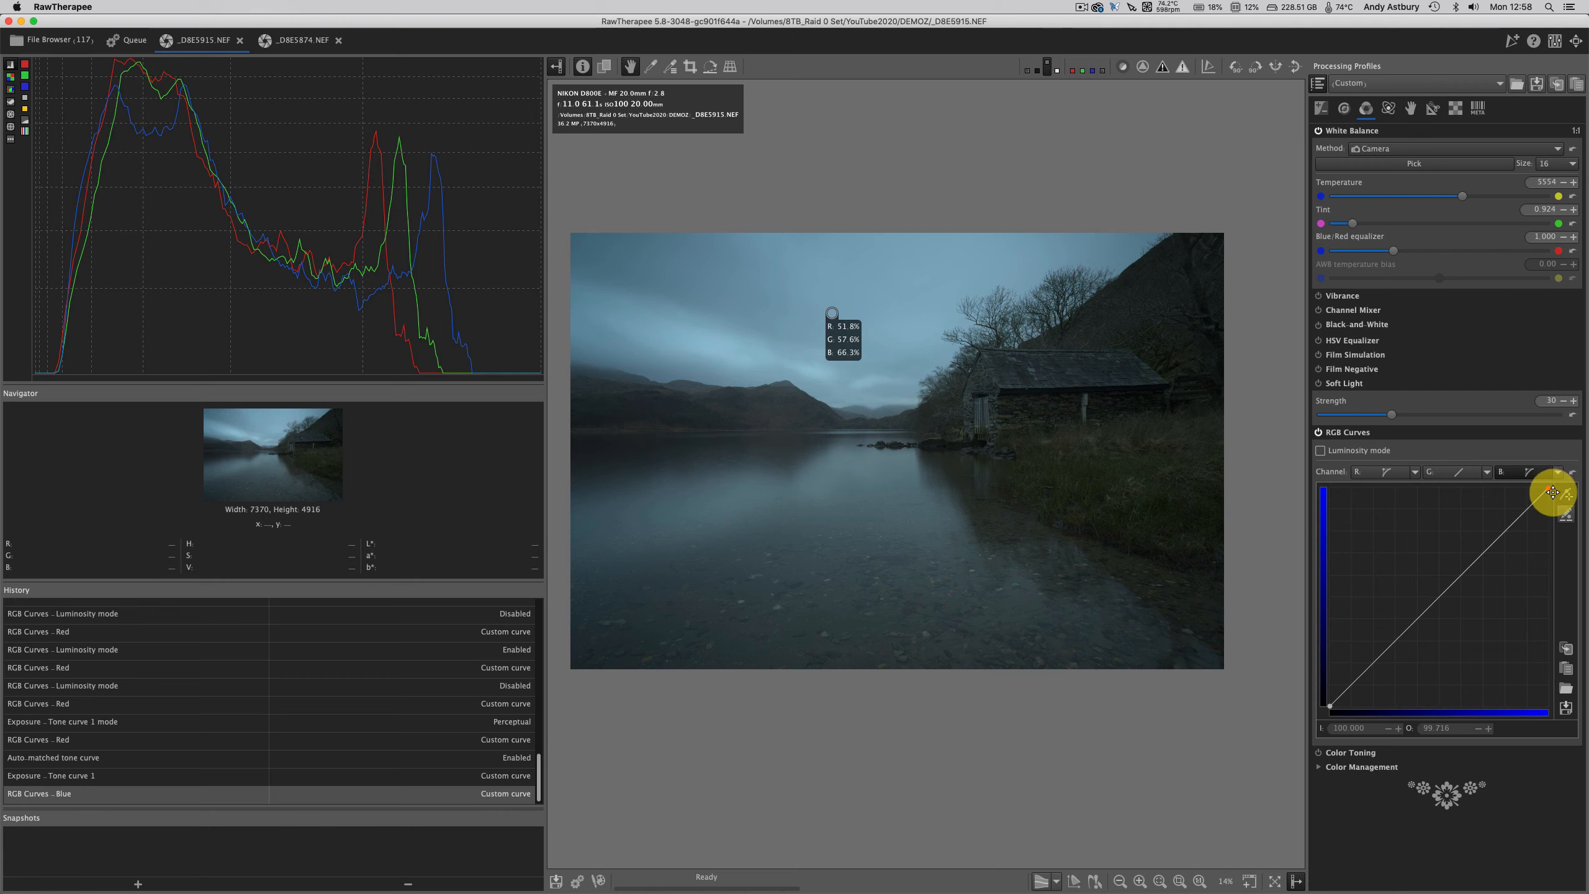
# - Lower the blue curve's white point and pull the red curve's white point inward until all three picker values match at 57.6%
pyautogui.moveTo(1548, 488); pyautogui.dragTo(1548, 512)
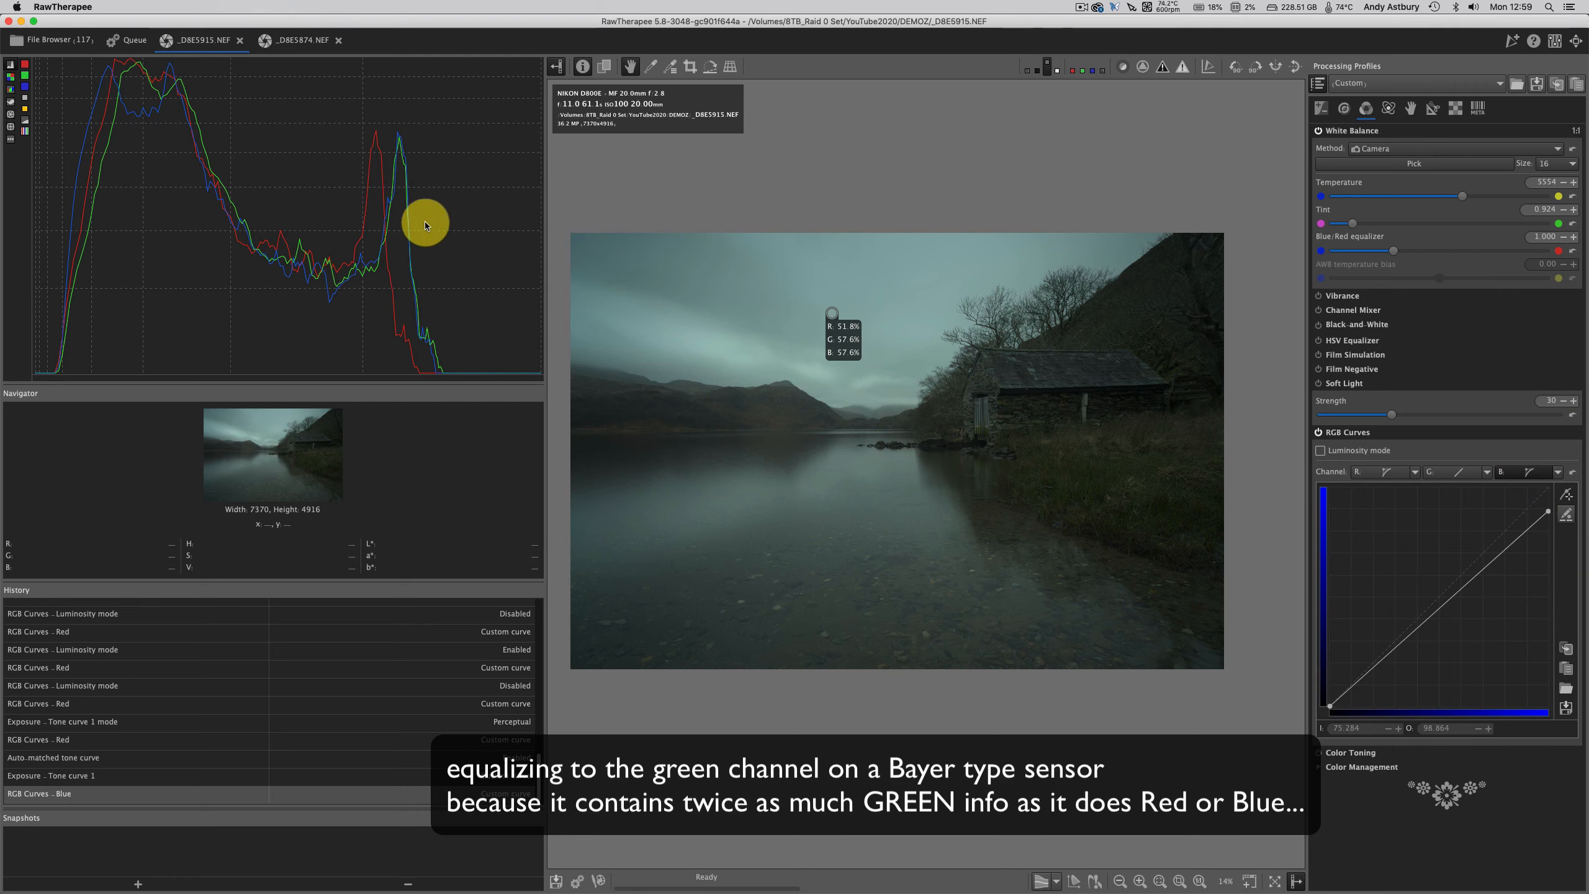
pyautogui.click(1378, 471)
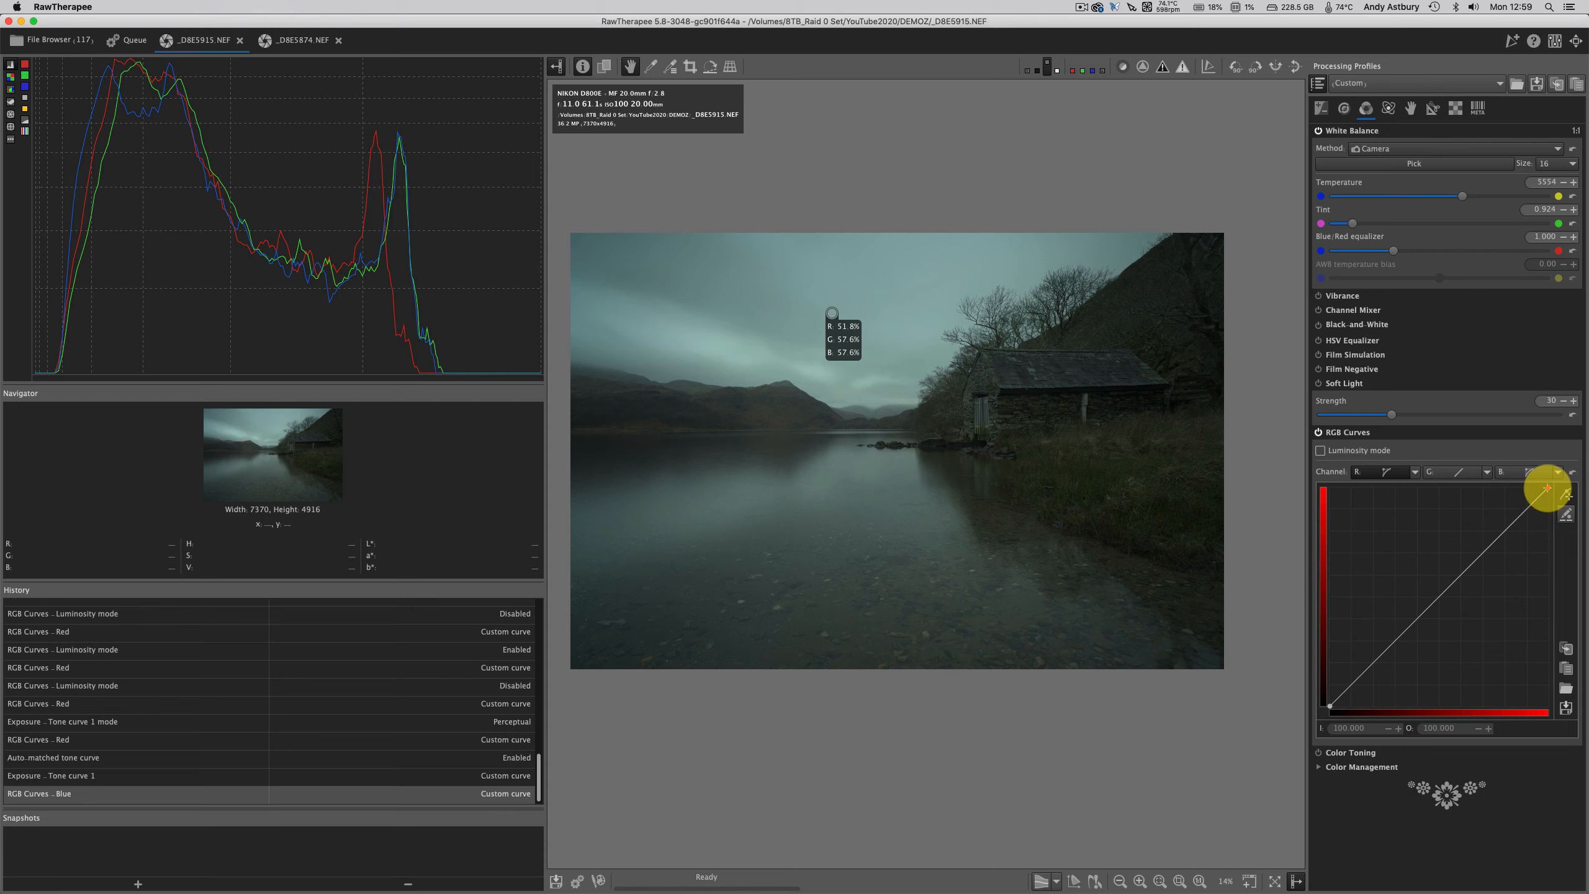
pyautogui.moveTo(1546, 488); pyautogui.dragTo(1527, 487)
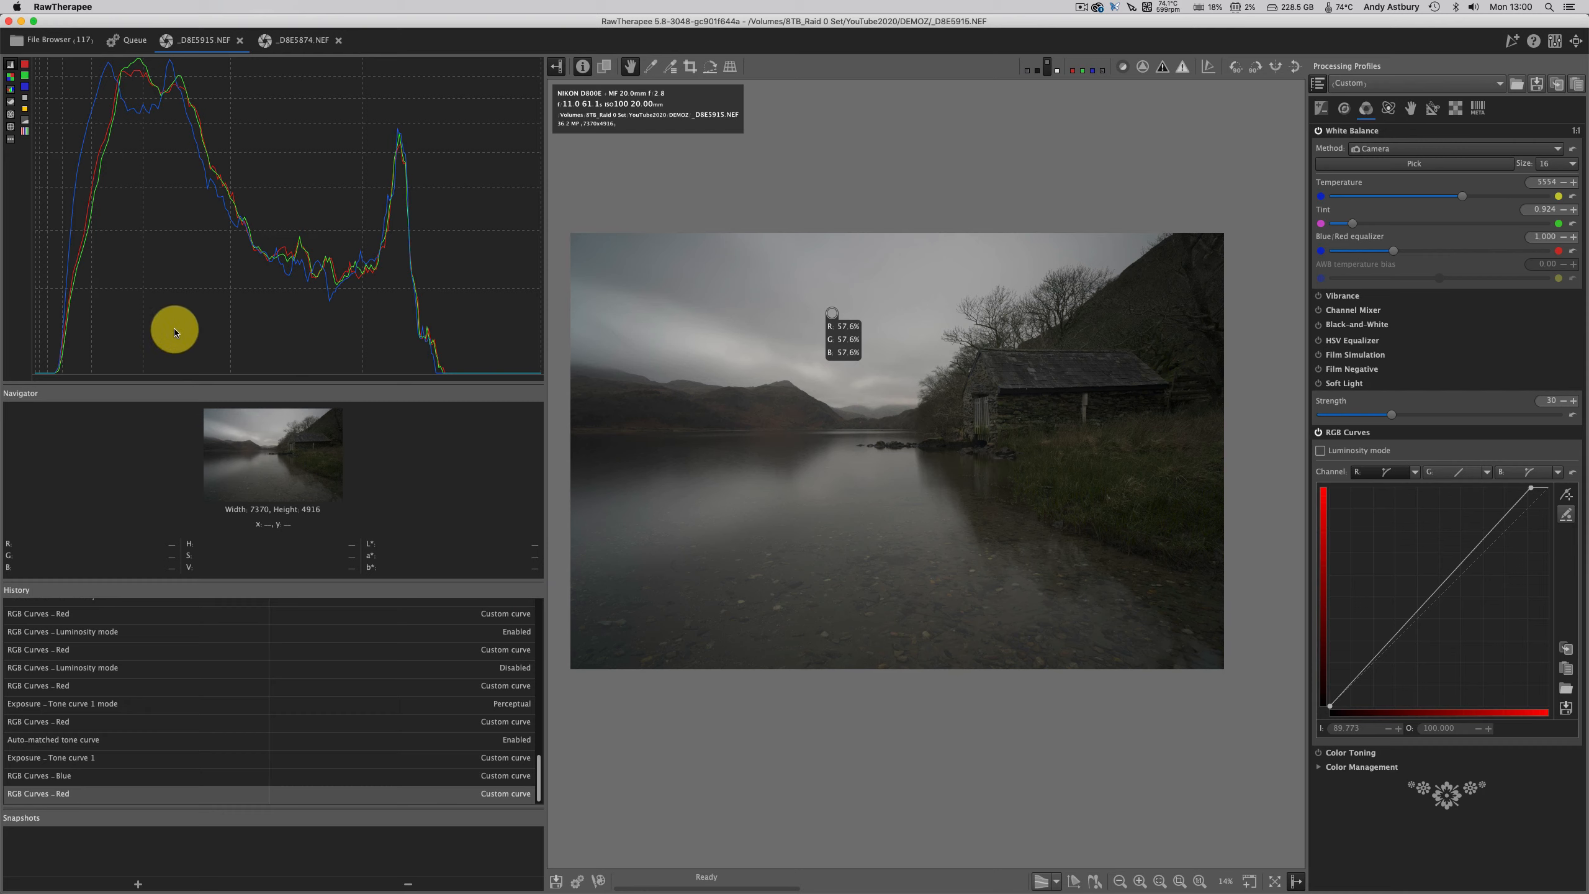
# - Rescale the histogram to spread out the shadow tones, and reset the red and blue RGB curves
pyautogui.moveTo(175, 331); pyautogui.dragTo(383, 314)
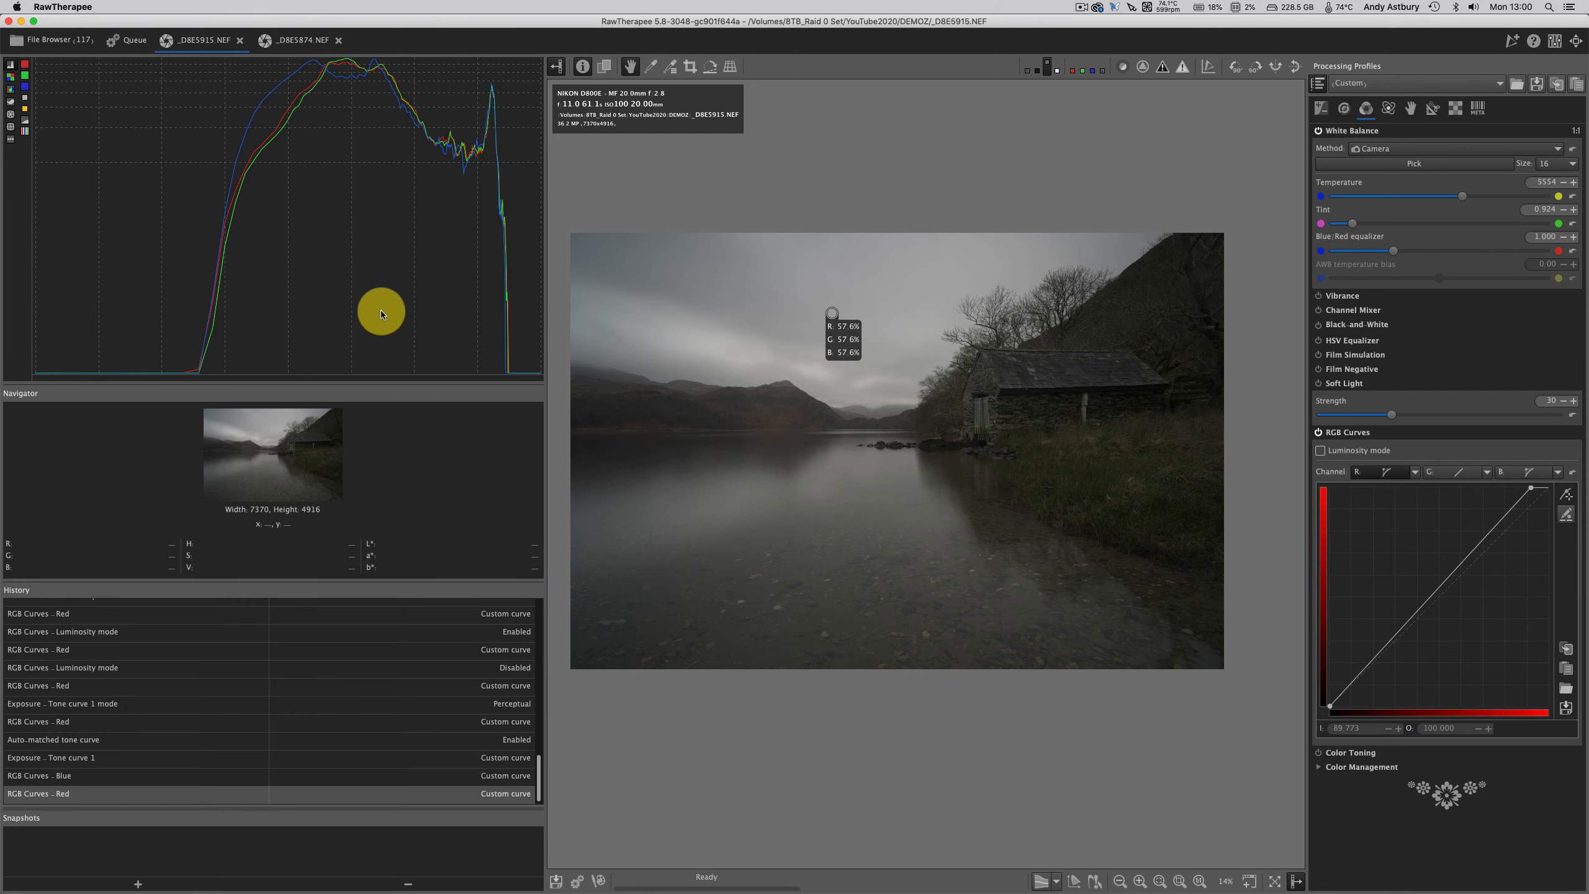
pyautogui.click(407, 310)
pyautogui.click(1573, 475)
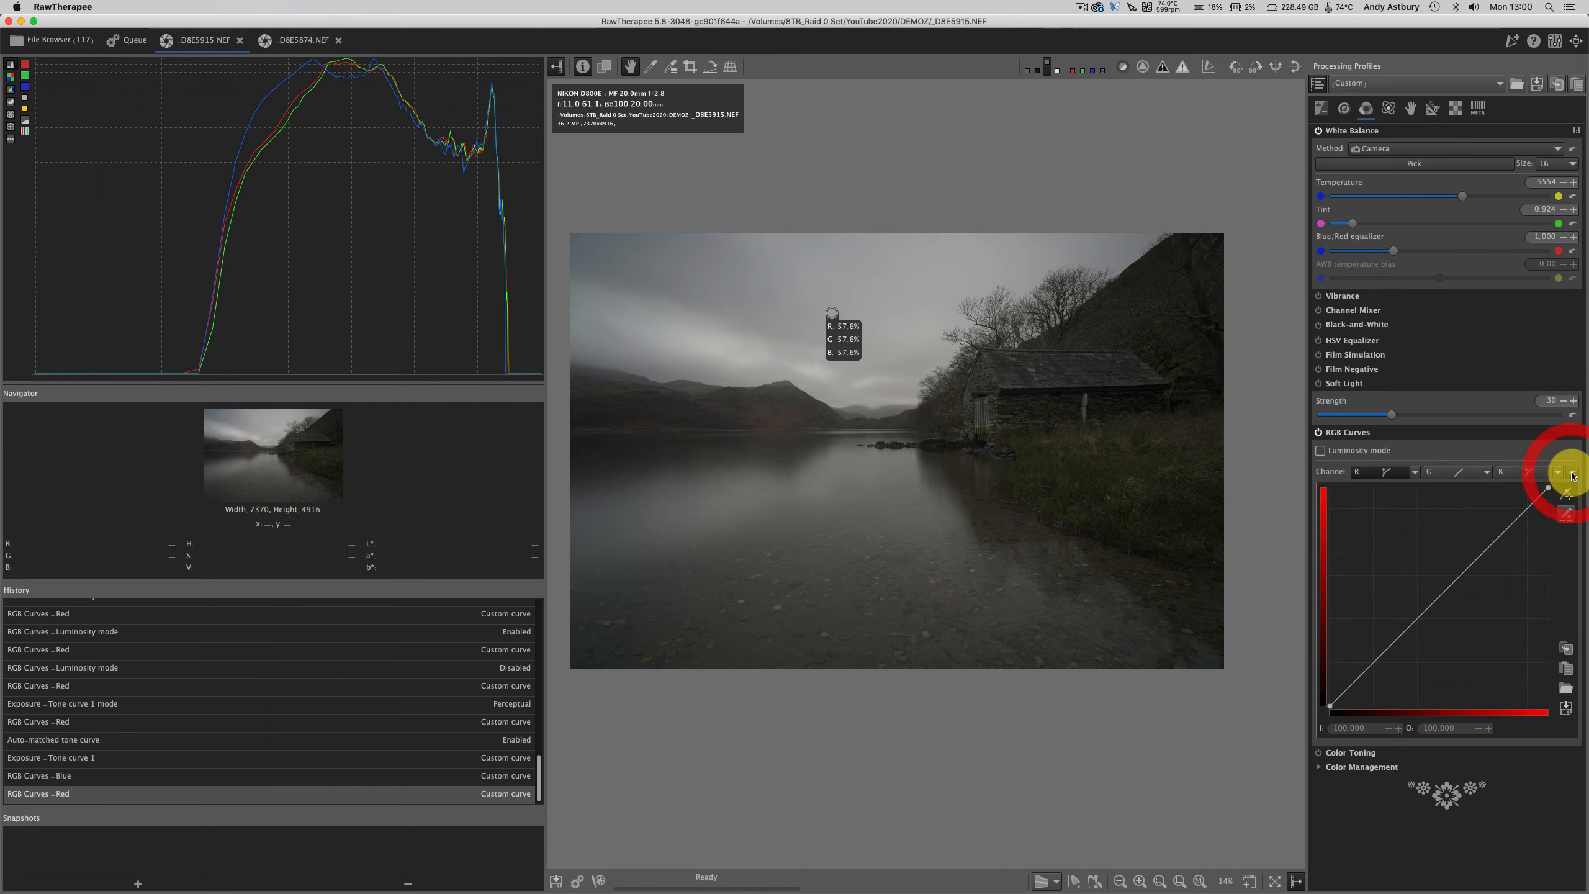
pyautogui.click(1533, 475)
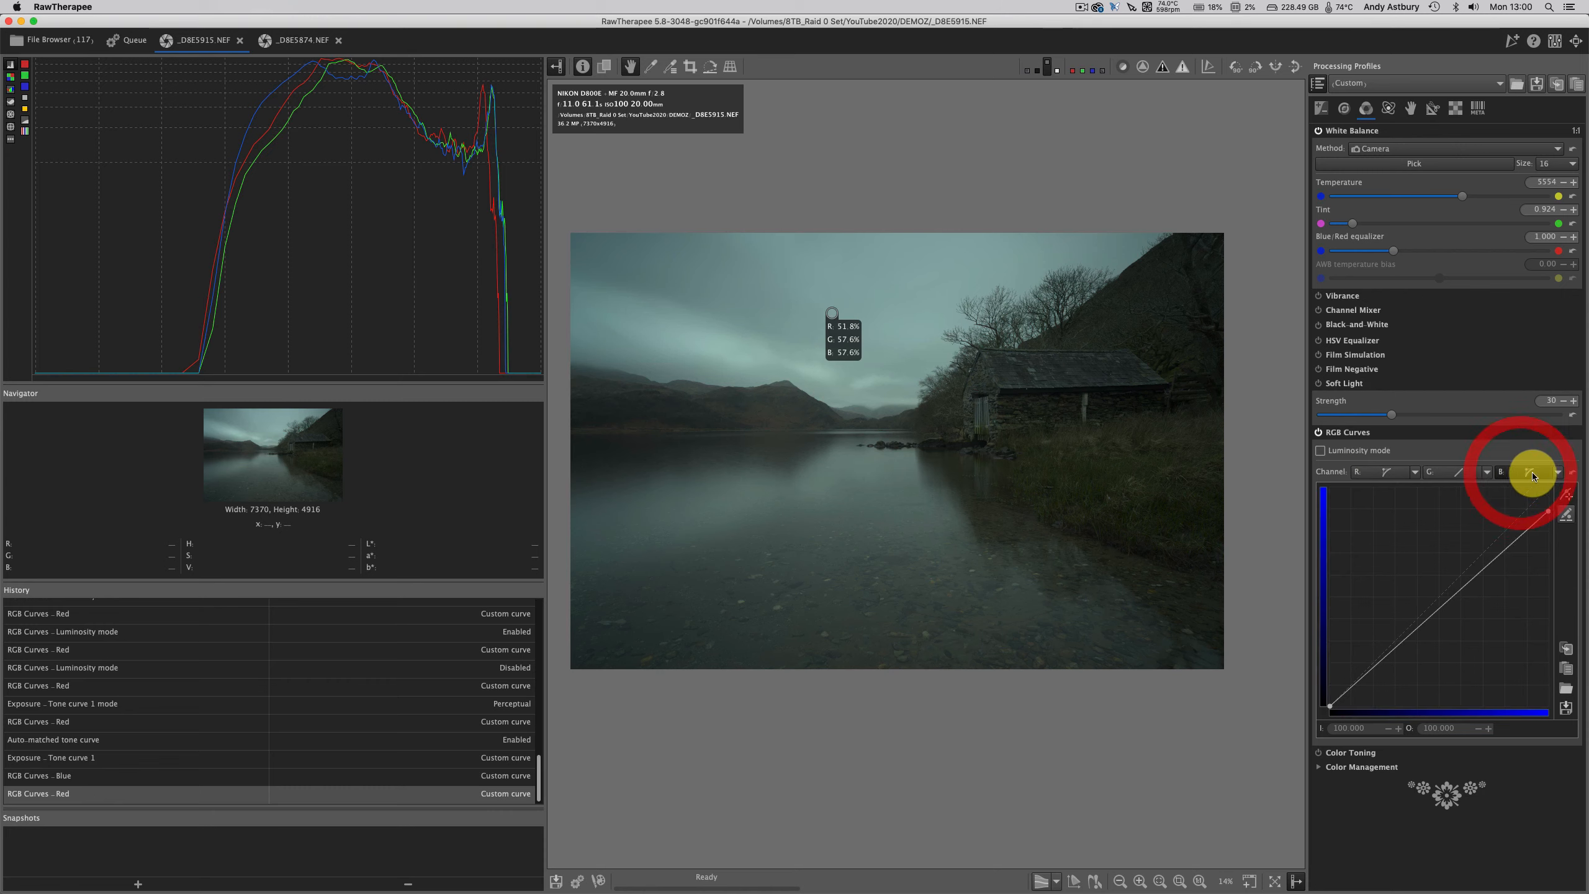
pyautogui.click(1573, 474)
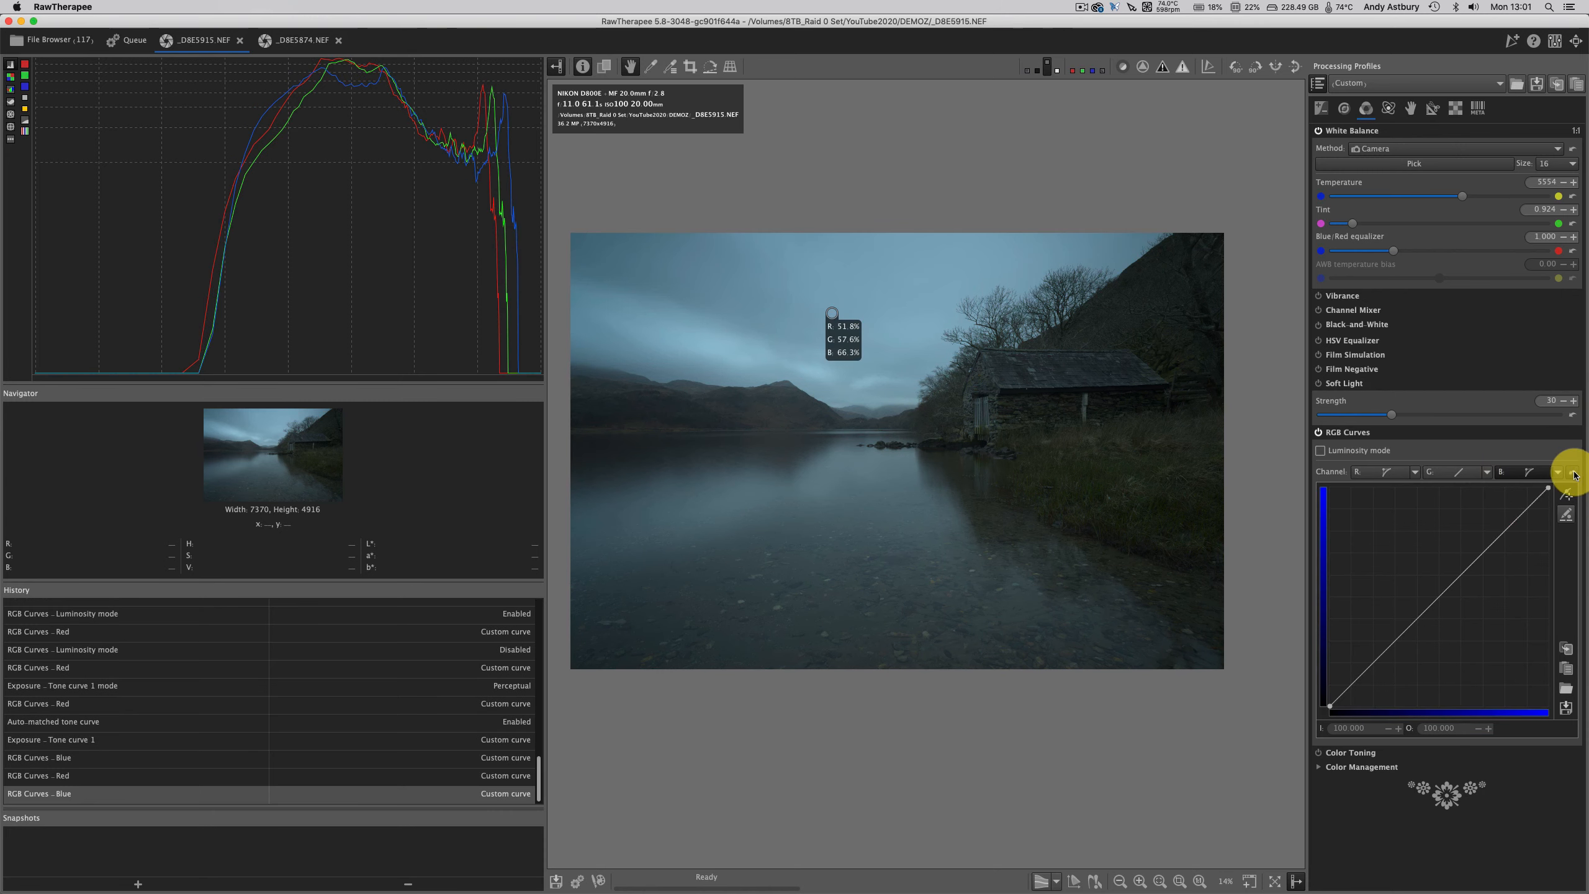
# - Turn on Luminosity mode, anchor the blue curve with two points at the middle and upper tones, and raise its black point
pyautogui.click(1321, 452)
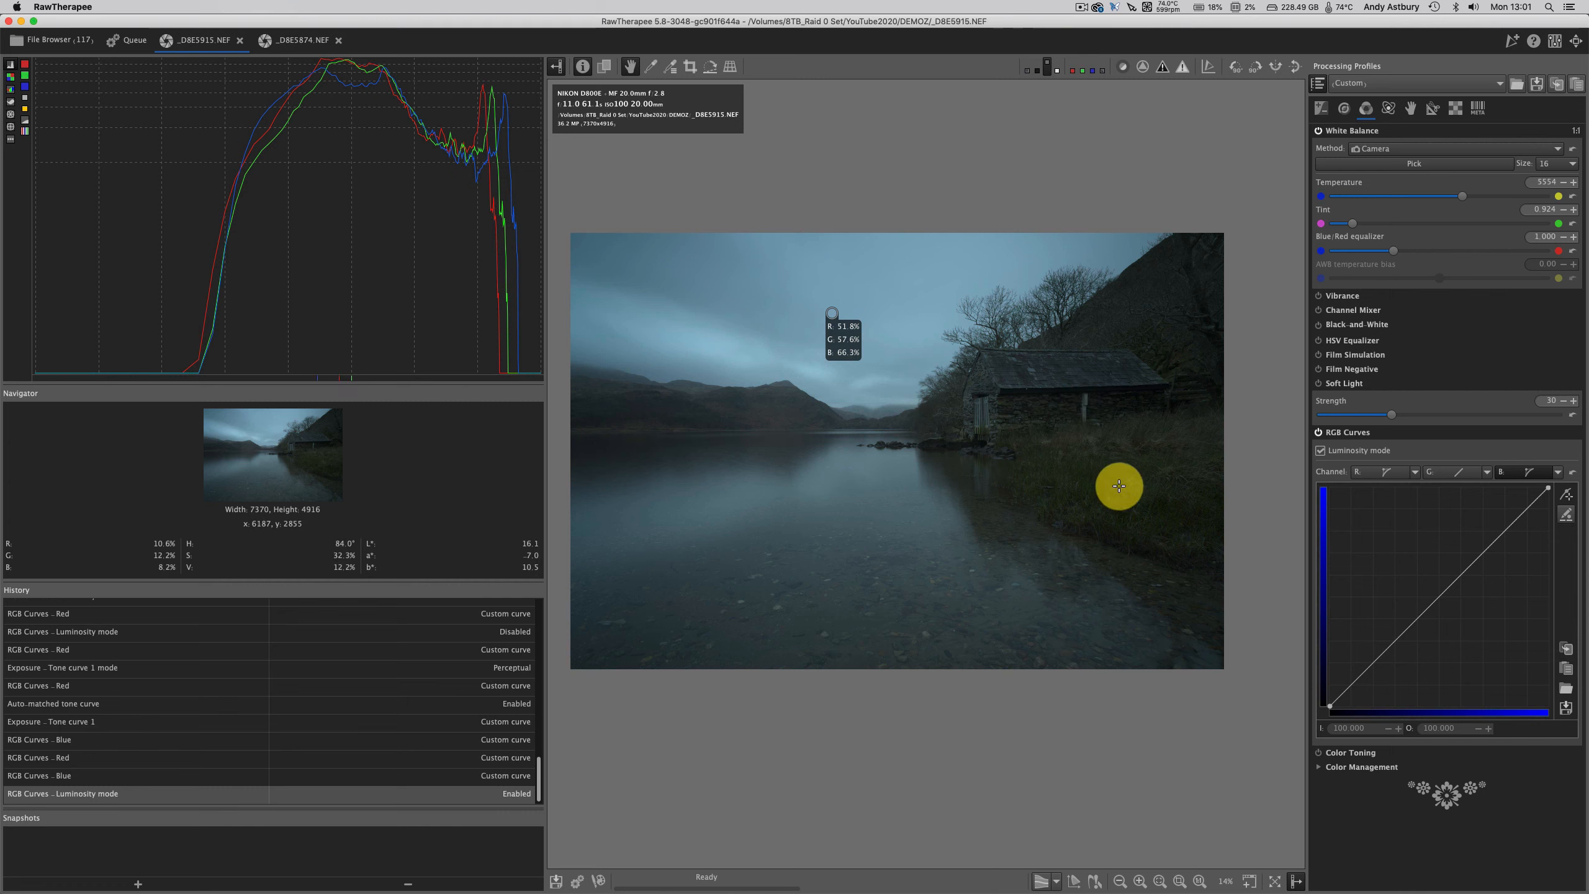
pyautogui.click(1439, 596)
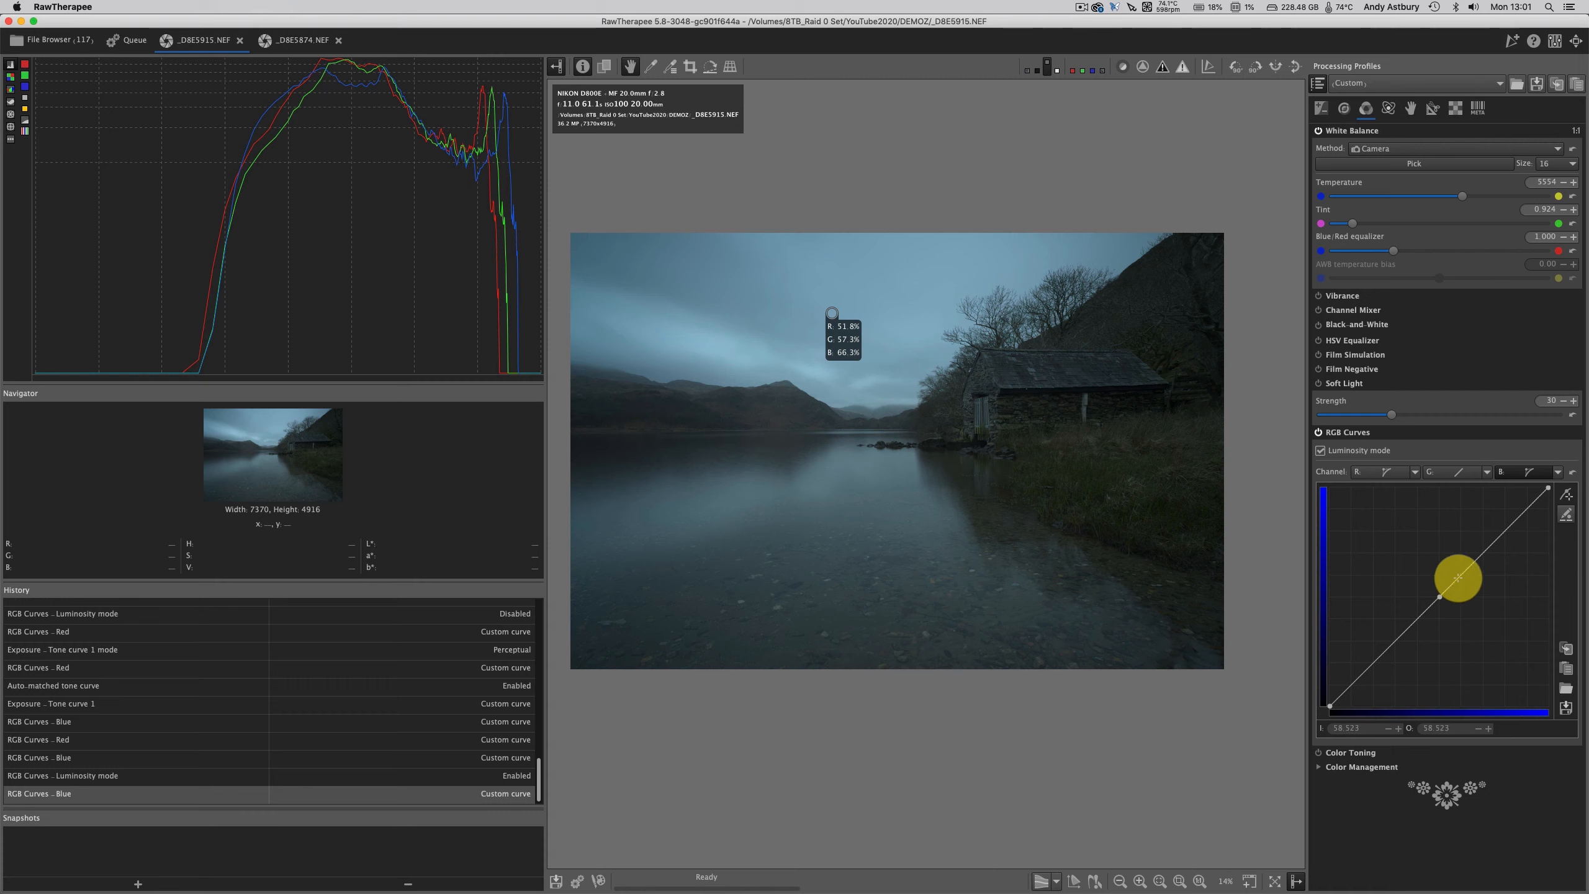
pyautogui.click(1483, 552)
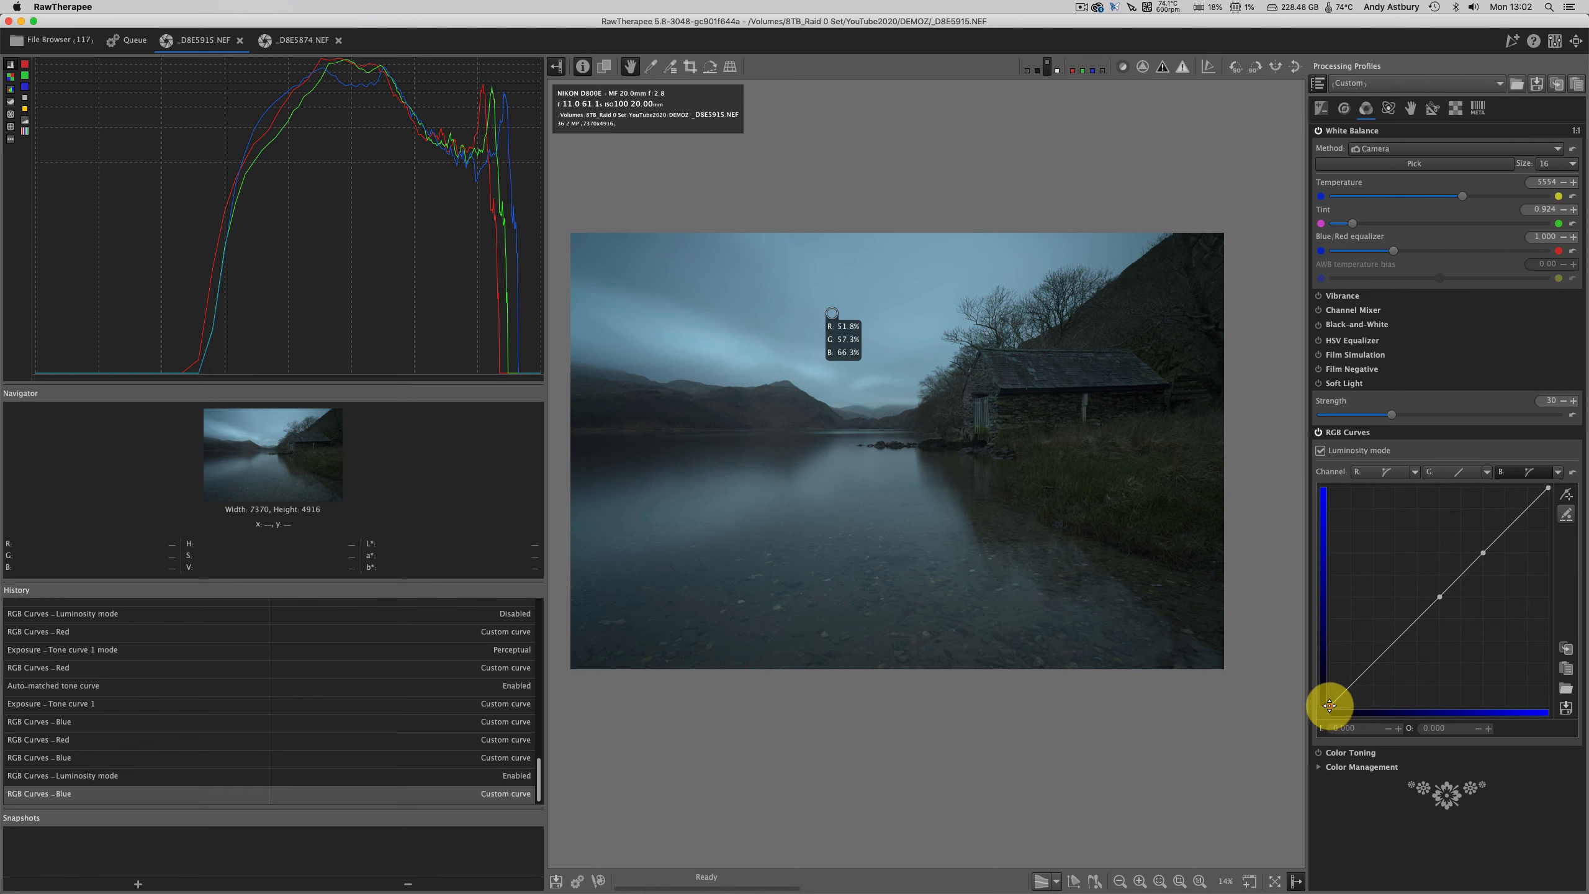
pyautogui.moveTo(1329, 706); pyautogui.dragTo(1314, 674)
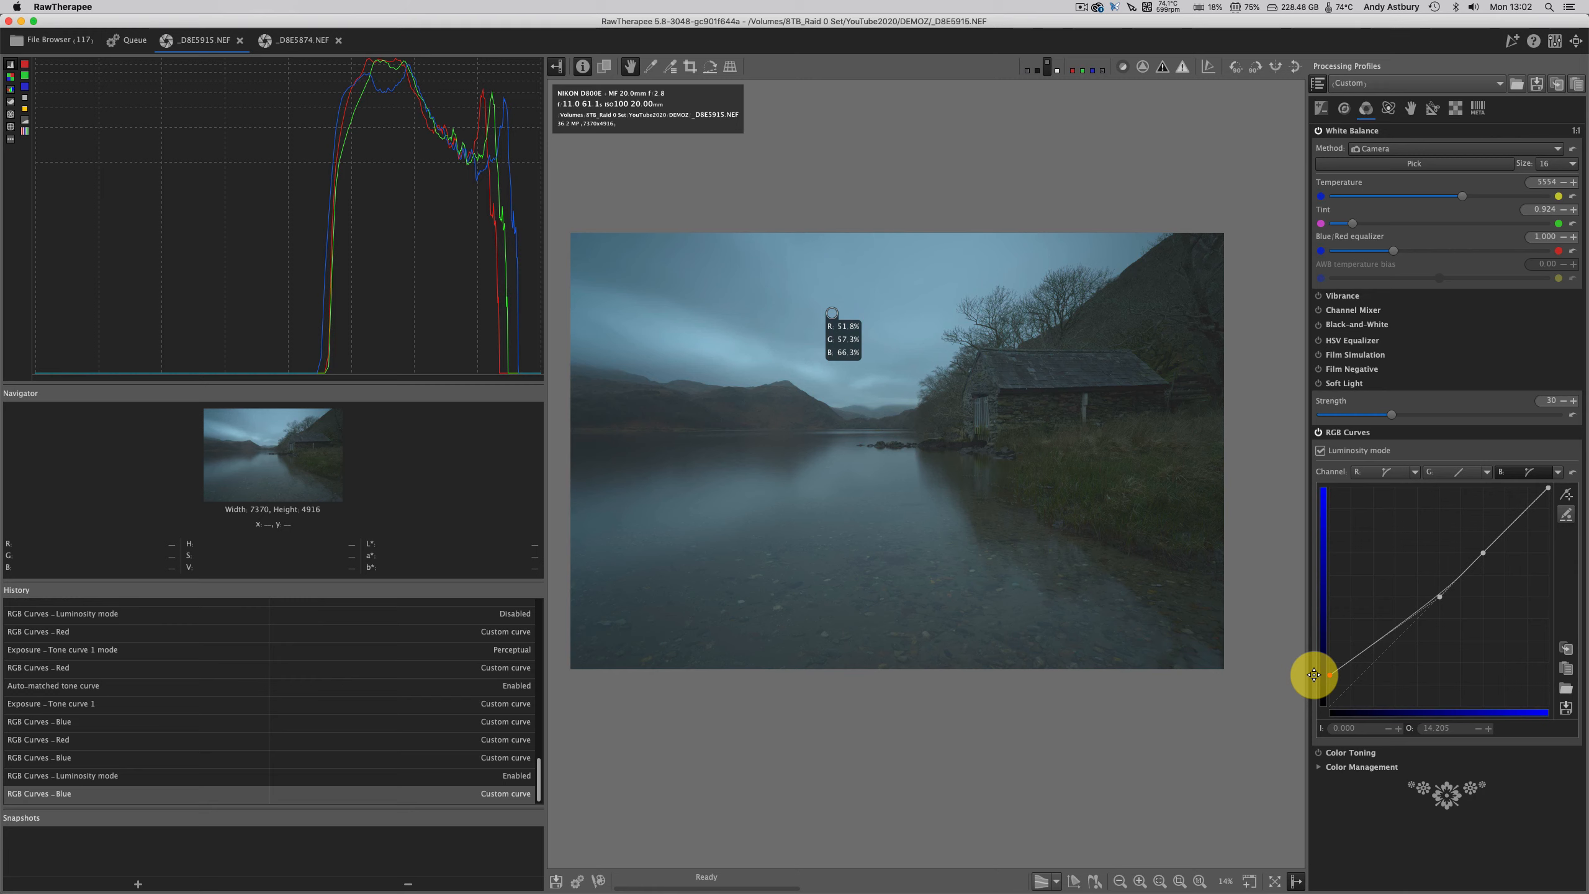
pyautogui.click(1315, 674)
pyautogui.moveTo(1328, 675)
pyautogui.mouseDown()
pyautogui.moveTo(1316, 709)
pyautogui.moveTo(1305, 679)
pyautogui.mouseUp()
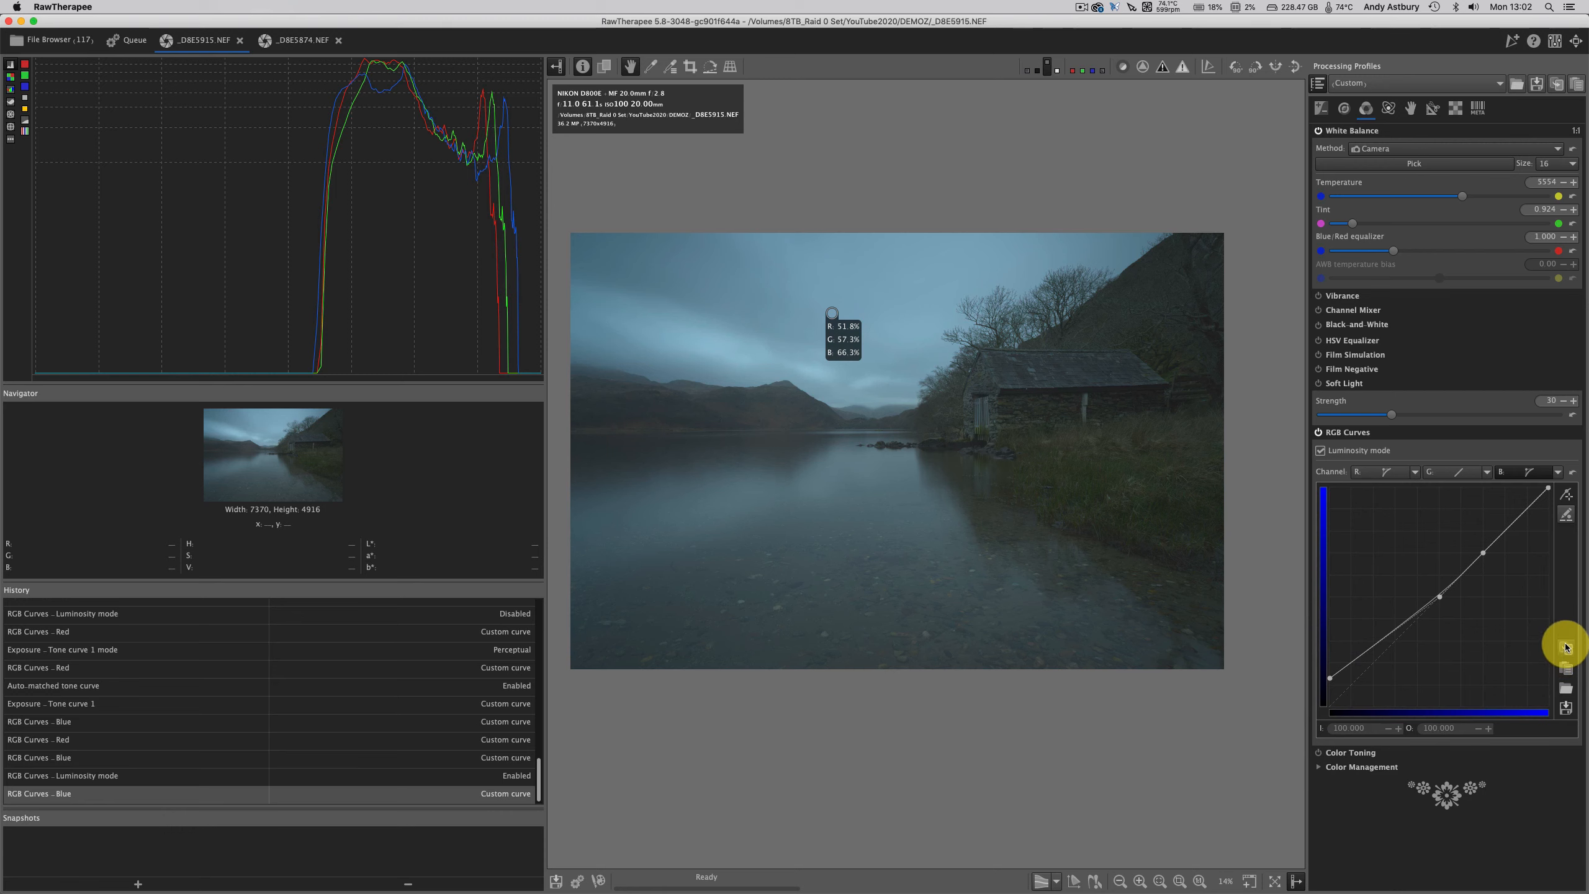
# - Copy the blue curve, set the green channel's curve type to Control cage, and paste the copied curve into it
pyautogui.click(1566, 651)
pyautogui.click(1443, 473)
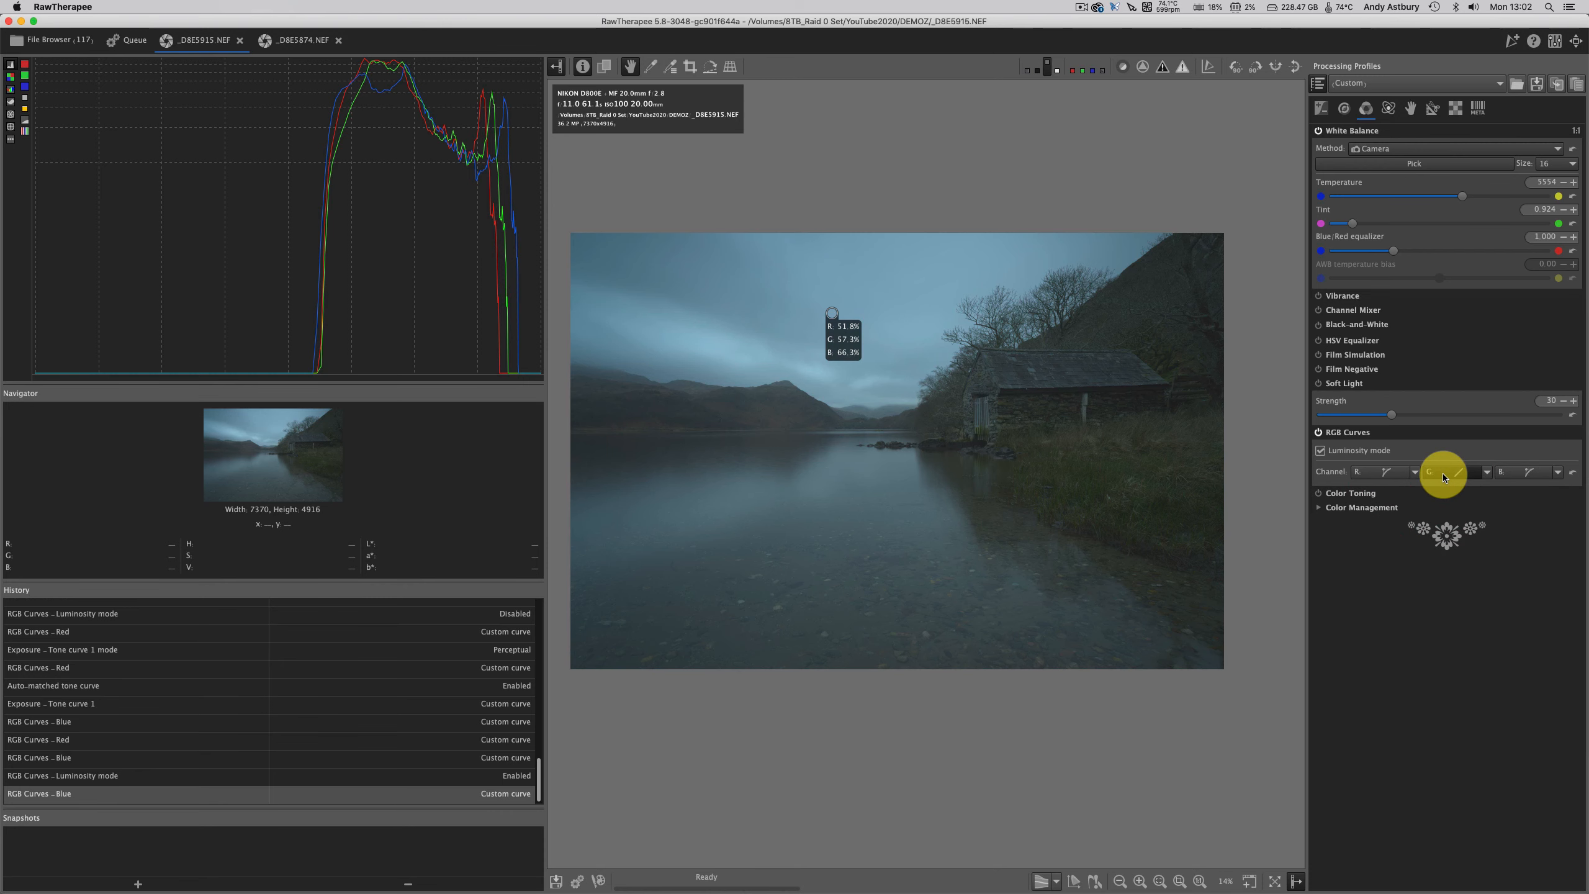
pyautogui.click(1486, 473)
pyautogui.click(1502, 548)
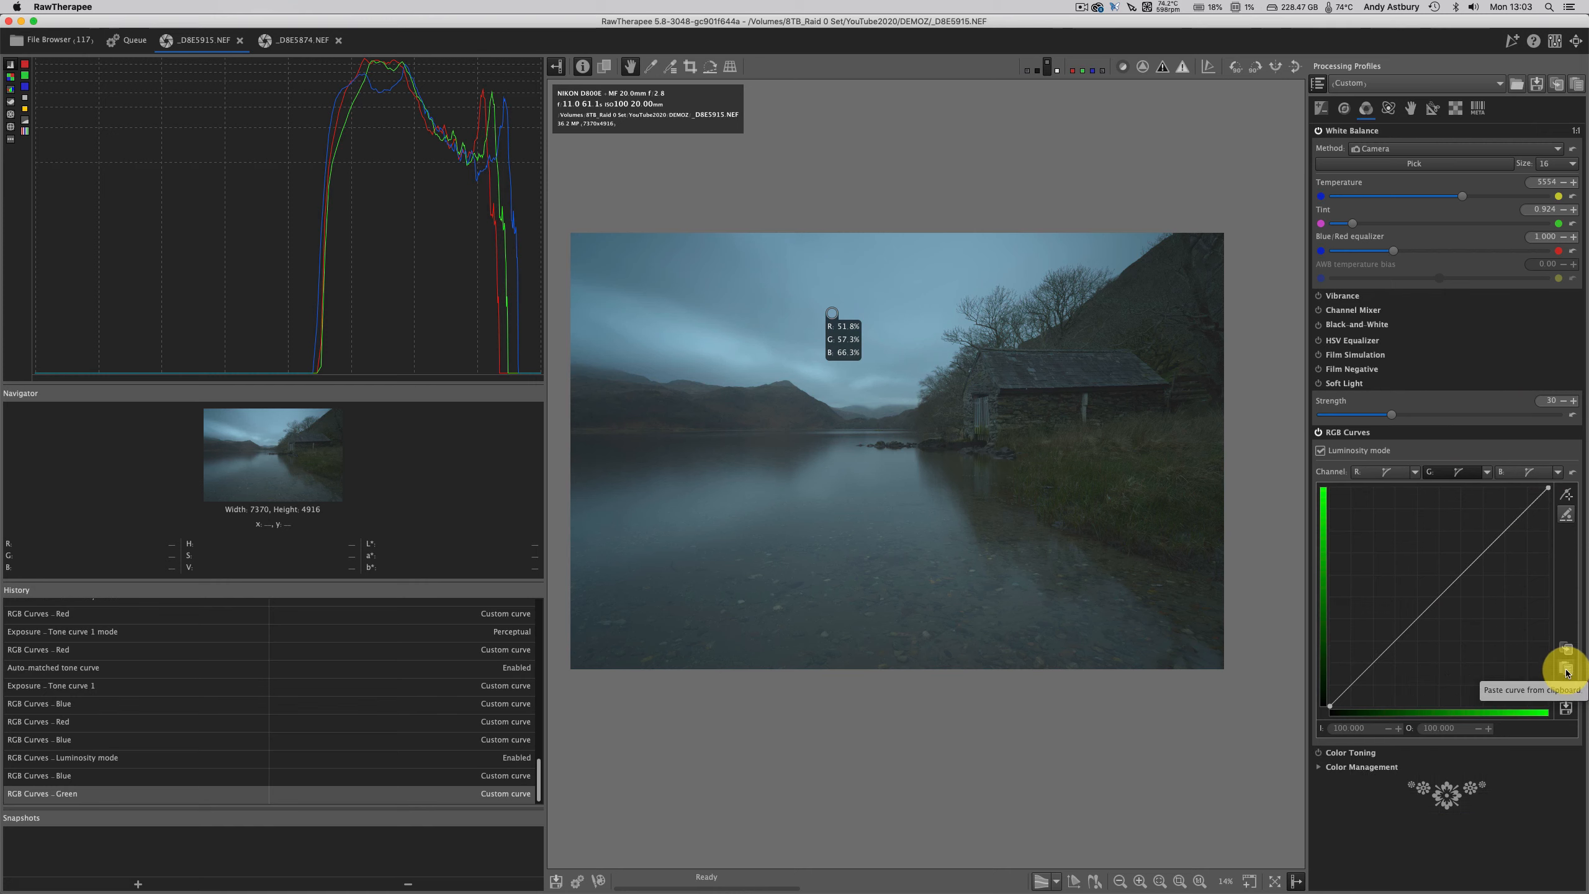
pyautogui.click(1566, 671)
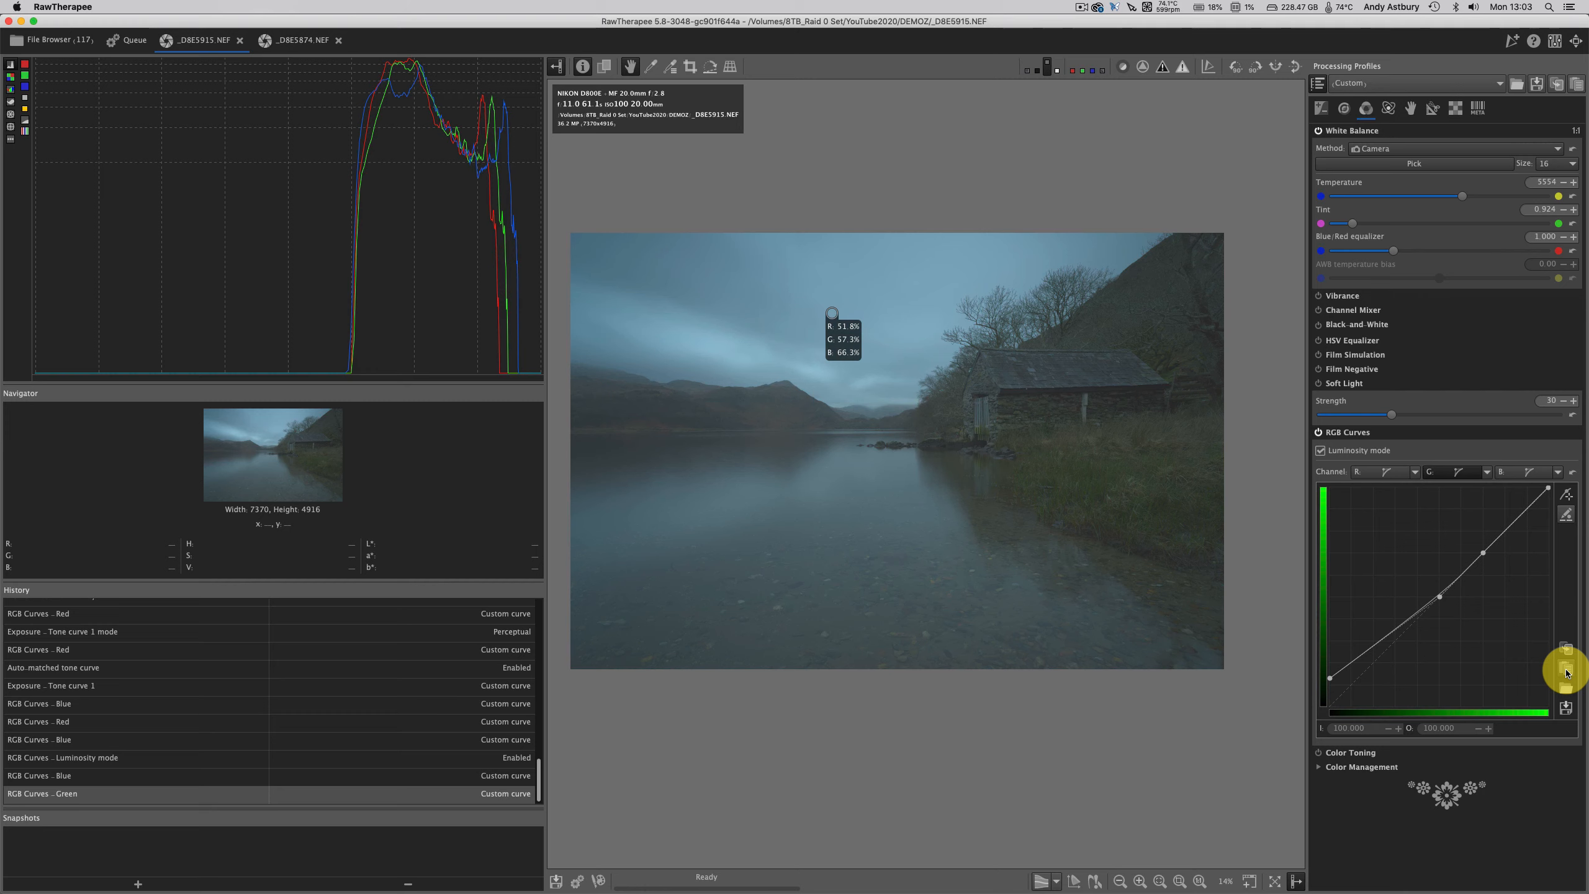
# - Paste the copied blue curve into the red channel of RGB Curves
pyautogui.click(1370, 477)
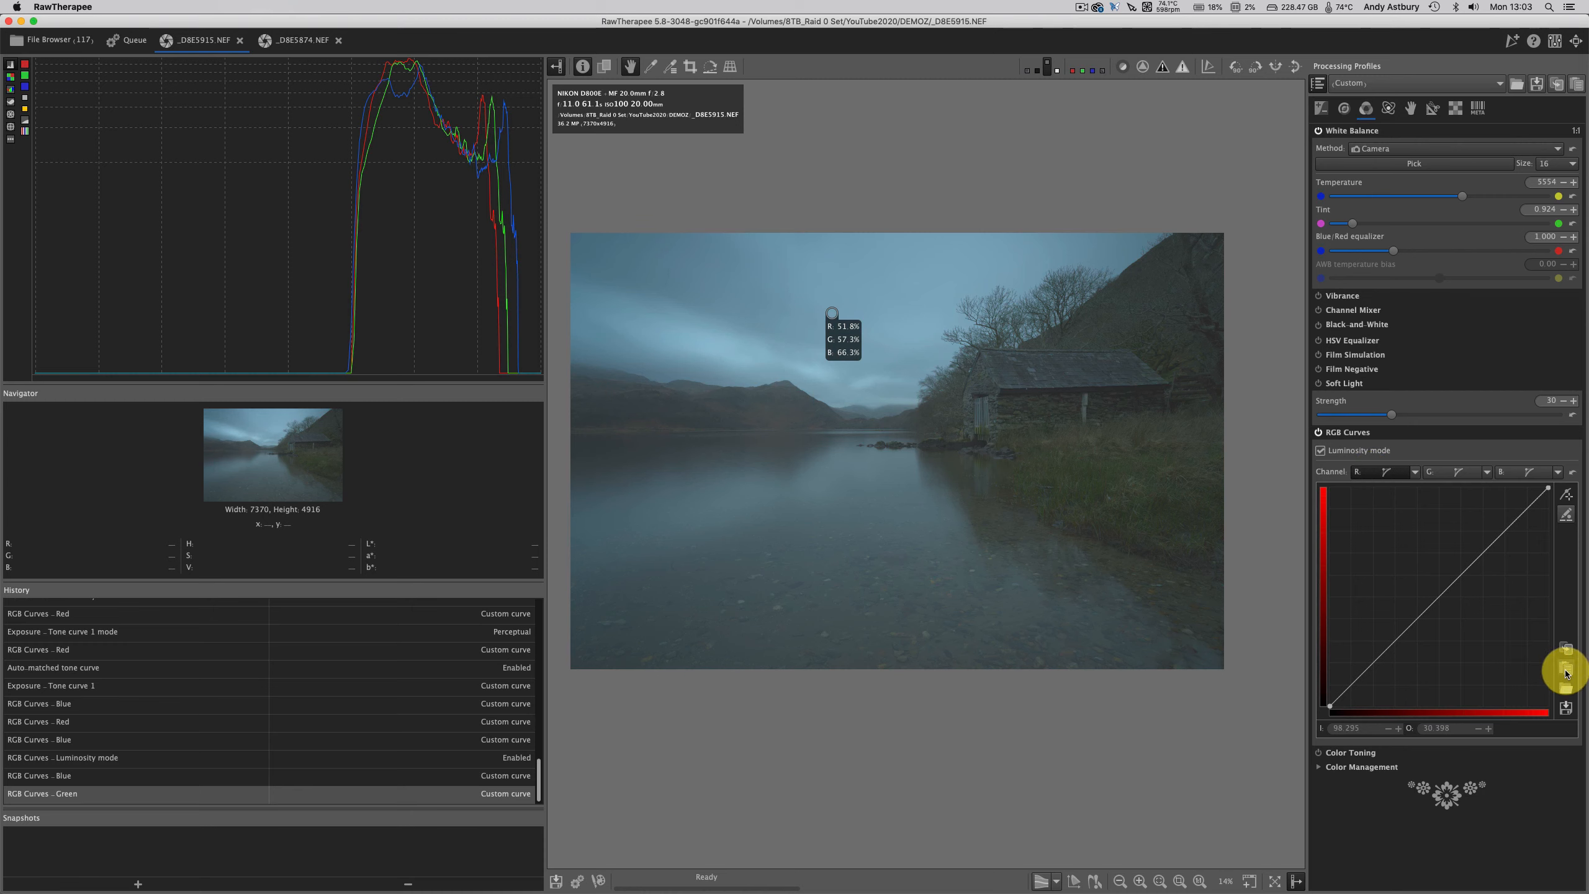
pyautogui.click(1566, 672)
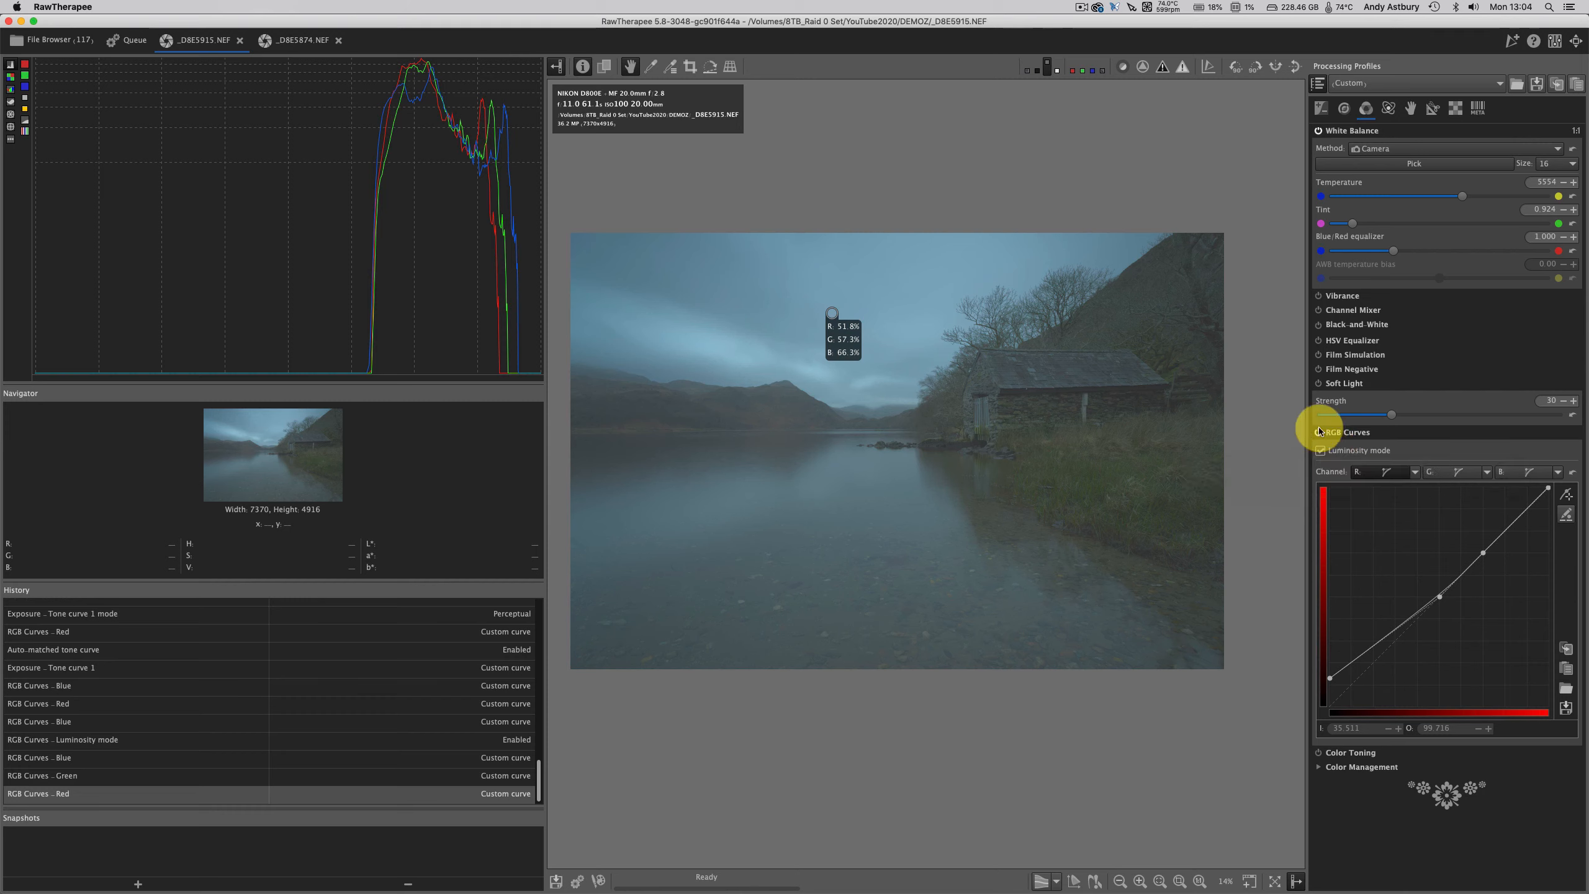
# - Set the white balance by sampling the sky just beside the placed colour picker, and leave the white balance picker
pyautogui.click(1387, 165)
pyautogui.click(1386, 165)
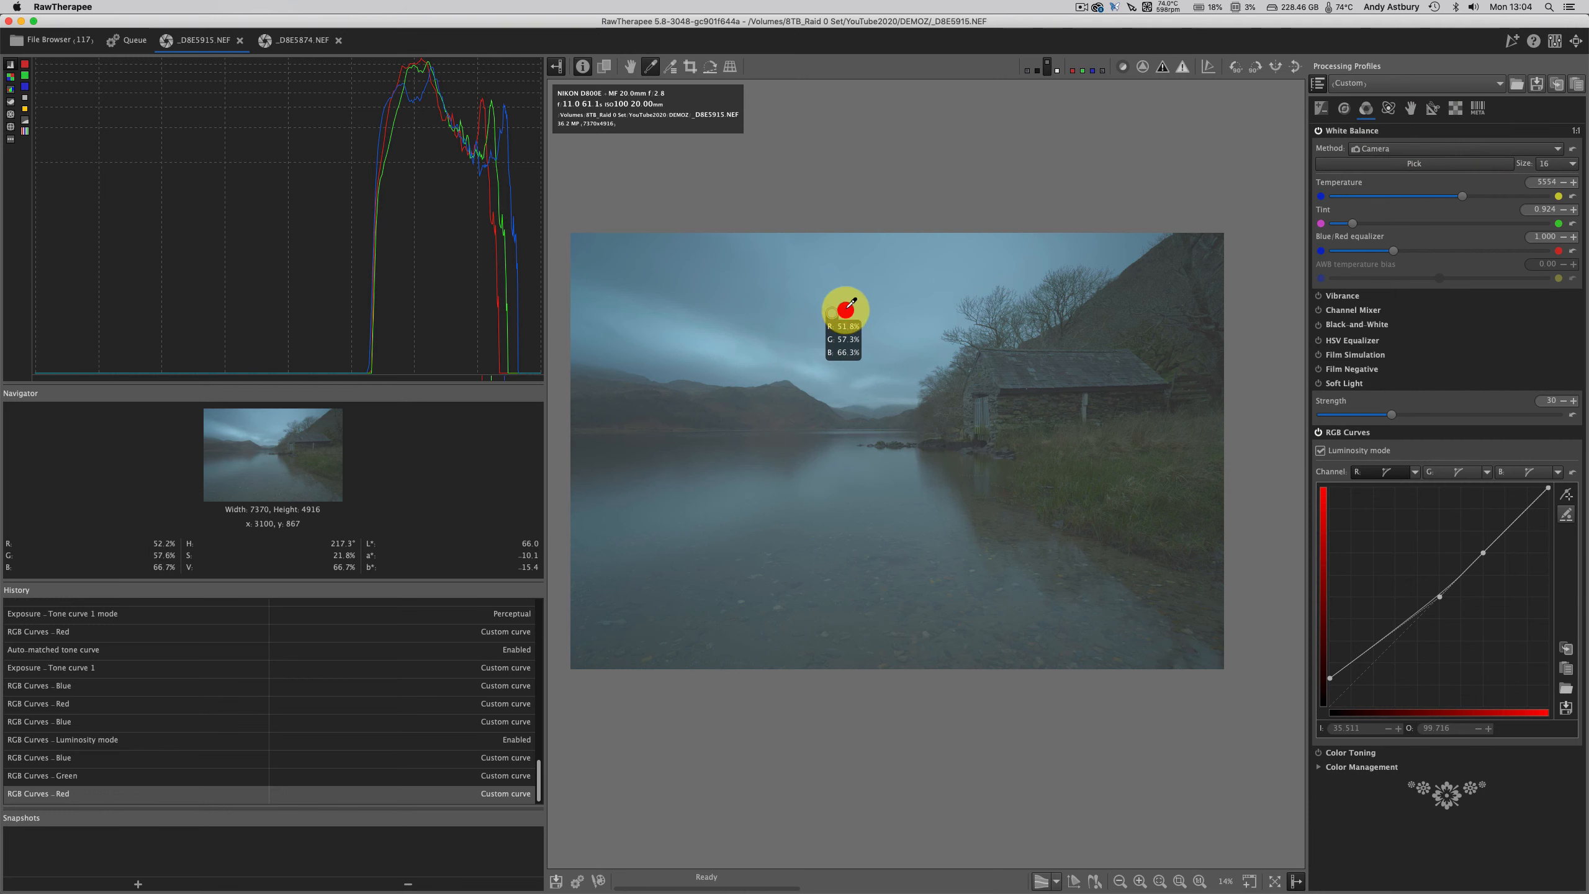
pyautogui.click(846, 310)
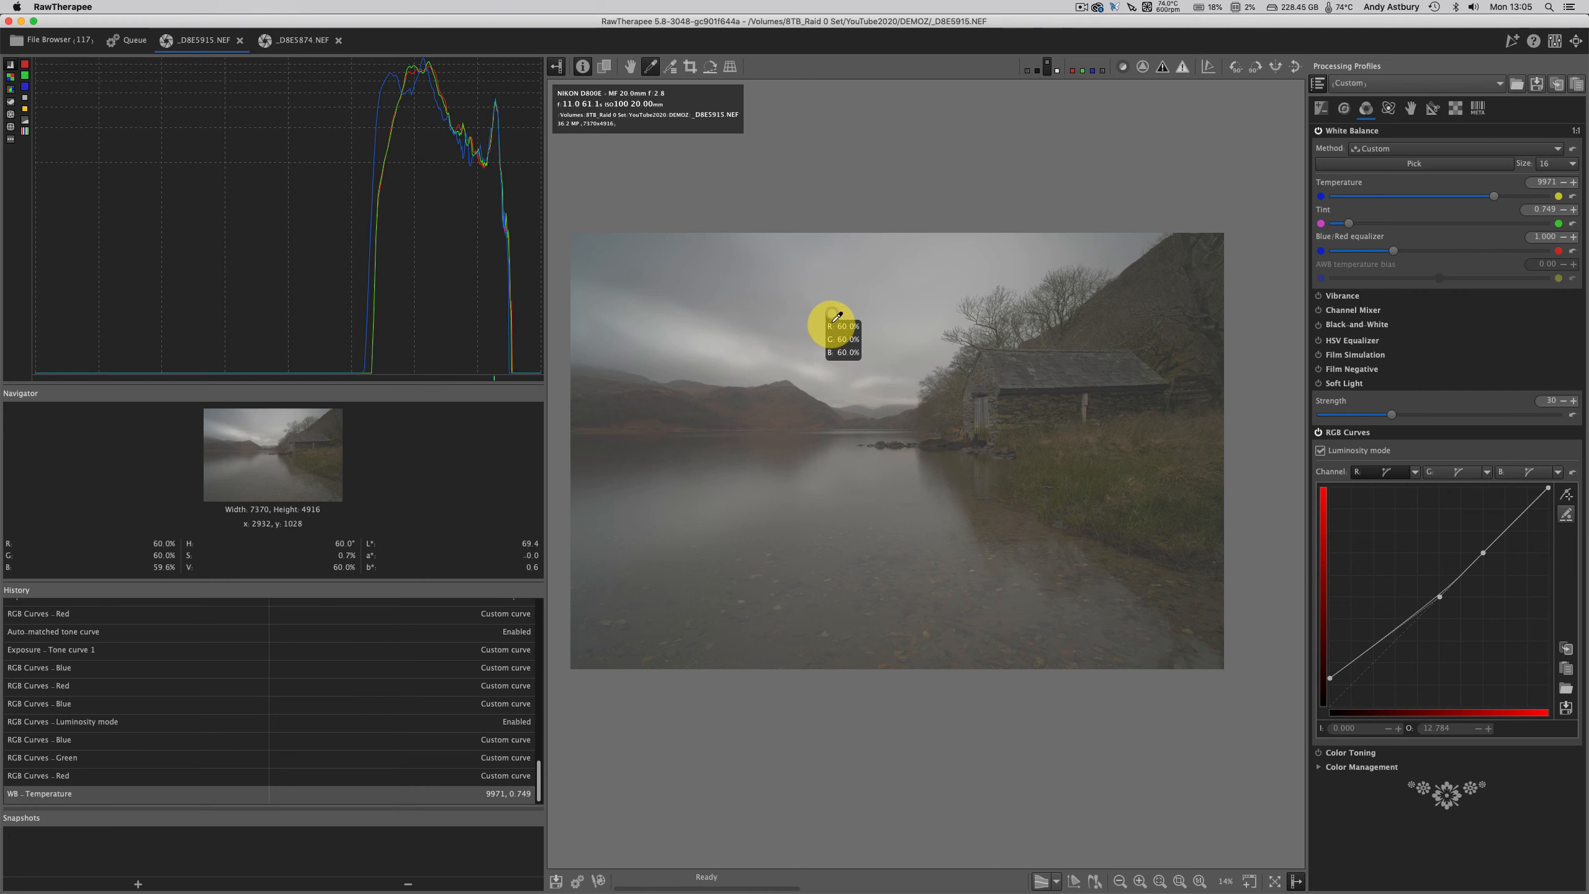
pyautogui.rightClick(835, 317)
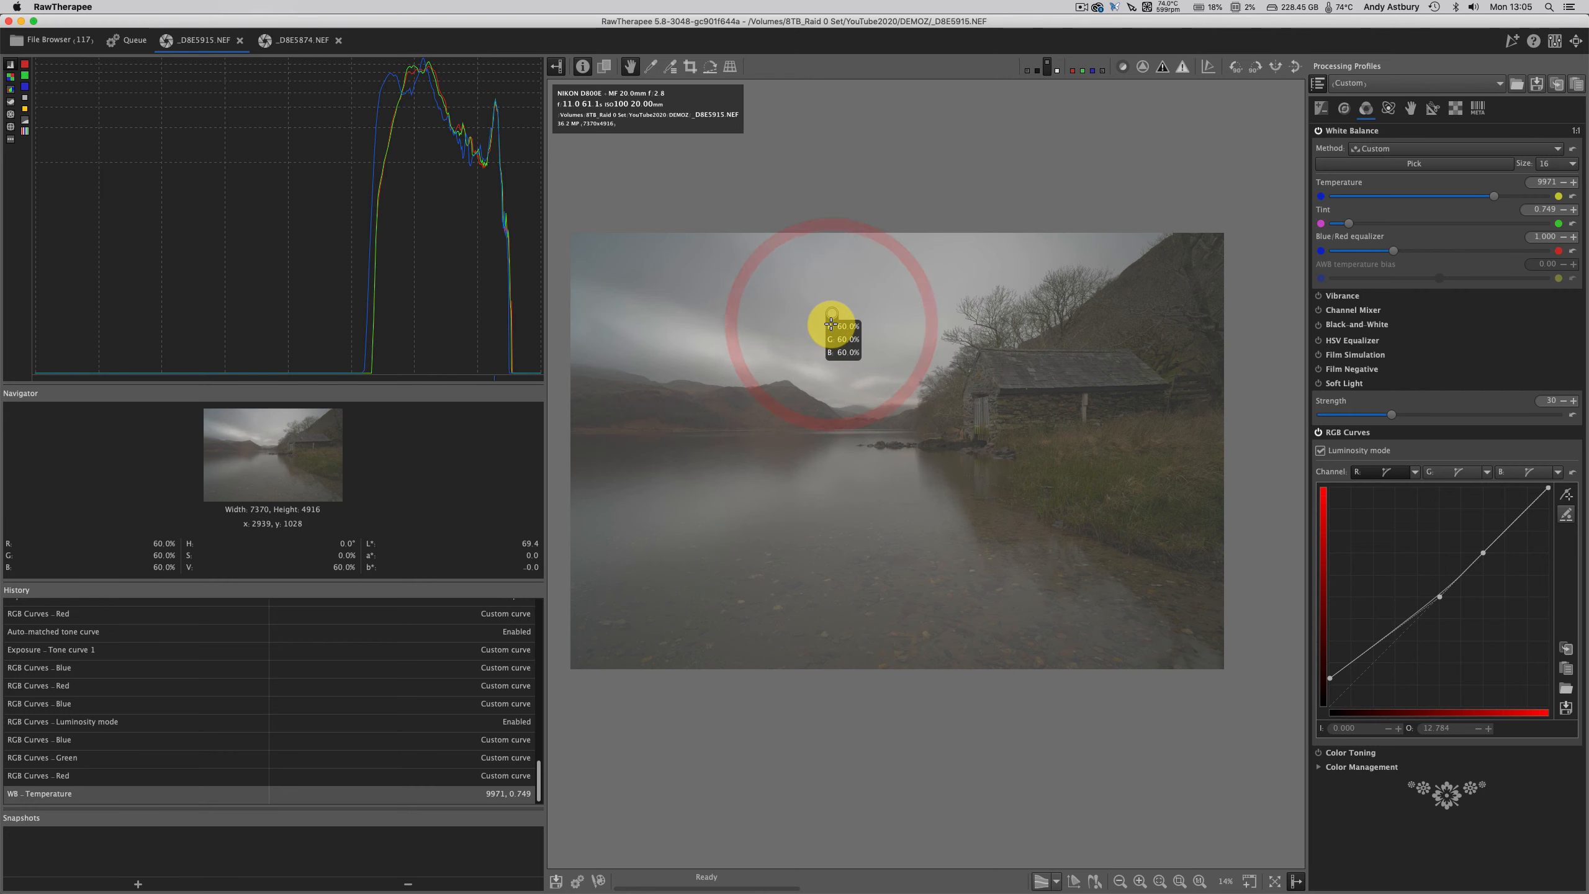
# - Remove the lockable colour picker from the sky and leave the colour picker tool
pyautogui.click(668, 70)
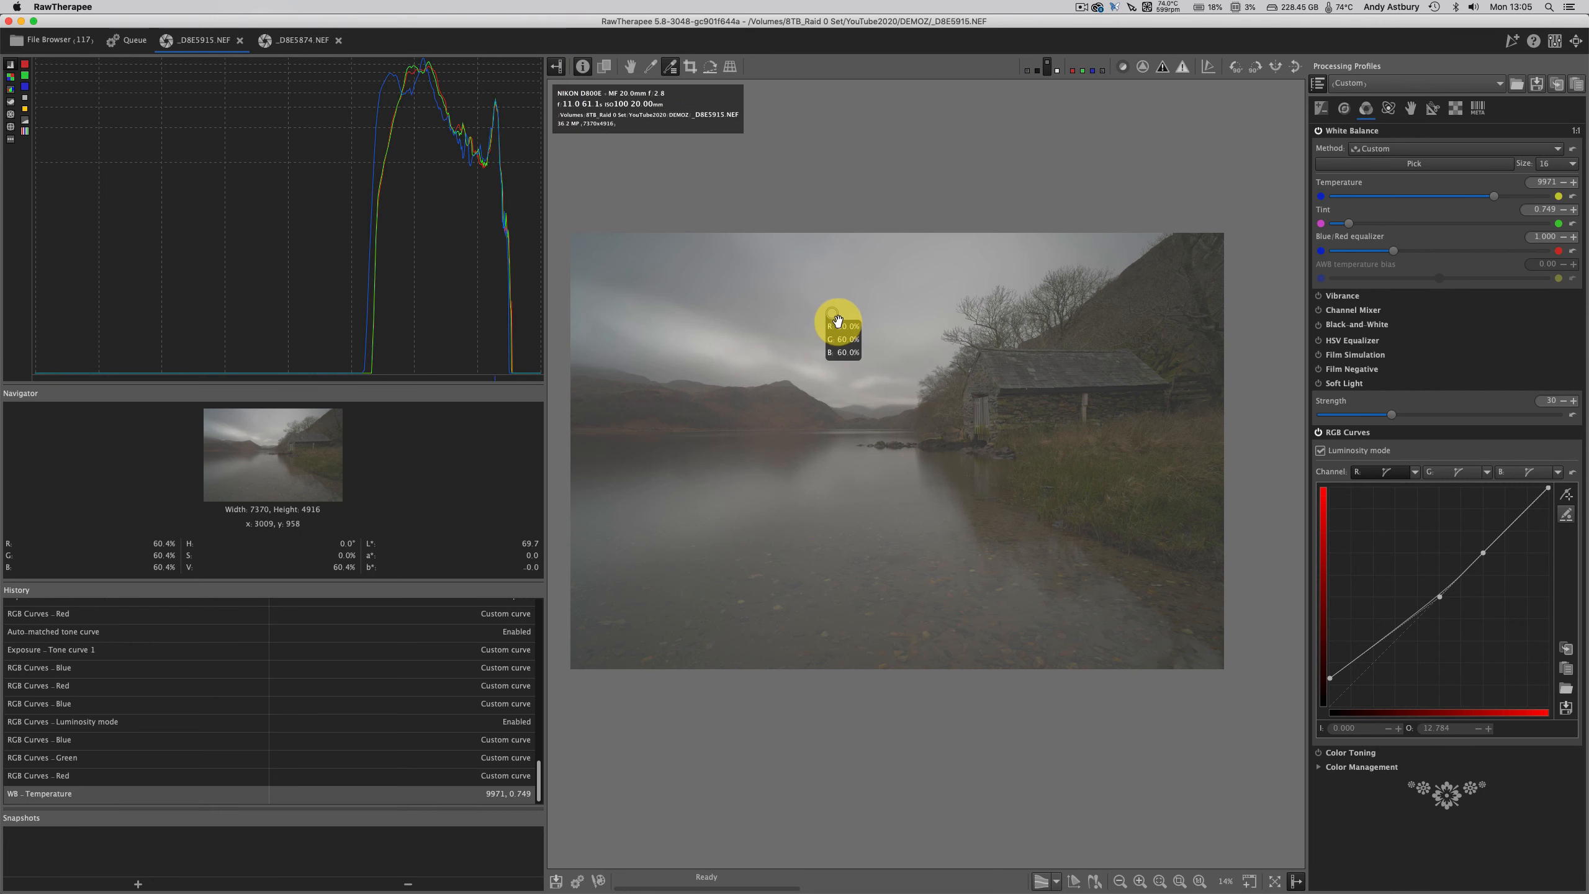
pyautogui.rightClick(838, 320)
pyautogui.rightClick(839, 321)
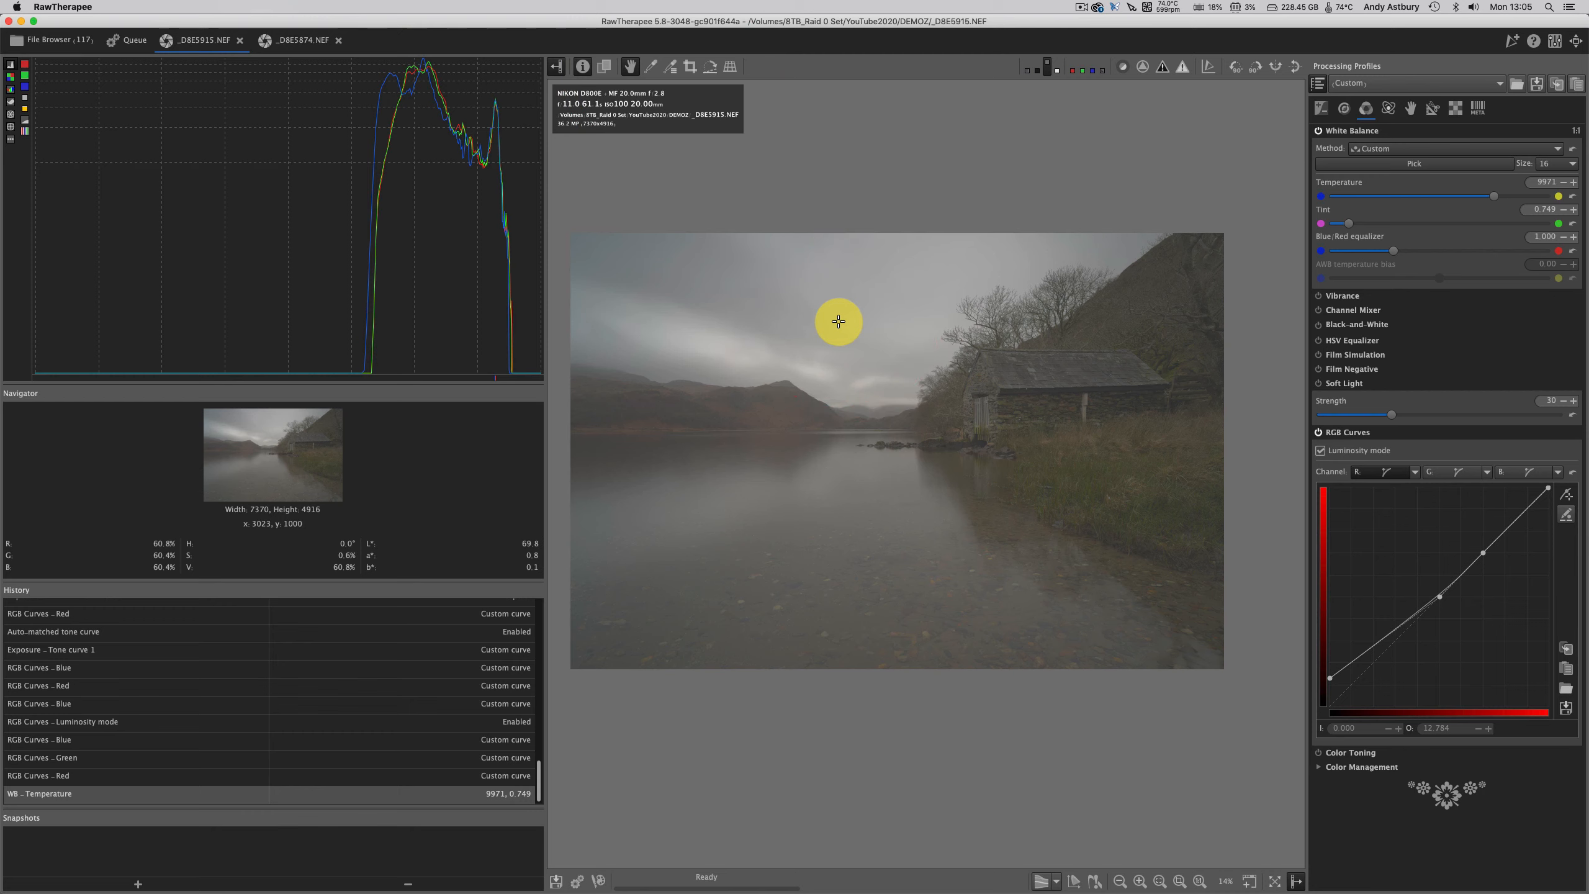
# - Enable Soft Light and set its strength to 38
pyautogui.click(1319, 383)
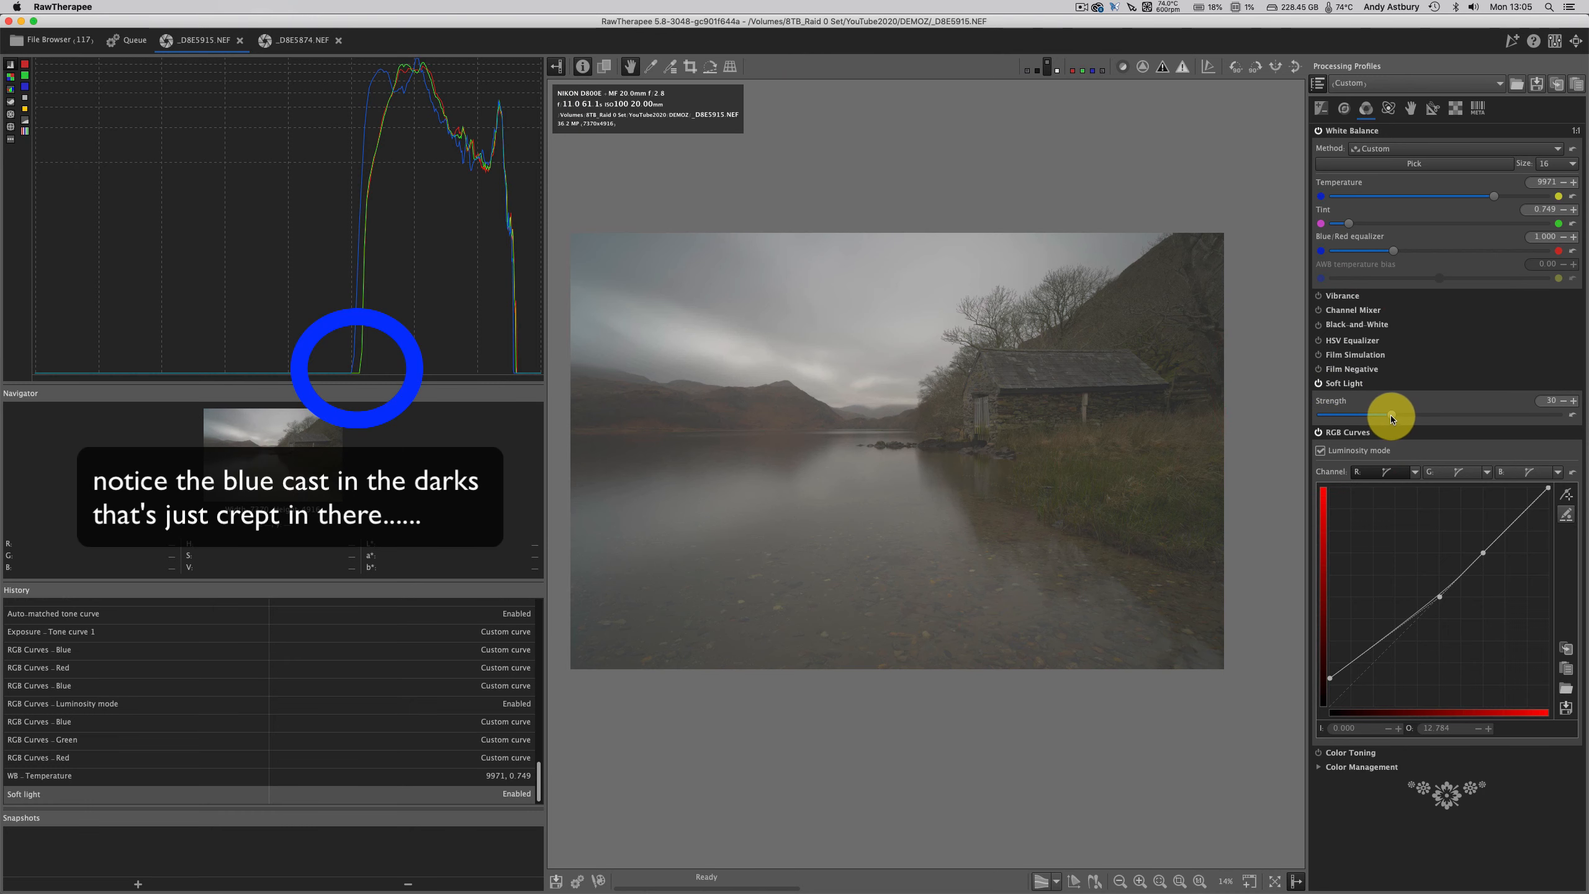
pyautogui.moveTo(1398, 412); pyautogui.dragTo(1427, 417)
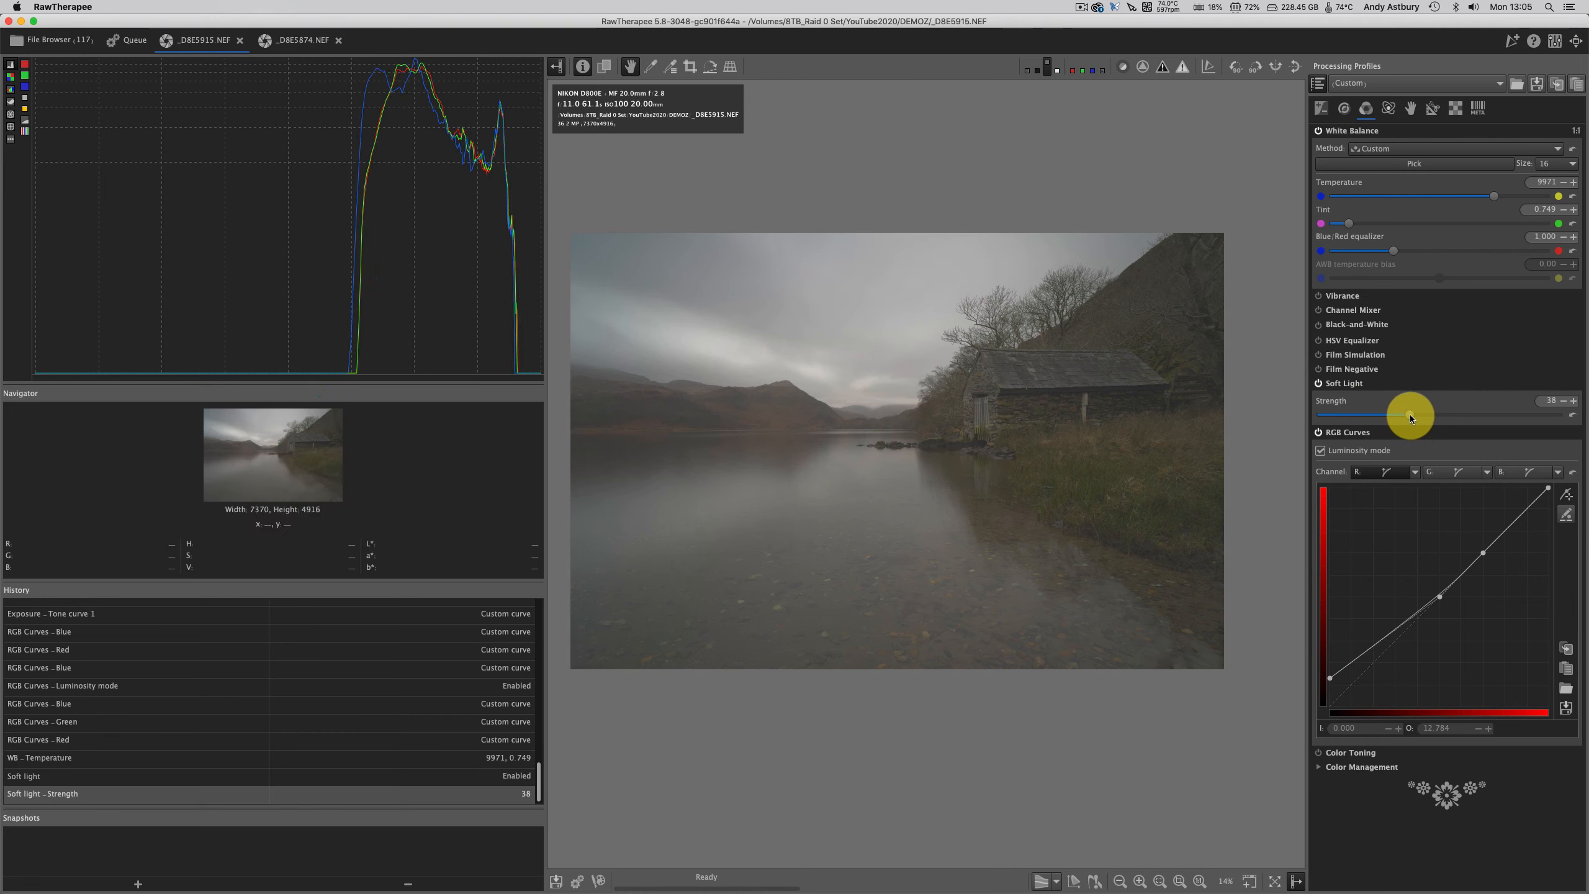
pyautogui.click(1410, 415)
# - Add a shadow anchor point to the blue RGB curve and lower its black point close to zero
pyautogui.click(1529, 471)
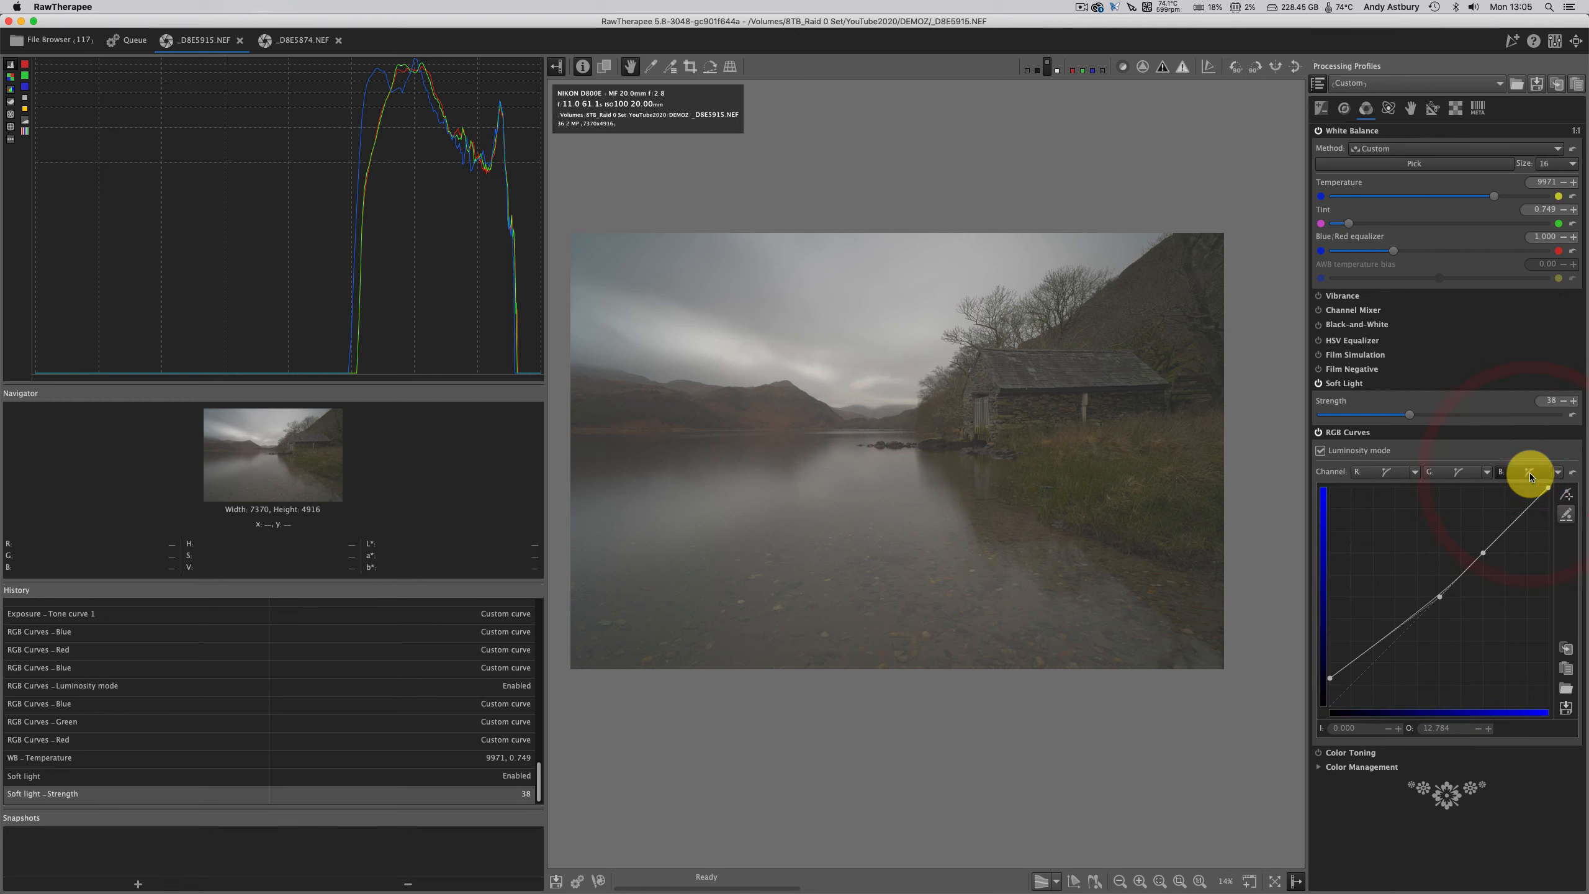
pyautogui.click(1348, 665)
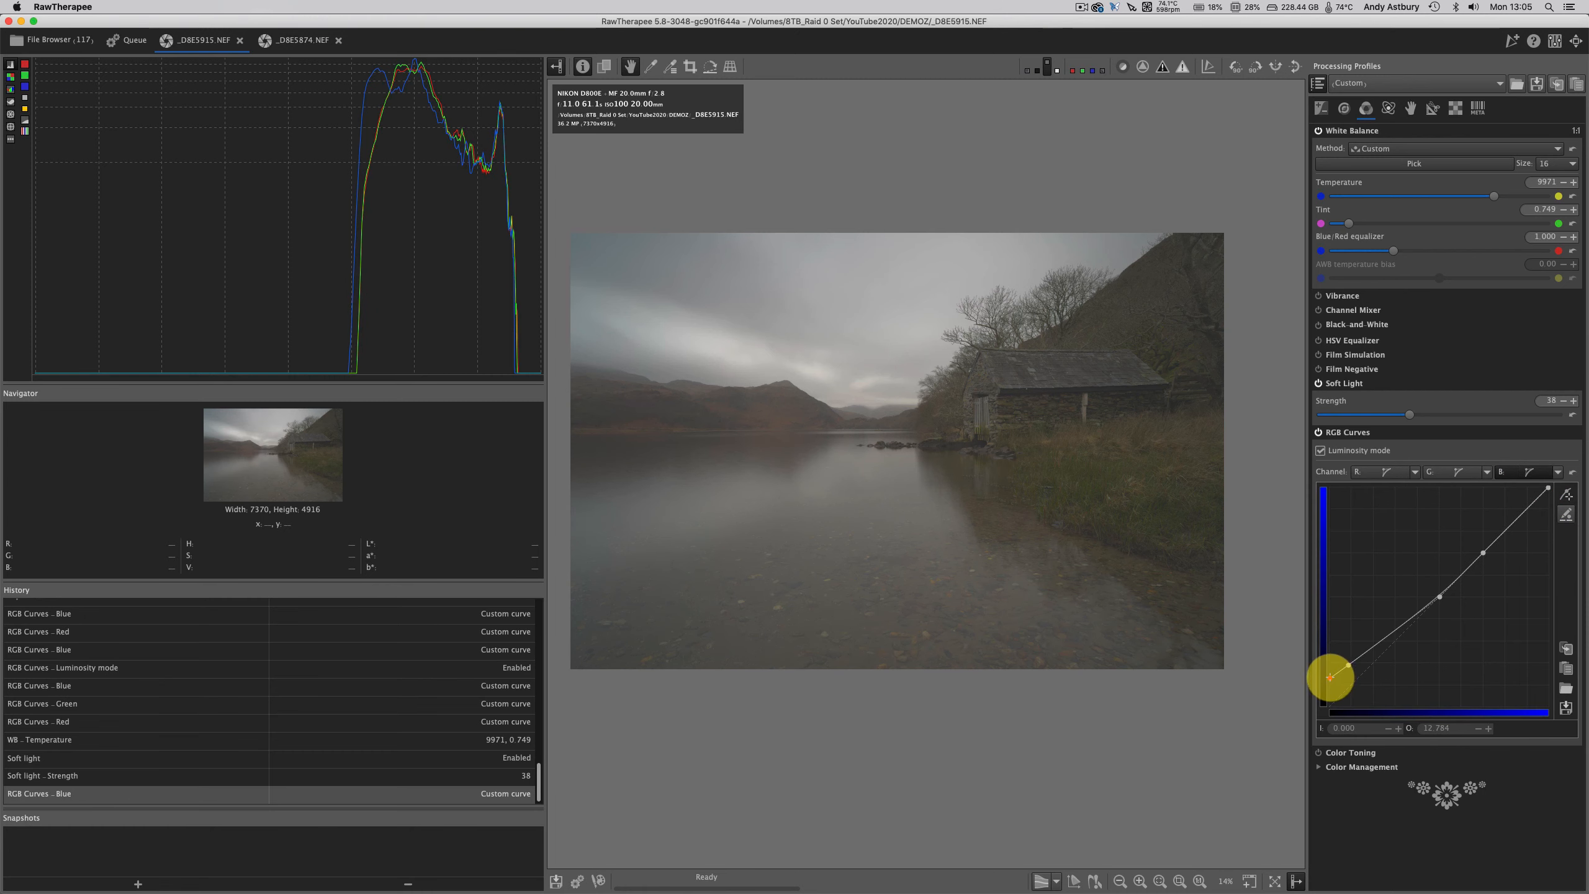
pyautogui.moveTo(1330, 678); pyautogui.dragTo(1320, 699)
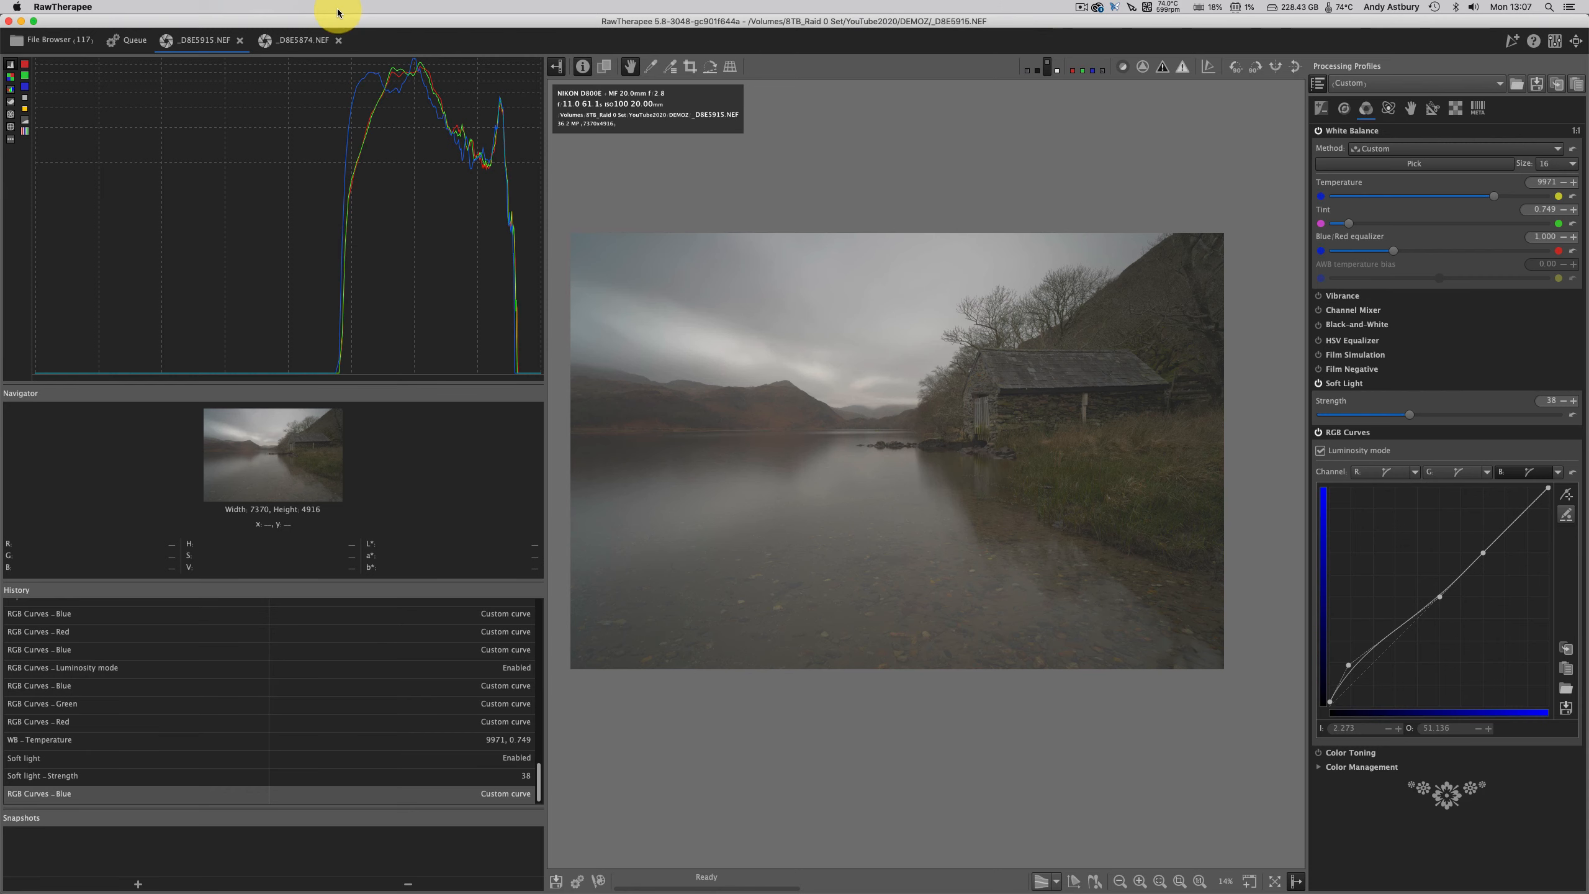
# - Switch to the open photo _D8E5874.NEF and set its red, green and blue RGB curves to the Control cage type
pyautogui.click(314, 44)
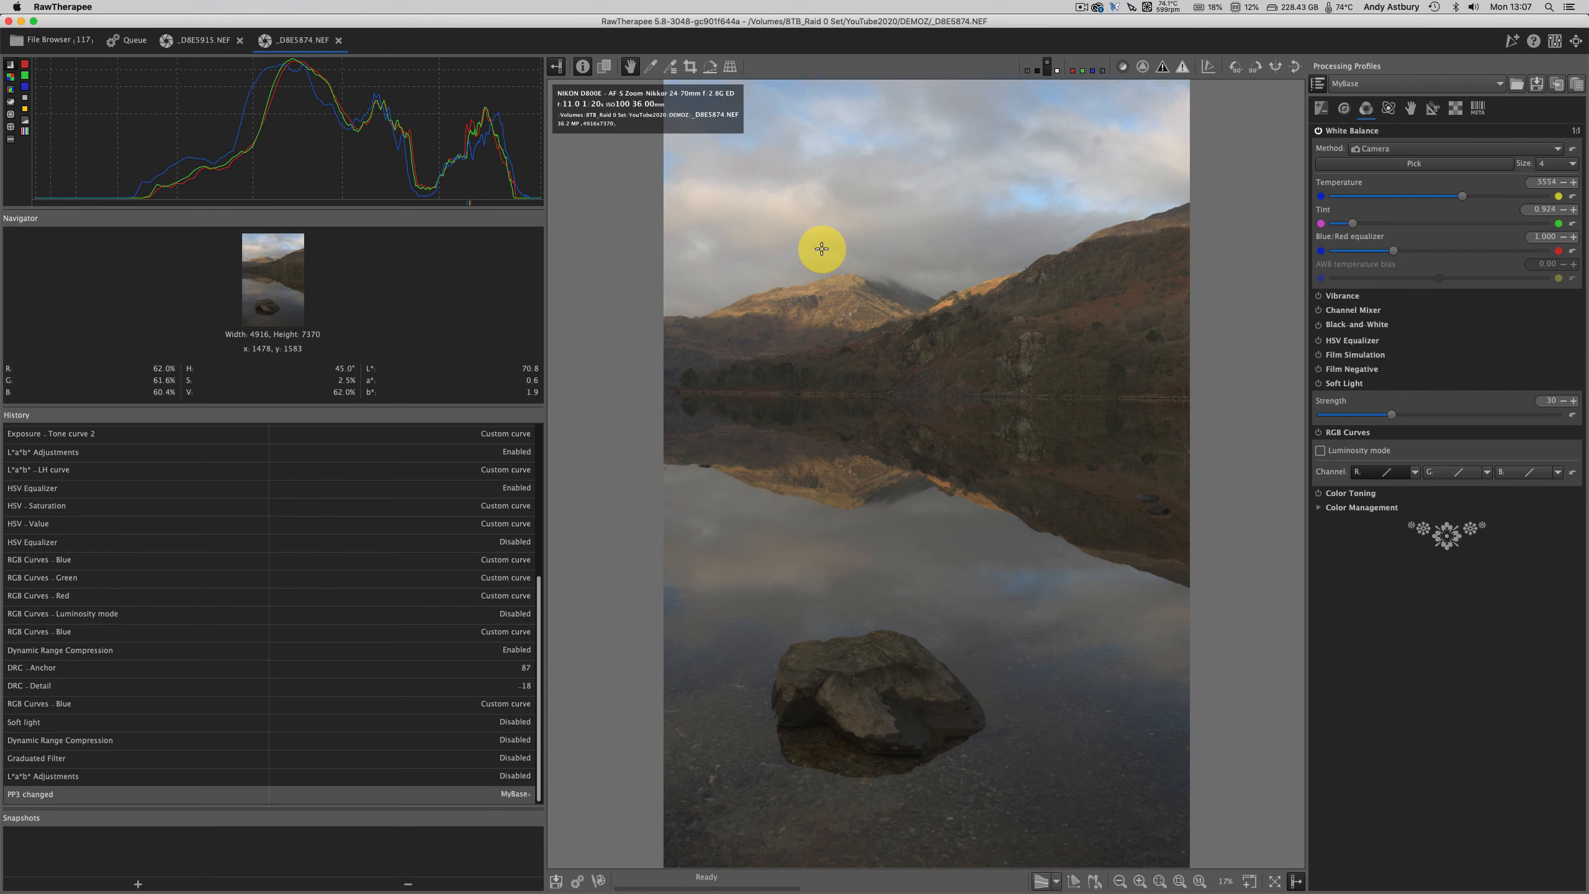
pyautogui.click(1413, 475)
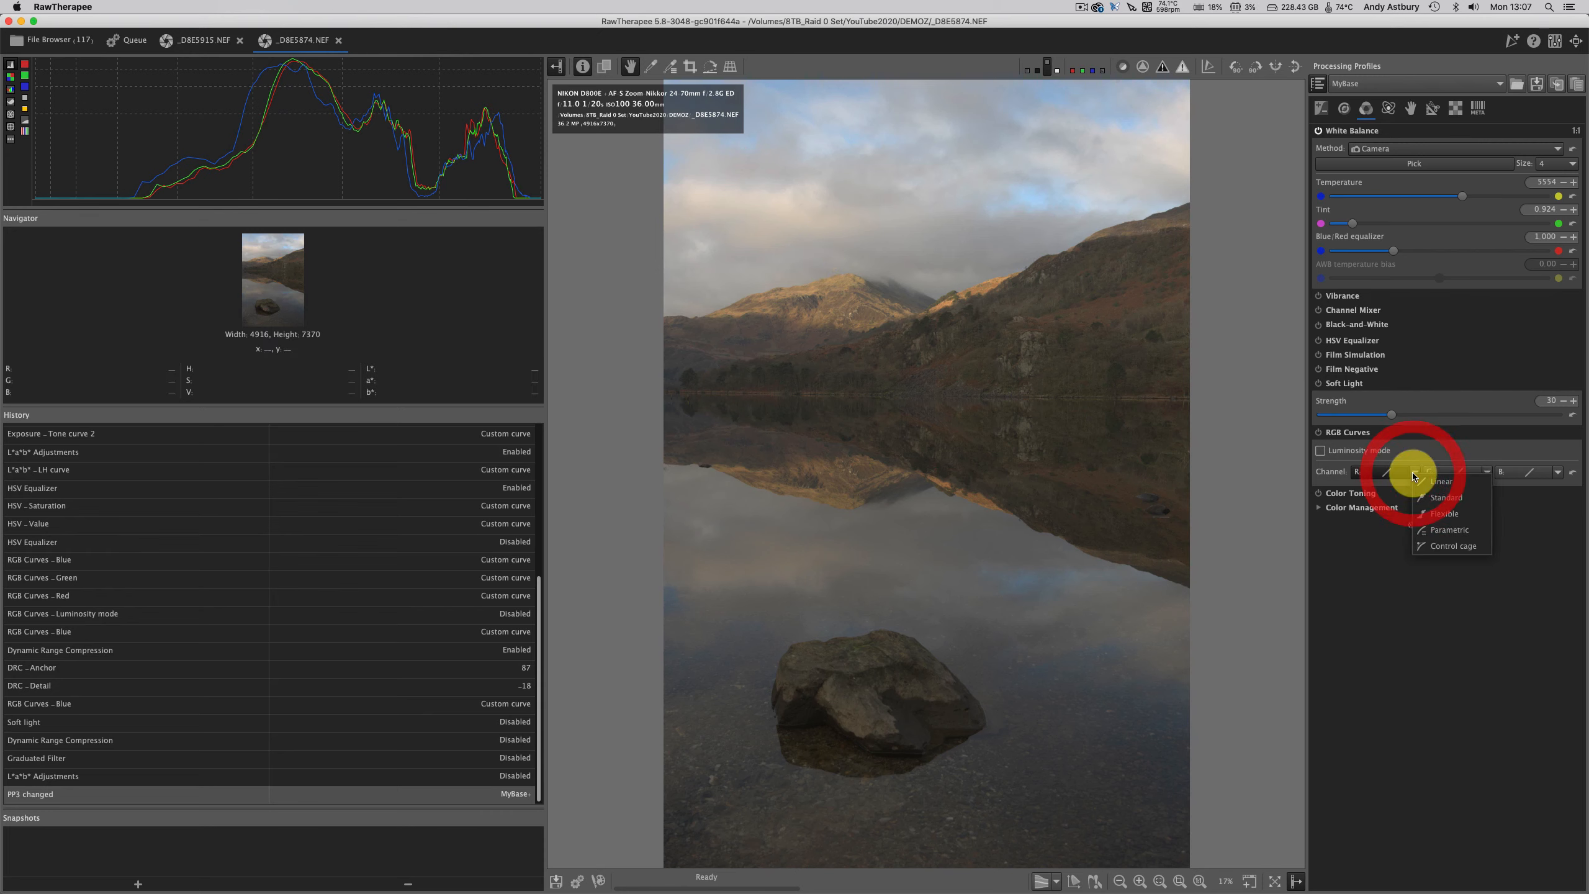
pyautogui.click(1440, 548)
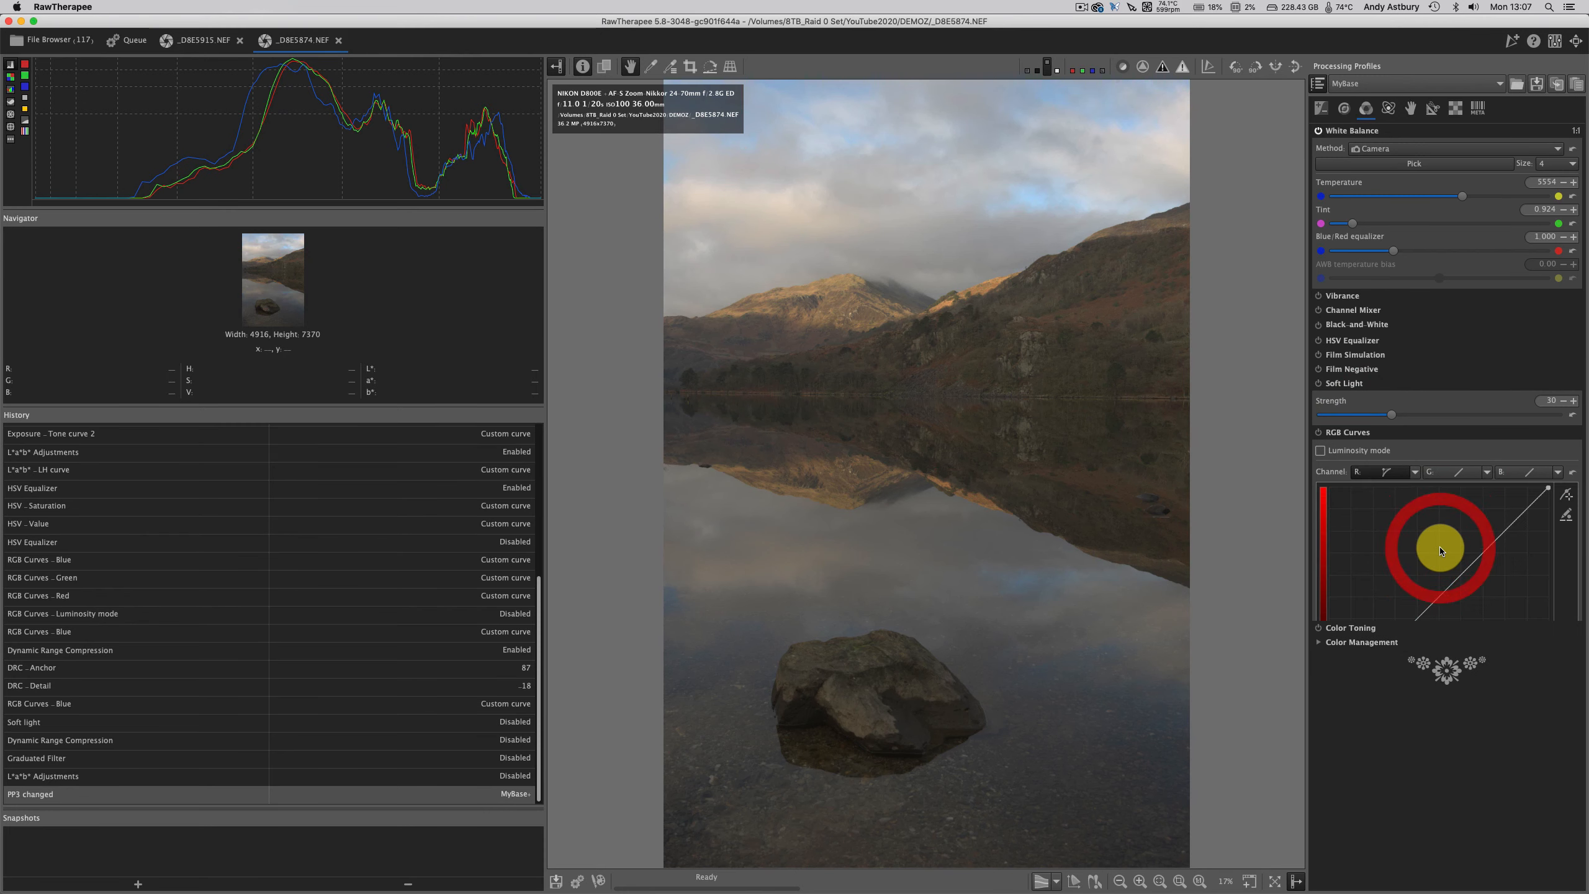
pyautogui.click(1487, 475)
pyautogui.click(1497, 548)
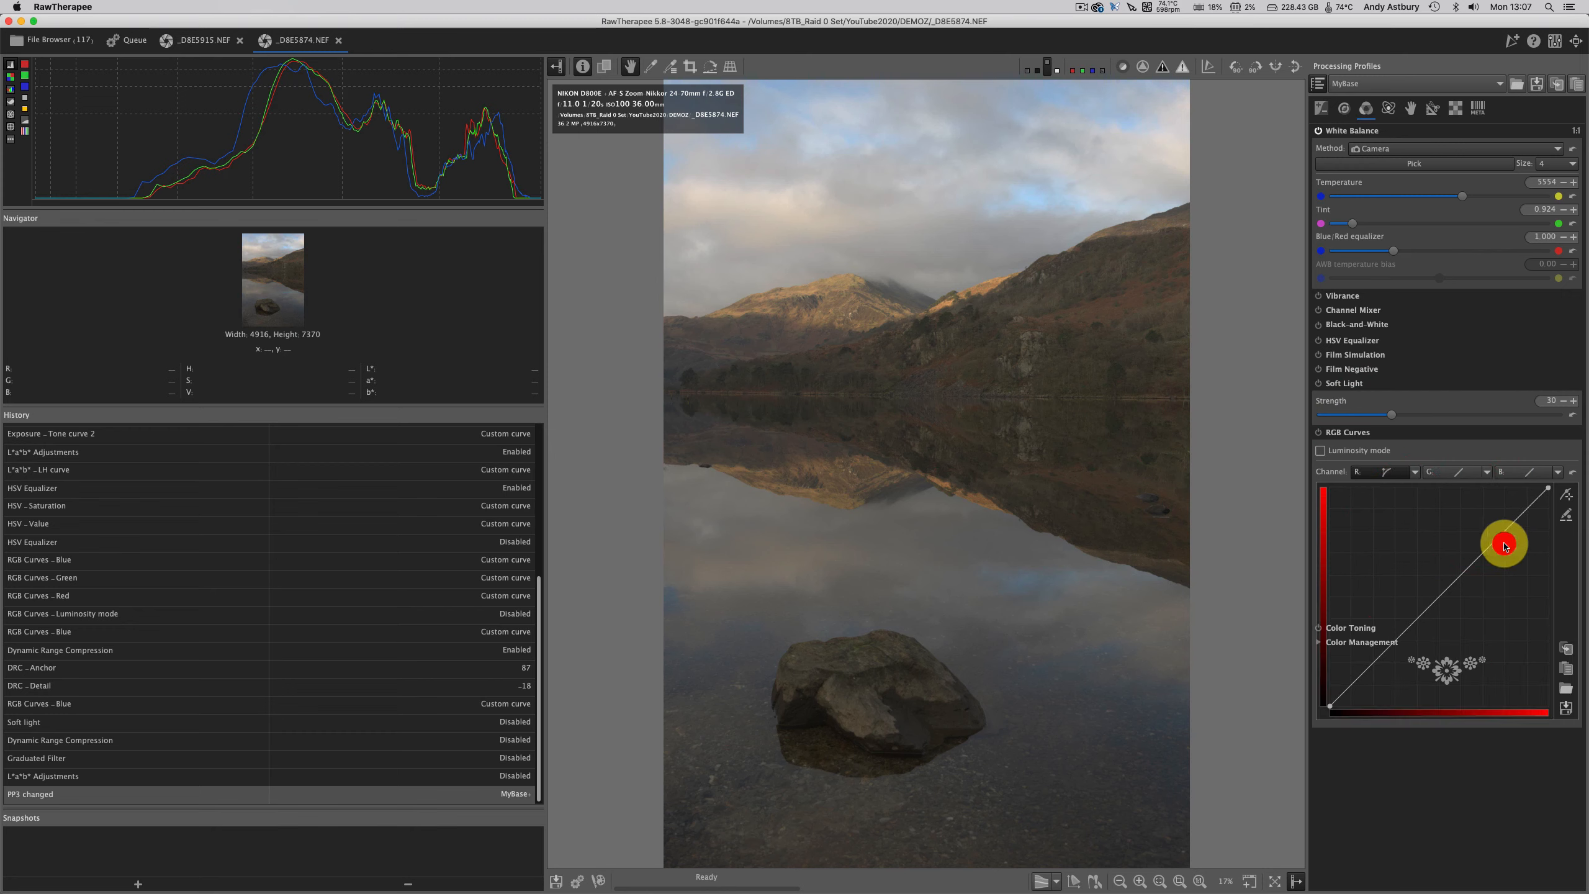
pyautogui.click(1556, 474)
pyautogui.click(1525, 546)
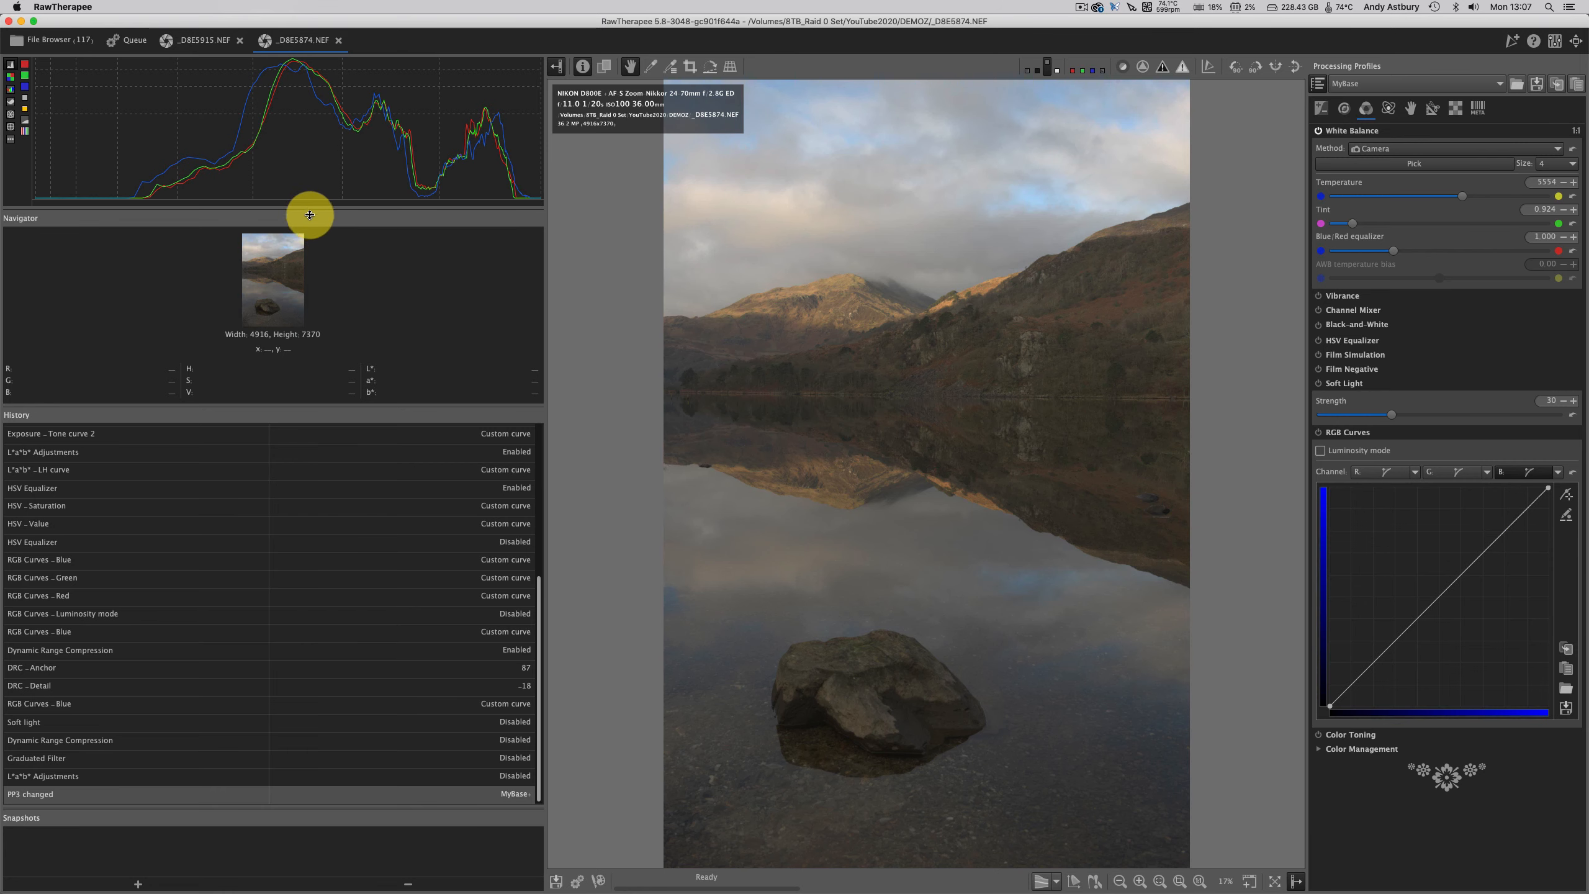
# - With the histogram enlarged, enable RGB Curves and lower the blue curve's white point slightly
pyautogui.moveTo(310, 215); pyautogui.dragTo(261, 482)
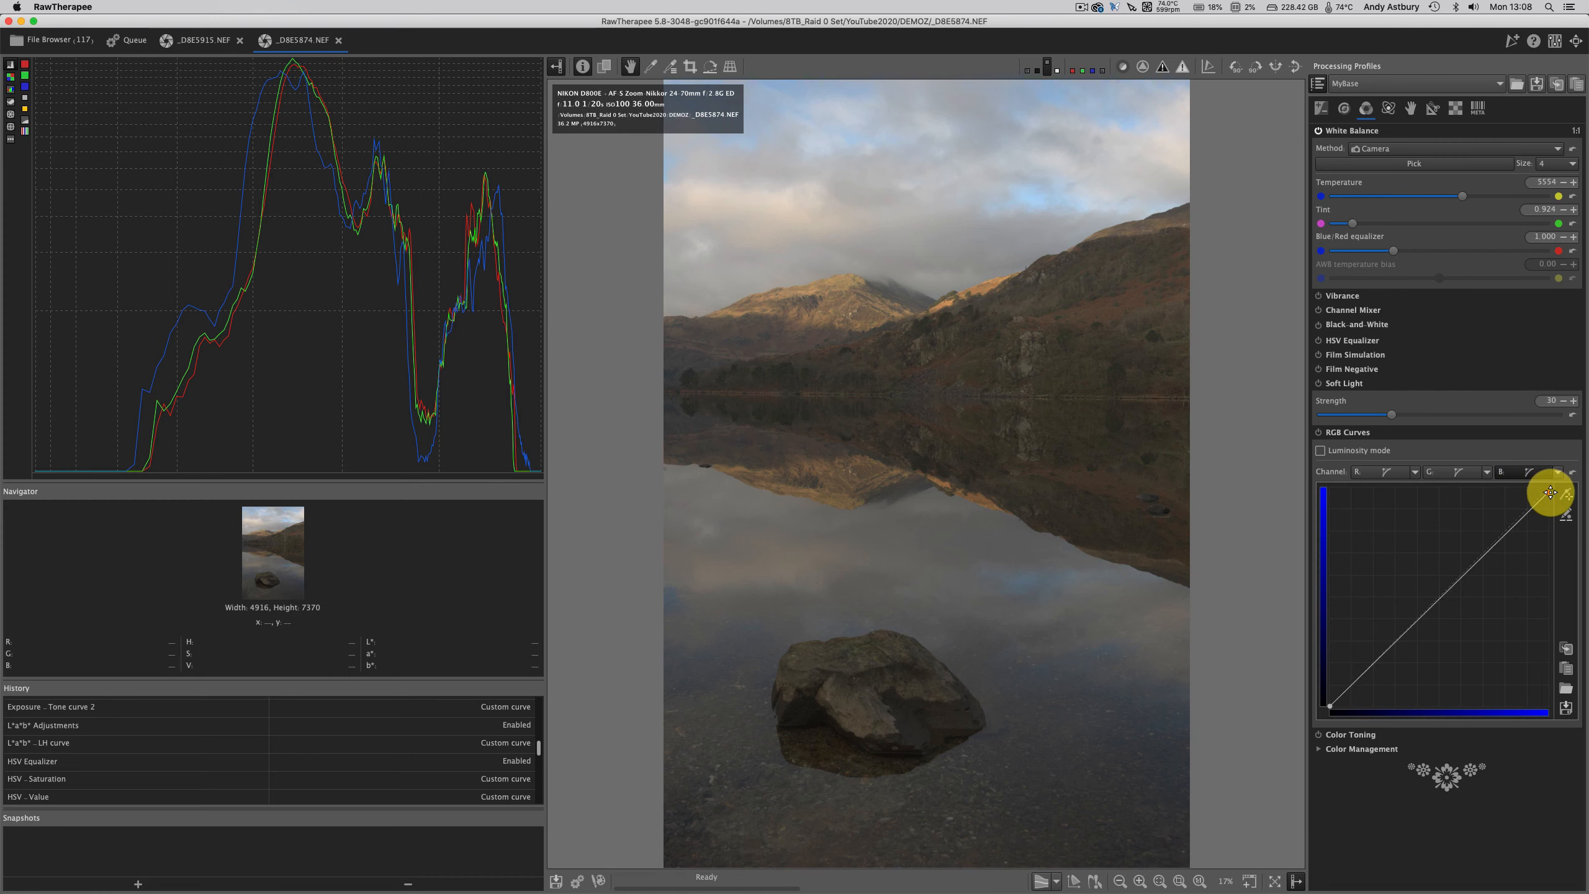
pyautogui.moveTo(1551, 493); pyautogui.dragTo(1551, 498)
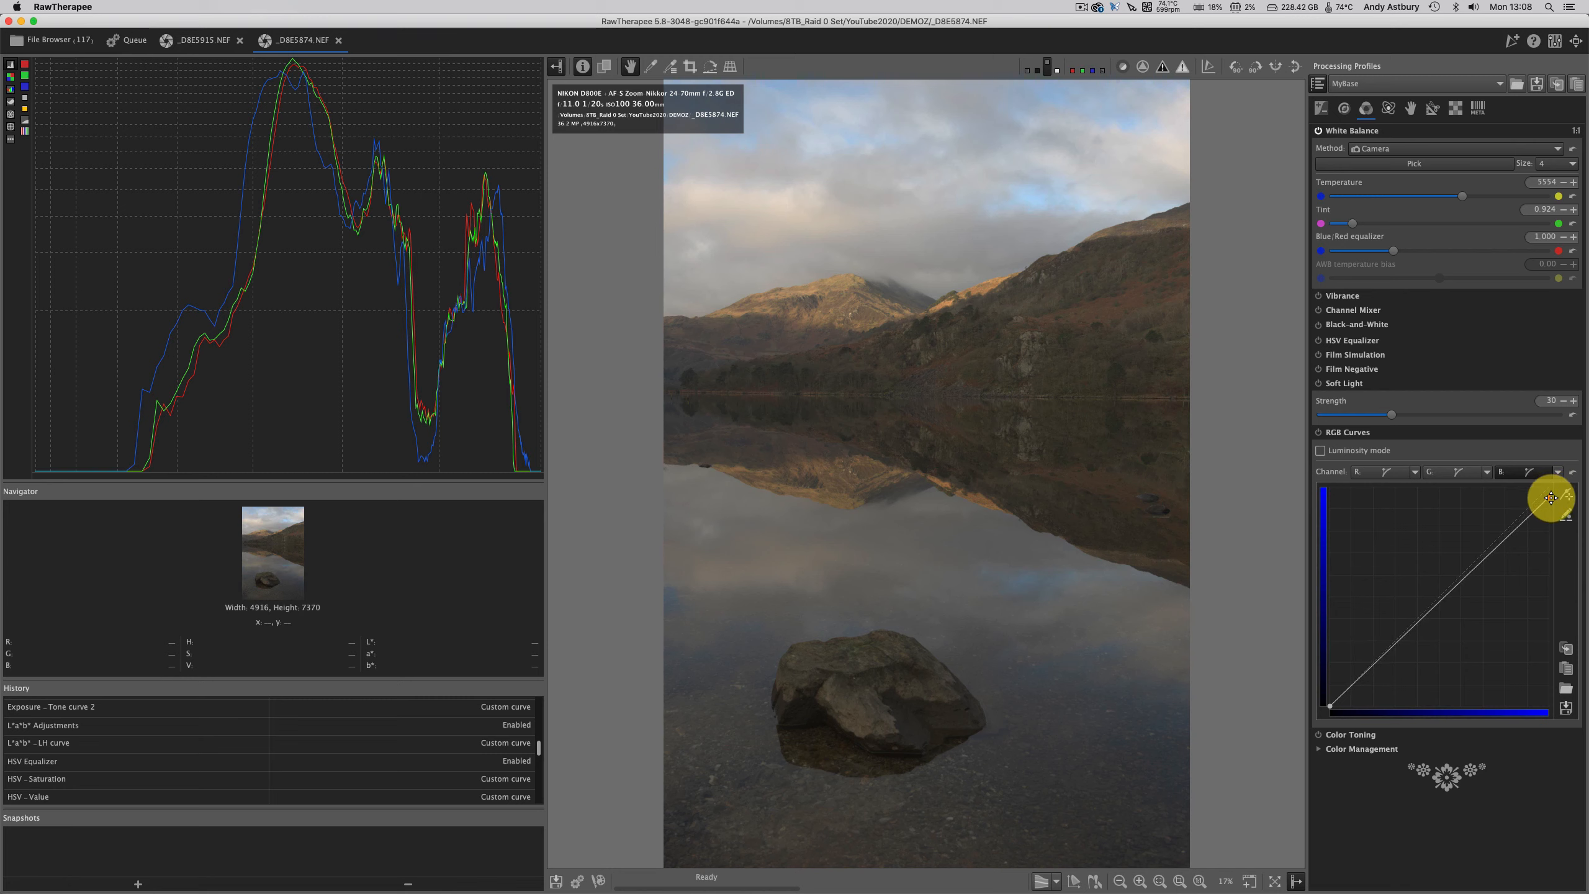
pyautogui.click(1551, 498)
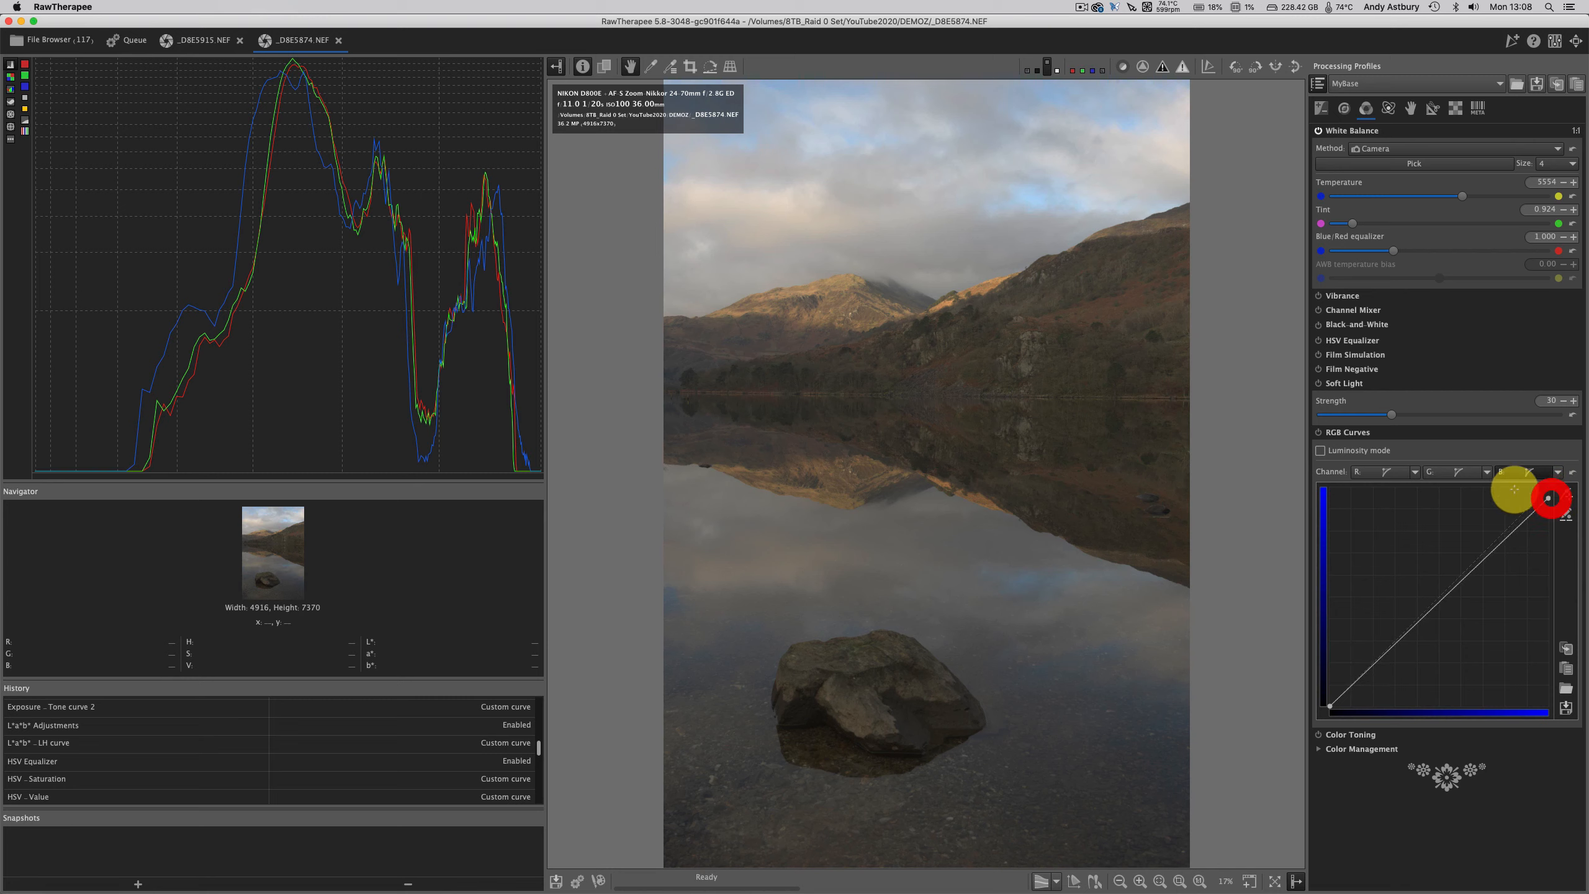
pyautogui.click(1318, 432)
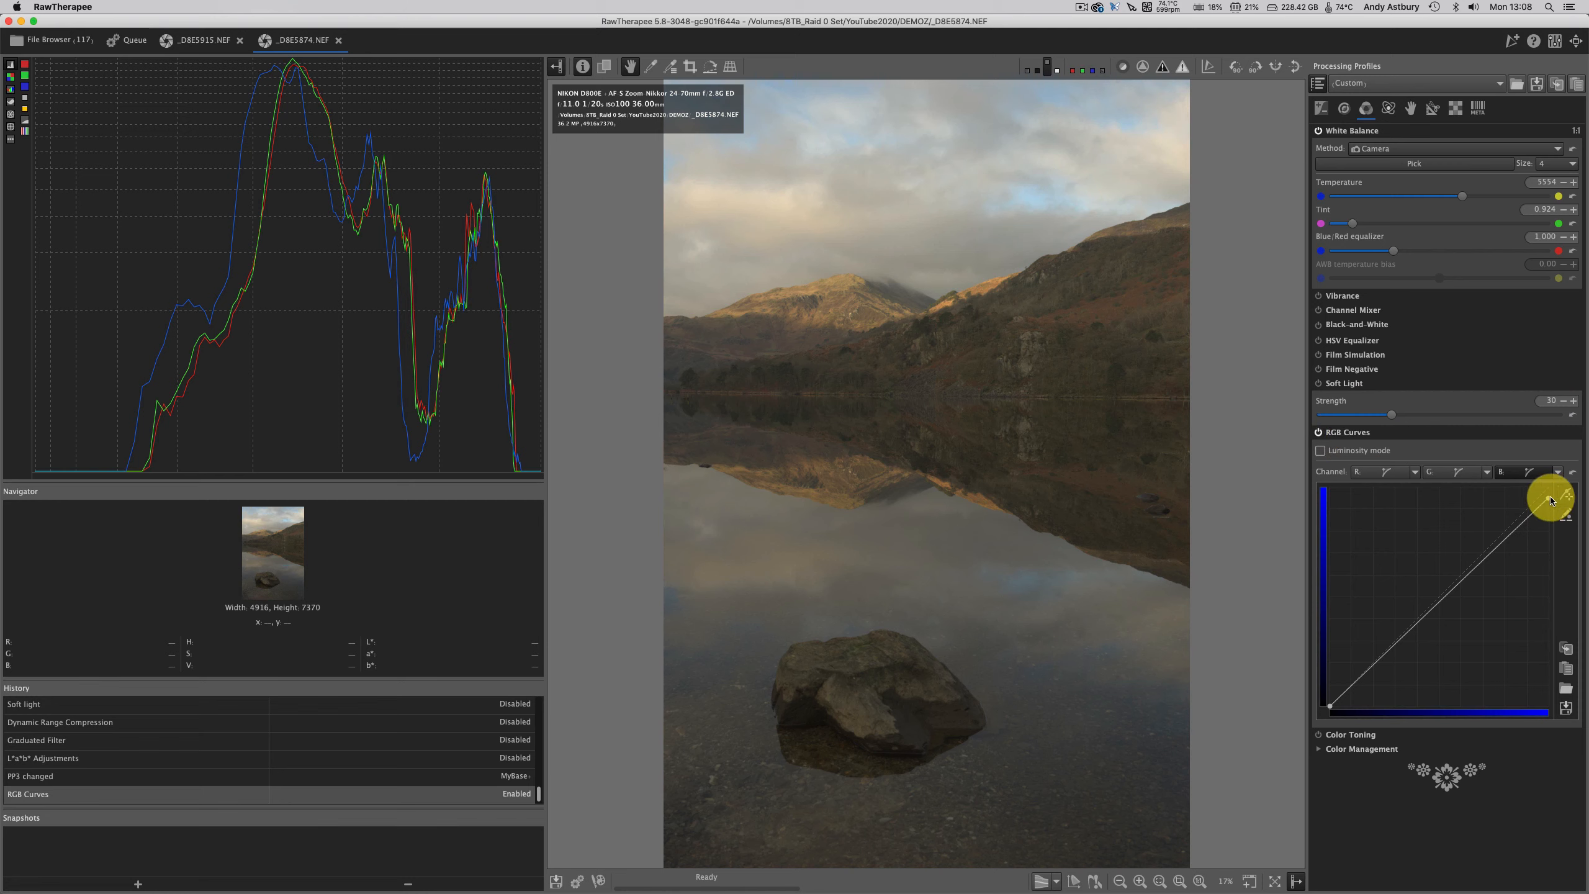
pyautogui.moveTo(1547, 498); pyautogui.dragTo(1550, 502)
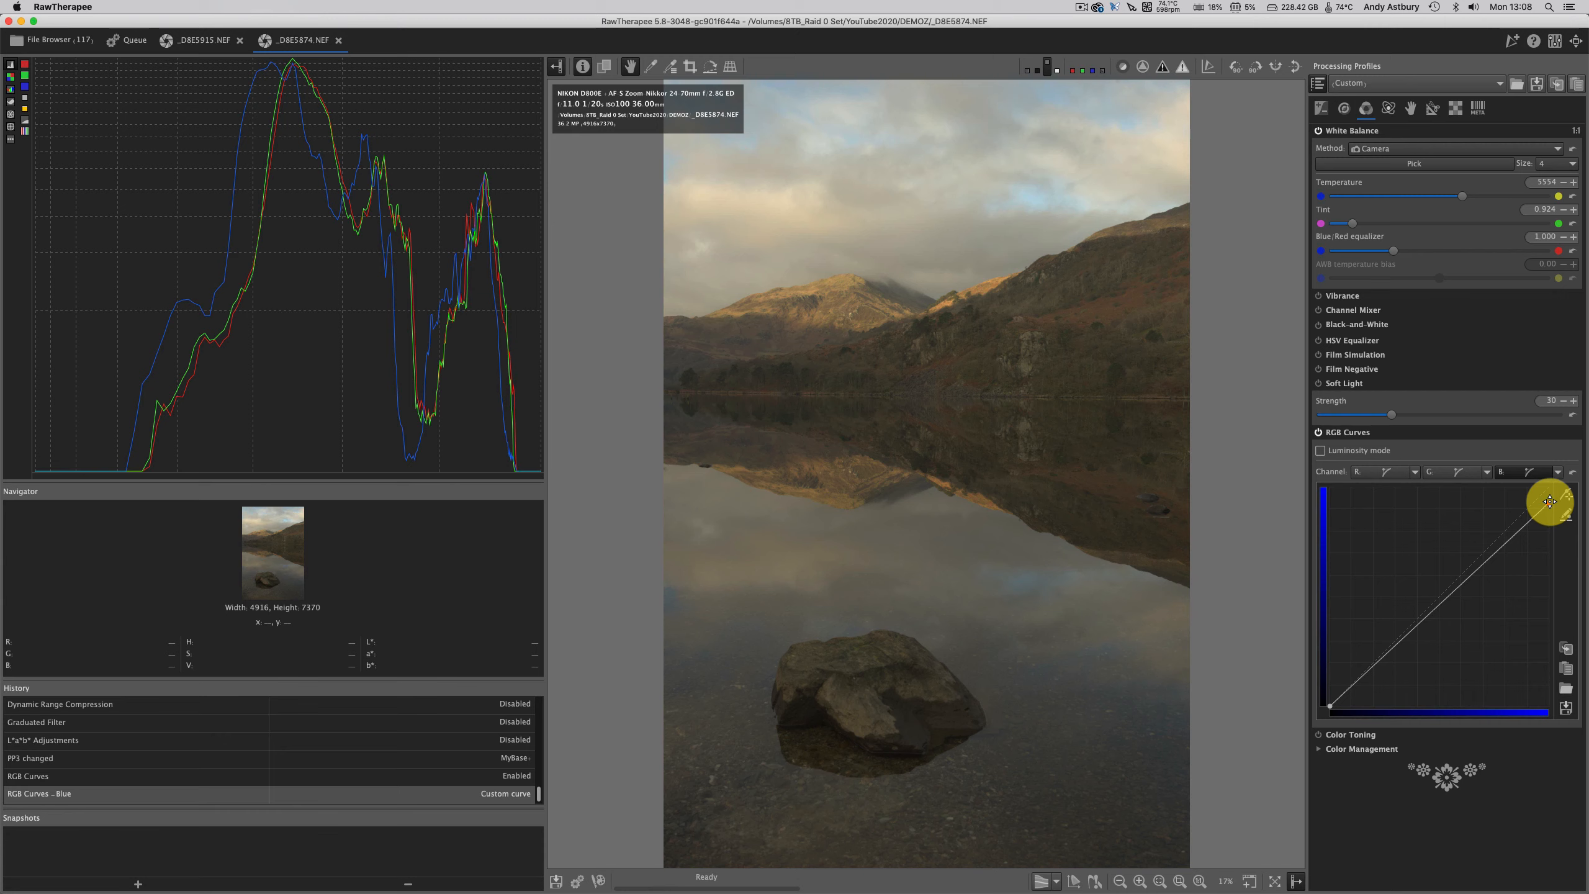
pyautogui.click(1550, 502)
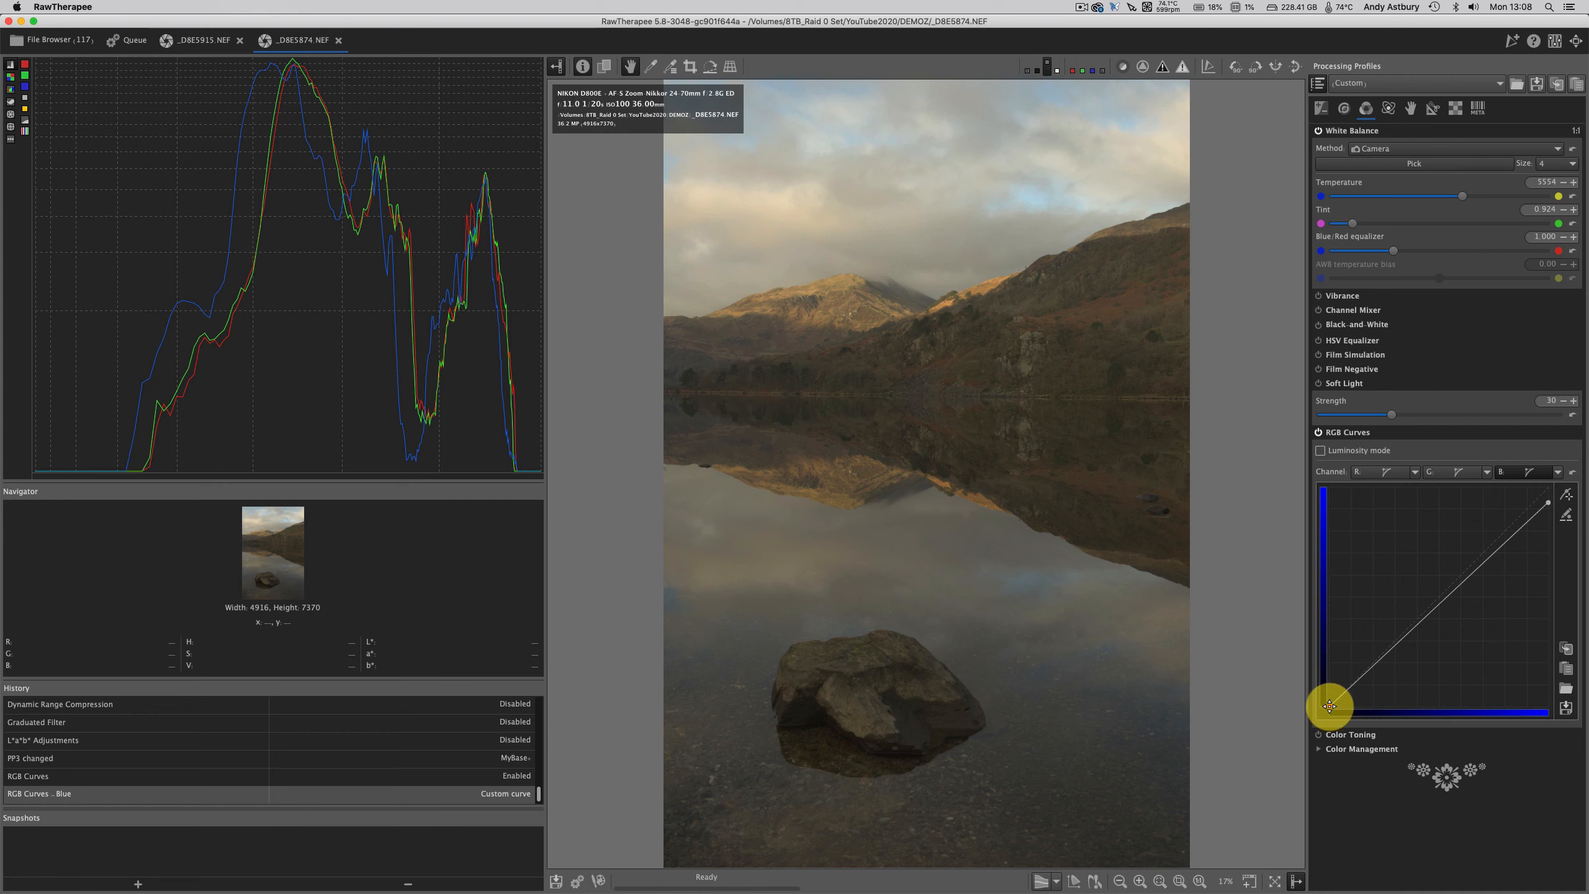
# - Try raising the blue curve's black point, and move it back to the base of the curve
pyautogui.moveTo(1329, 706); pyautogui.dragTo(1320, 696)
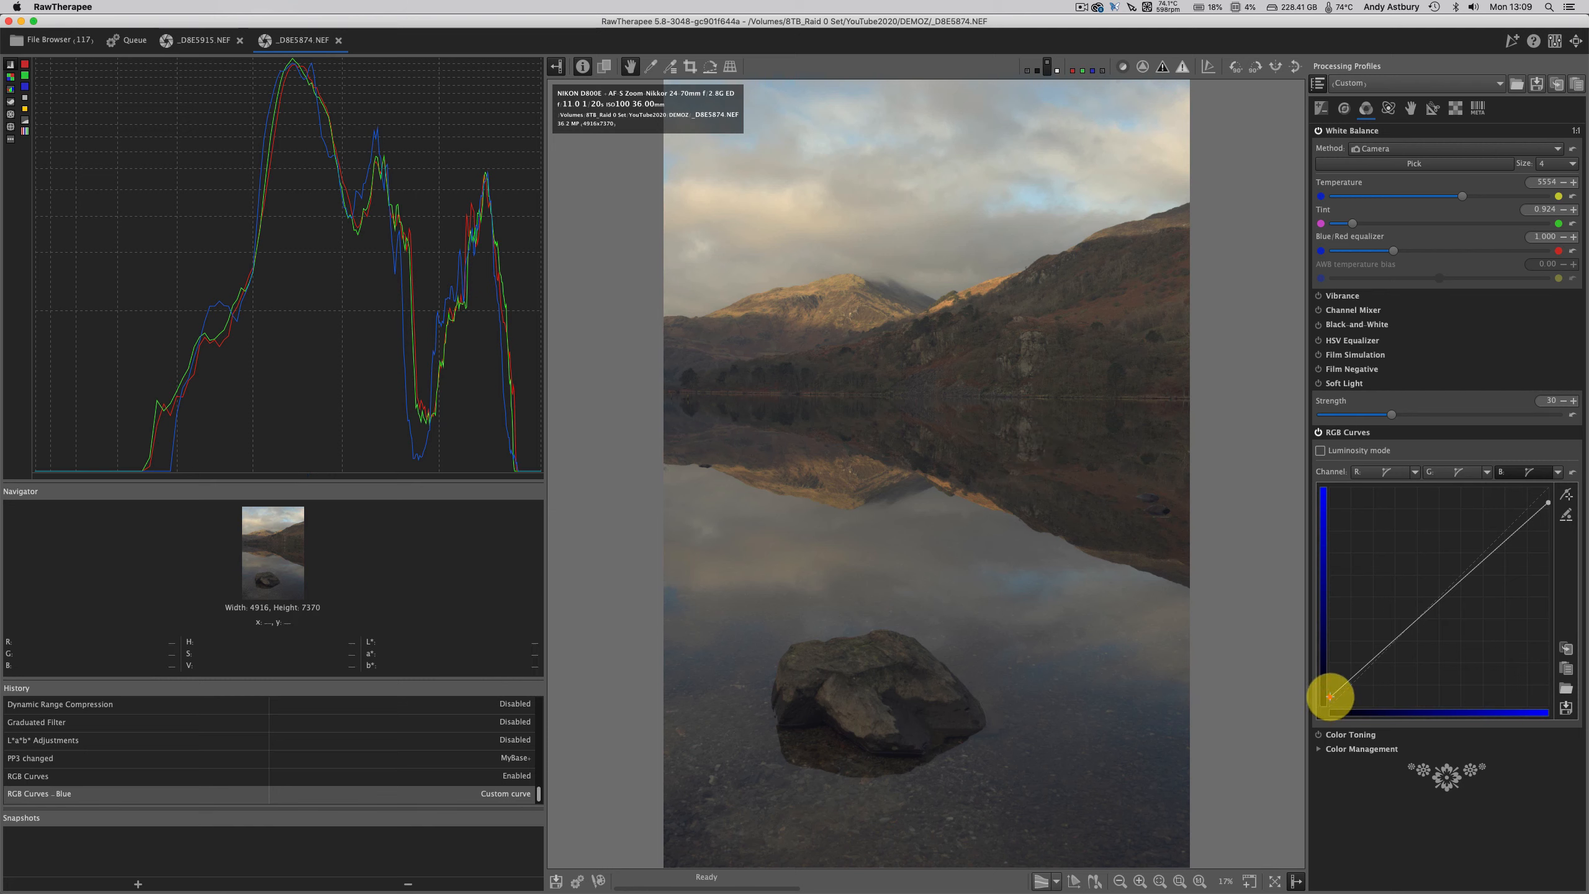
pyautogui.moveTo(1327, 696); pyautogui.dragTo(1320, 713)
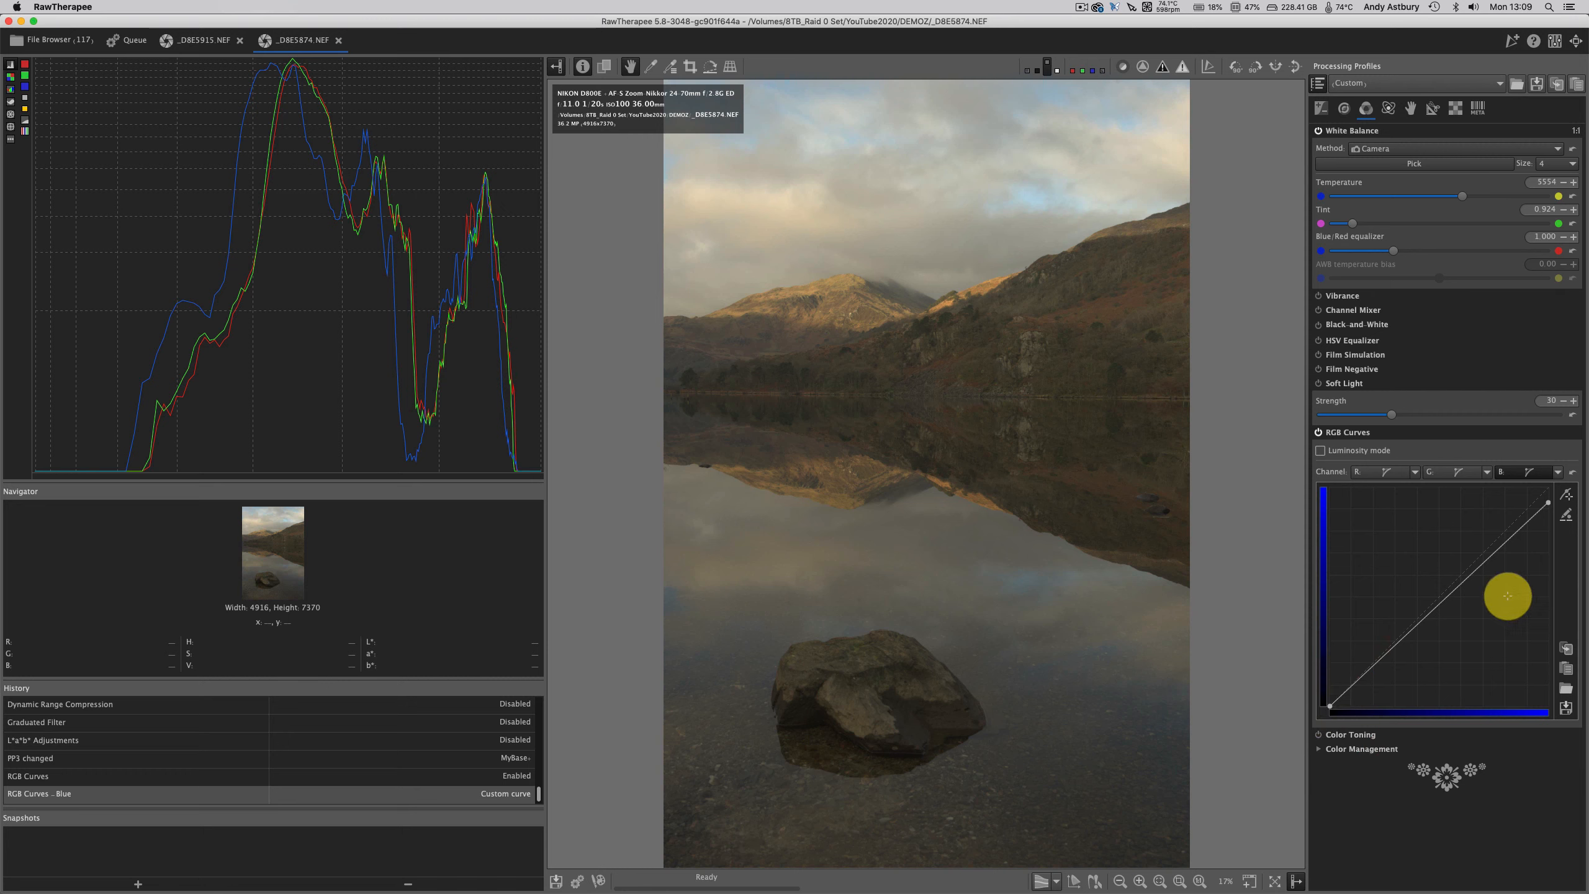
# - Anchor the blue curve with four points: lower midtones, midtones, upper tones and highlights
pyautogui.click(1440, 602)
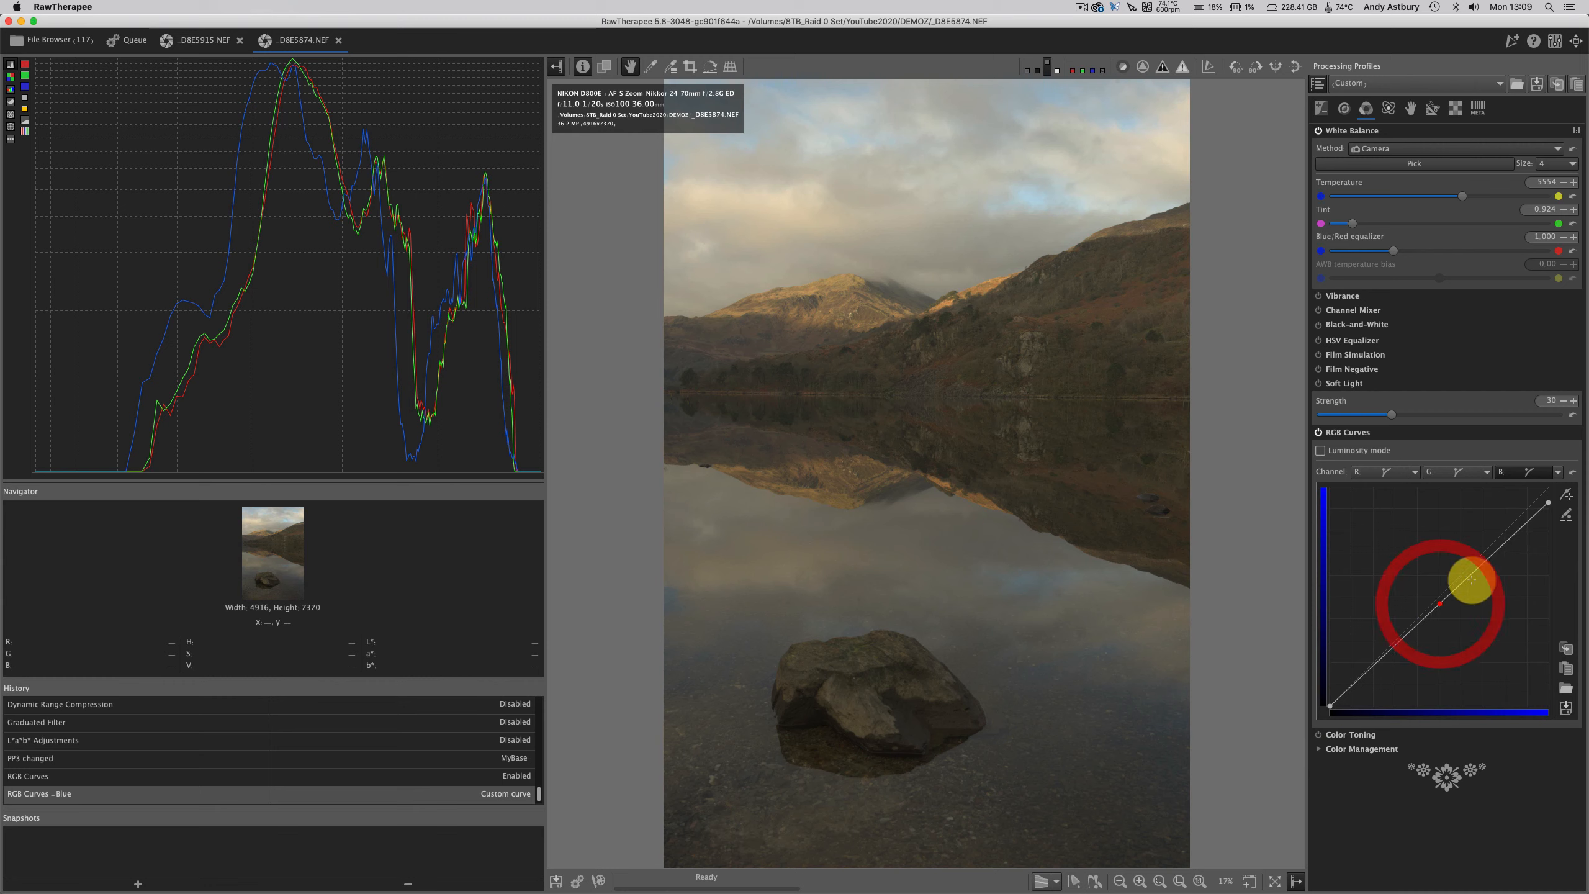
pyautogui.click(1499, 548)
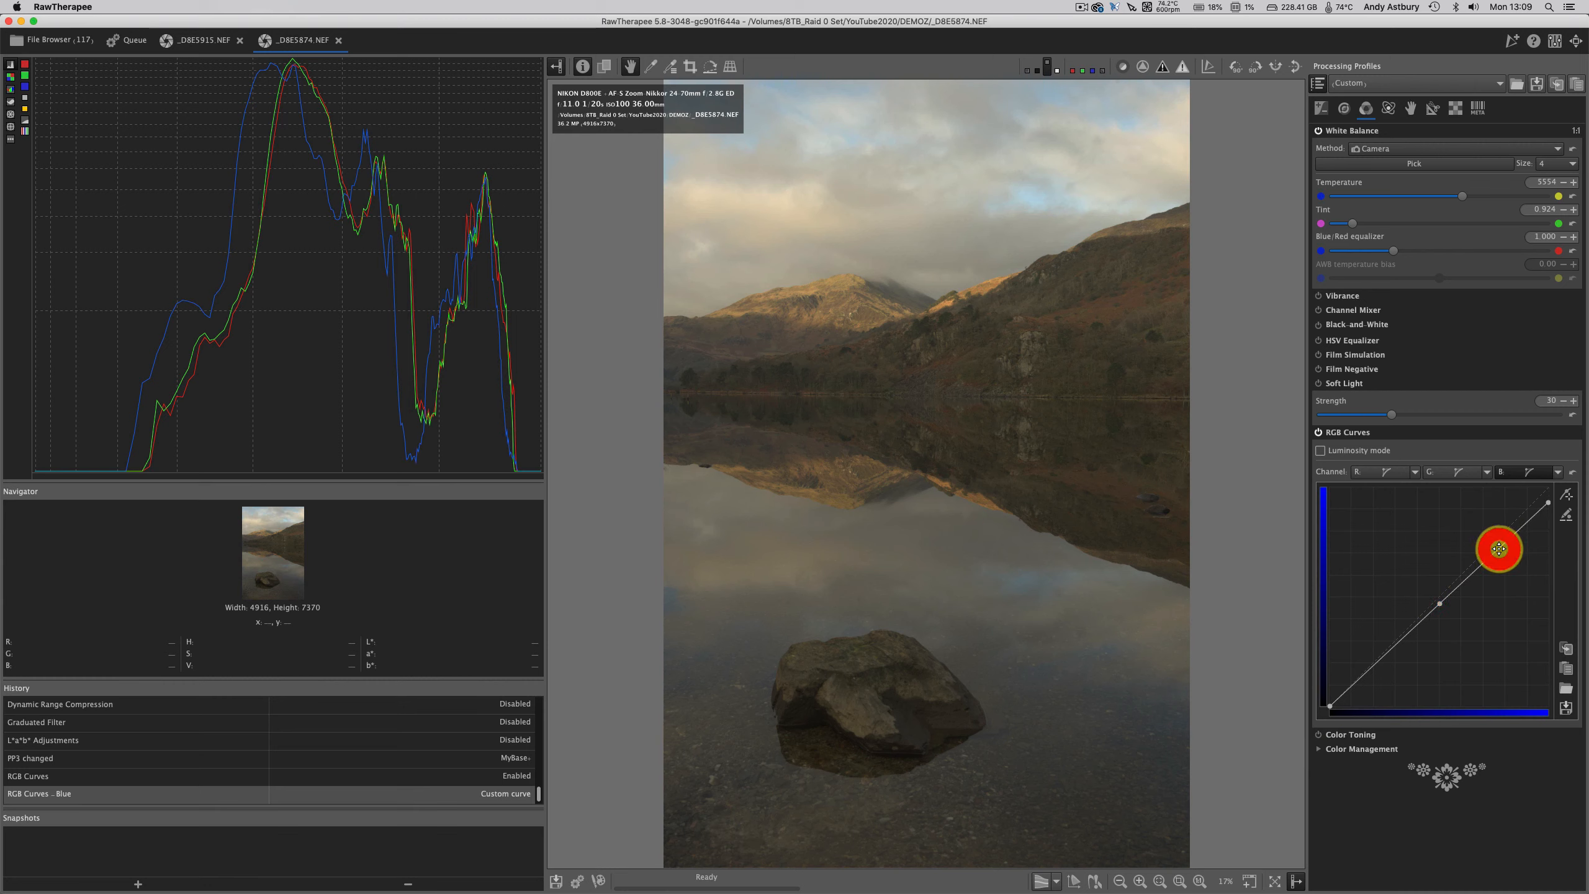
pyautogui.click(1527, 521)
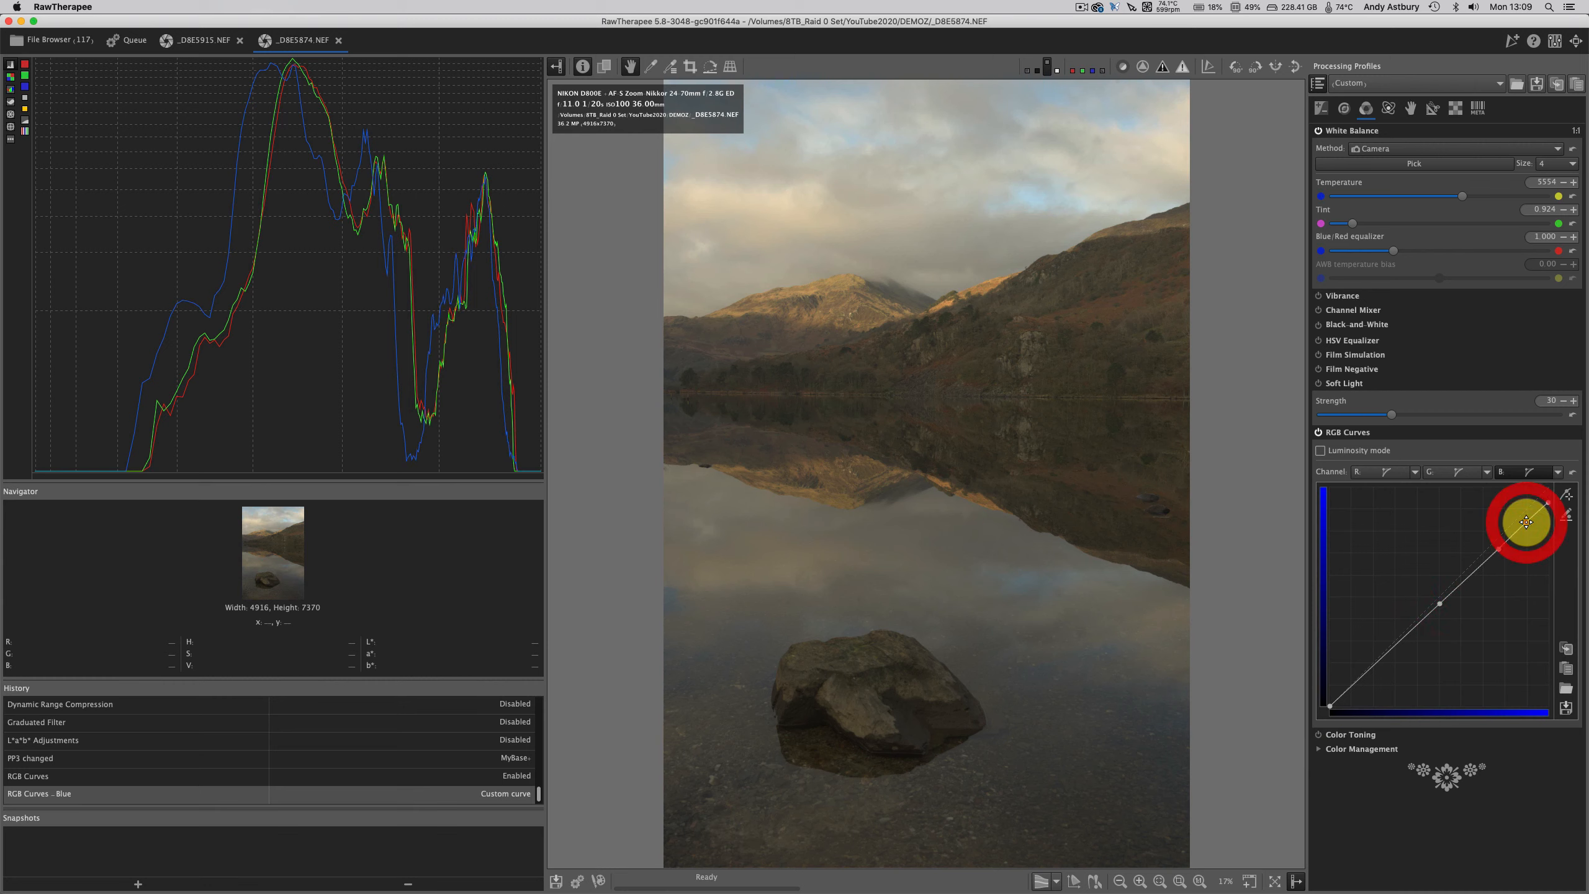
pyautogui.click(1410, 632)
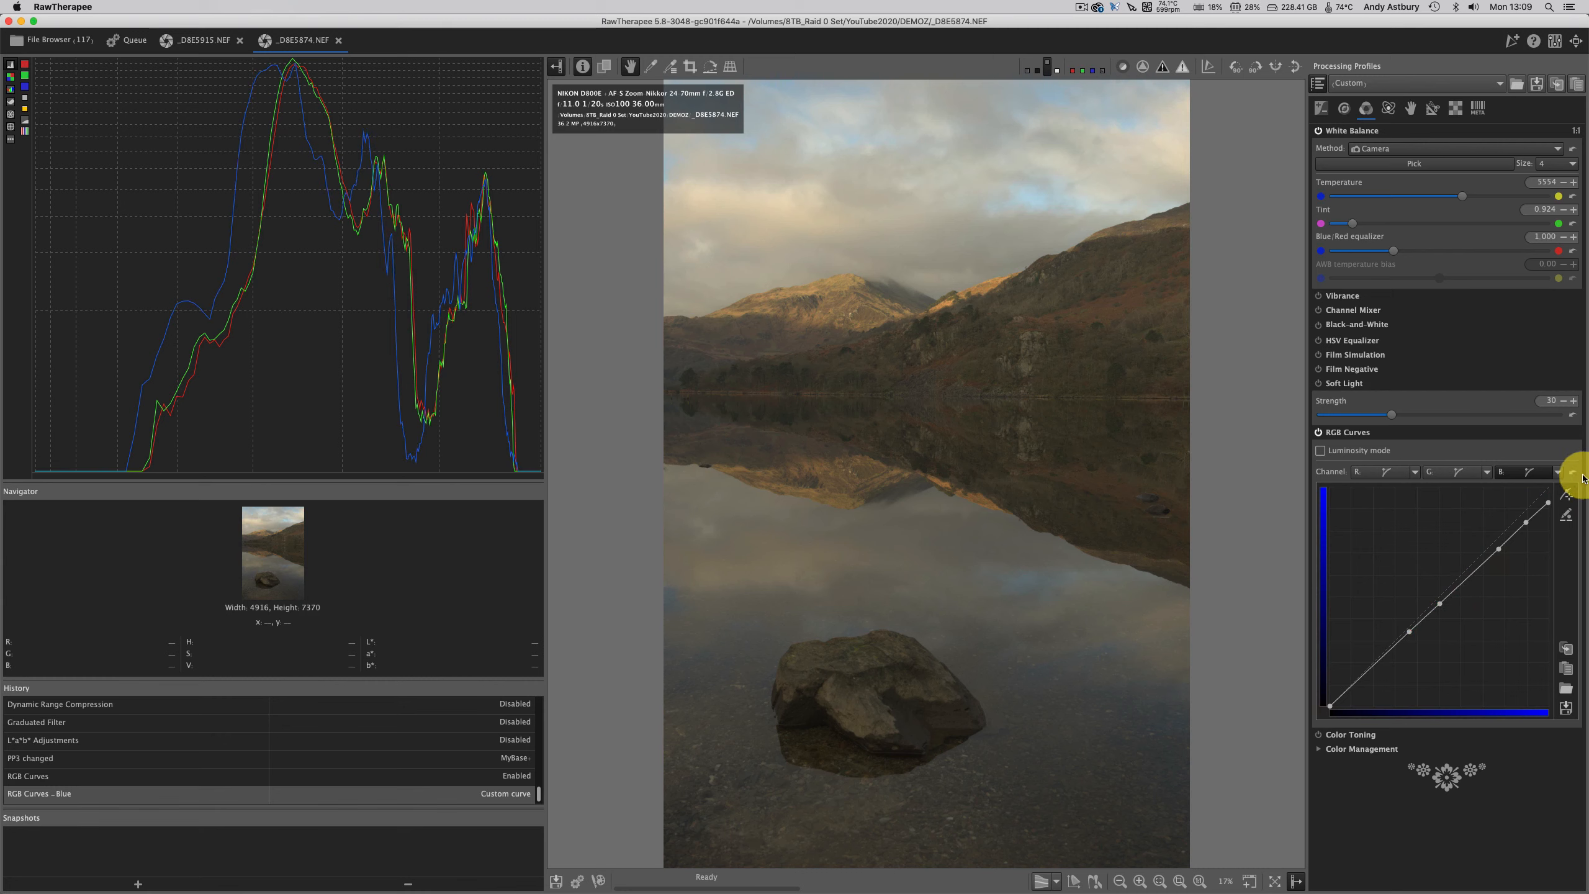
# - Set the white balance spot size to 8 and activate the blue curve's on-image editing to check the shadow tones
pyautogui.click(1566, 496)
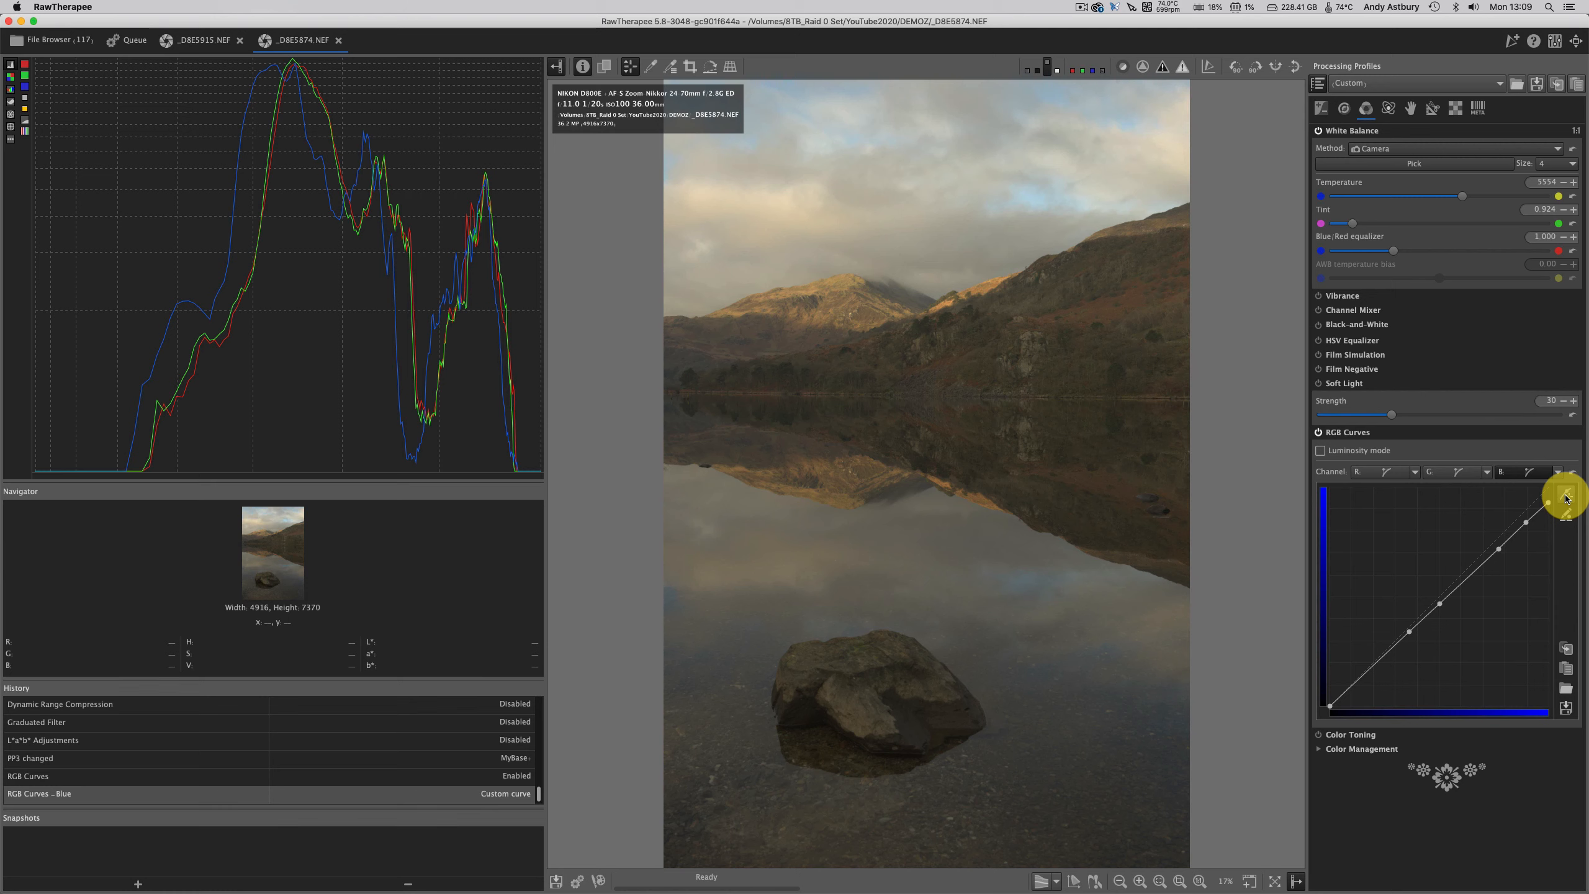
pyautogui.click(1566, 498)
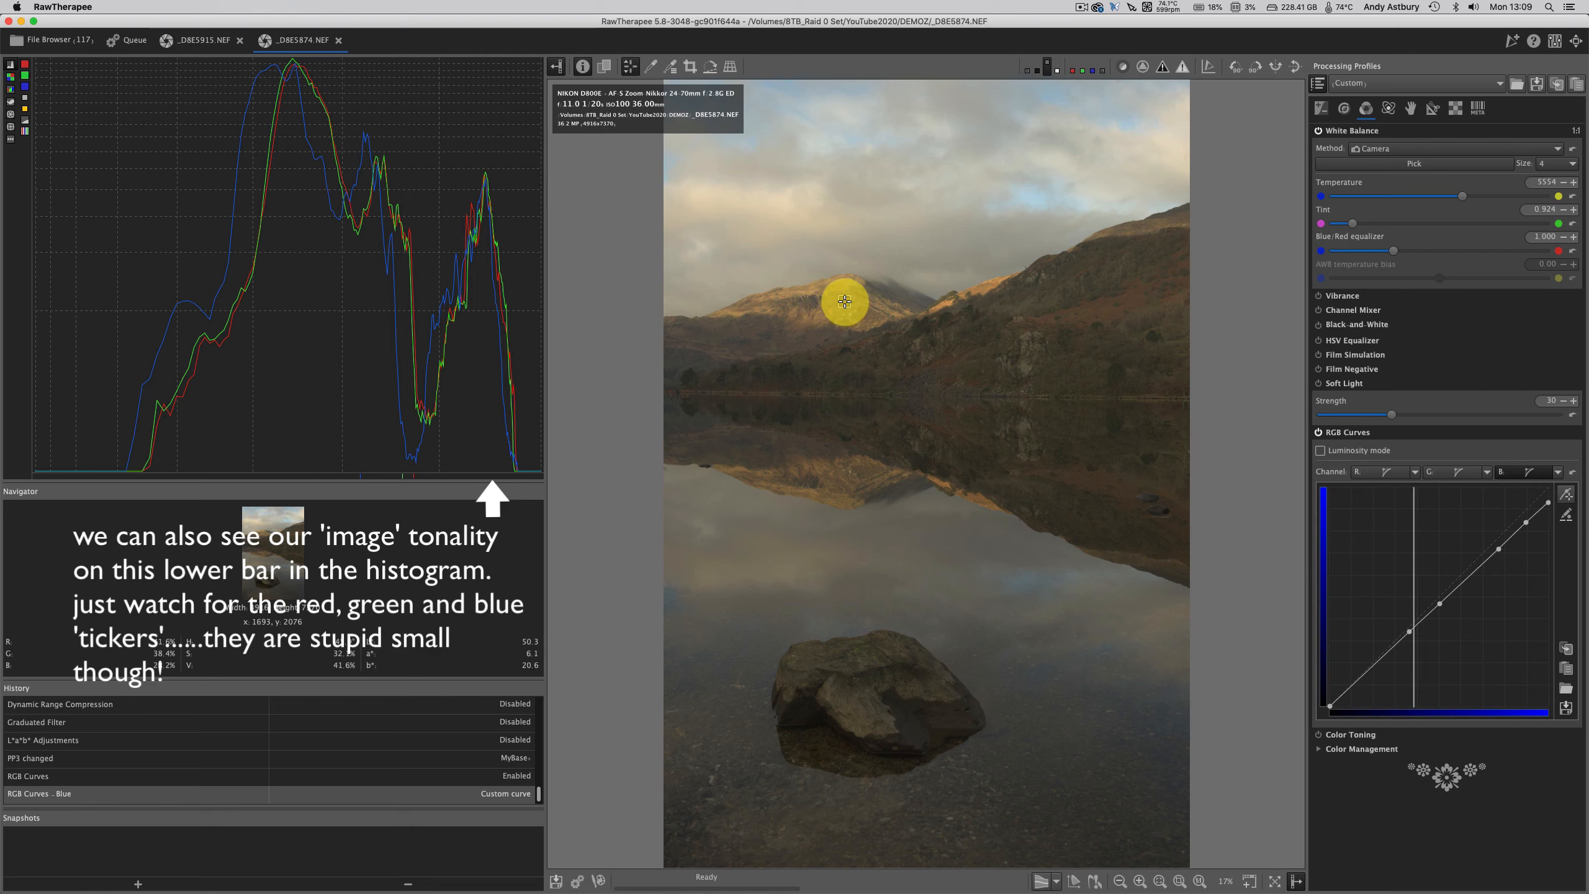
pyautogui.click(1553, 166)
pyautogui.click(1543, 183)
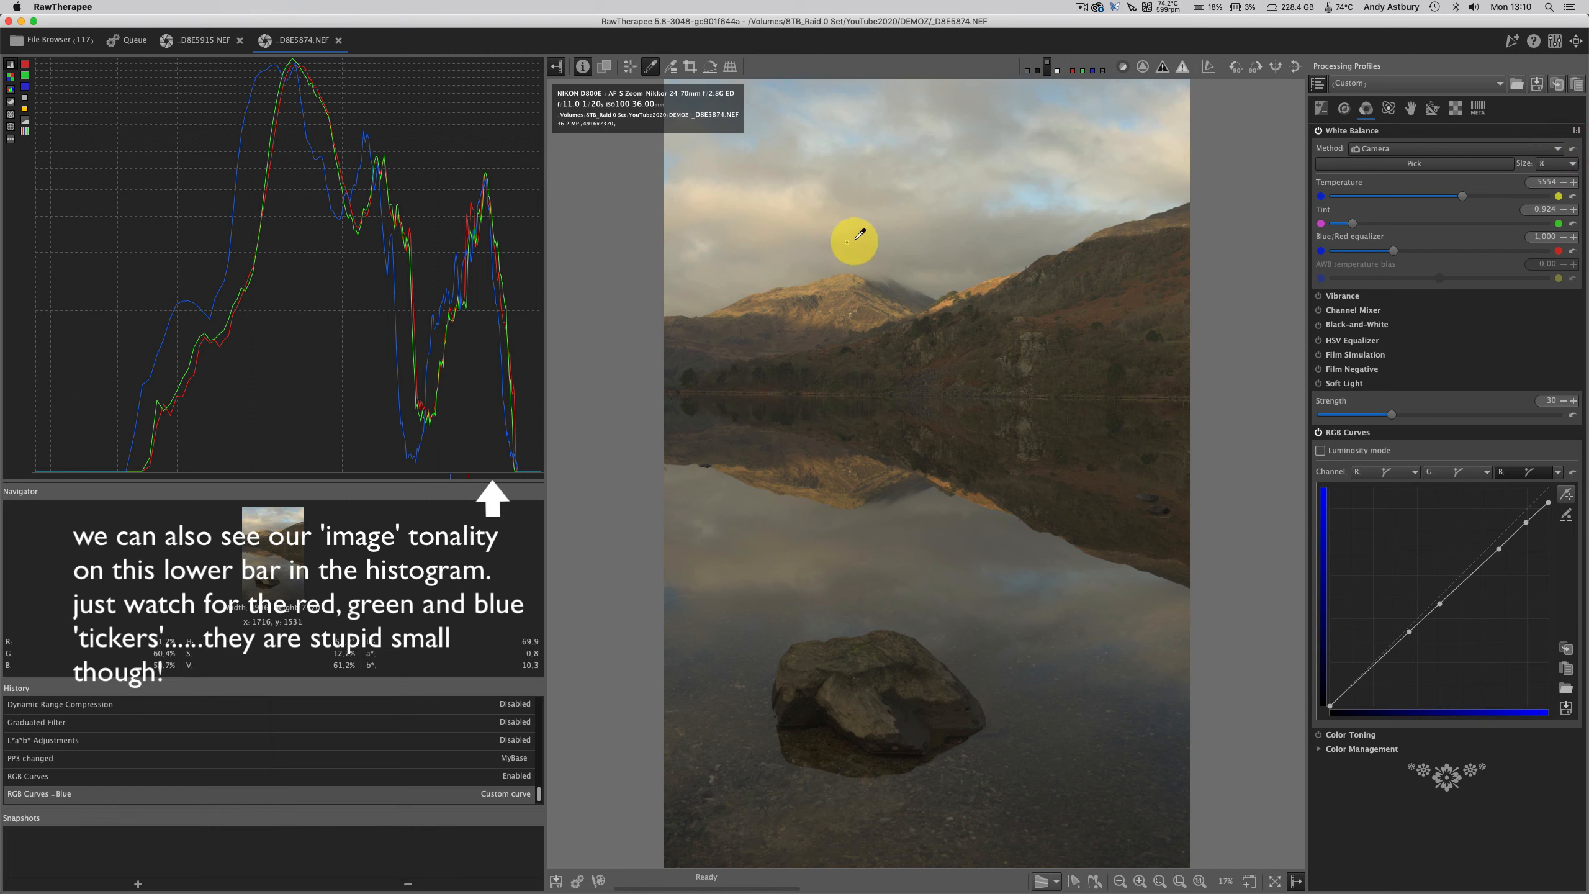
pyautogui.click(1564, 491)
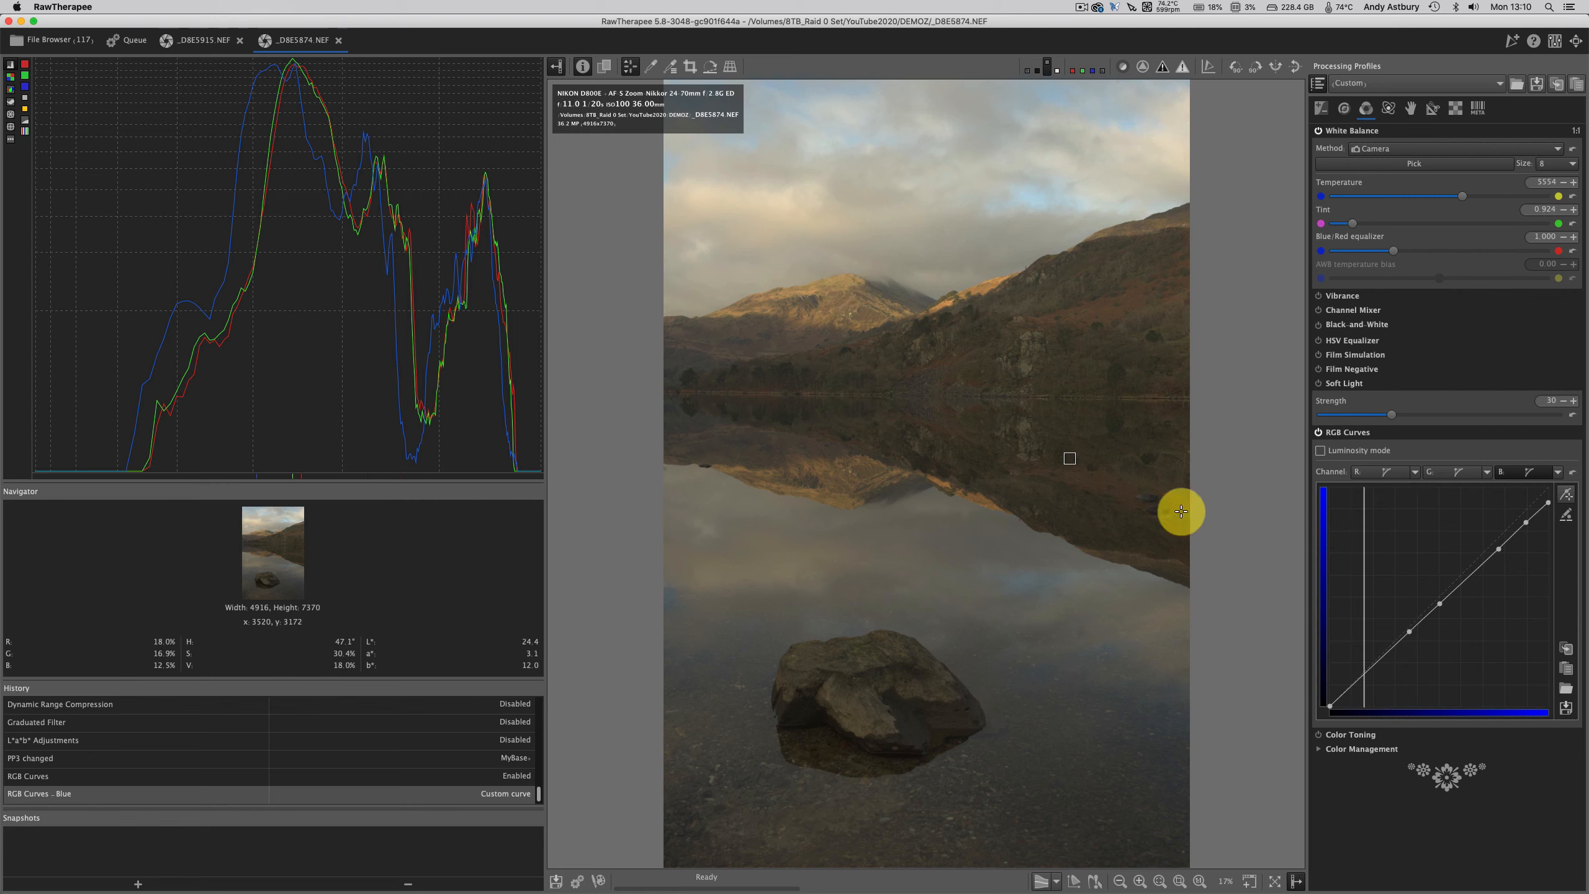
# - Move the blue curve's lower midtone anchor slightly further down the line and raise the black point a little
pyautogui.click(1398, 641)
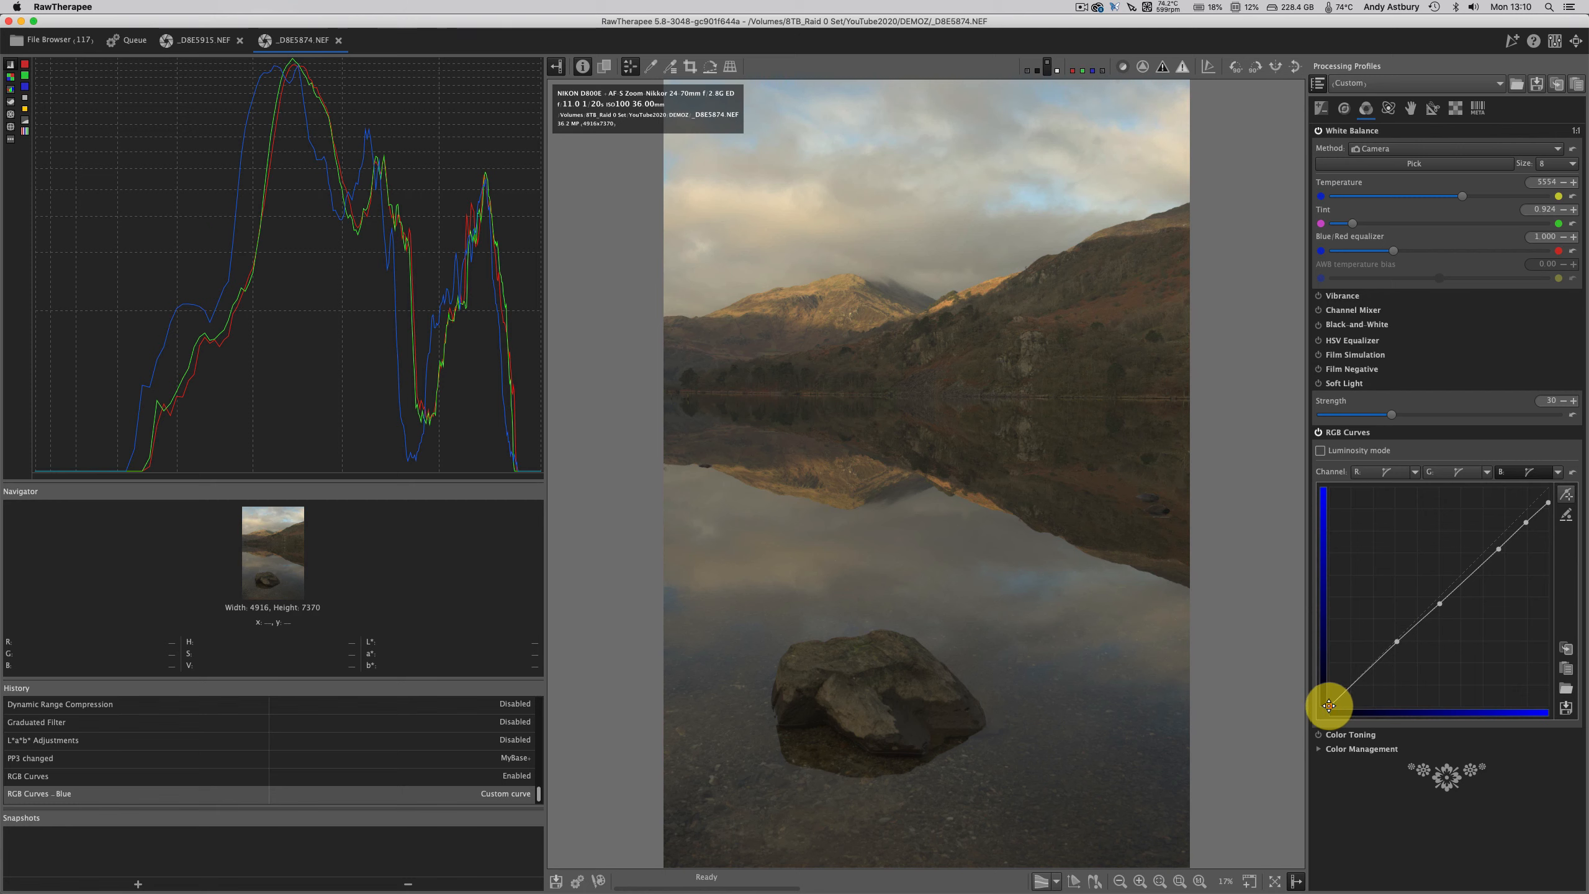
pyautogui.moveTo(1328, 704); pyautogui.dragTo(1326, 702)
pyautogui.click(1326, 702)
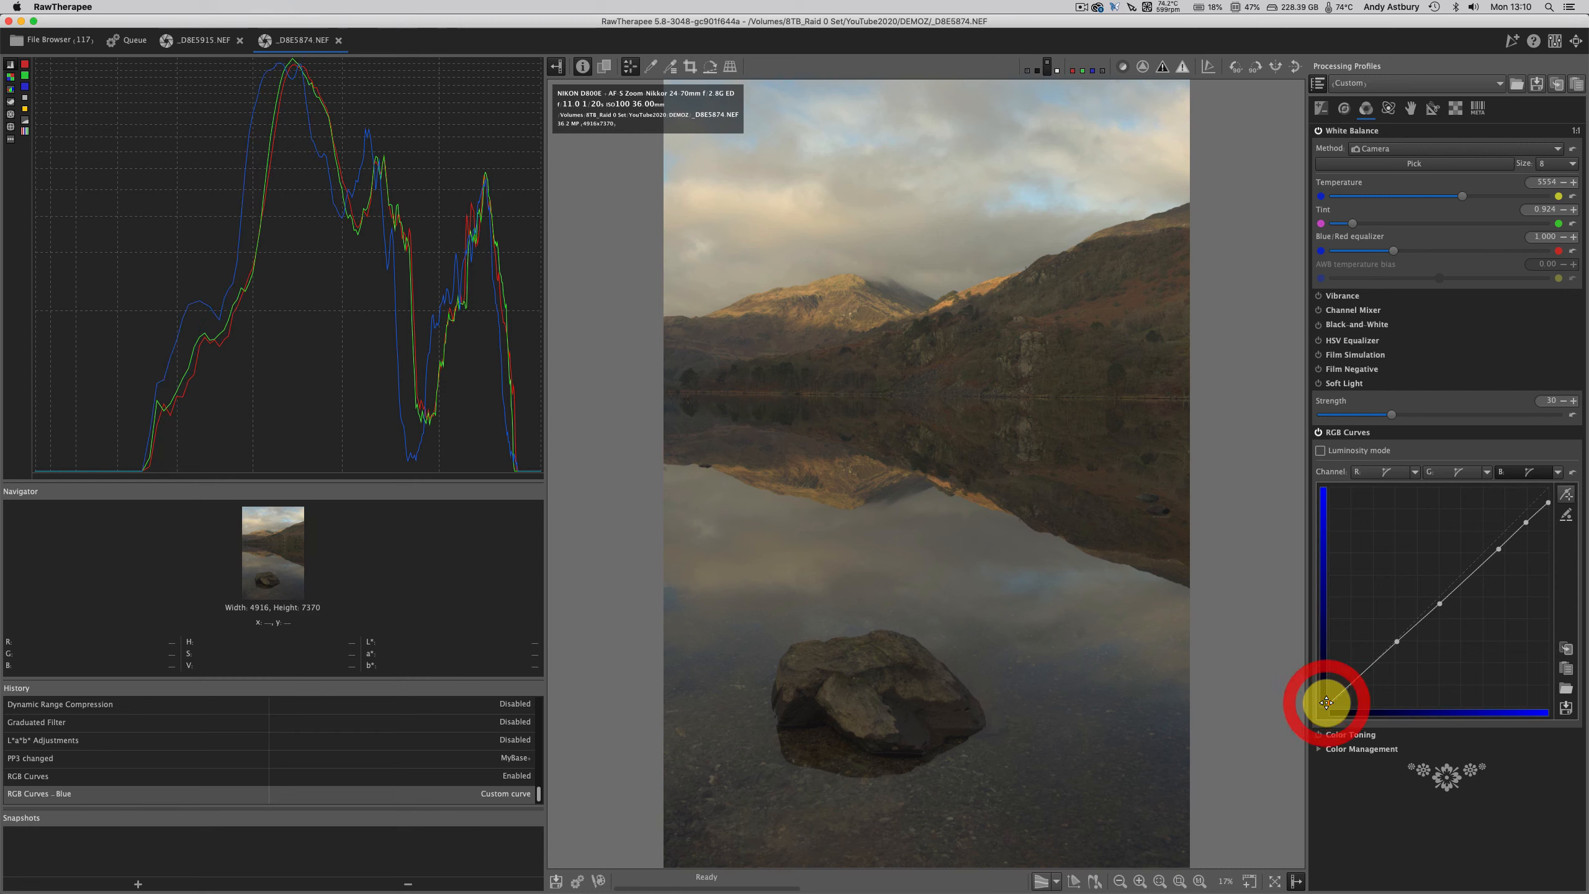
# - Show the blue curve's point values and add a shadow anchor at about 20% input, close to the line
pyautogui.click(1566, 510)
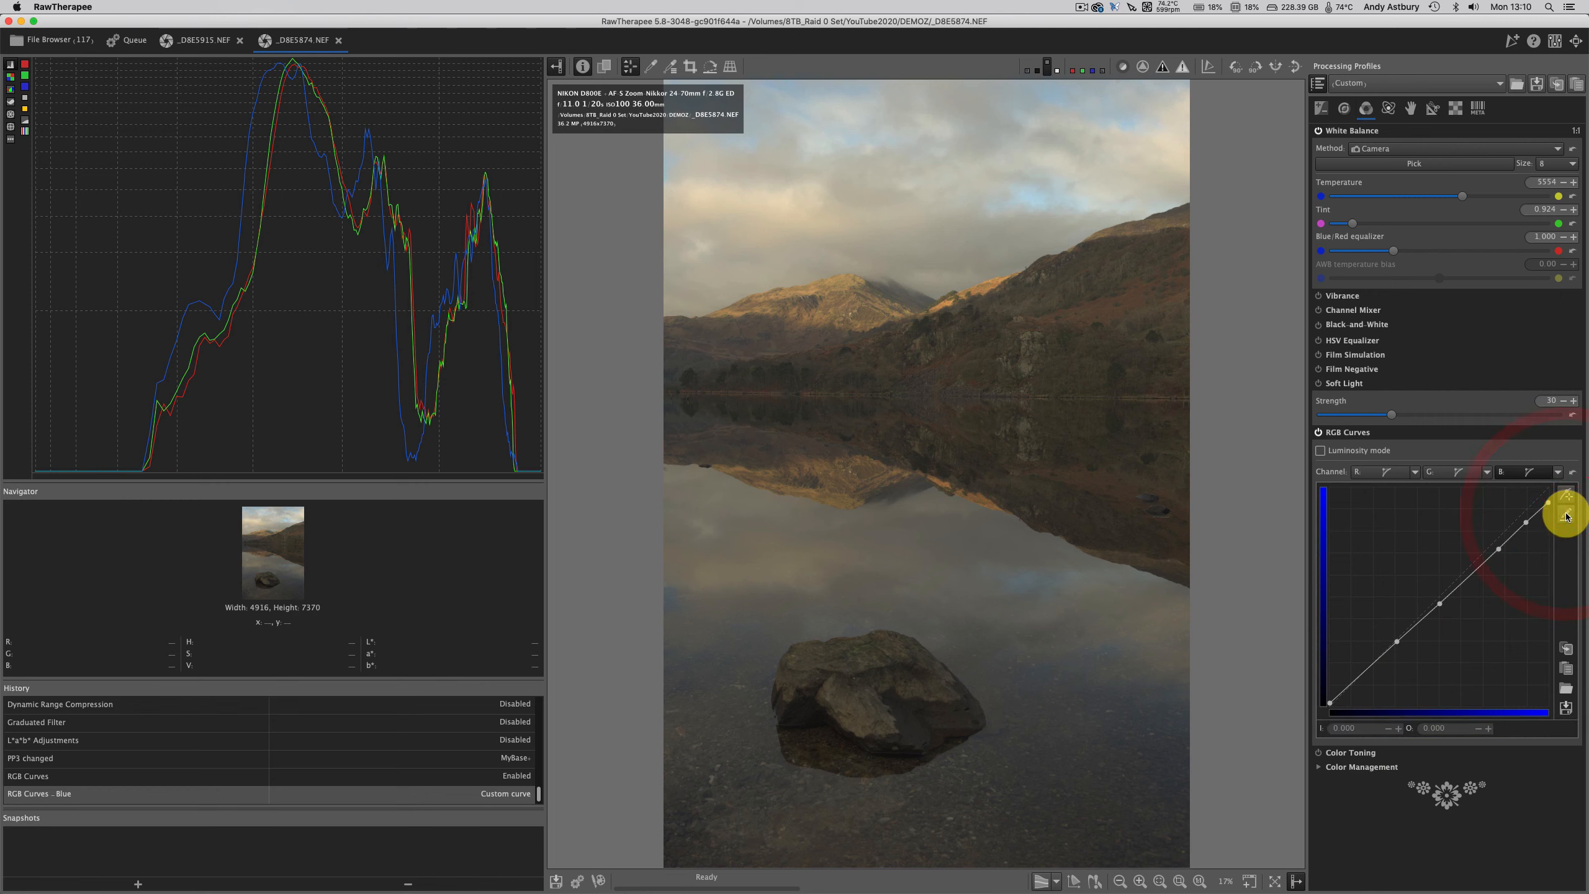
pyautogui.click(1329, 702)
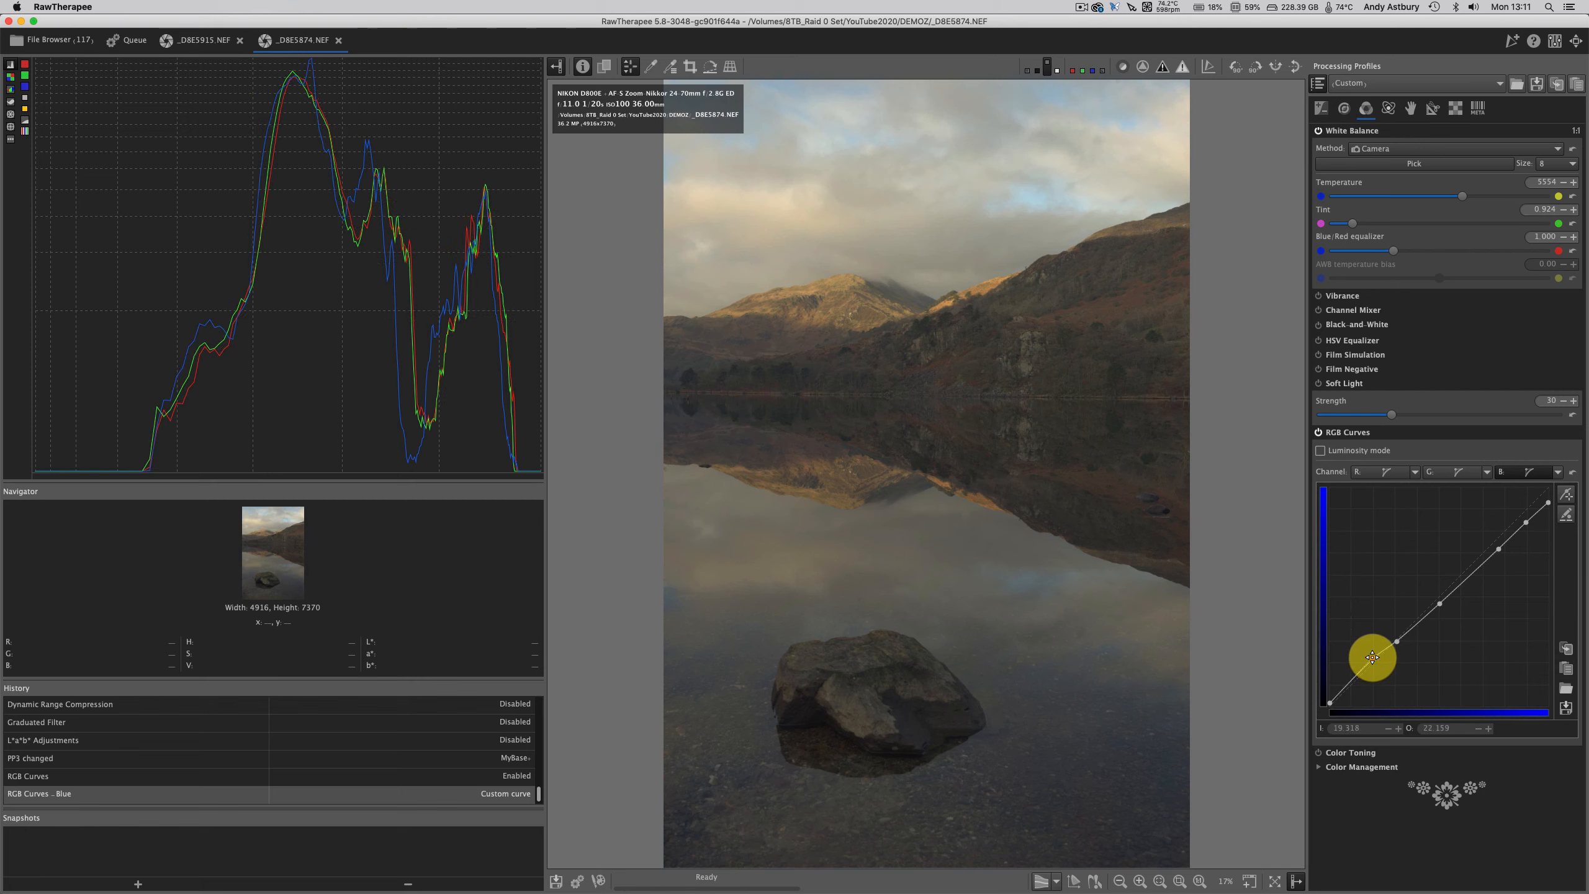
pyautogui.moveTo(1372, 657); pyautogui.dragTo(1374, 659)
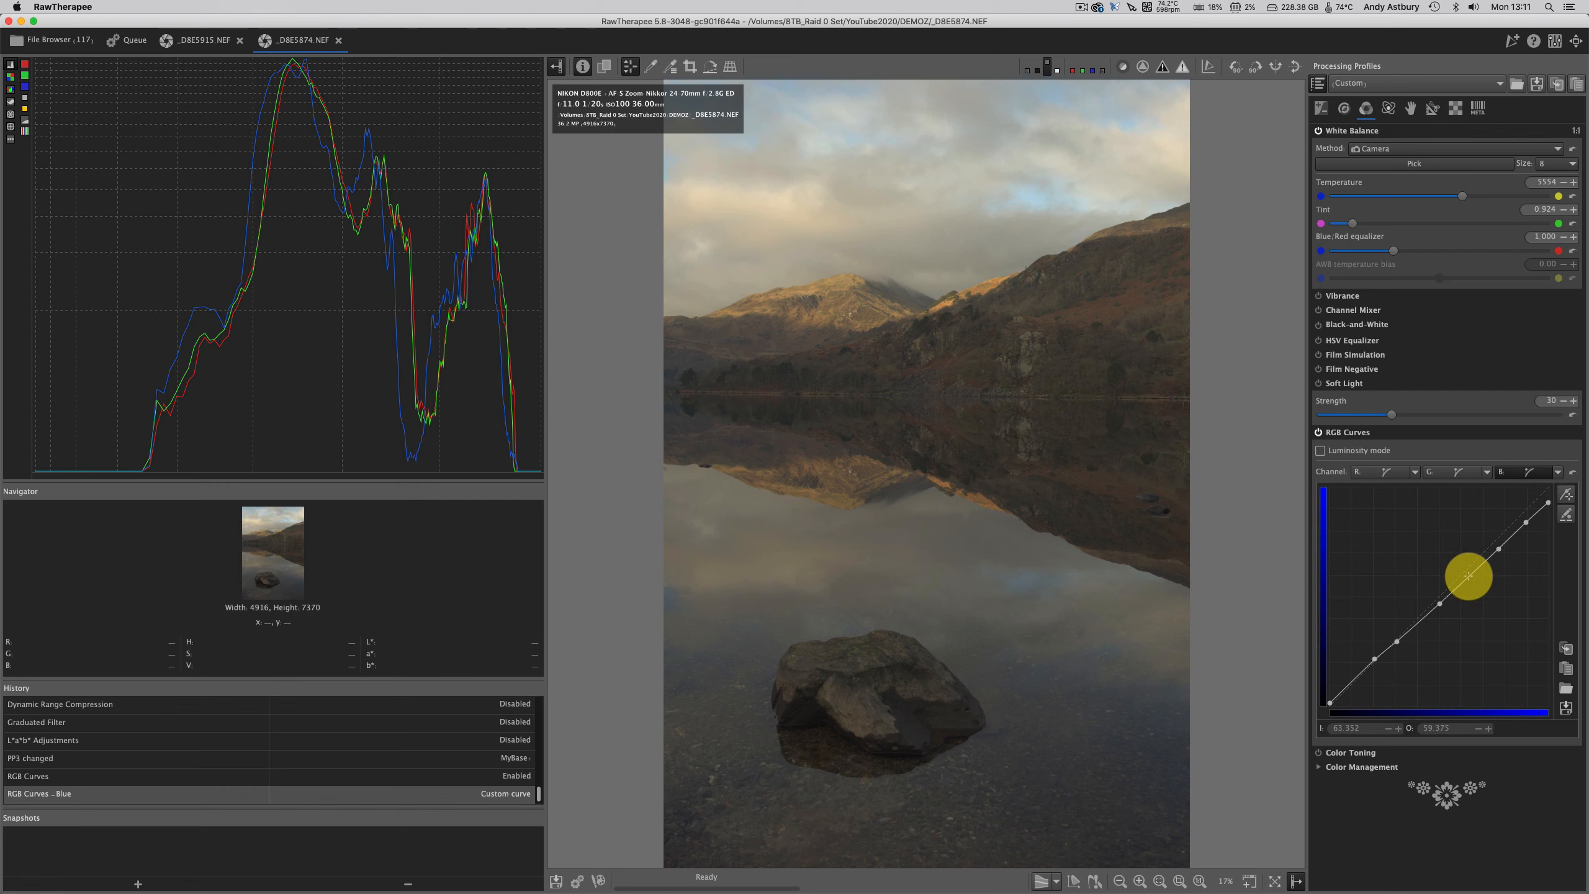
# - Add a slightly raised upper-midtone anchor to the blue curve and lift its midtone anchor to about 49 input, 50 output
pyautogui.moveTo(1468, 575); pyautogui.dragTo(1468, 573)
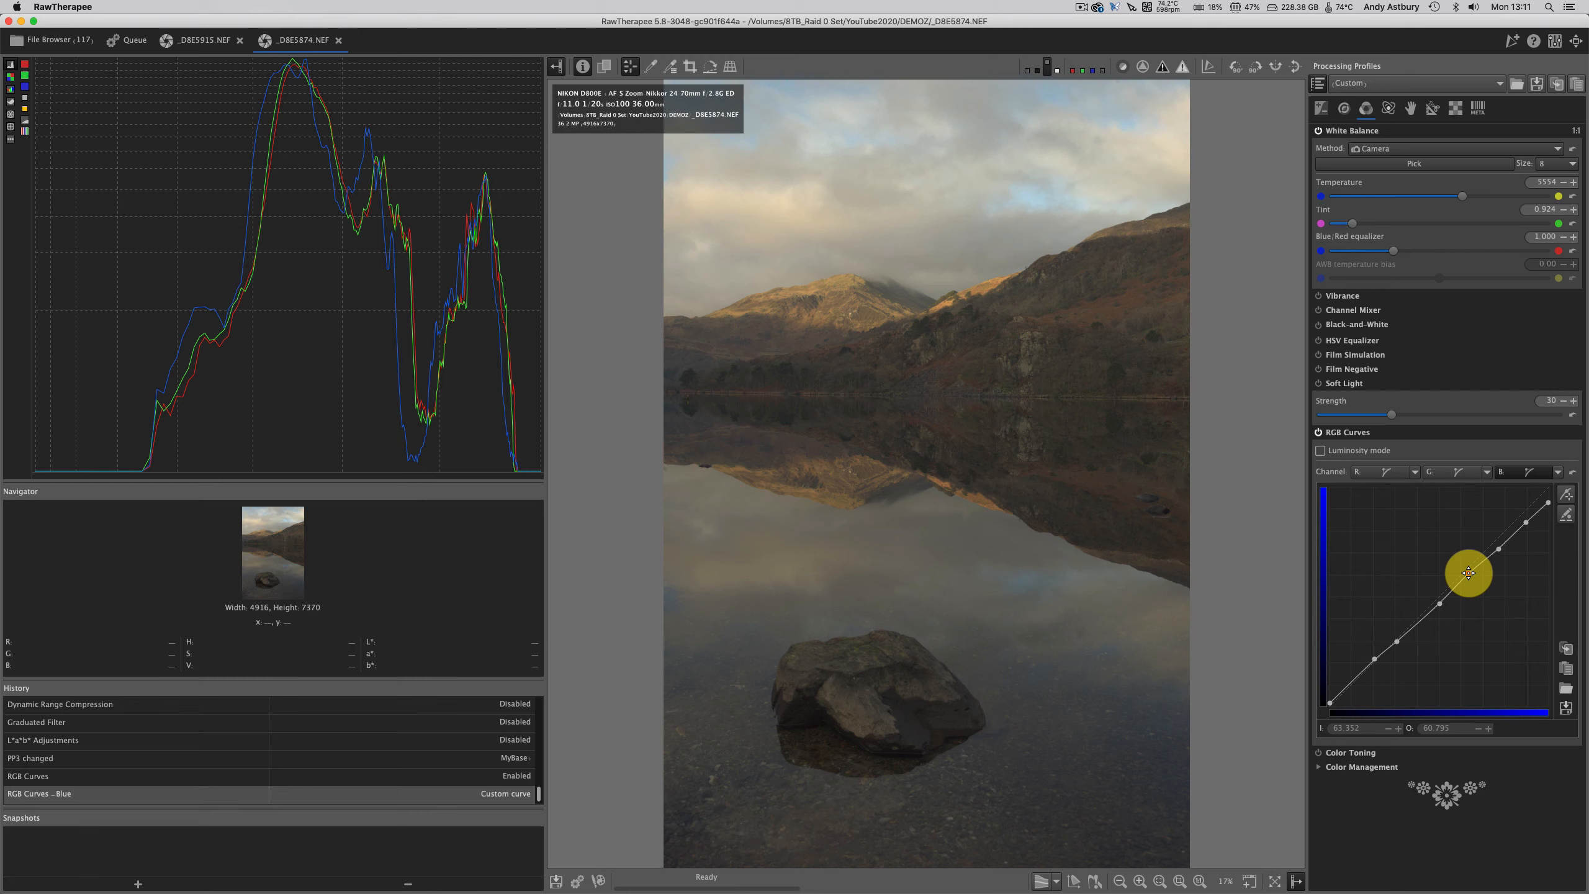
pyautogui.moveTo(1468, 570); pyautogui.dragTo(1466, 568)
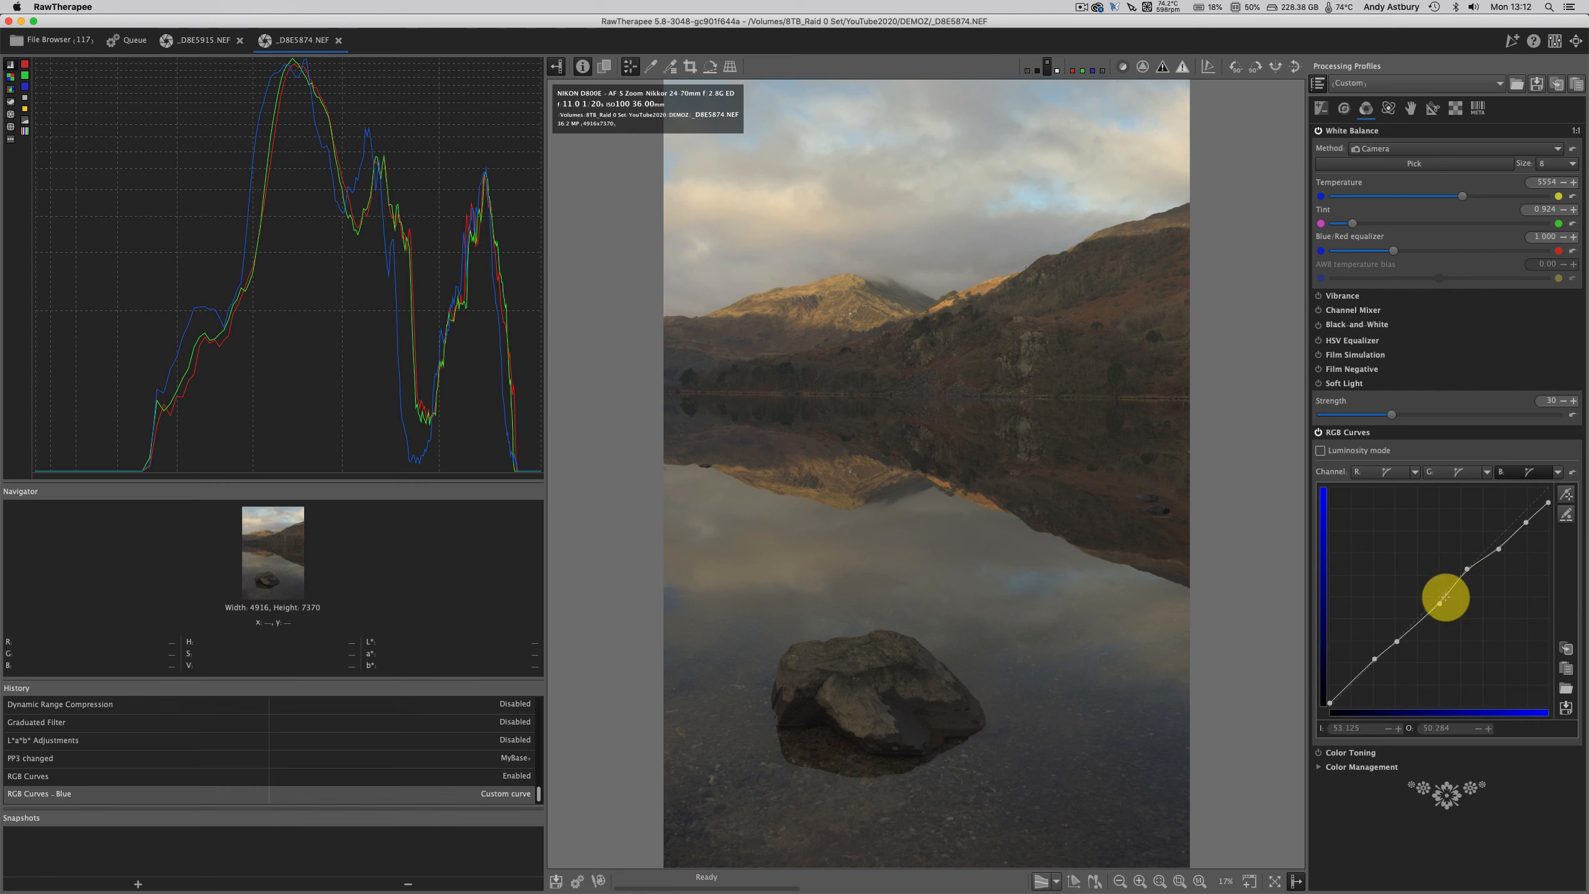
pyautogui.moveTo(1440, 603); pyautogui.dragTo(1437, 597)
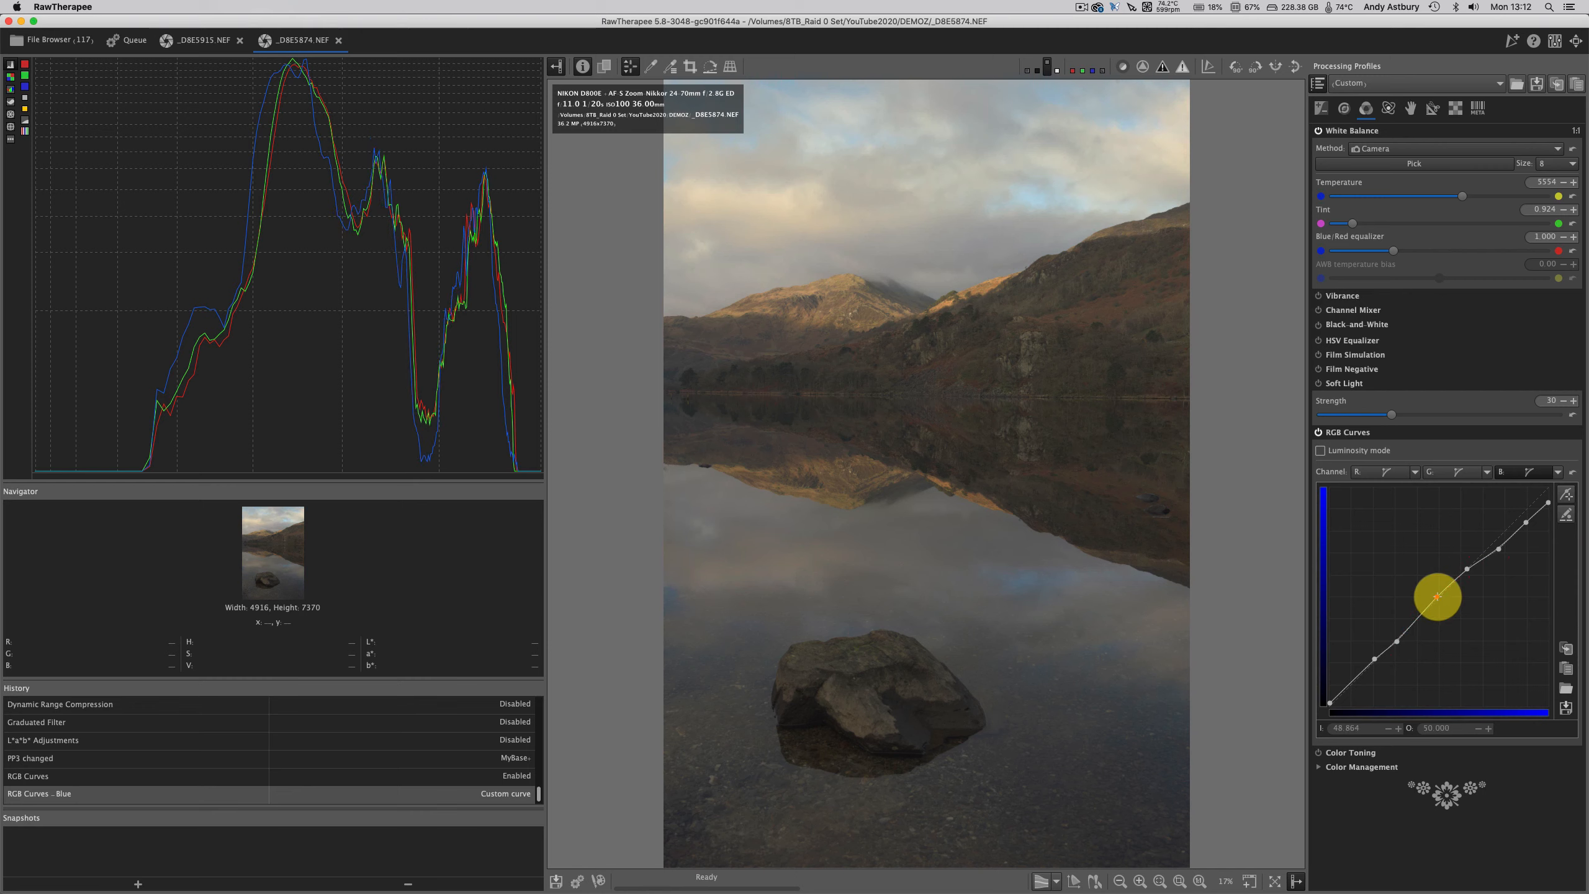
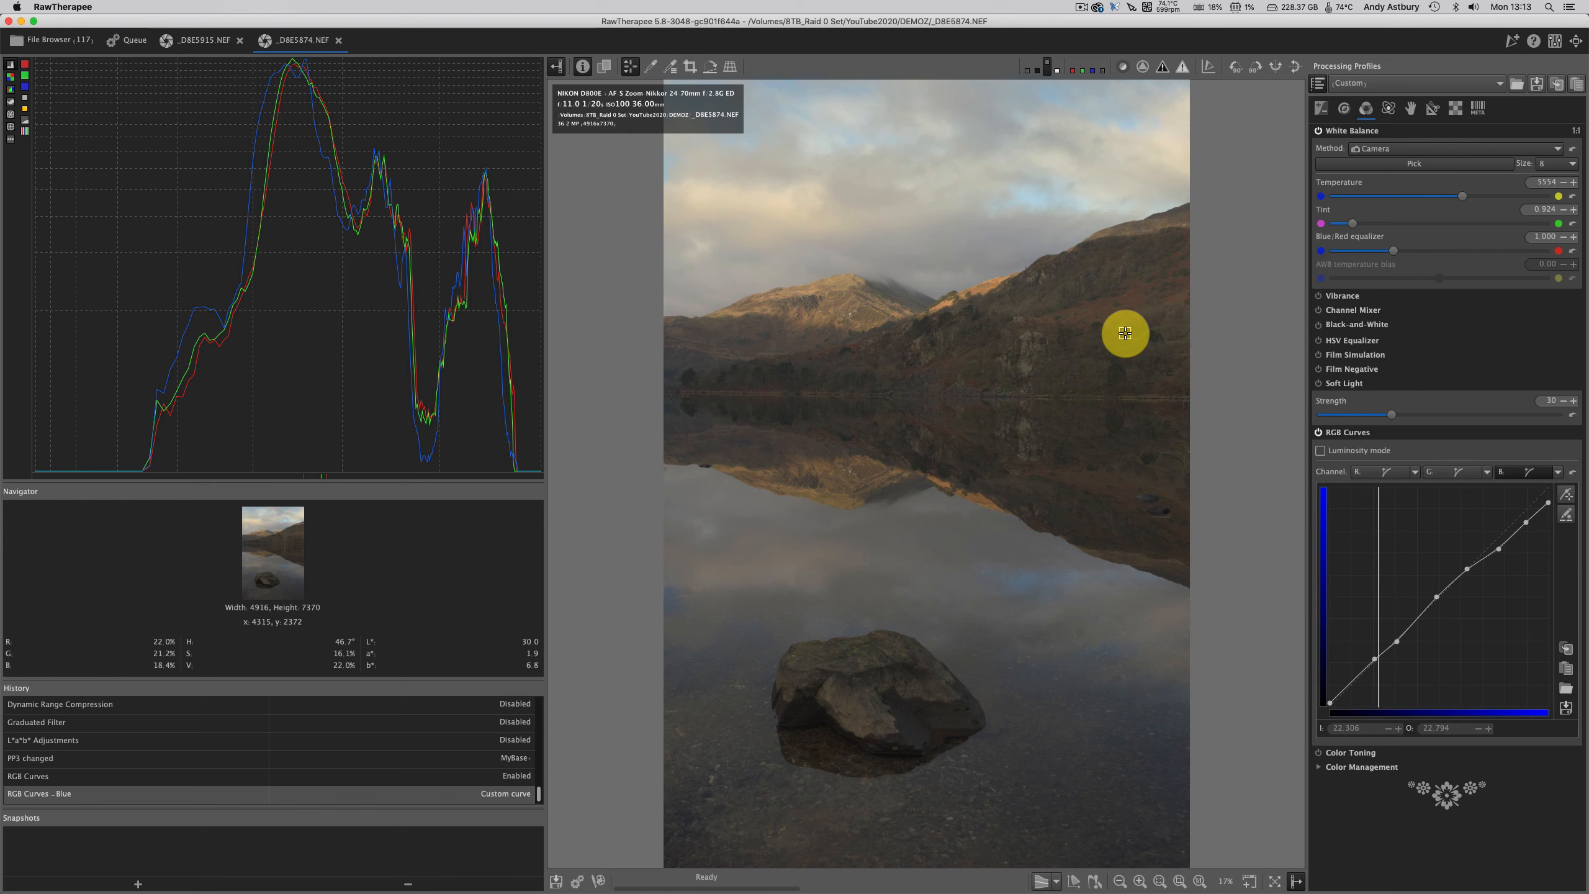
# - Enable Luminosity mode for the RGB curves and try lifting the red curve's shadows with a new point
pyautogui.click(1320, 451)
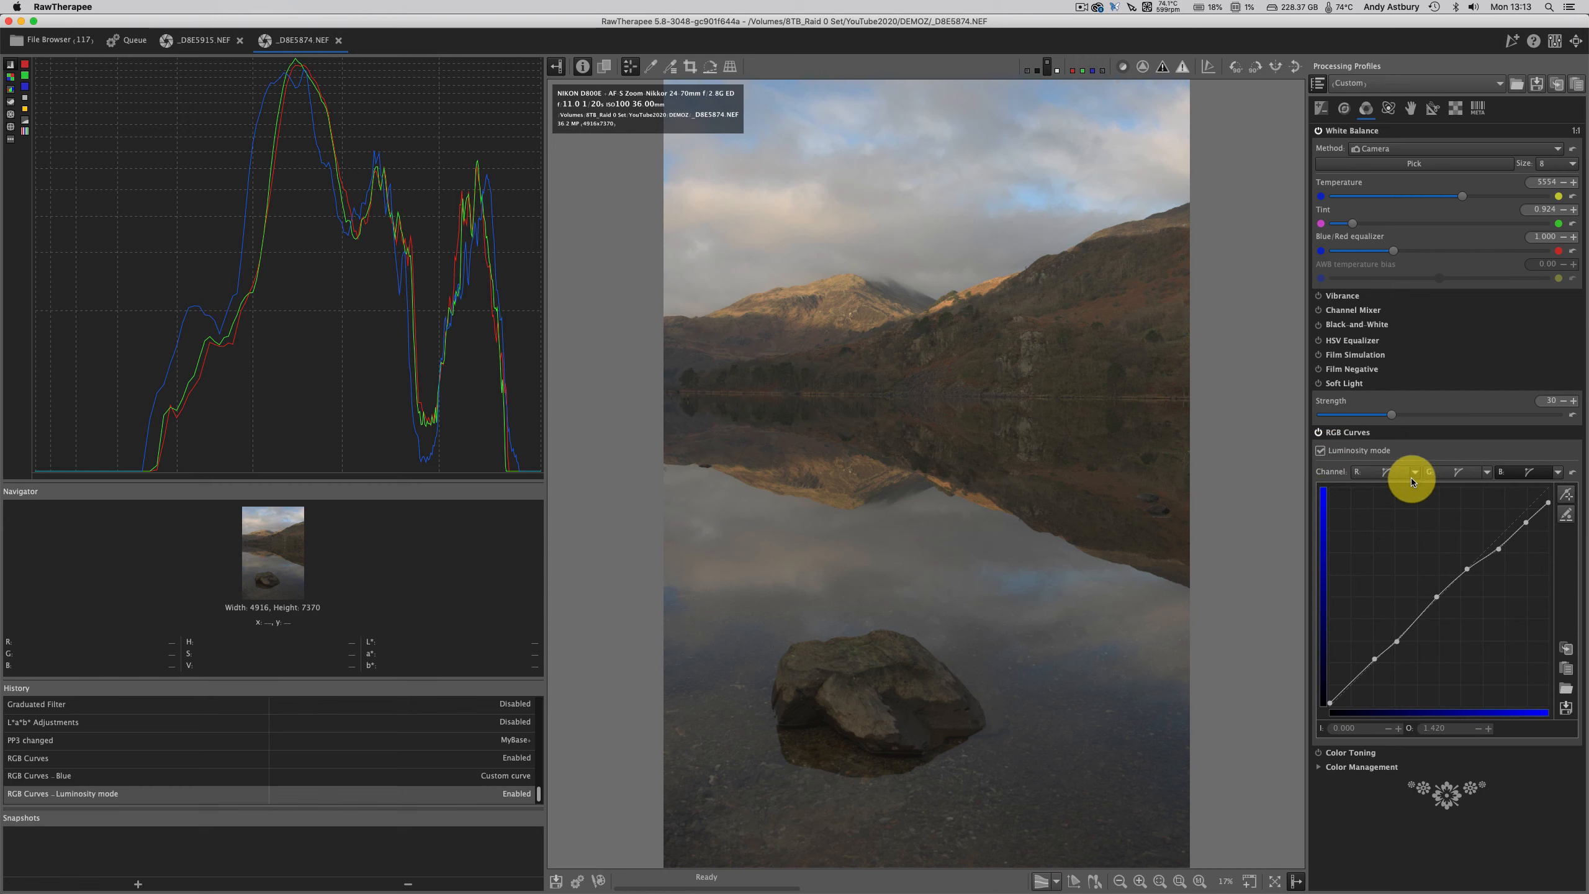
pyautogui.click(1383, 474)
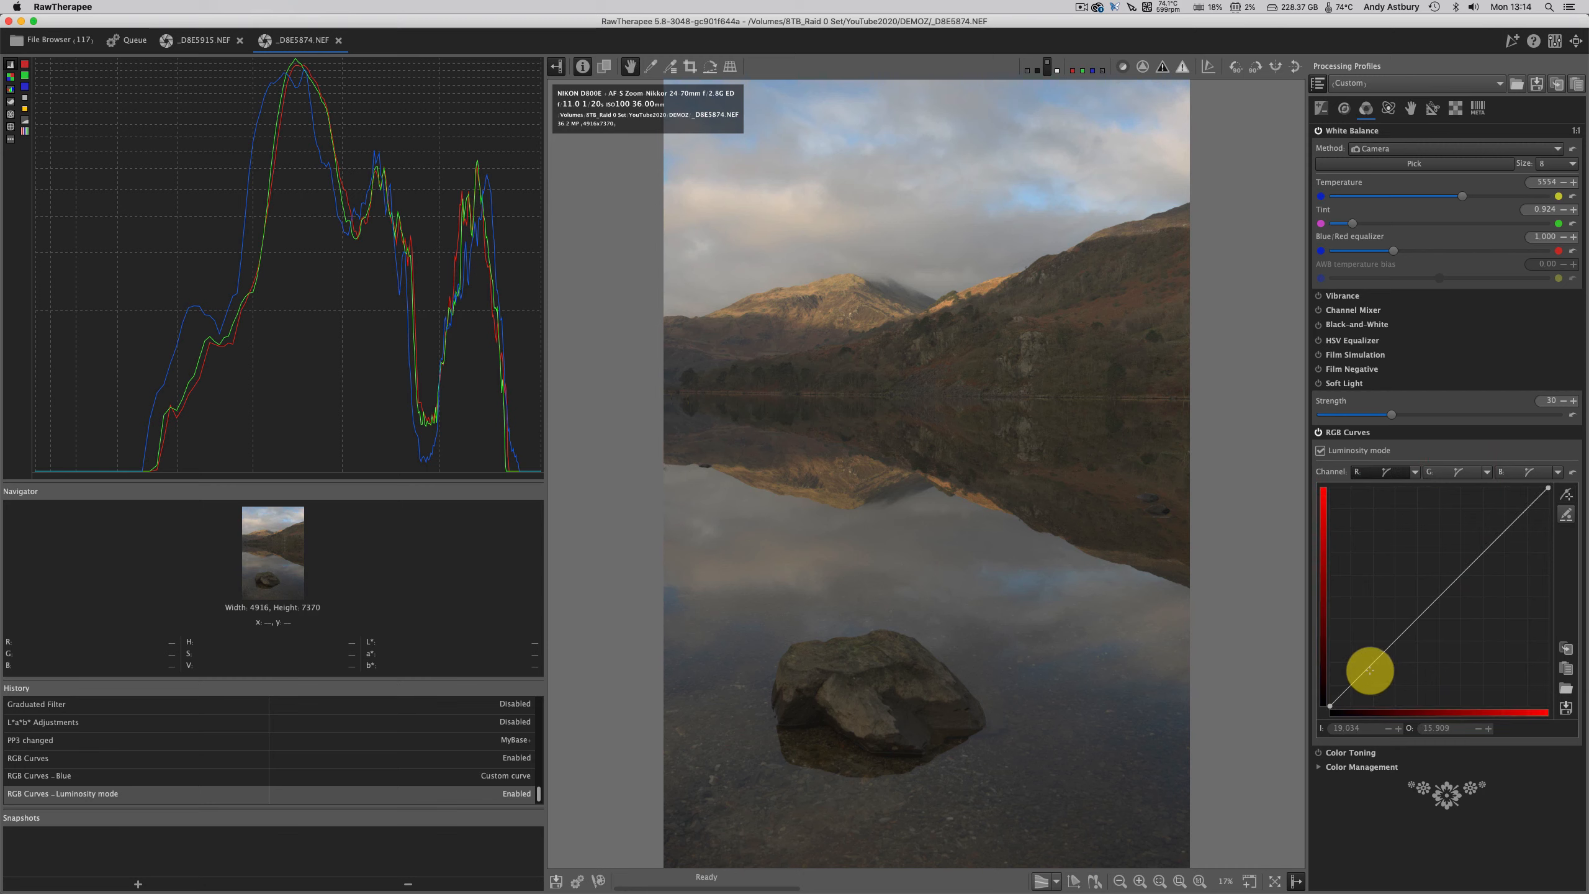
pyautogui.moveTo(1356, 658); pyautogui.dragTo(1351, 652)
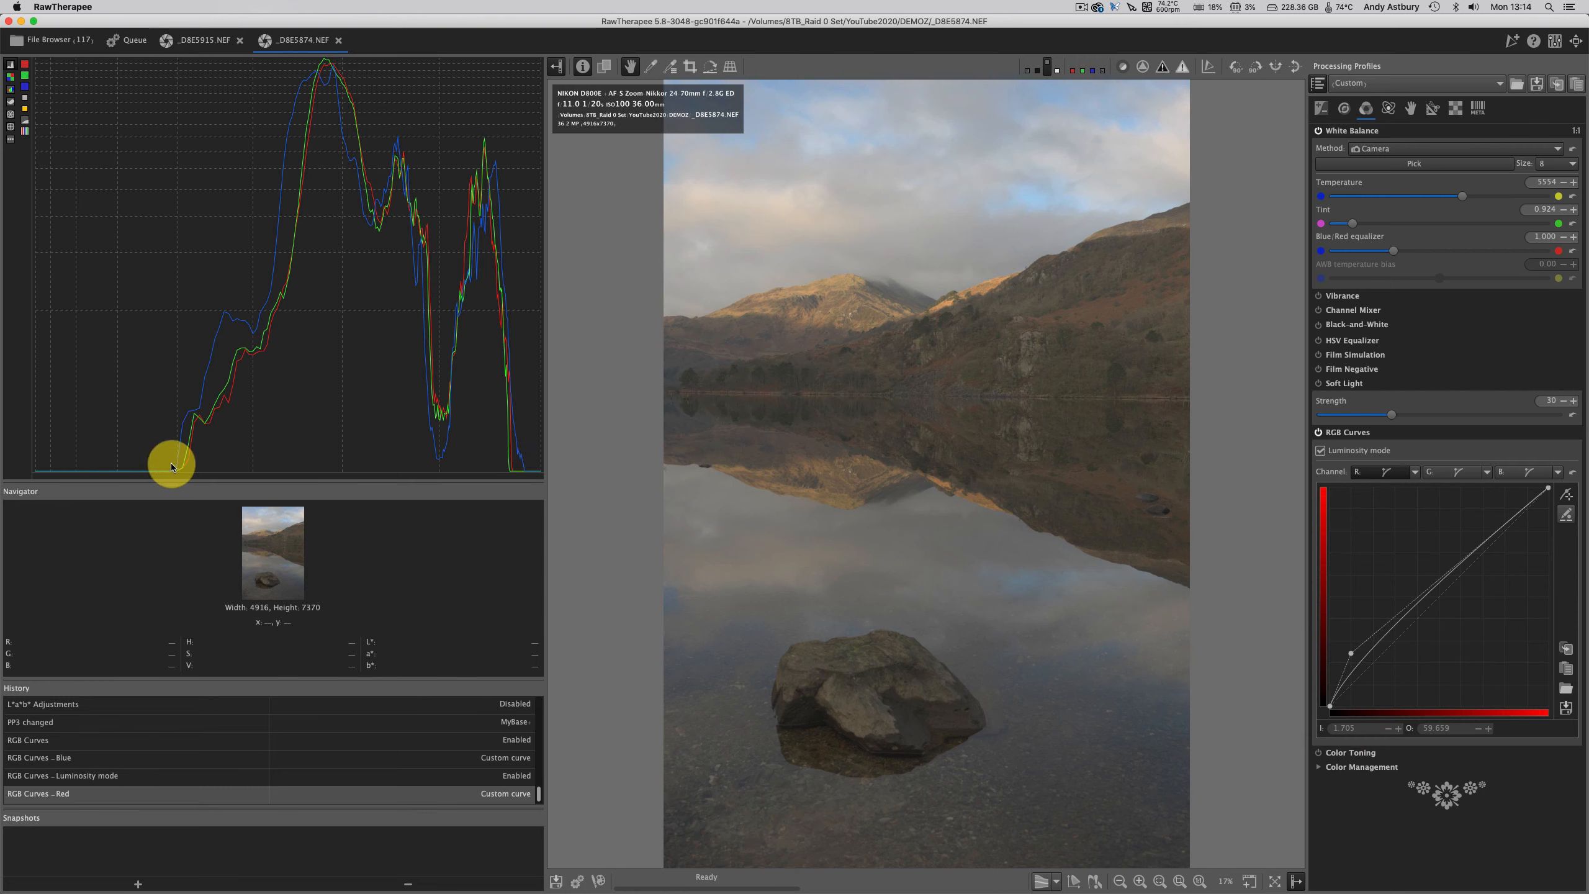
# - Reset the red curve to a straight line and disable Luminosity mode, returning to the blue curve
pyautogui.click(1572, 474)
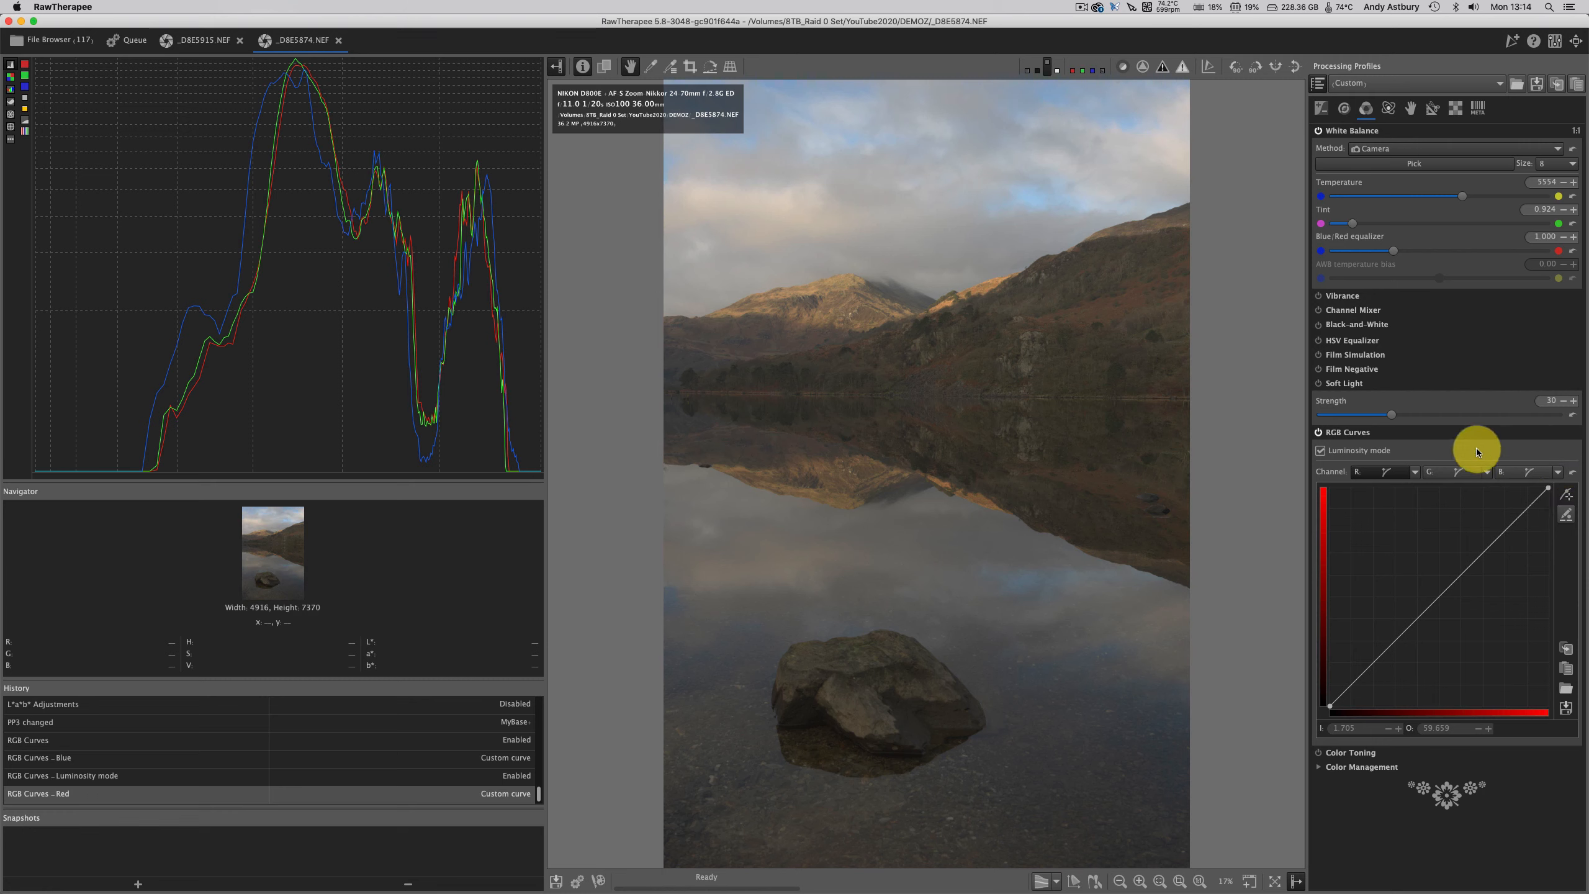
pyautogui.click(1321, 452)
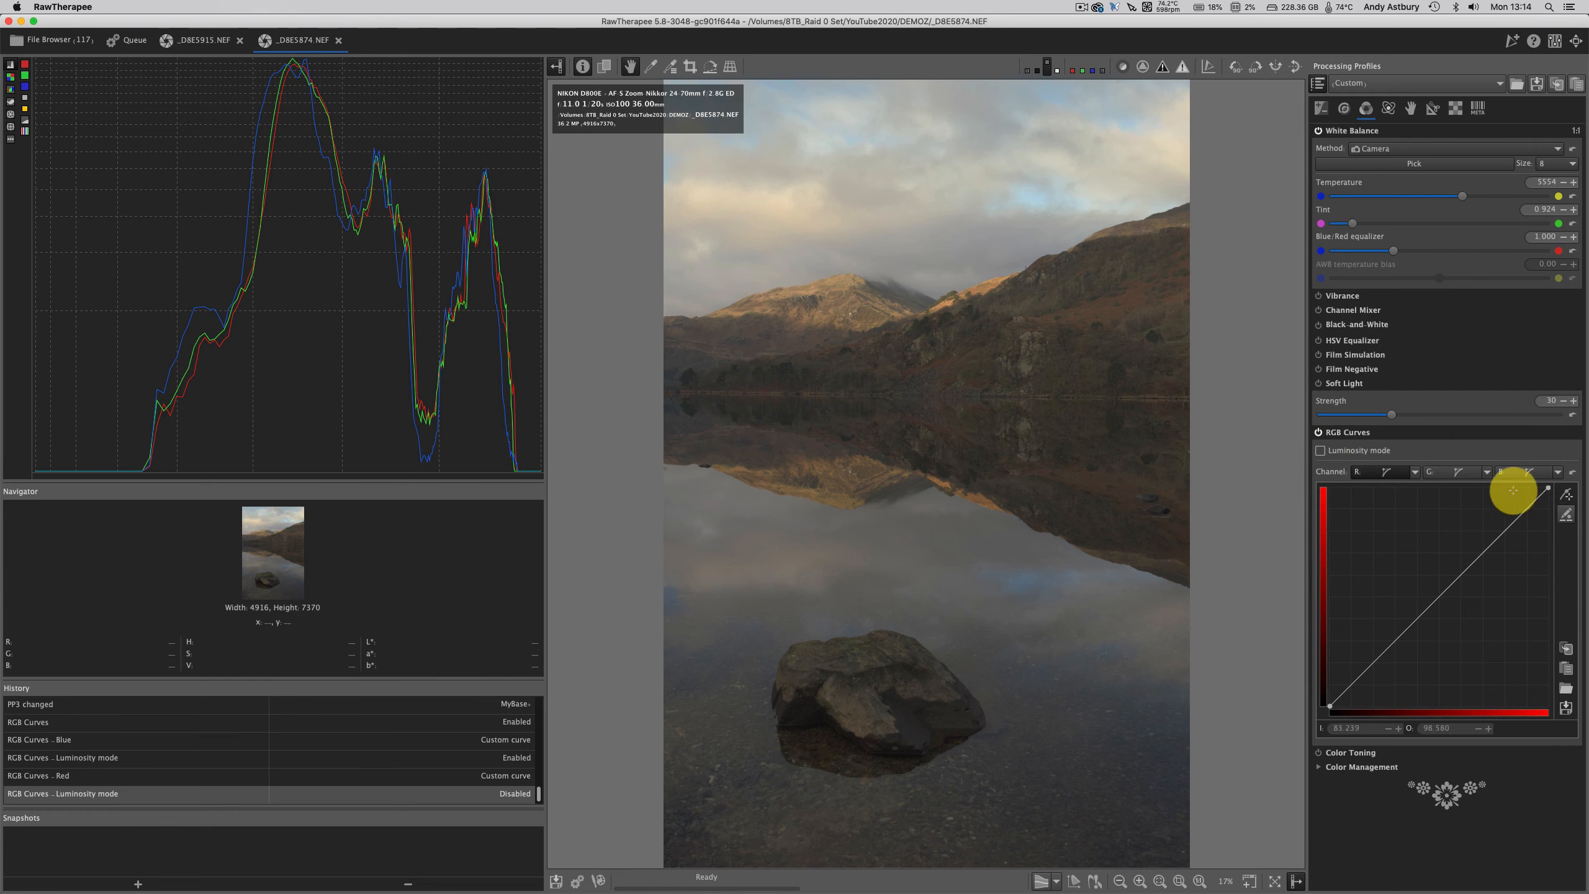
pyautogui.click(1538, 472)
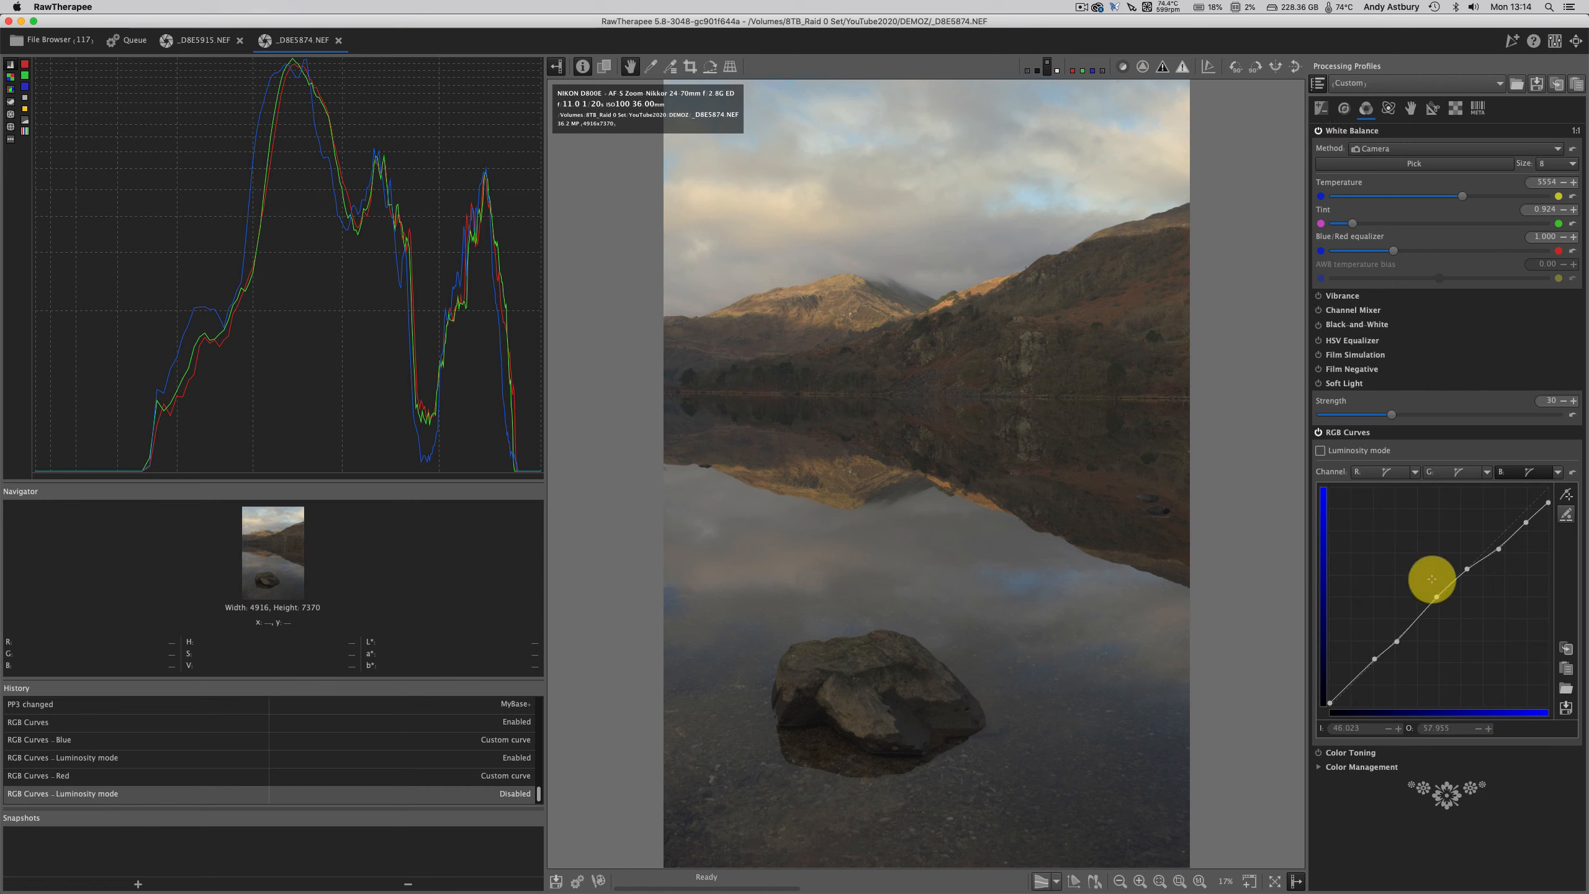
# - Enable the Graduated Filter with an angle of 180 and a strength of -0.68 to brighten the foreground
pyautogui.click(1321, 107)
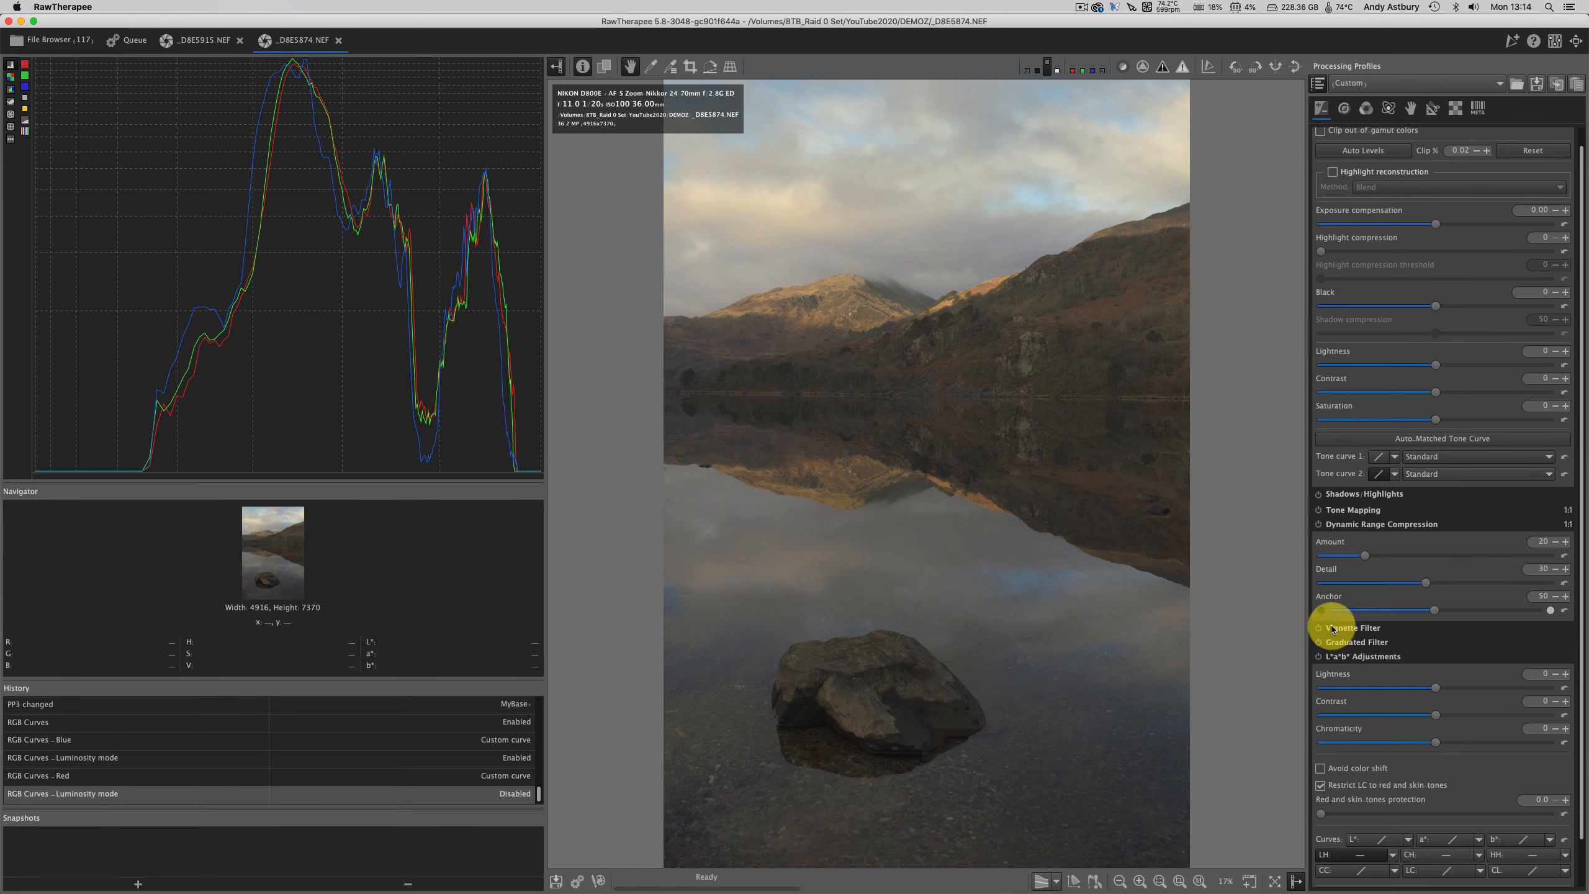
pyautogui.click(1319, 643)
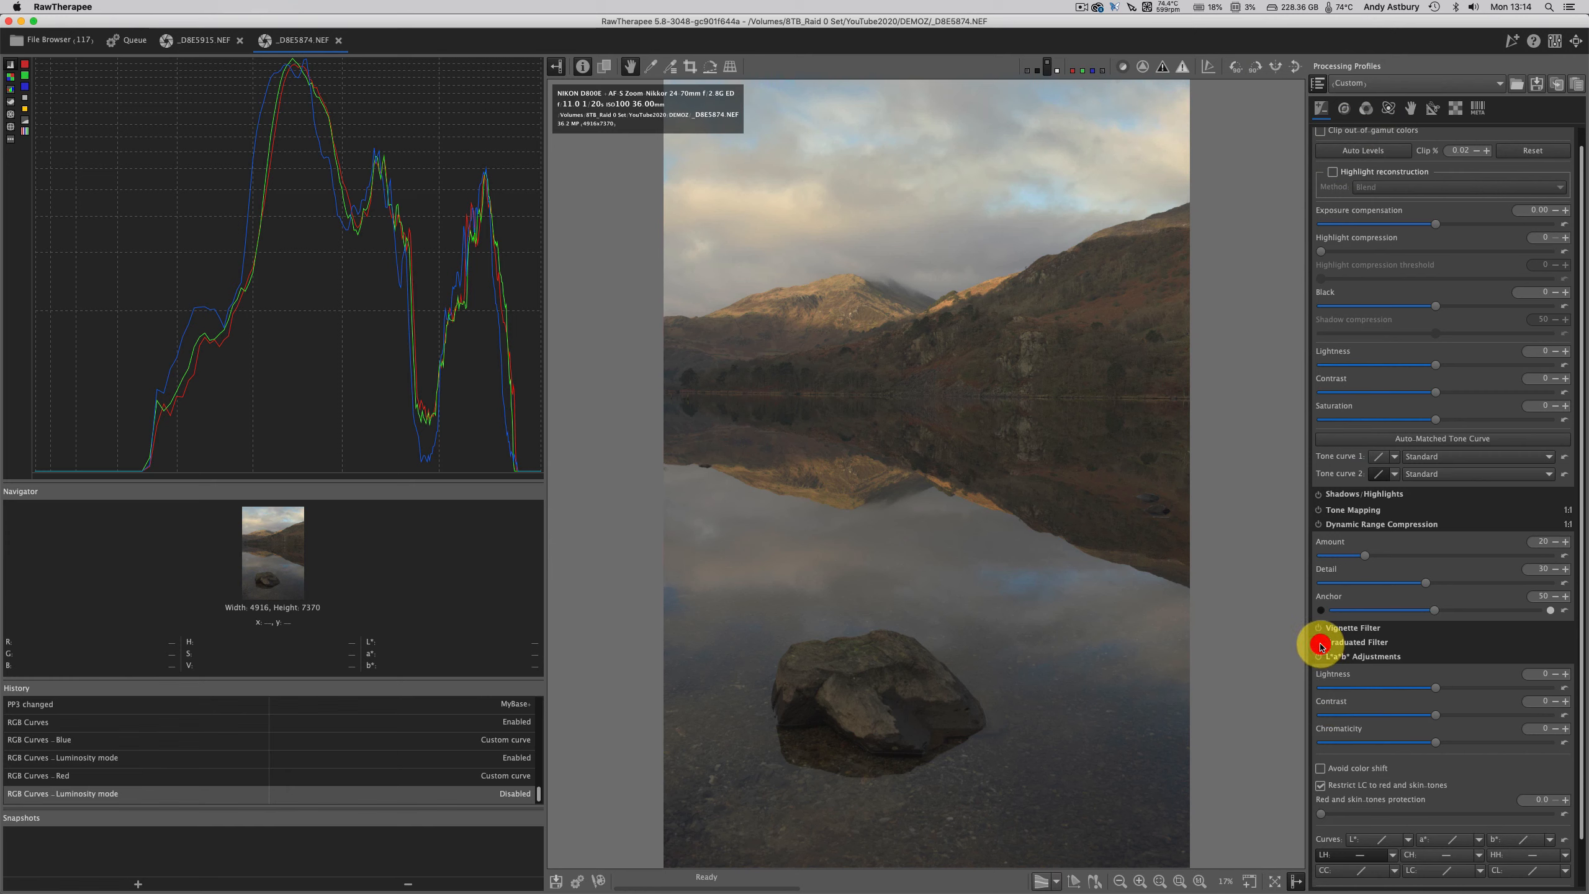
pyautogui.click(1357, 640)
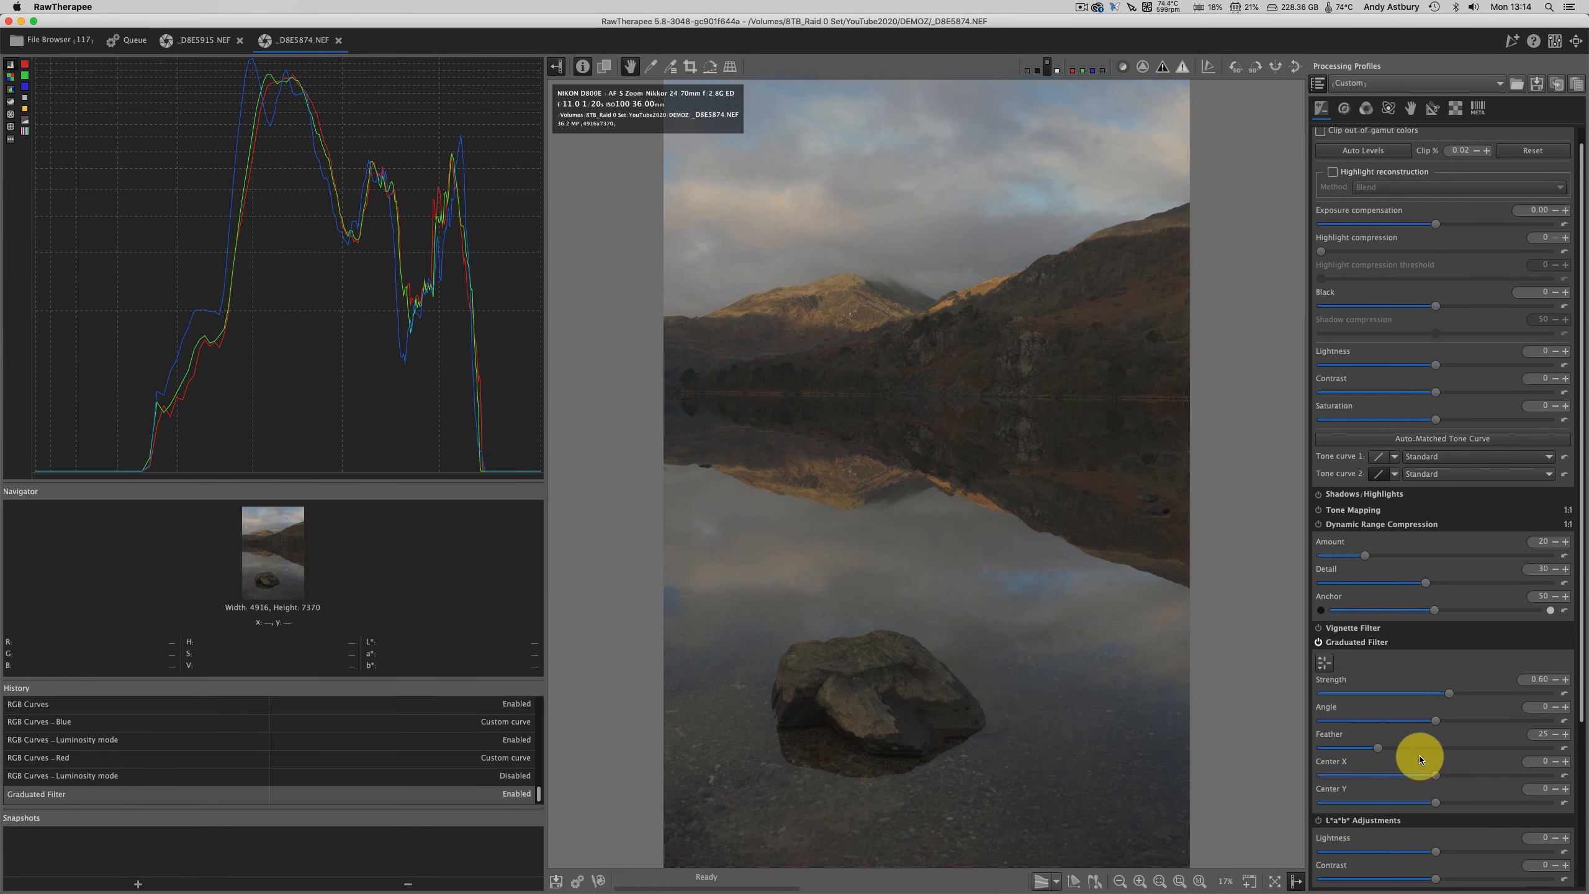
pyautogui.doubleClick(1548, 709)
pyautogui.write('18')
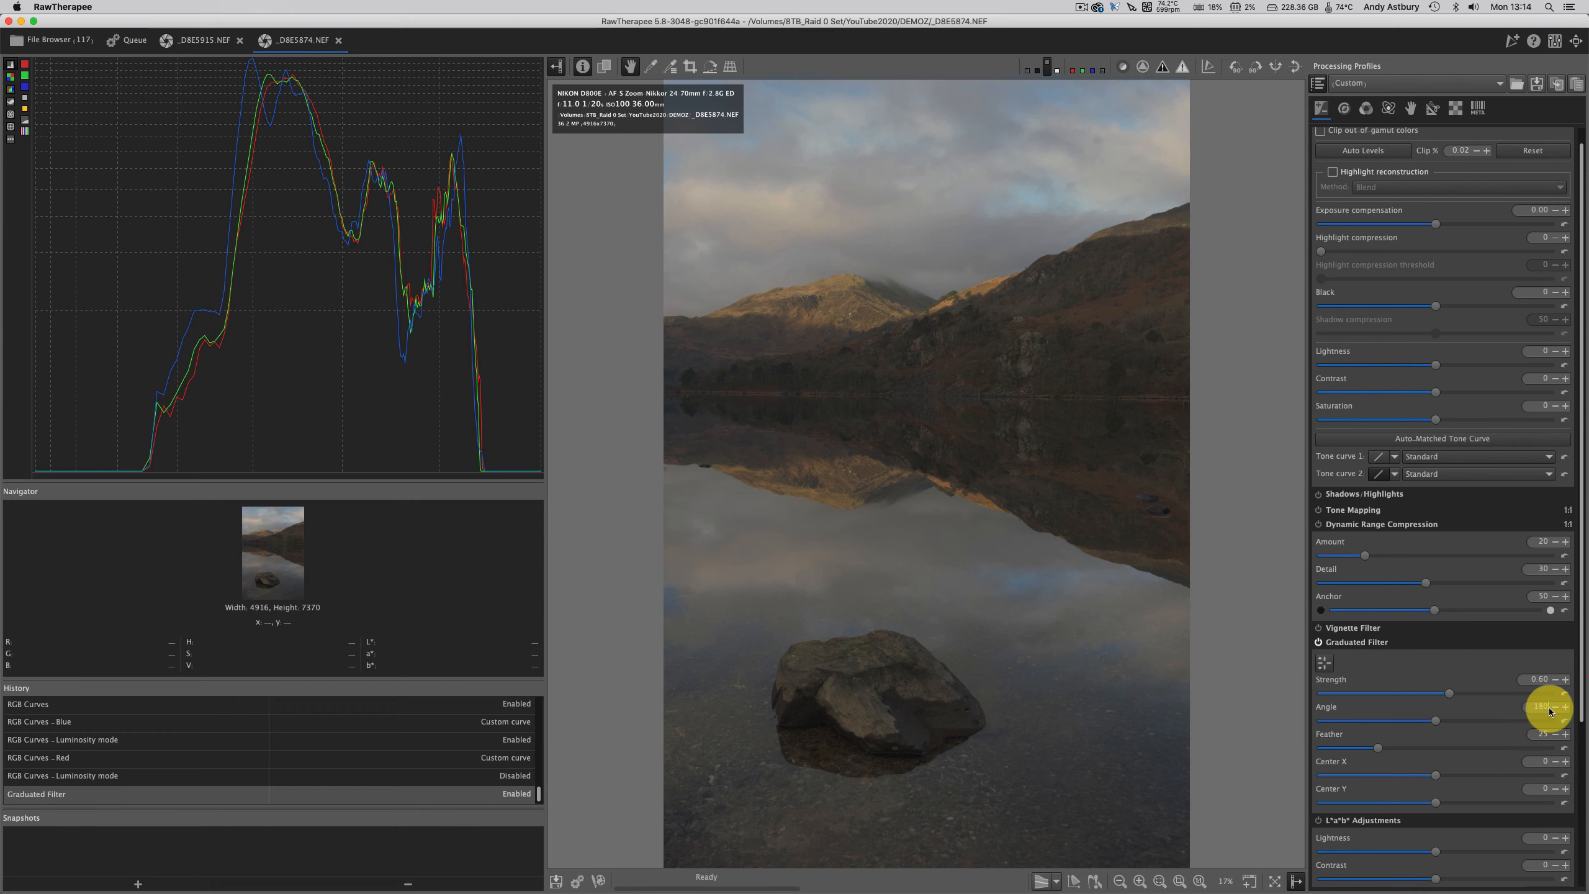
pyautogui.write('0')
pyautogui.press('Return')
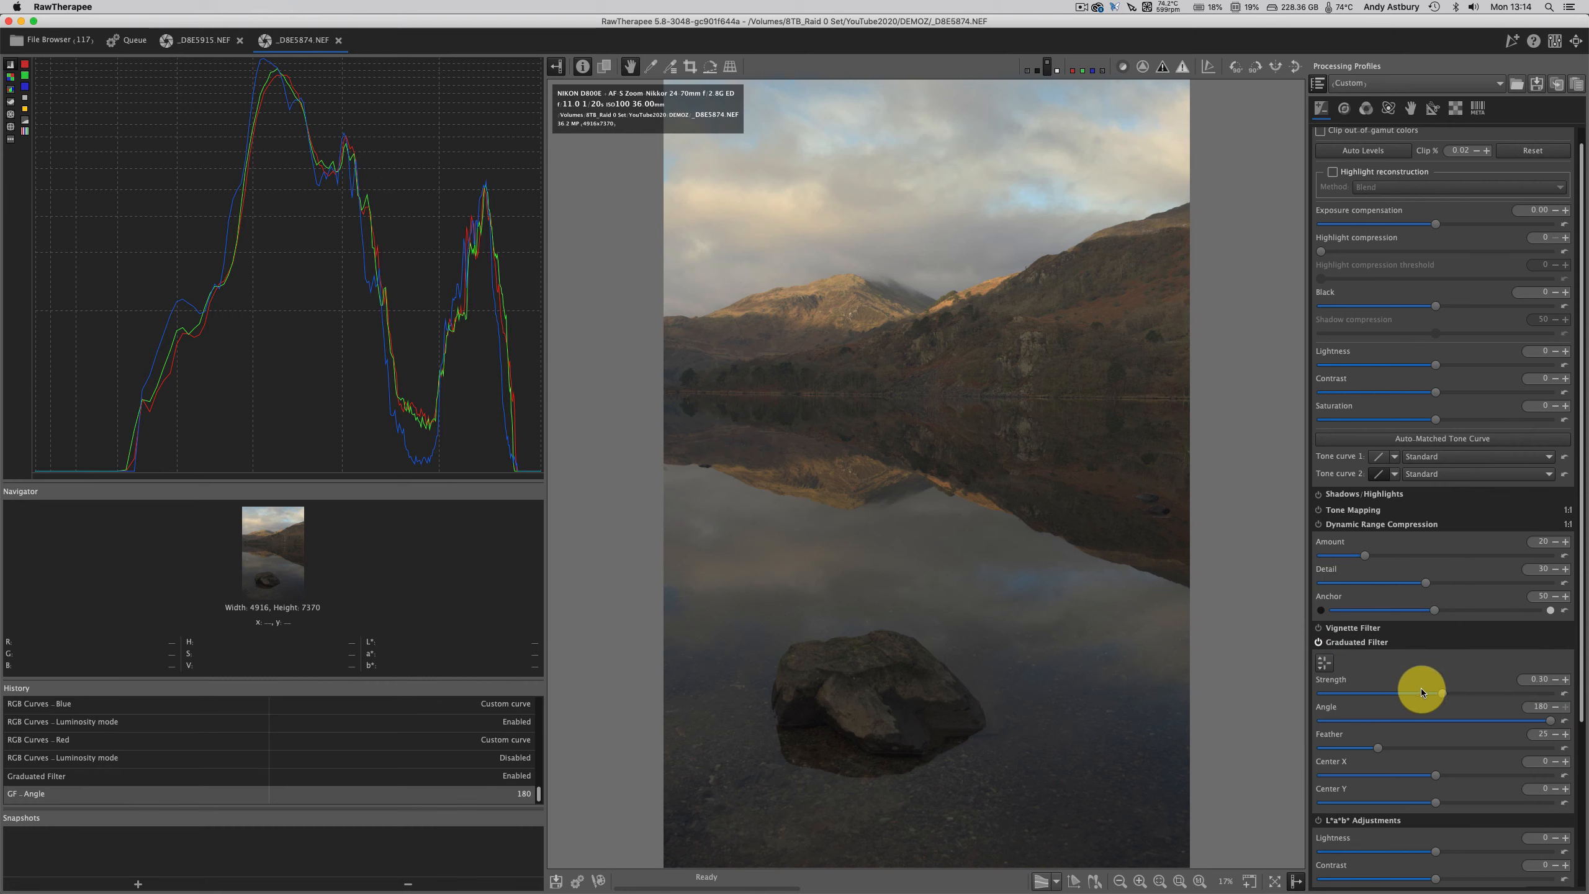
pyautogui.moveTo(1420, 687); pyautogui.dragTo(1420, 692)
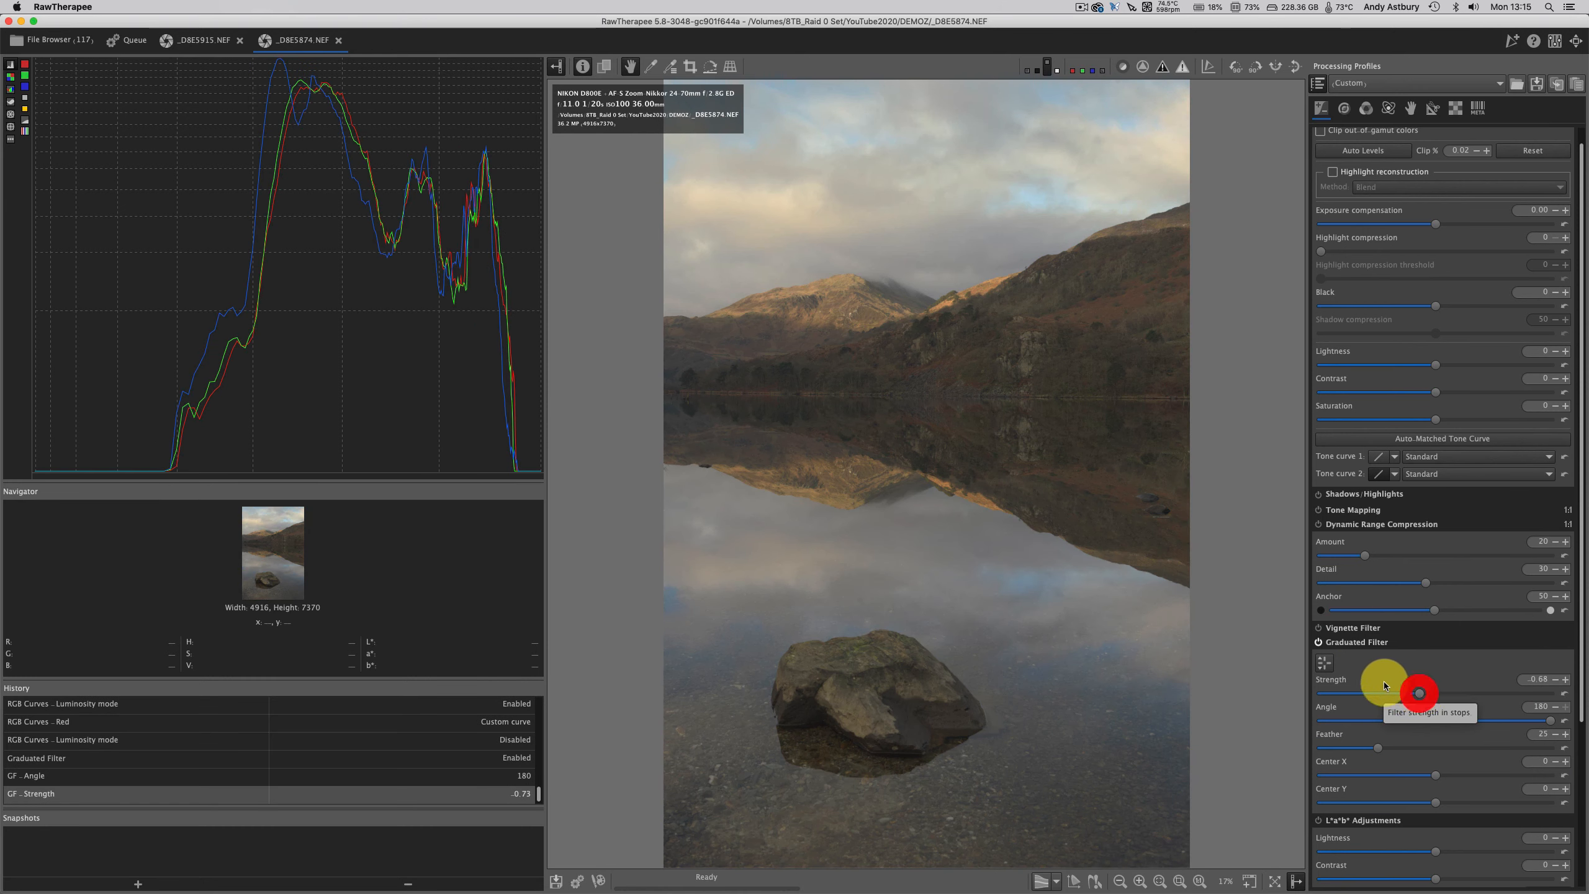
# - Adjust the graduated filter on the image to feather 45 and centre X 1, Y -21, with a strength of -1.03
pyautogui.click(1324, 662)
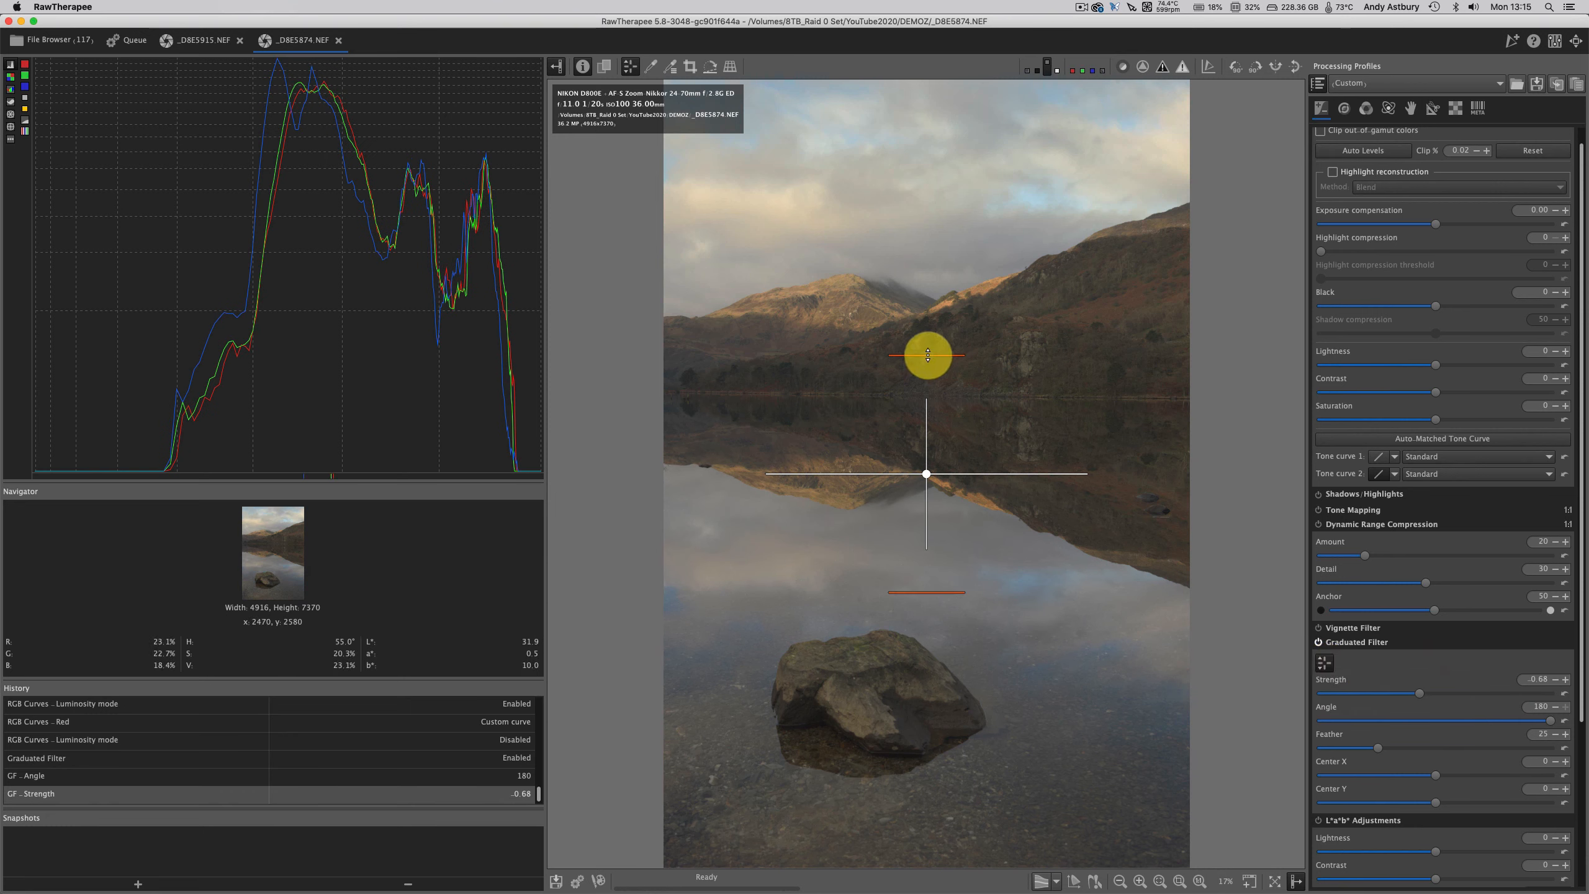
pyautogui.moveTo(928, 355); pyautogui.dragTo(930, 256)
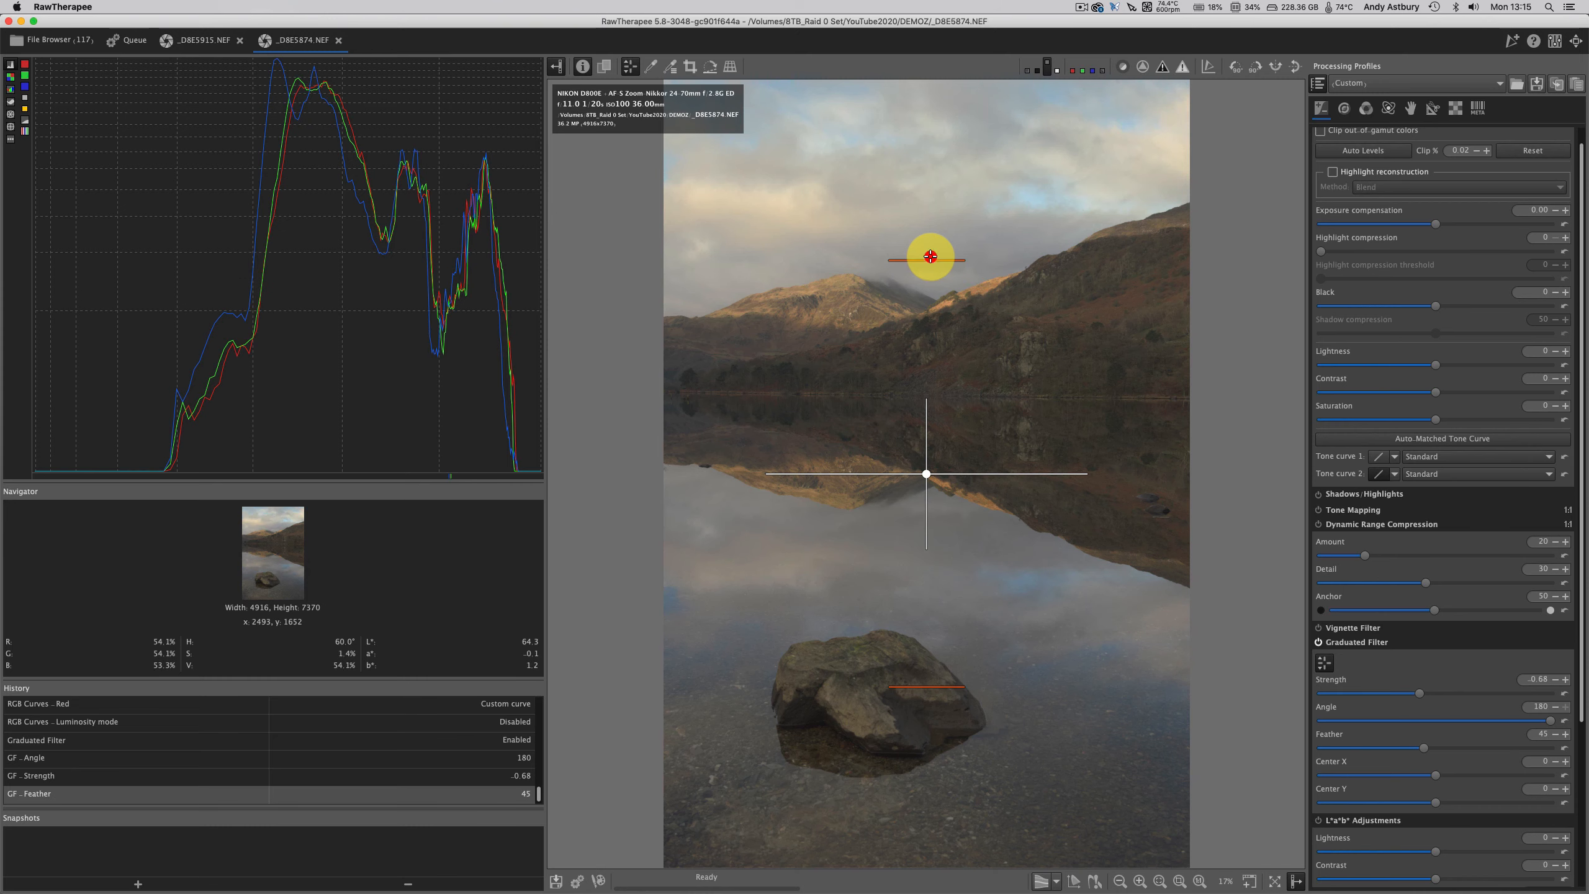
pyautogui.moveTo(926, 470); pyautogui.dragTo(932, 388)
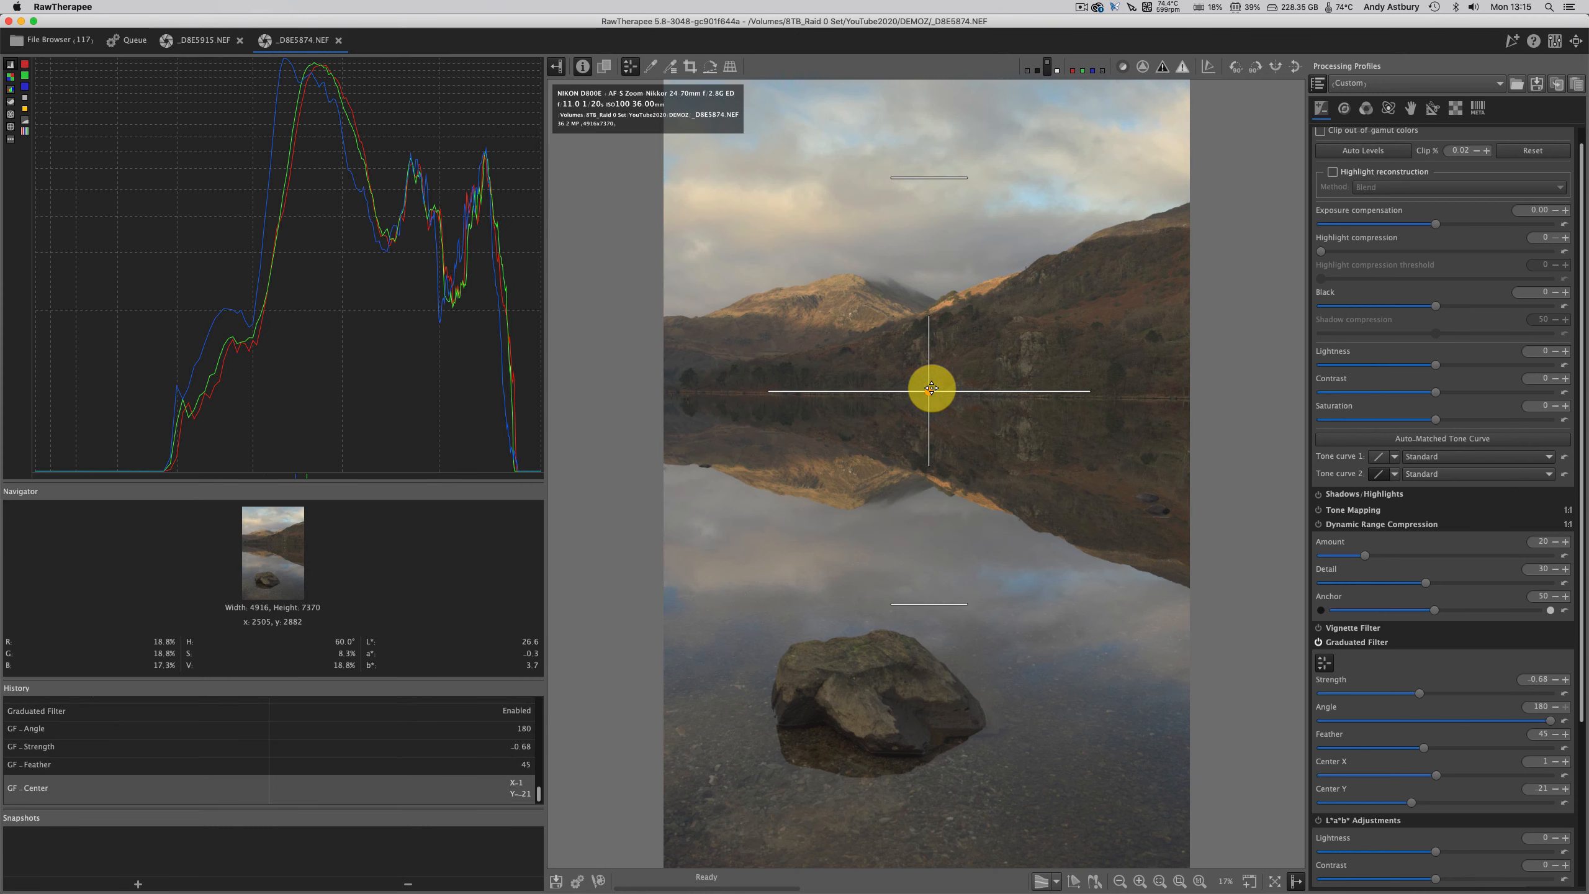
pyautogui.click(932, 388)
pyautogui.click(1413, 693)
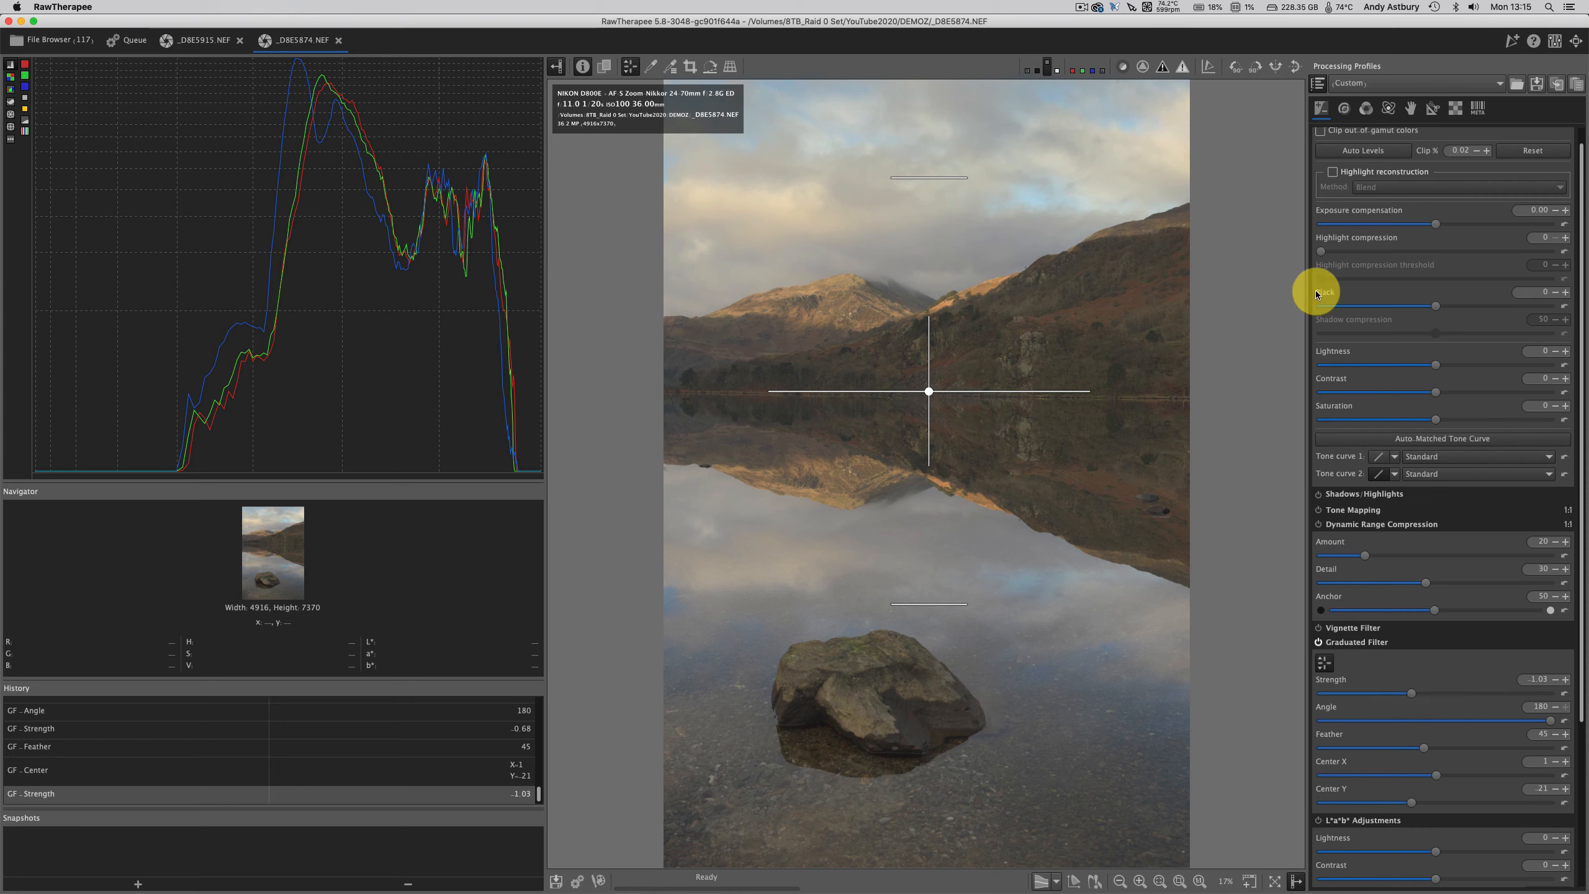
# - Apply the custom MyBase processing profile to the _D8E5874.NEF lake photo
pyautogui.click(1363, 84)
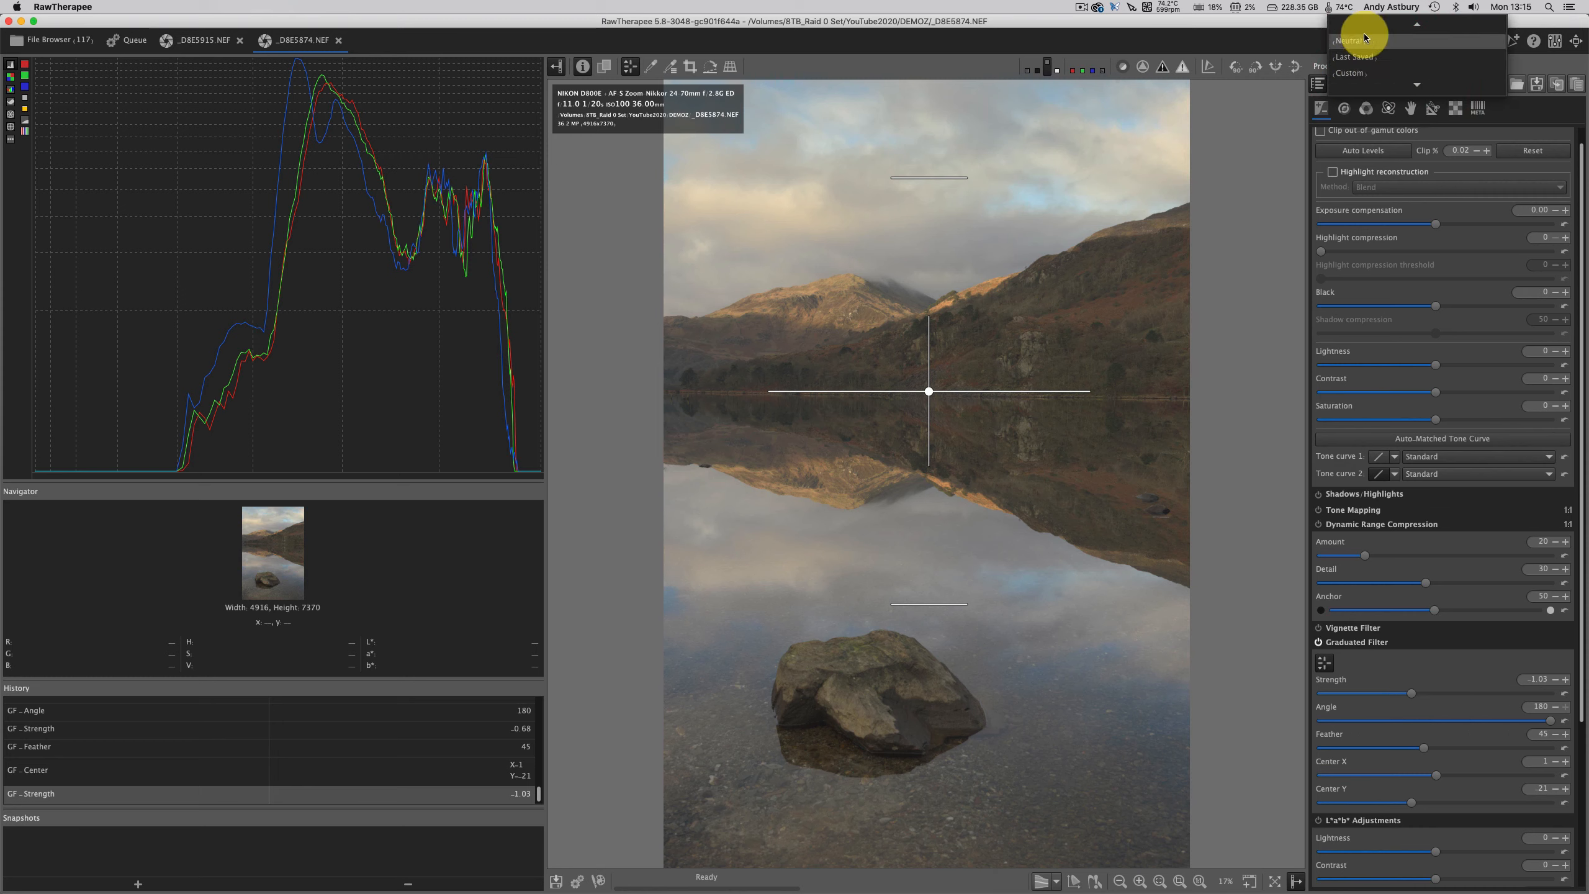
pyautogui.moveTo(1360, 36)
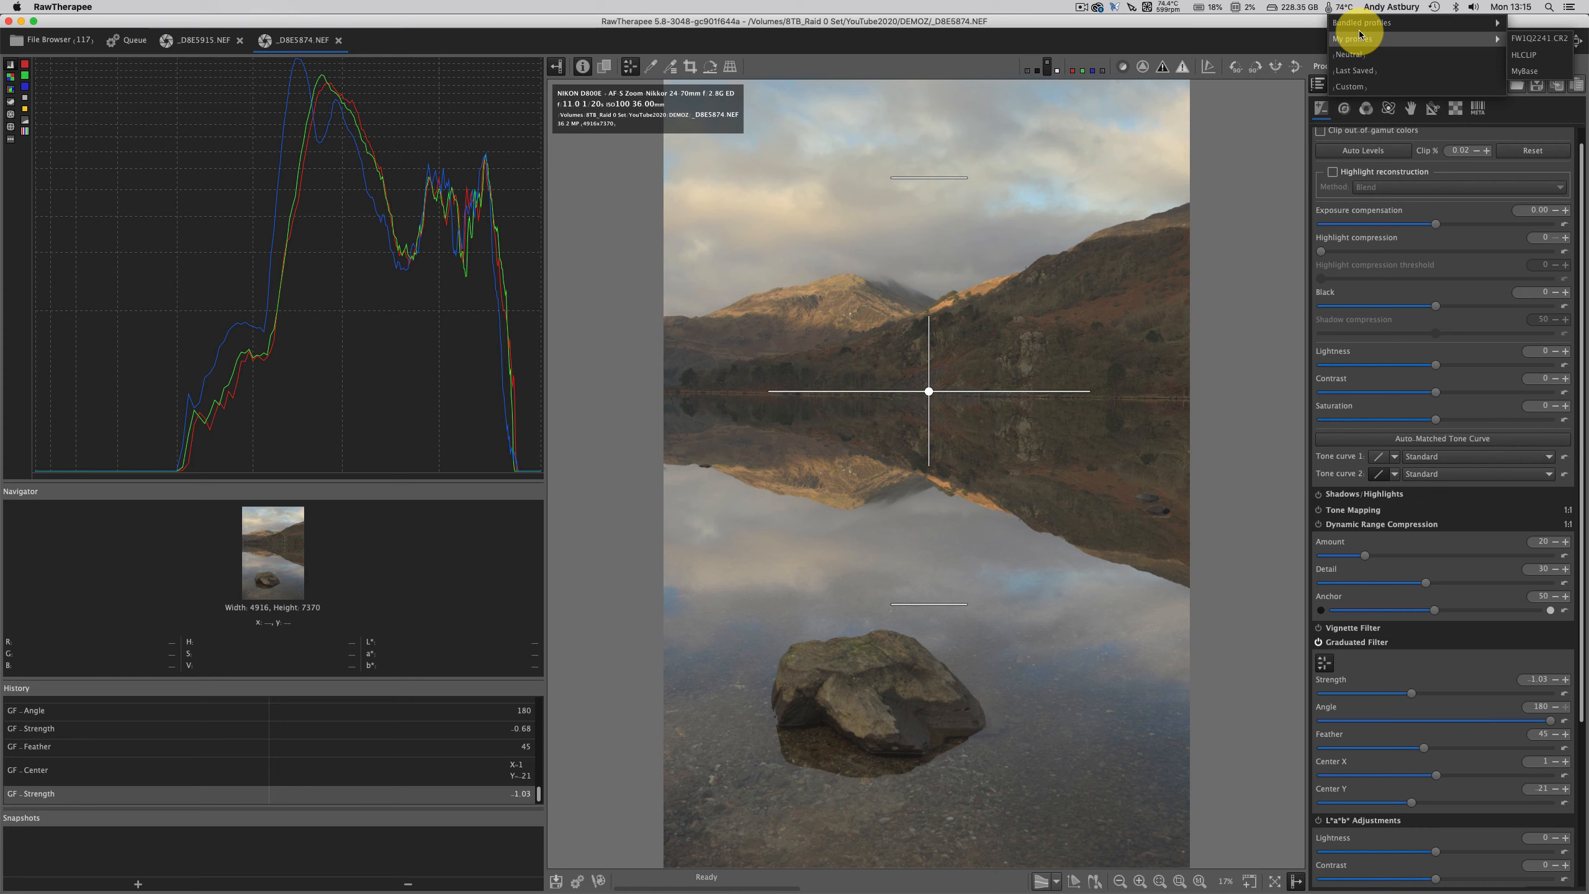
pyautogui.click(1530, 73)
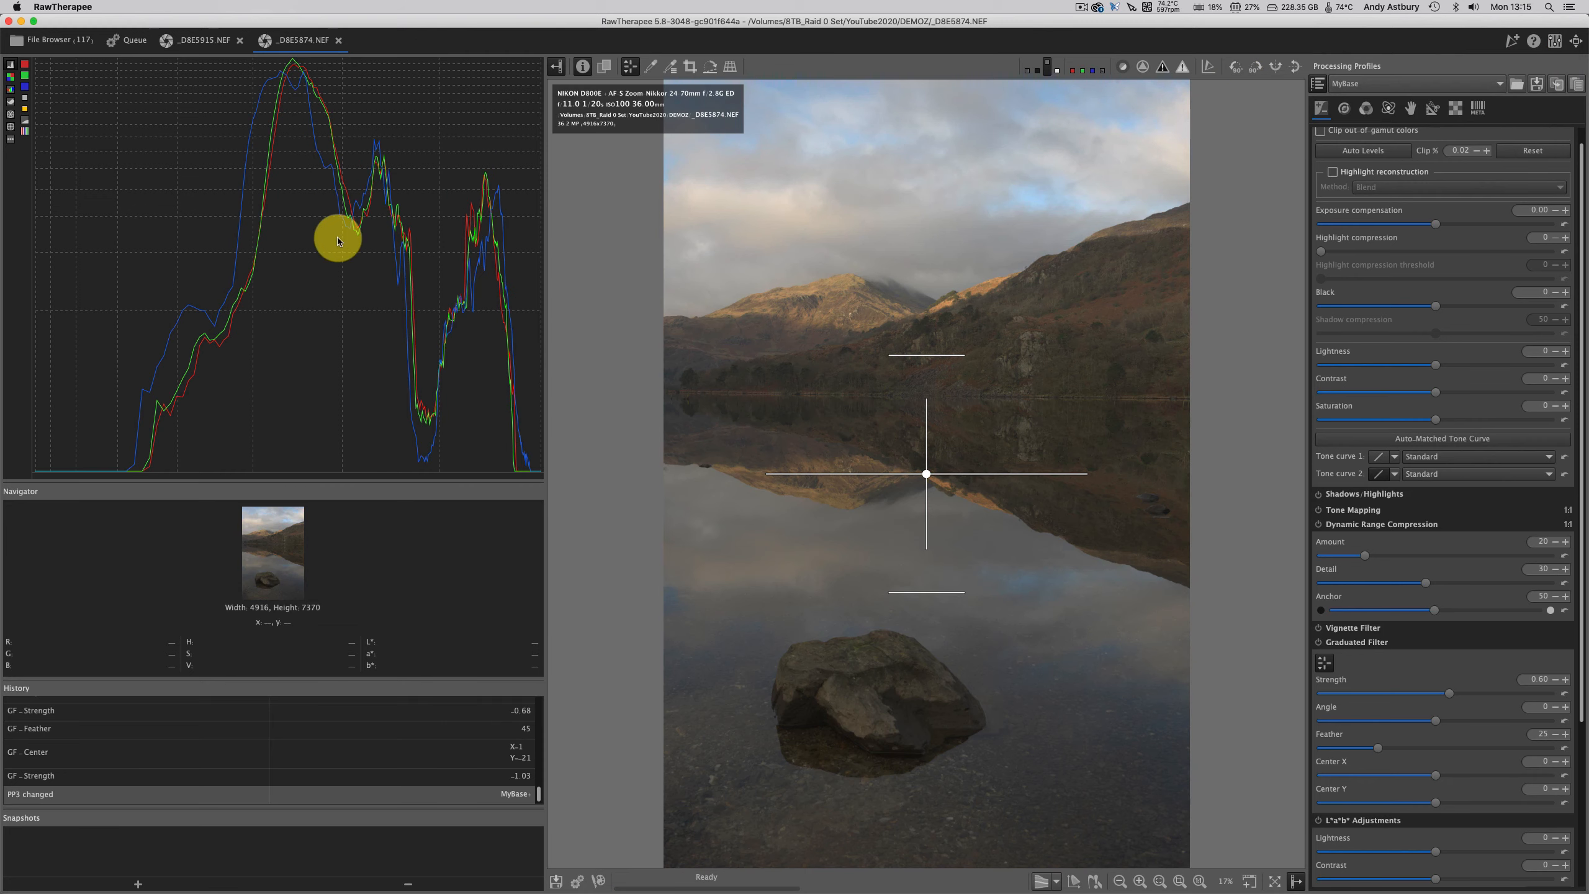
# - Switch to the _D8E5915.NEF boathouse photo and apply the custom MyBase processing profile to it
pyautogui.click(202, 41)
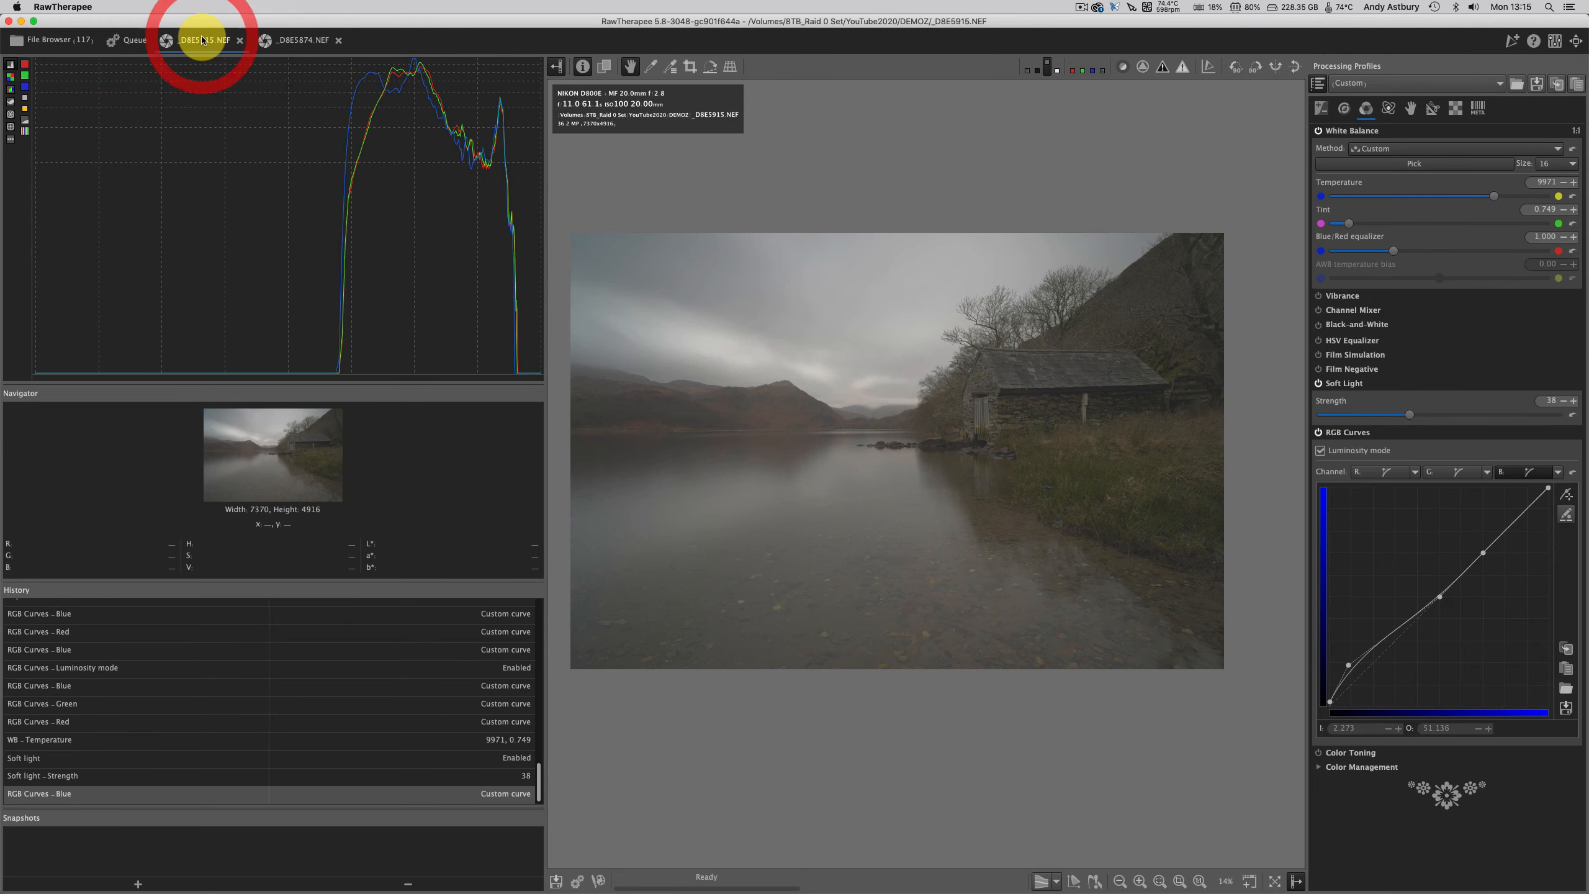
pyautogui.click(1478, 77)
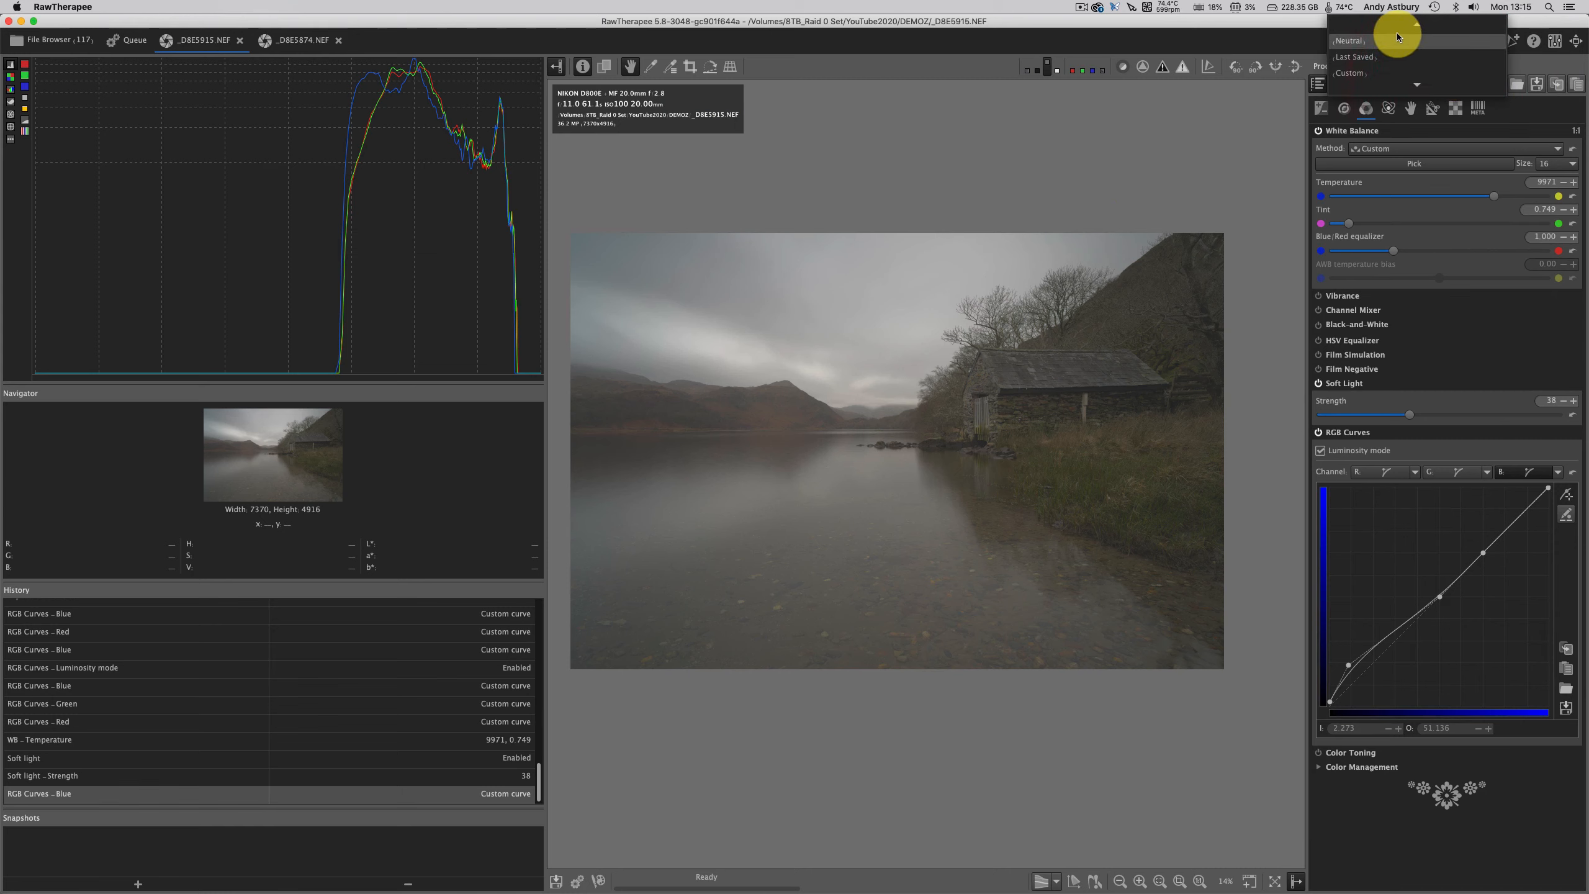
pyautogui.scroll(2, 1392, 38)
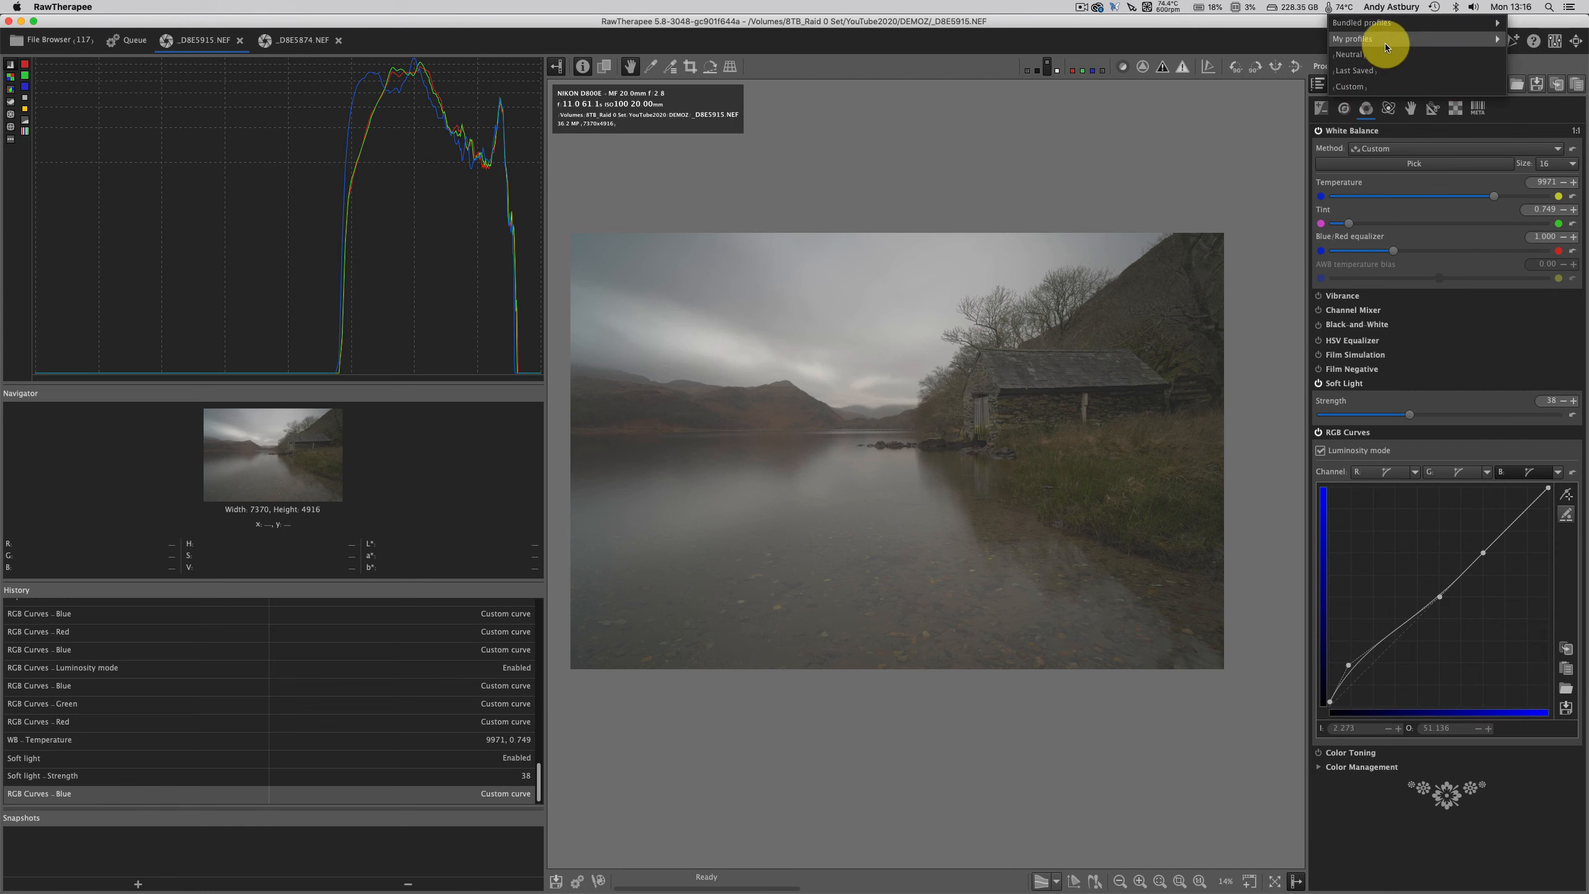
pyautogui.click(1529, 72)
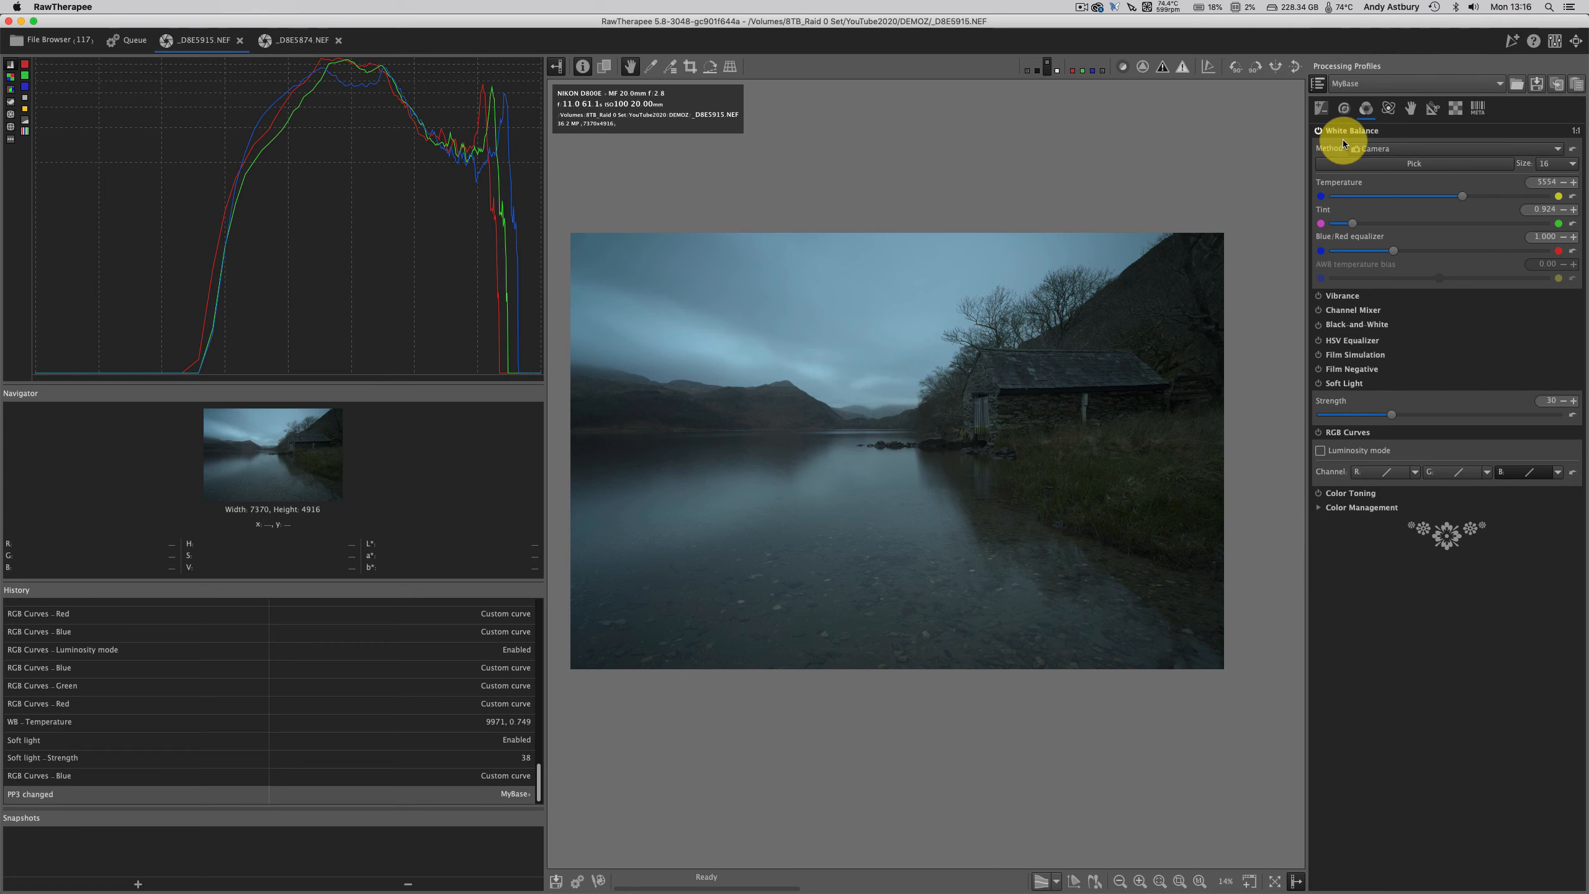
# - Expand and enable L*a*b* Adjustments for the boathouse photo, look over its curves, and return to the colour tools
pyautogui.click(1321, 107)
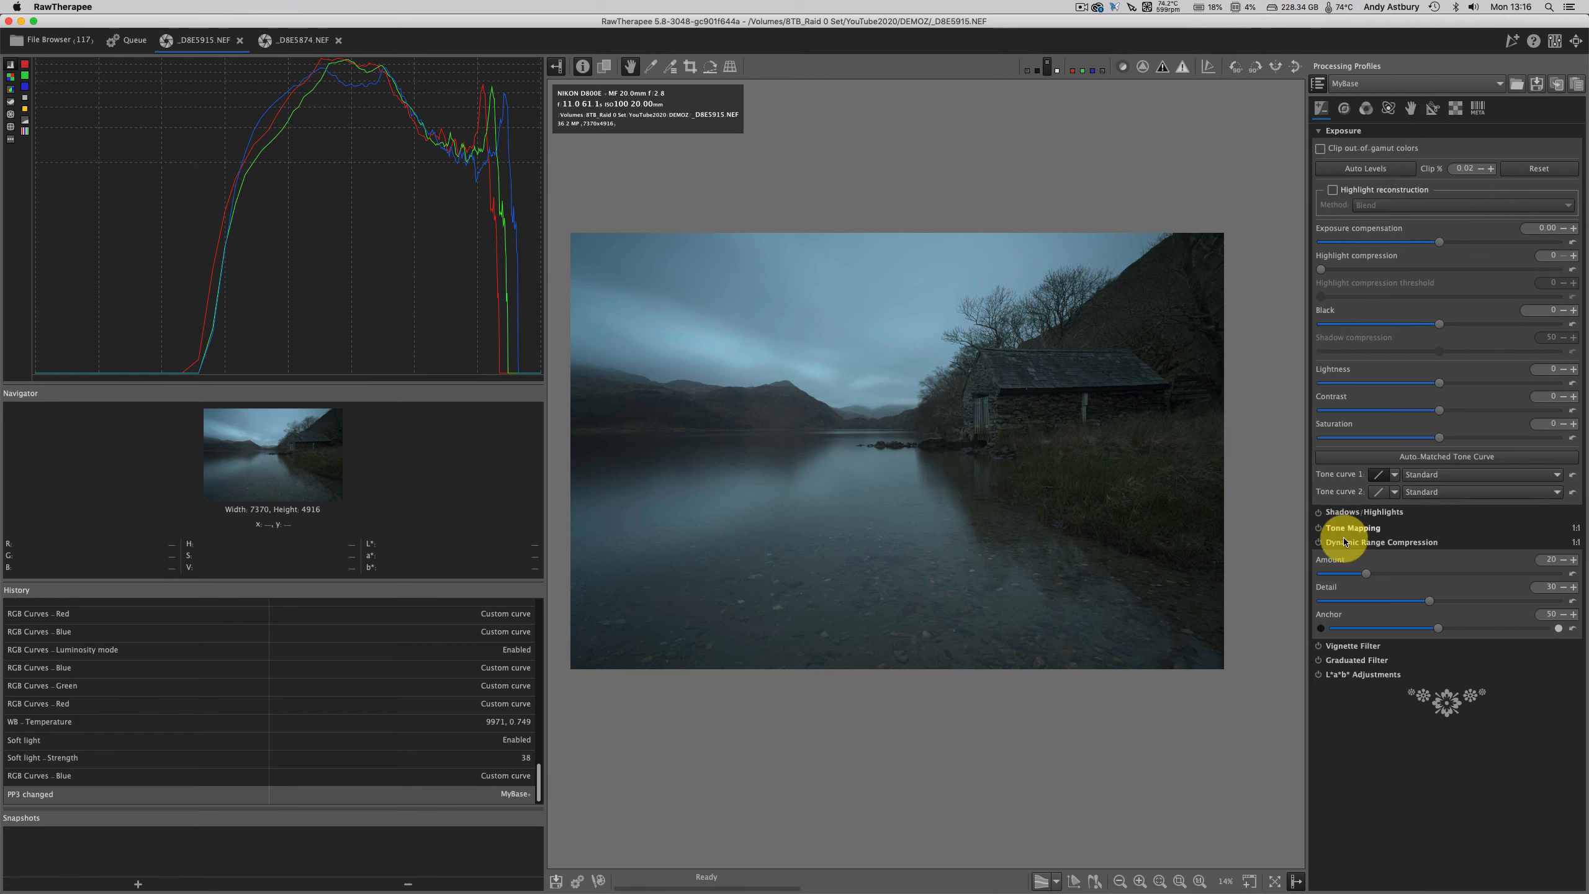
pyautogui.click(1335, 678)
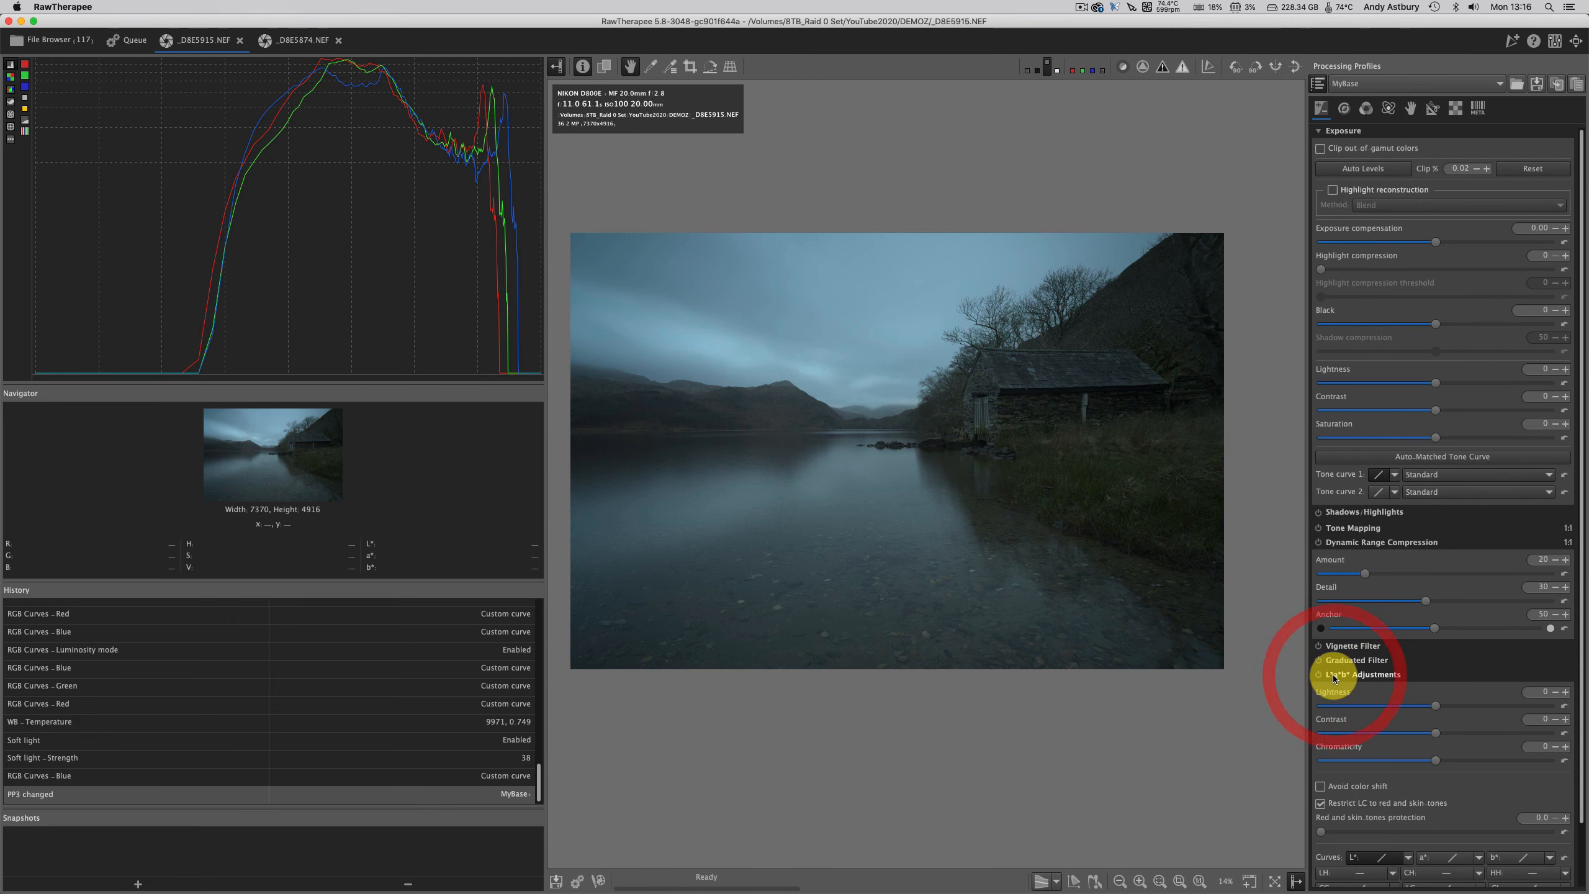
pyautogui.click(1317, 674)
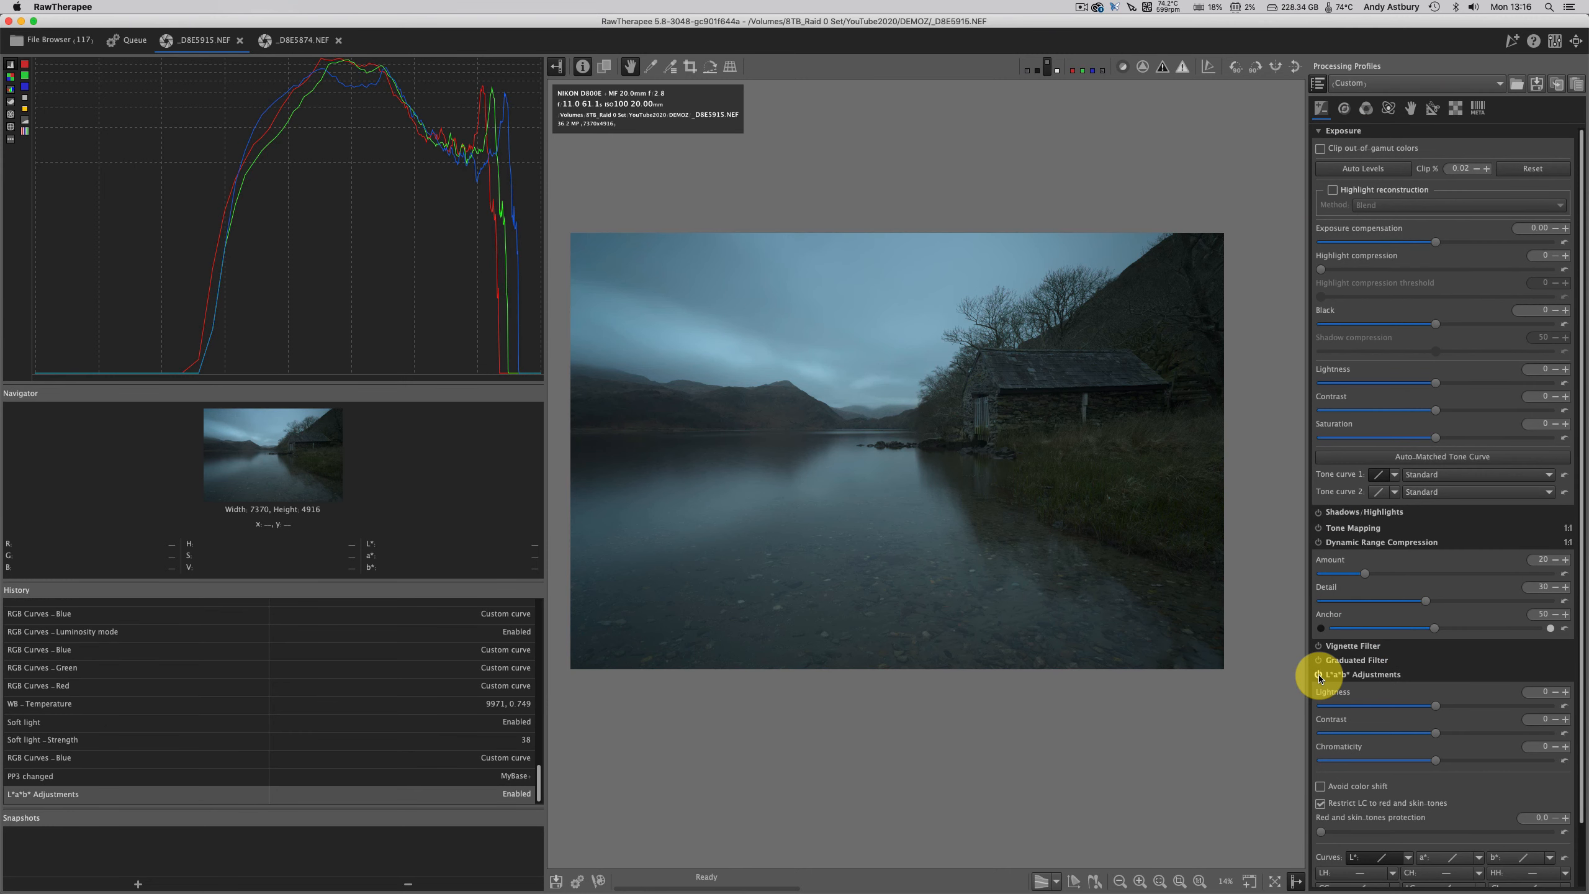
pyautogui.scroll(-2, 1319, 677)
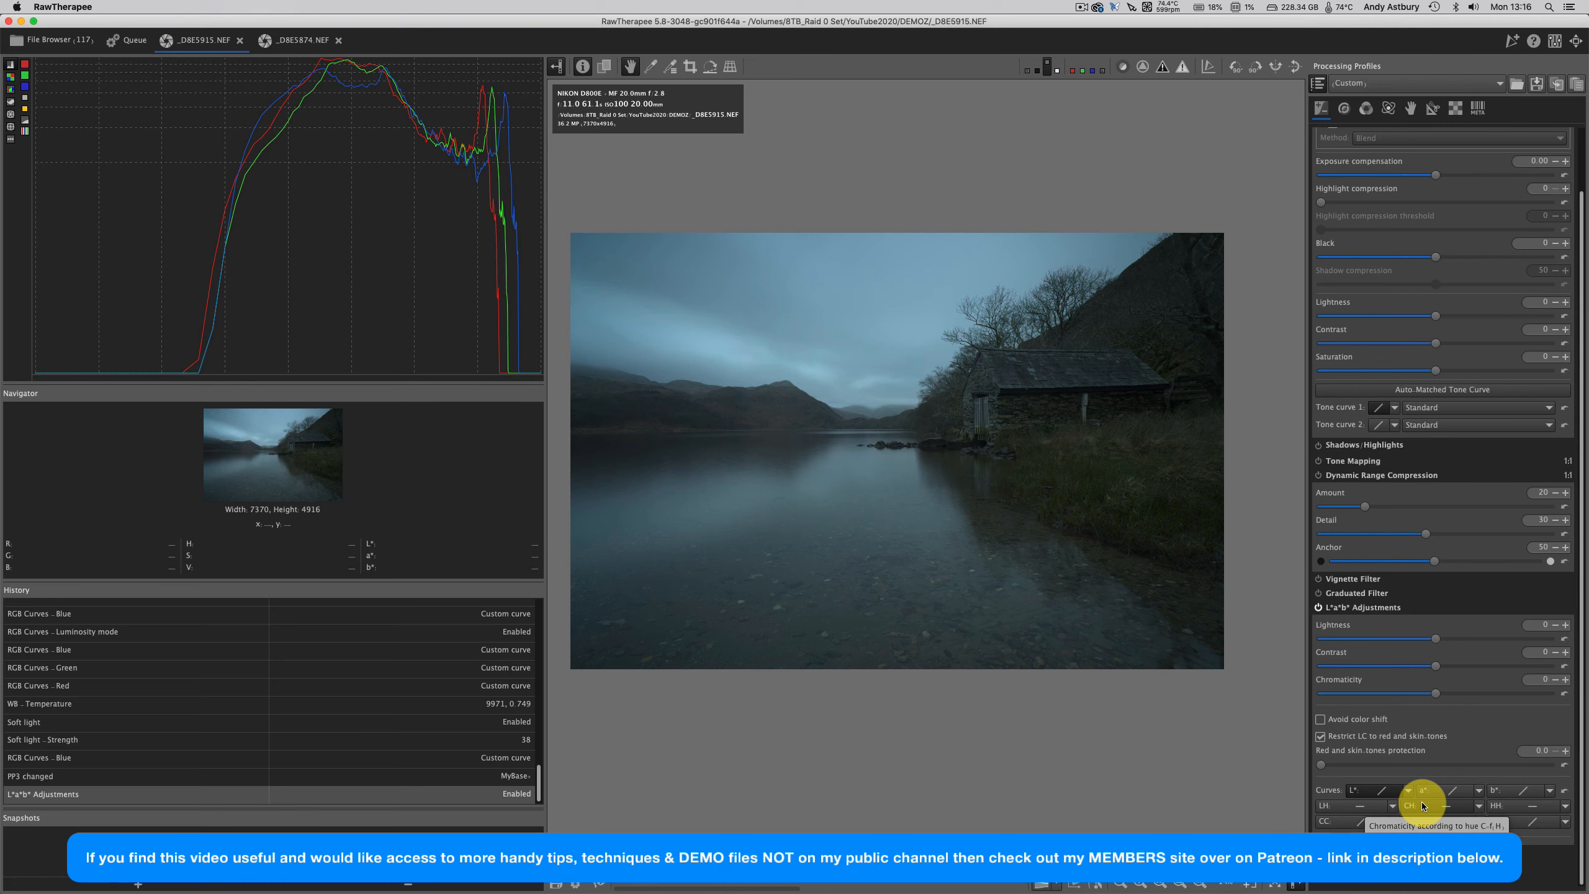
pyautogui.click(1366, 111)
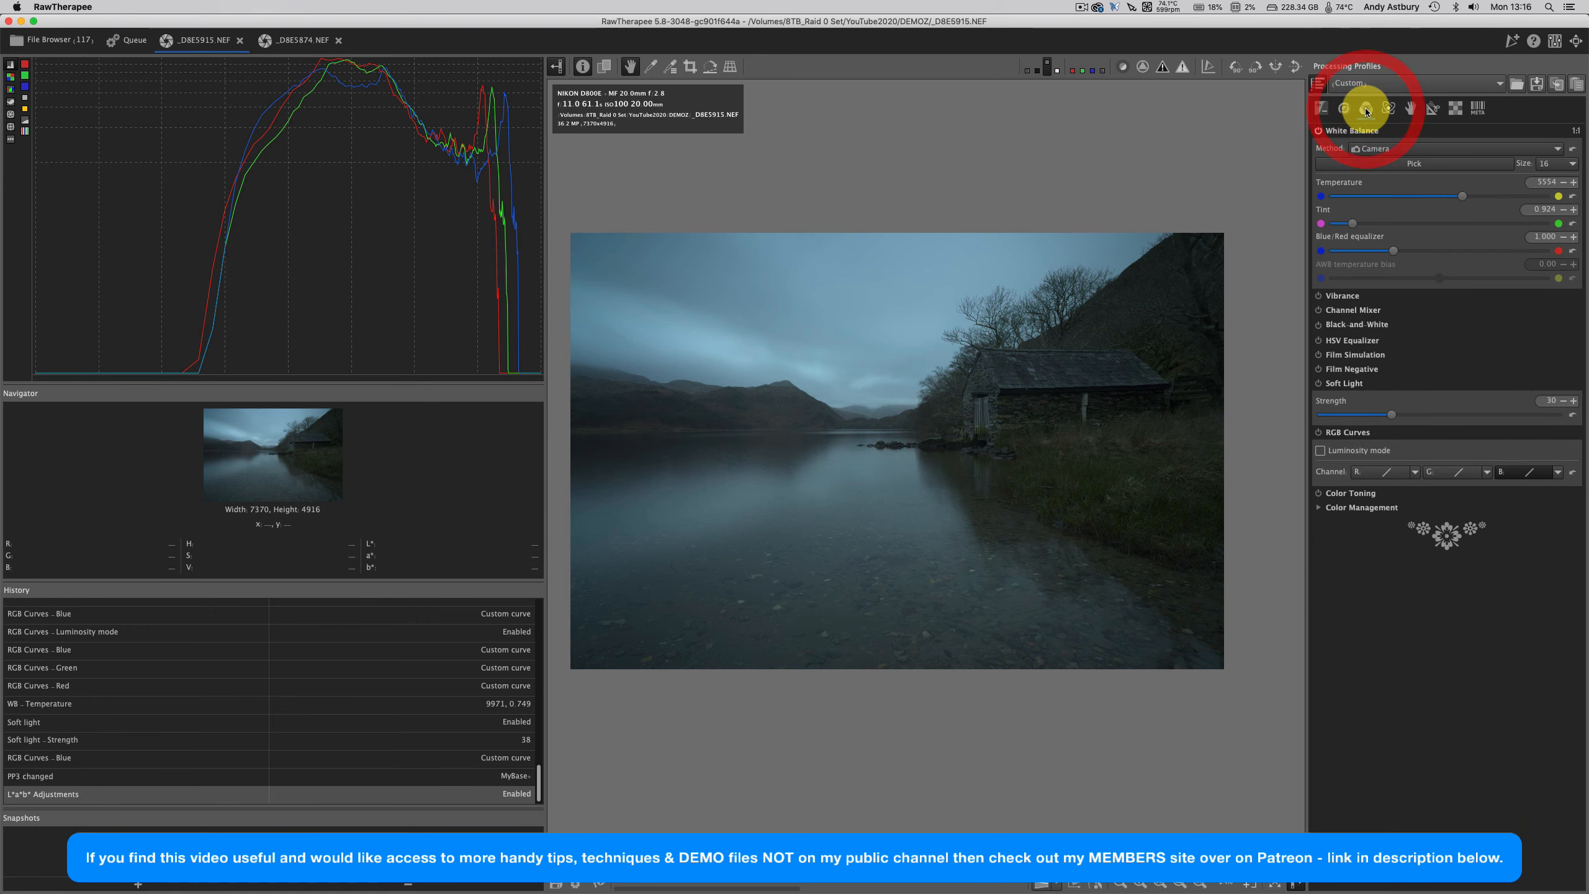
# - Pick the white balance from the grey sky above the lake, return to the exposure tools and leave the picker
pyautogui.click(1376, 162)
pyautogui.click(845, 332)
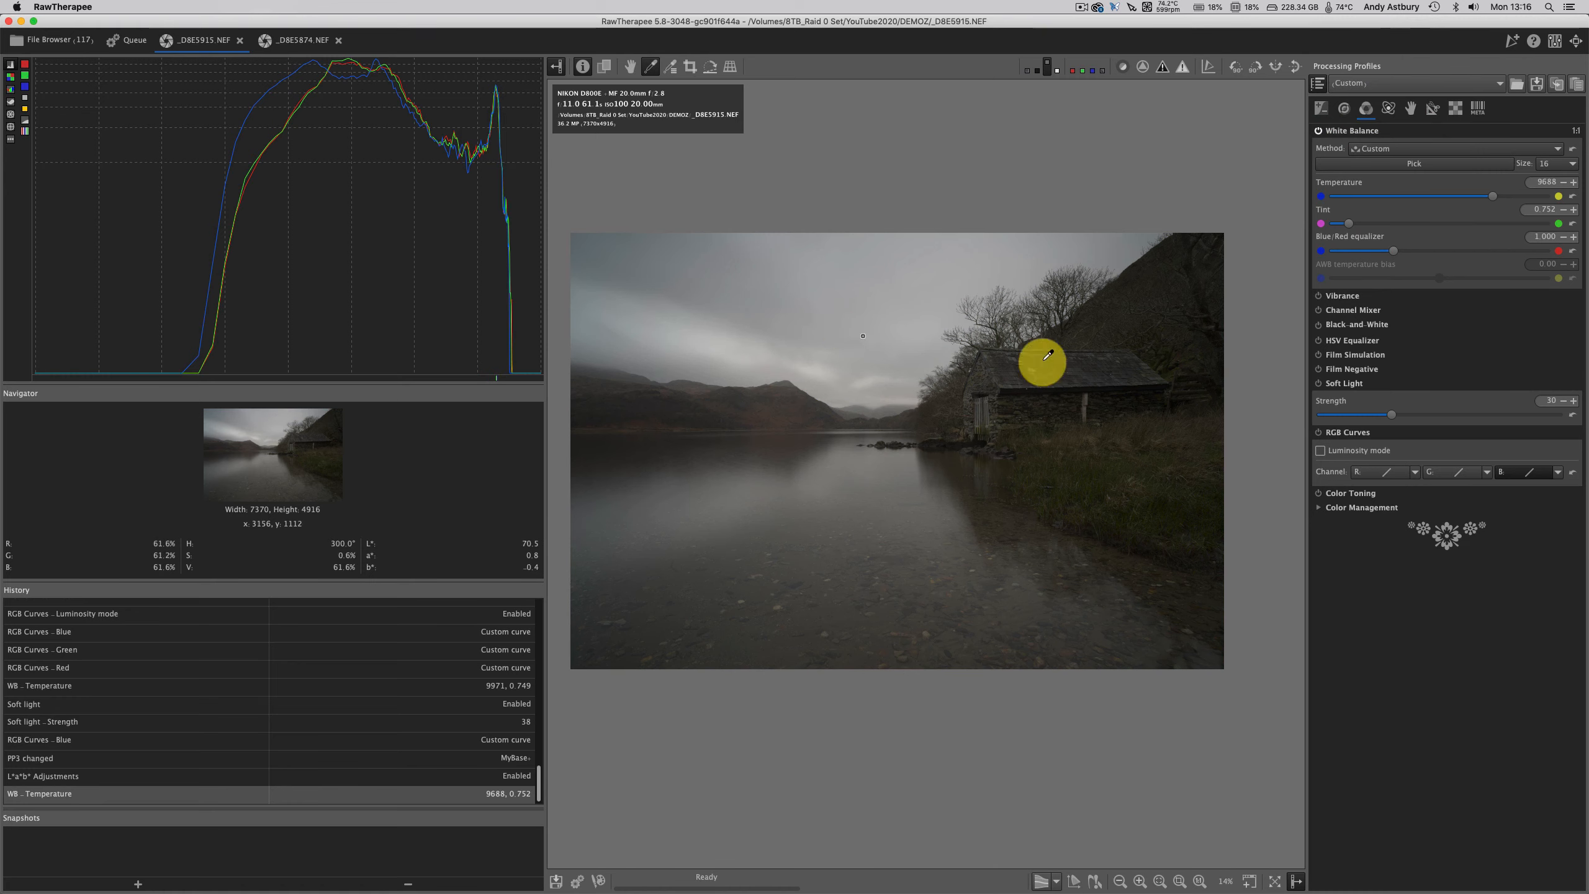
pyautogui.click(1322, 107)
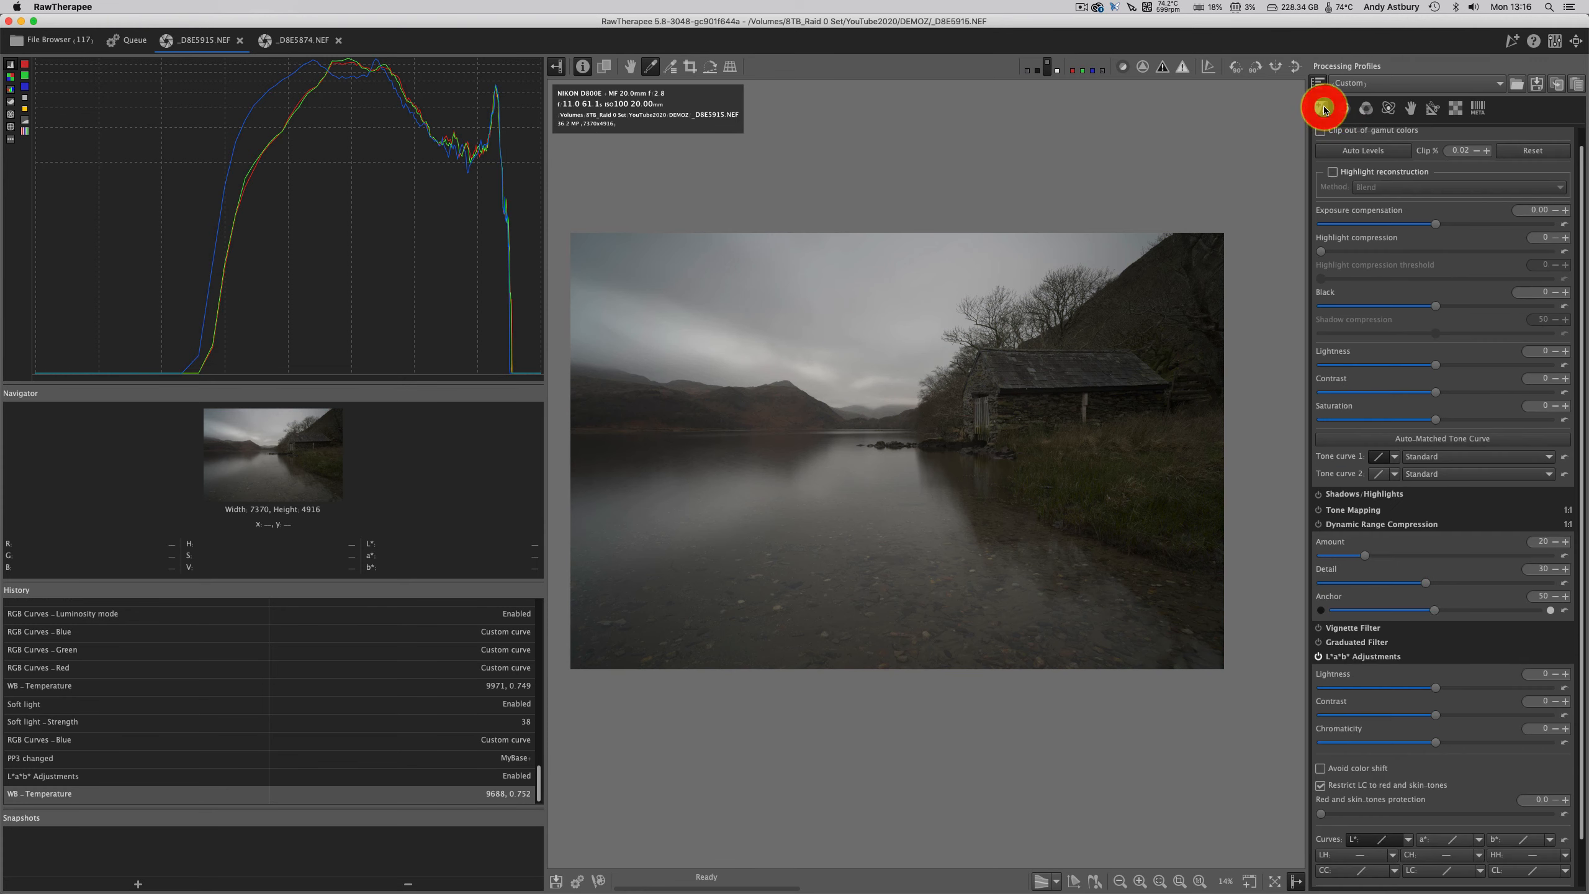
pyautogui.rightClick(884, 329)
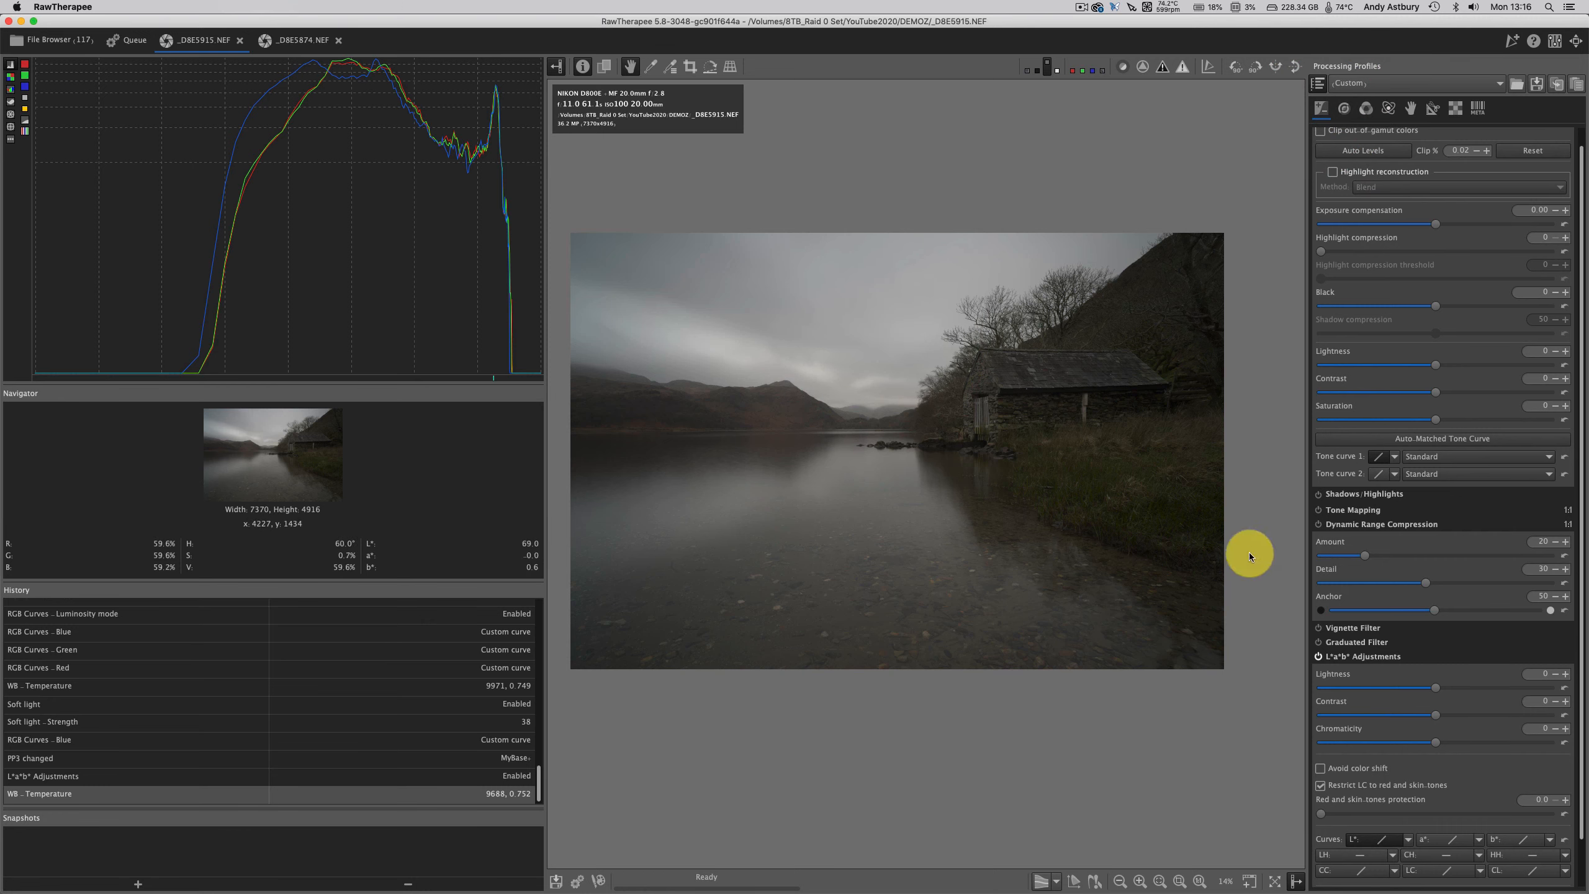
# - Set the L* curve of L*a*b* Adjustments to the Control cage type
pyautogui.click(1409, 841)
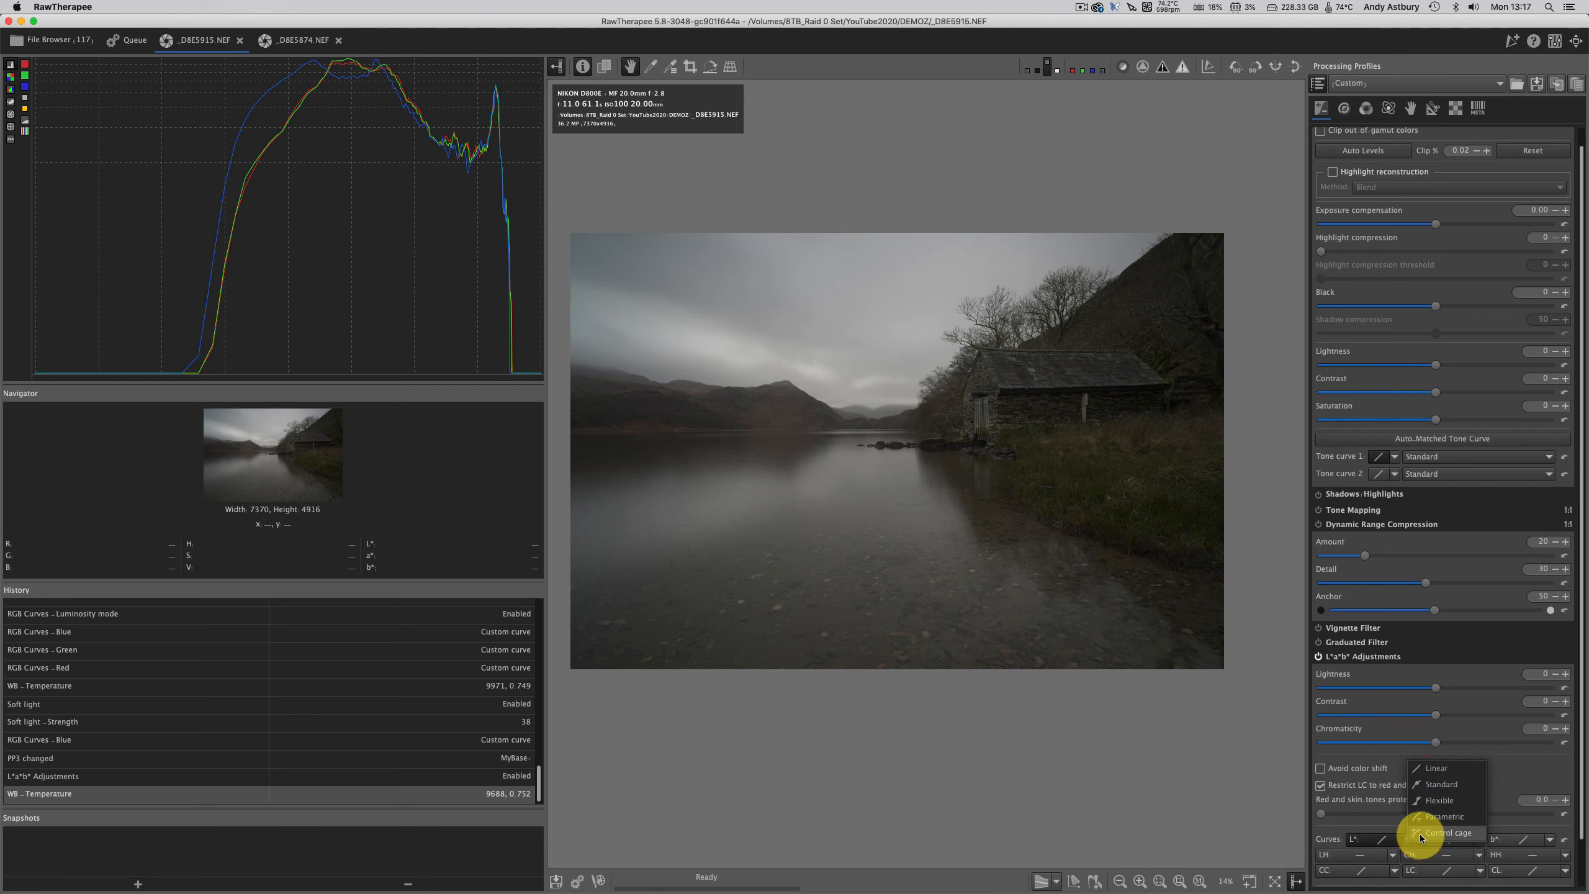
pyautogui.click(1422, 834)
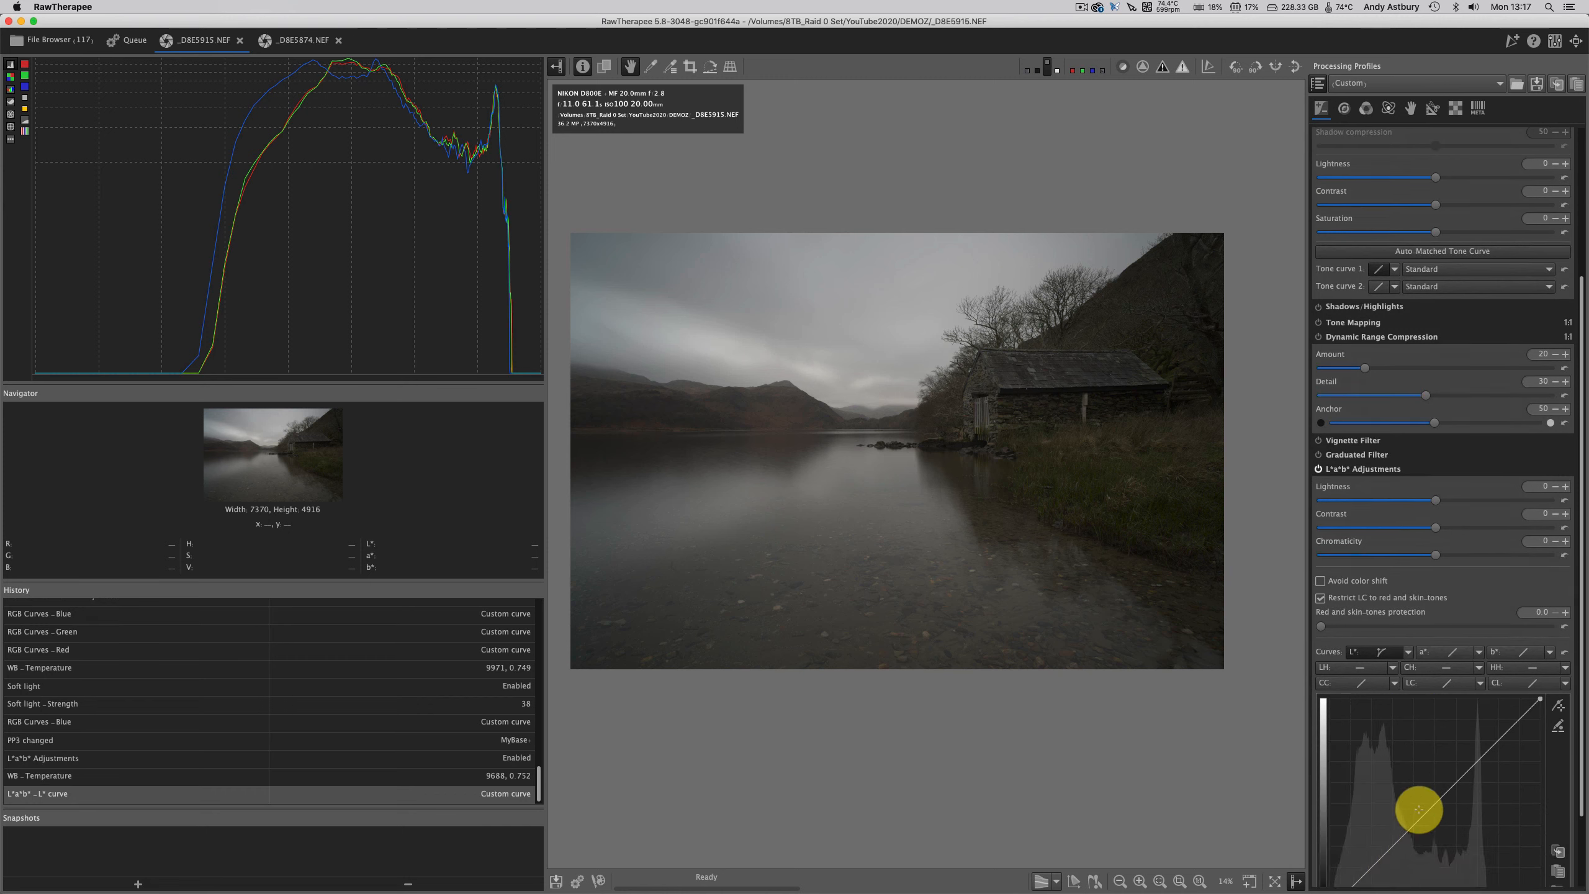
pyautogui.scroll(-3, 1419, 809)
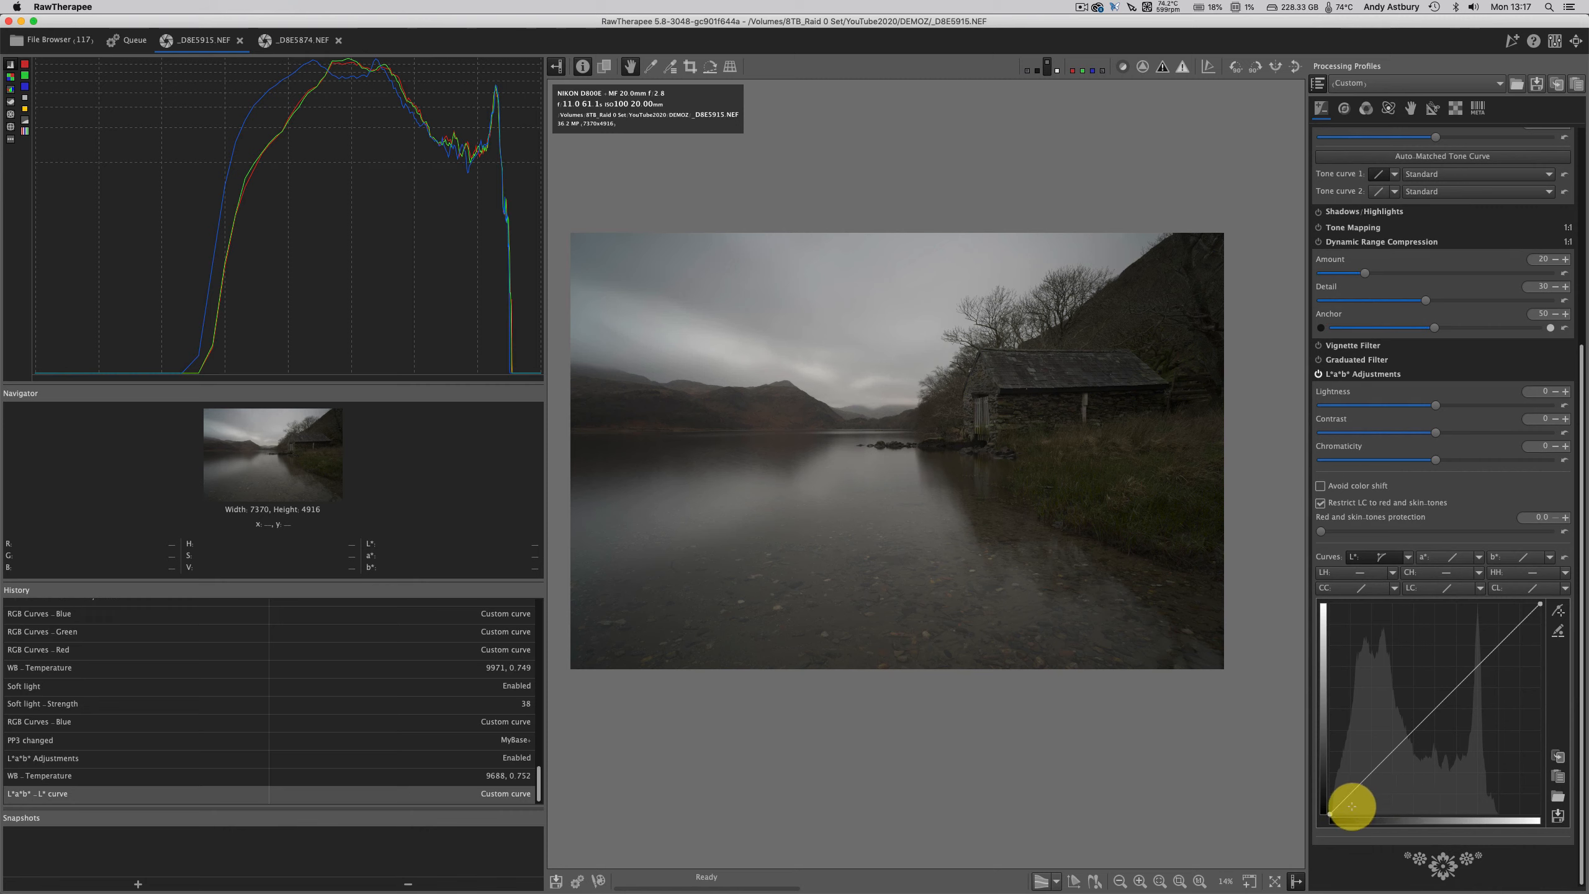
# - Try raising the L* curve's black point, lowering its white point and lifting the shadows, and reset the curve
pyautogui.moveTo(1327, 812); pyautogui.dragTo(1325, 804)
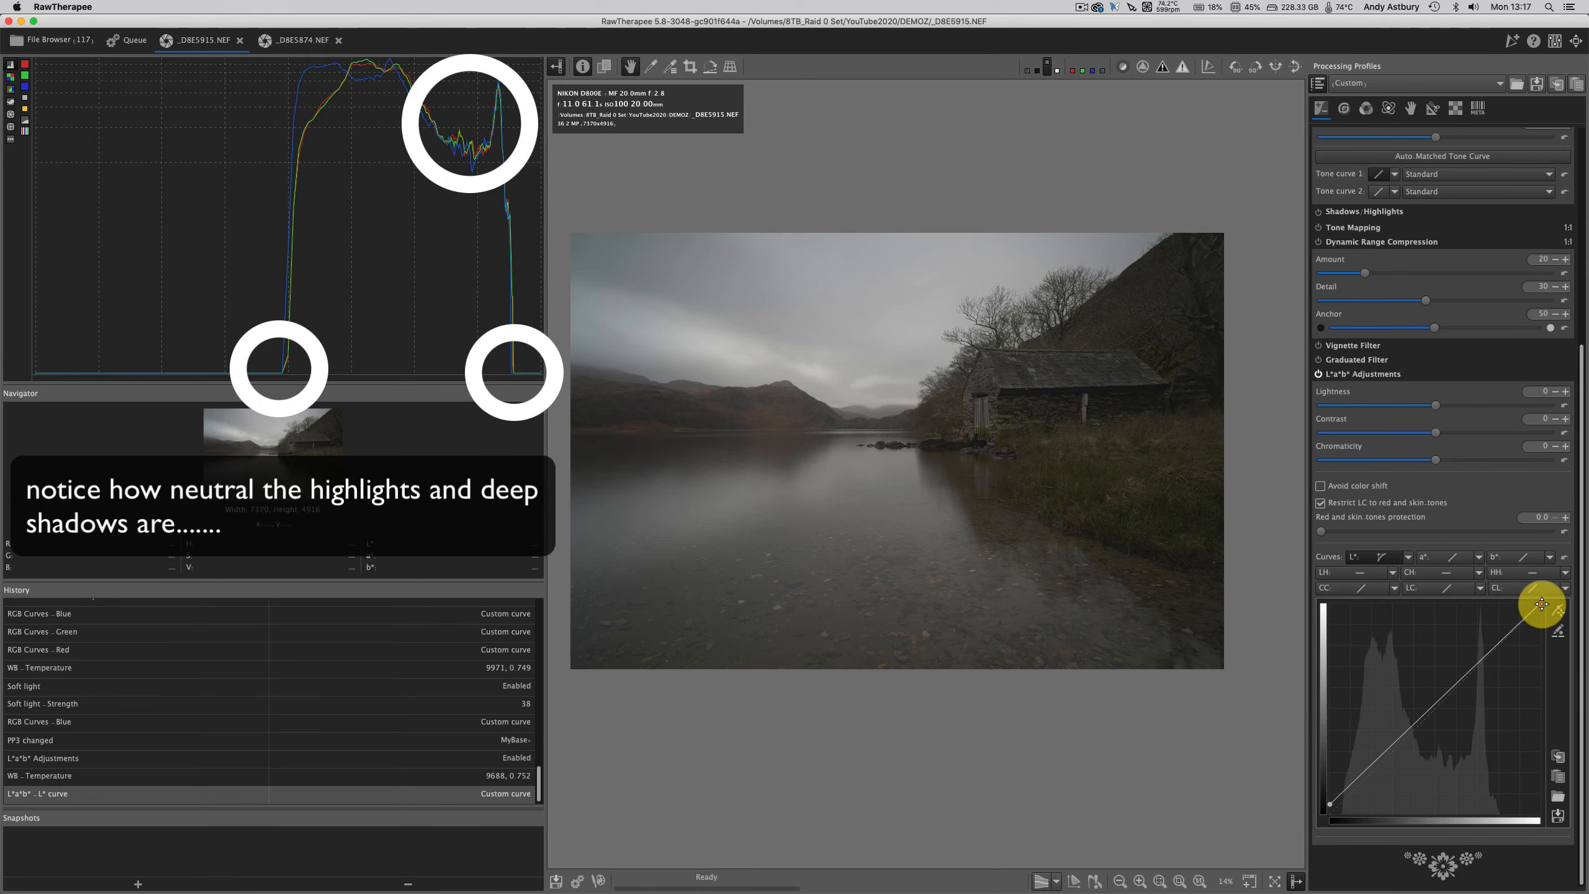
pyautogui.moveTo(1543, 608); pyautogui.dragTo(1544, 617)
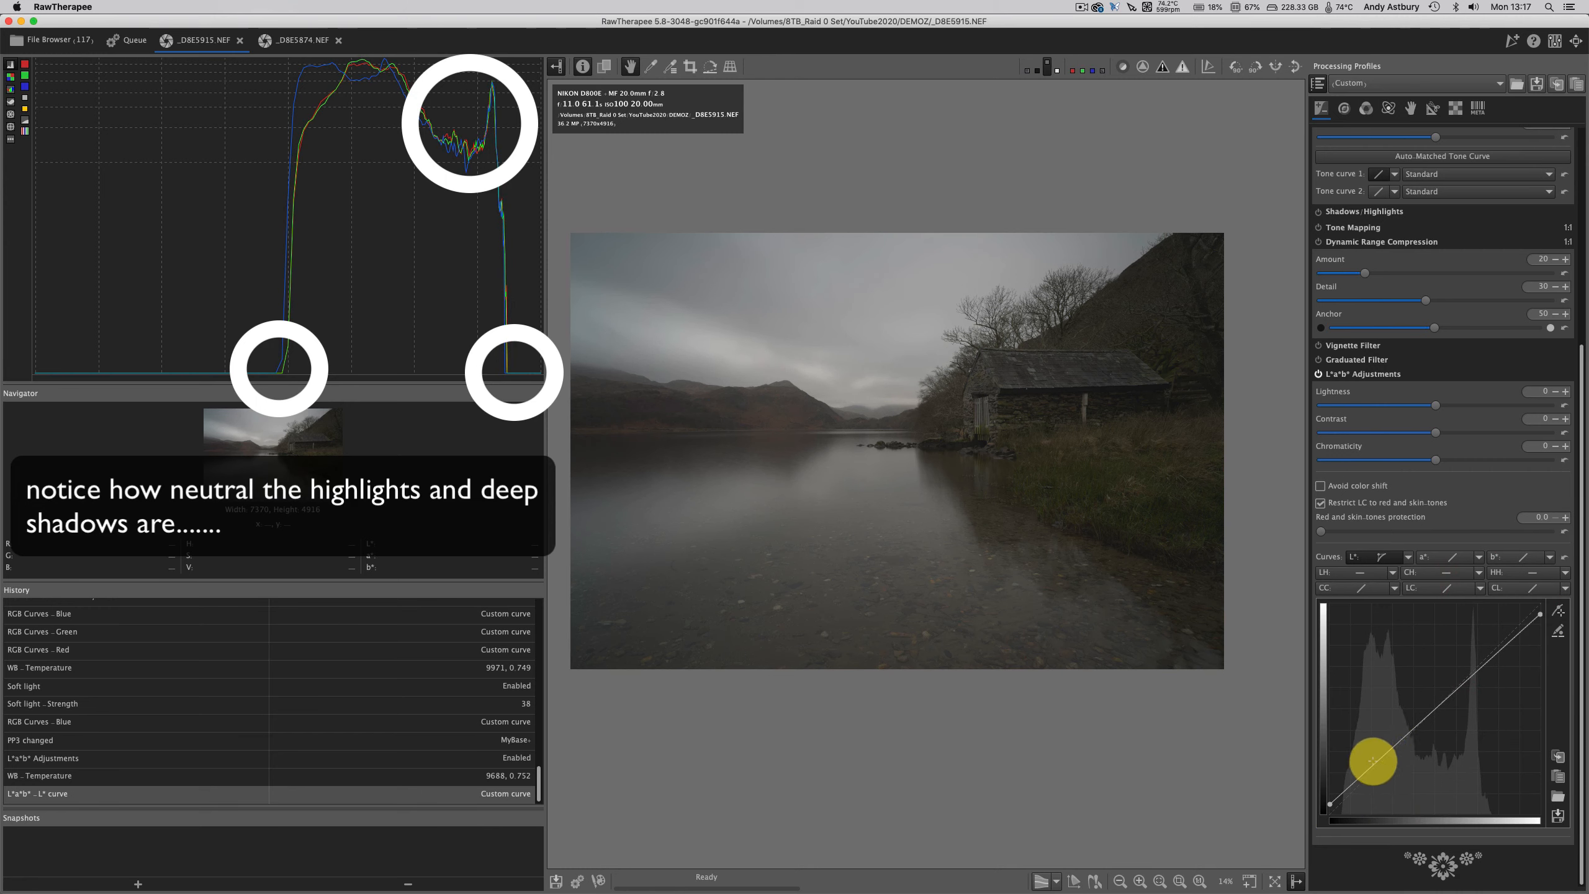
pyautogui.moveTo(1376, 764); pyautogui.dragTo(1387, 733)
pyautogui.moveTo(1386, 729); pyautogui.dragTo(1385, 720)
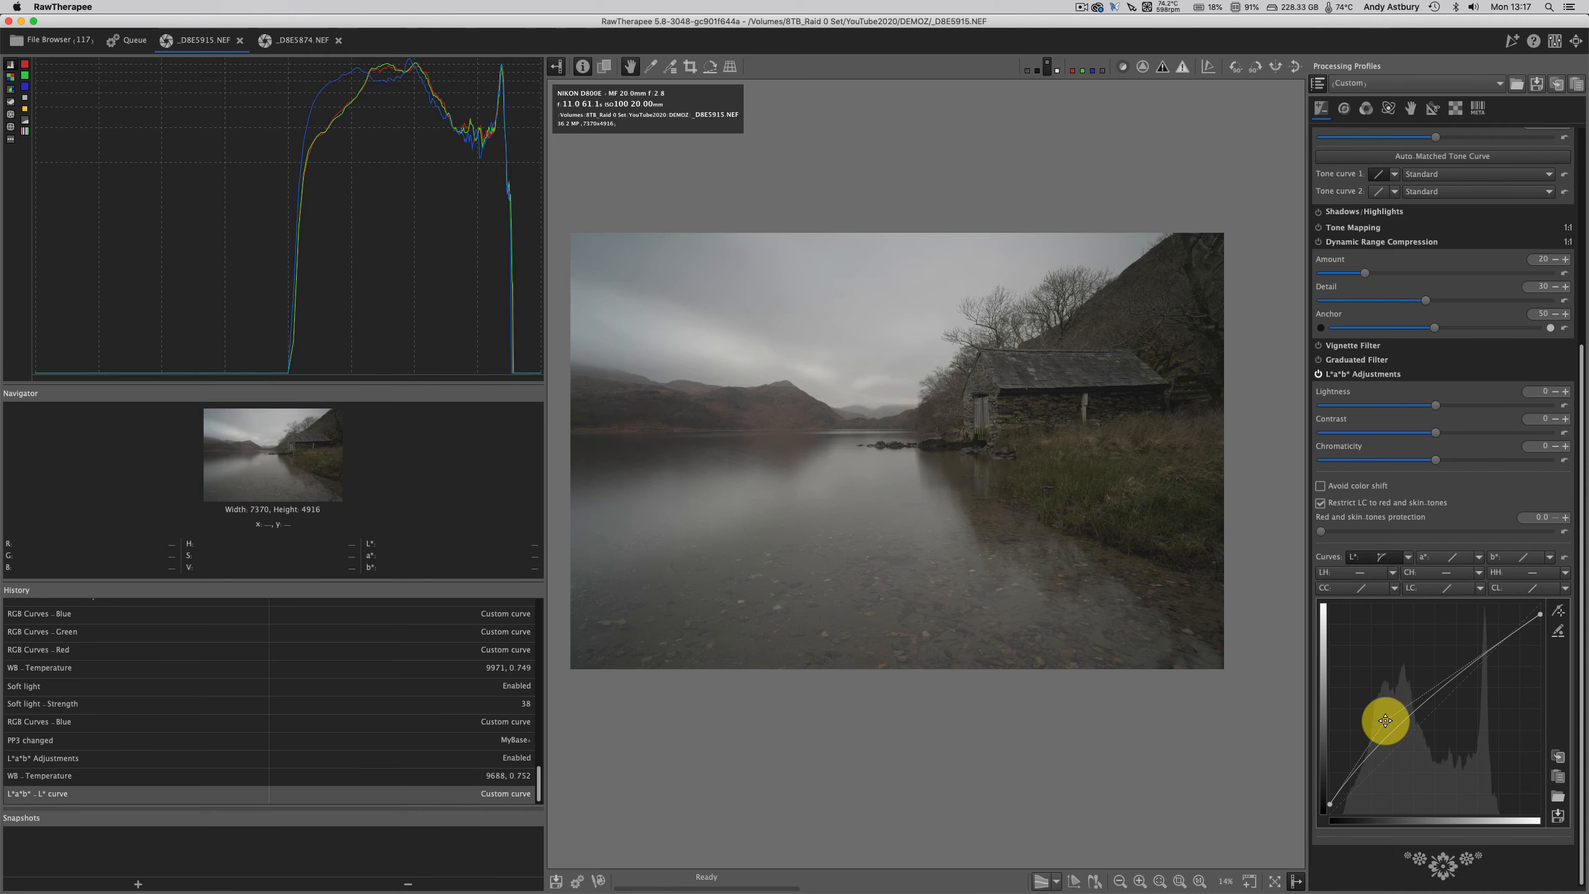
pyautogui.click(1385, 721)
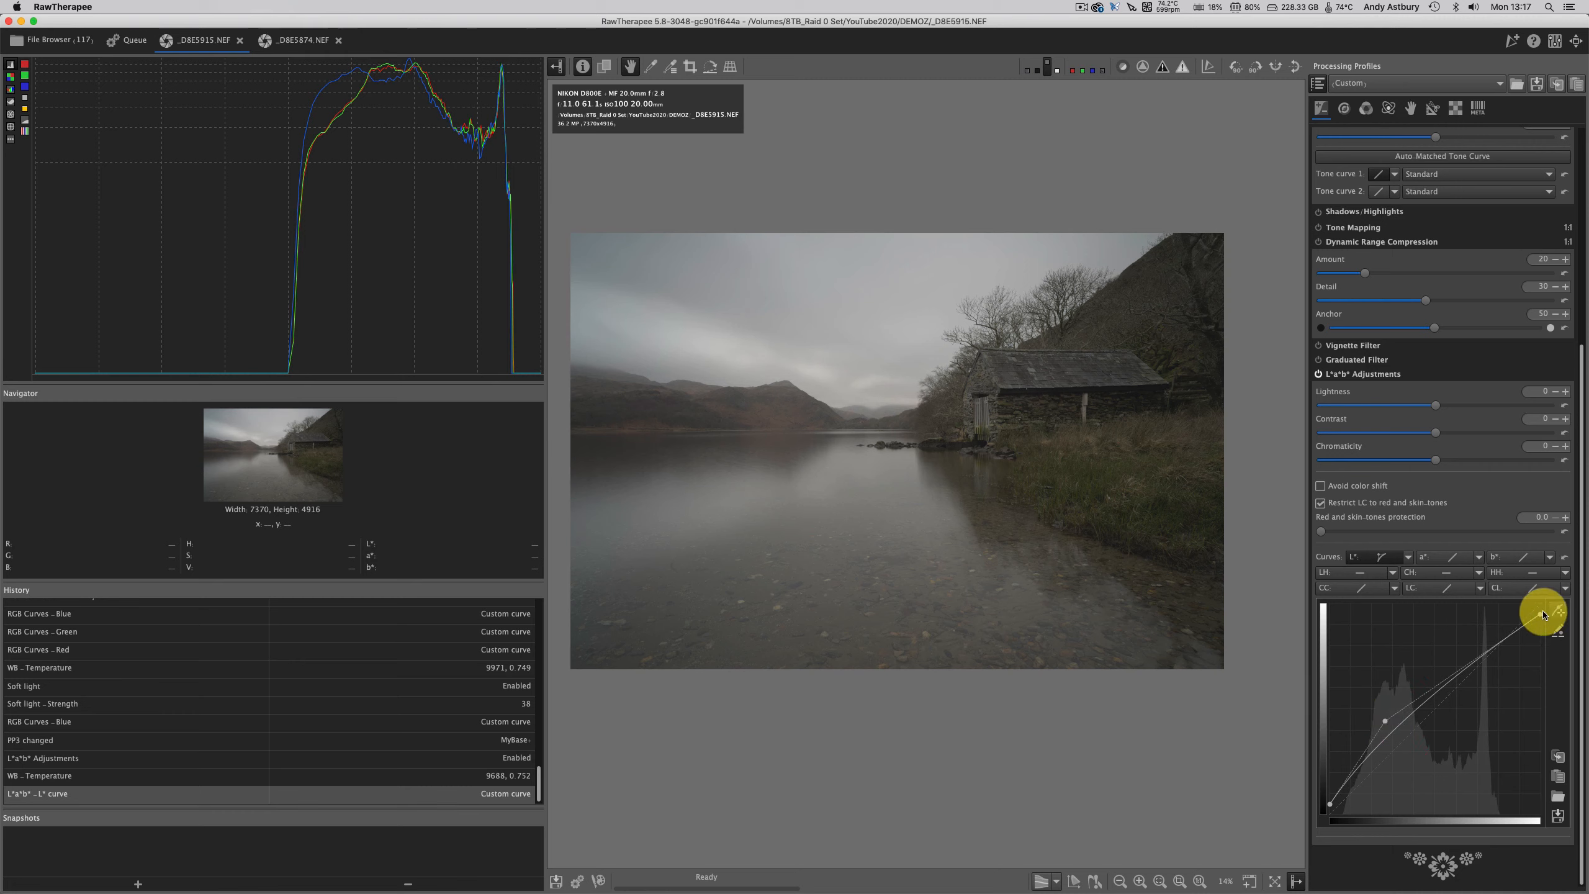
pyautogui.moveTo(1540, 614); pyautogui.dragTo(1542, 622)
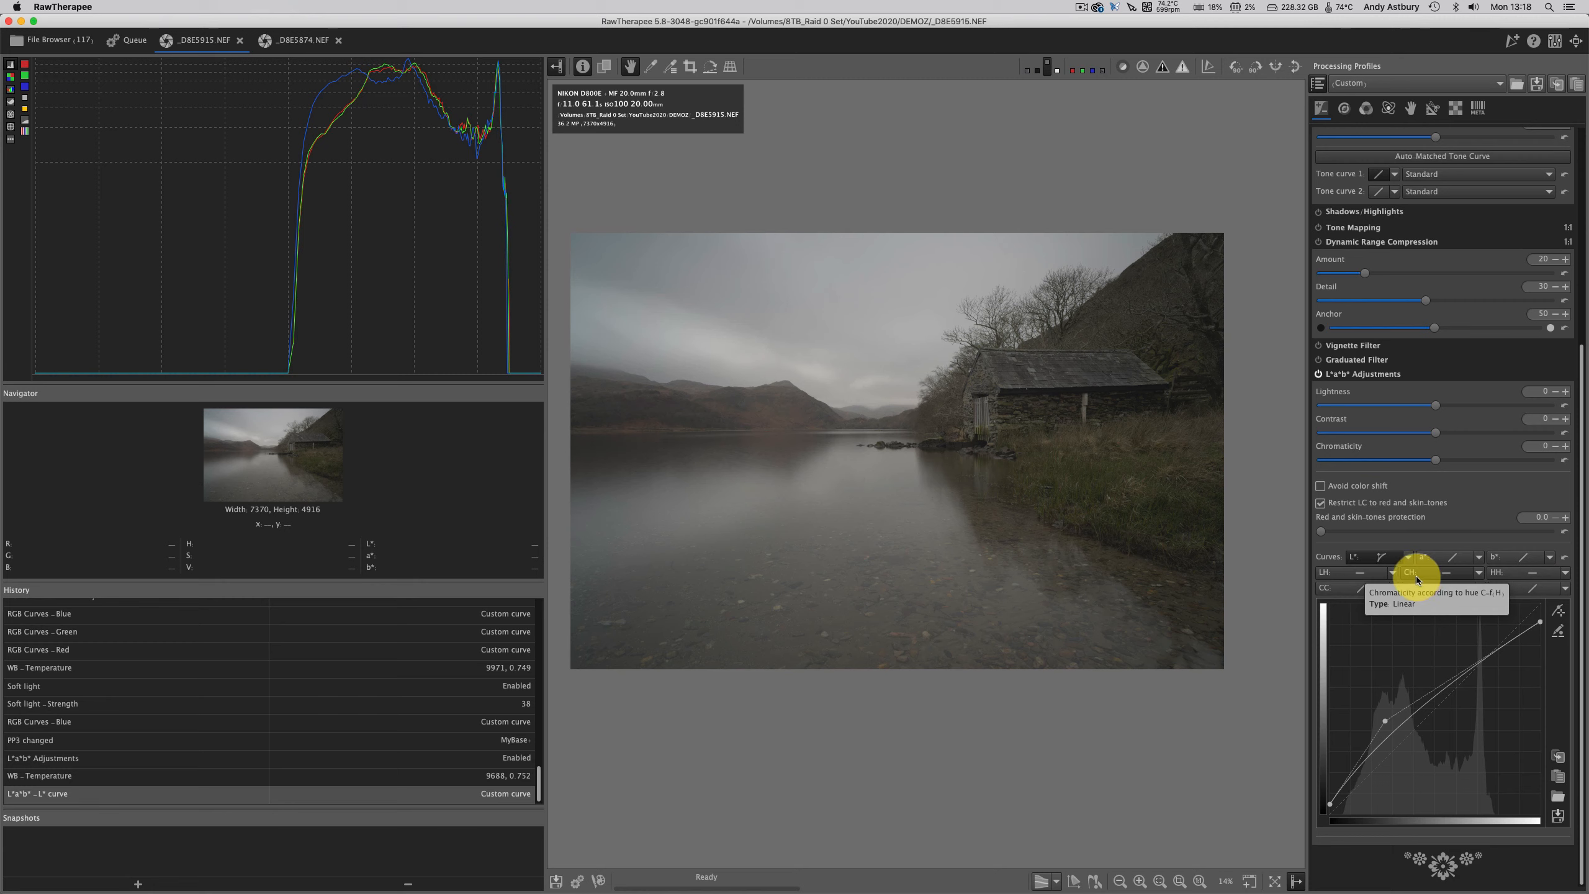
pyautogui.click(1565, 558)
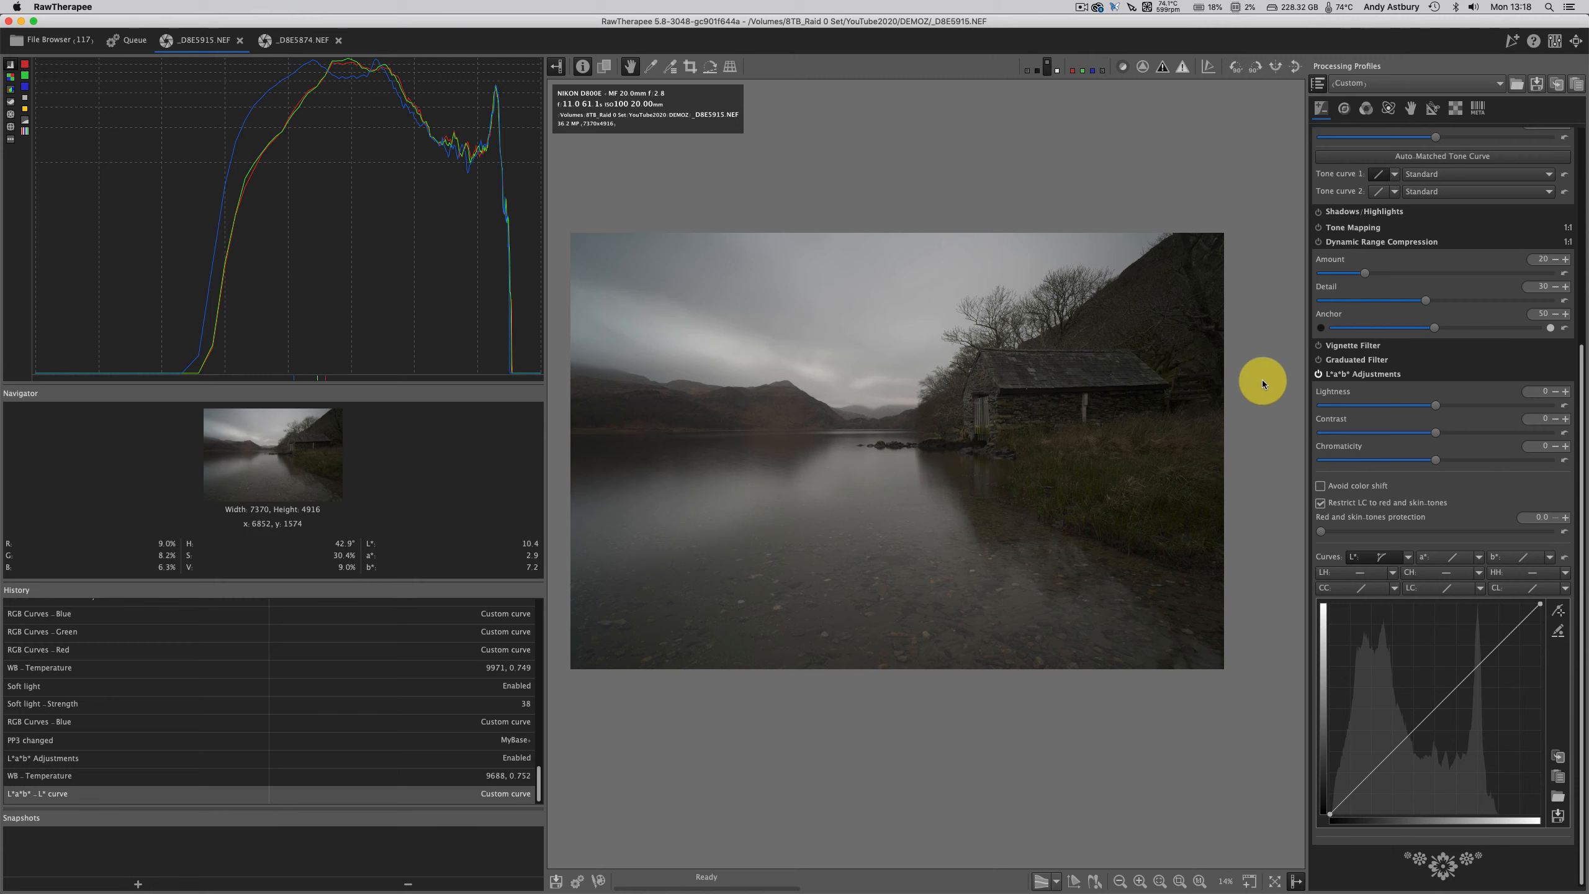
# - Enable Dynamic Range Compression and set its anchor to 92
pyautogui.click(1344, 241)
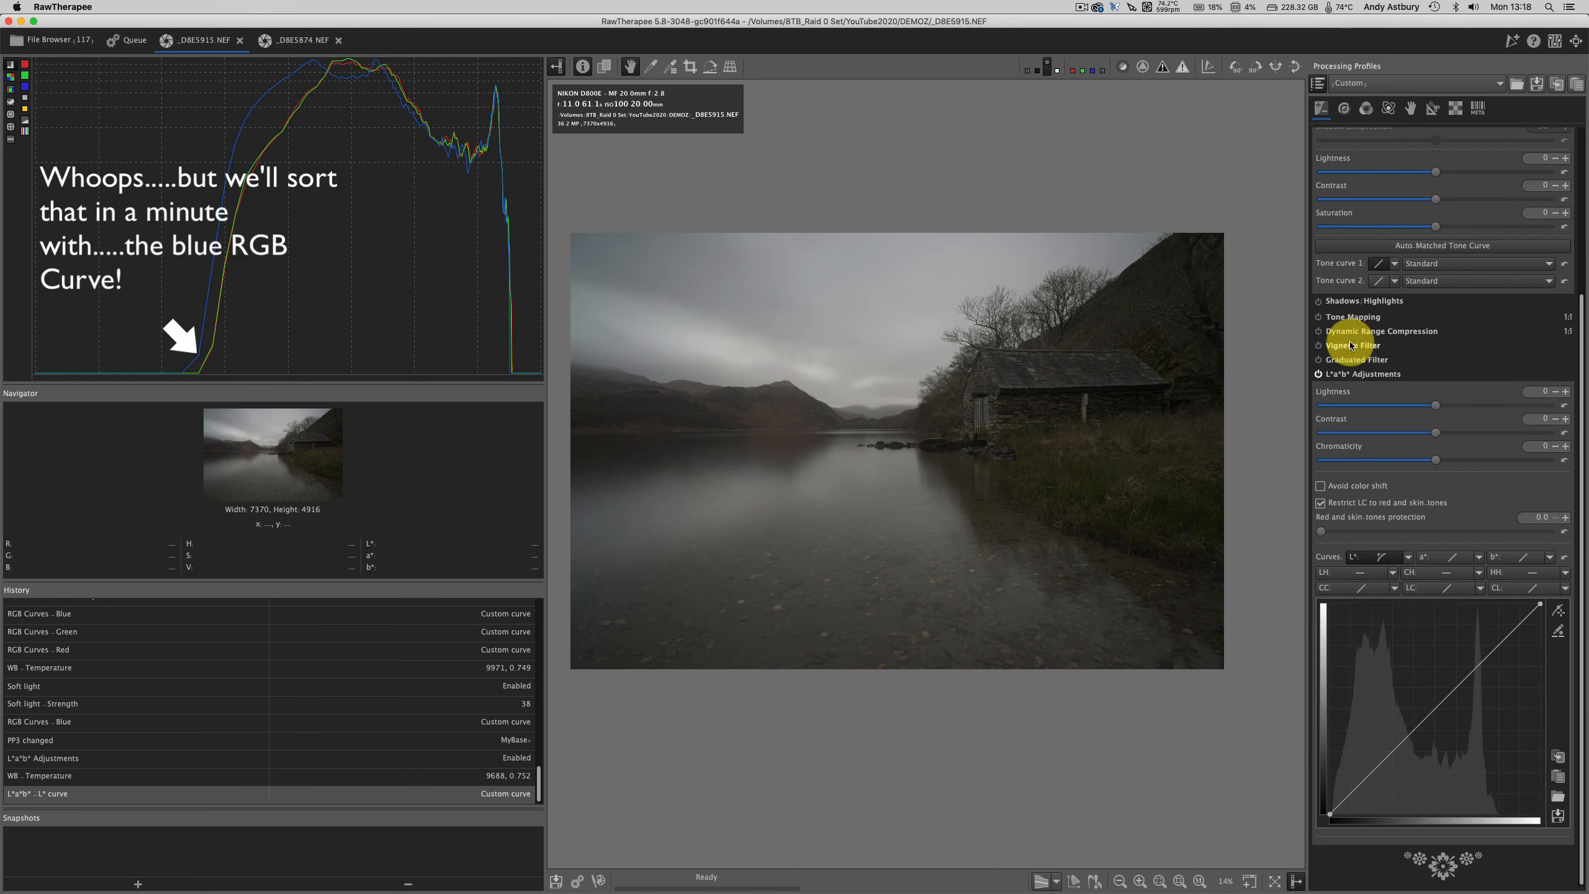
pyautogui.scroll(5, 1348, 279)
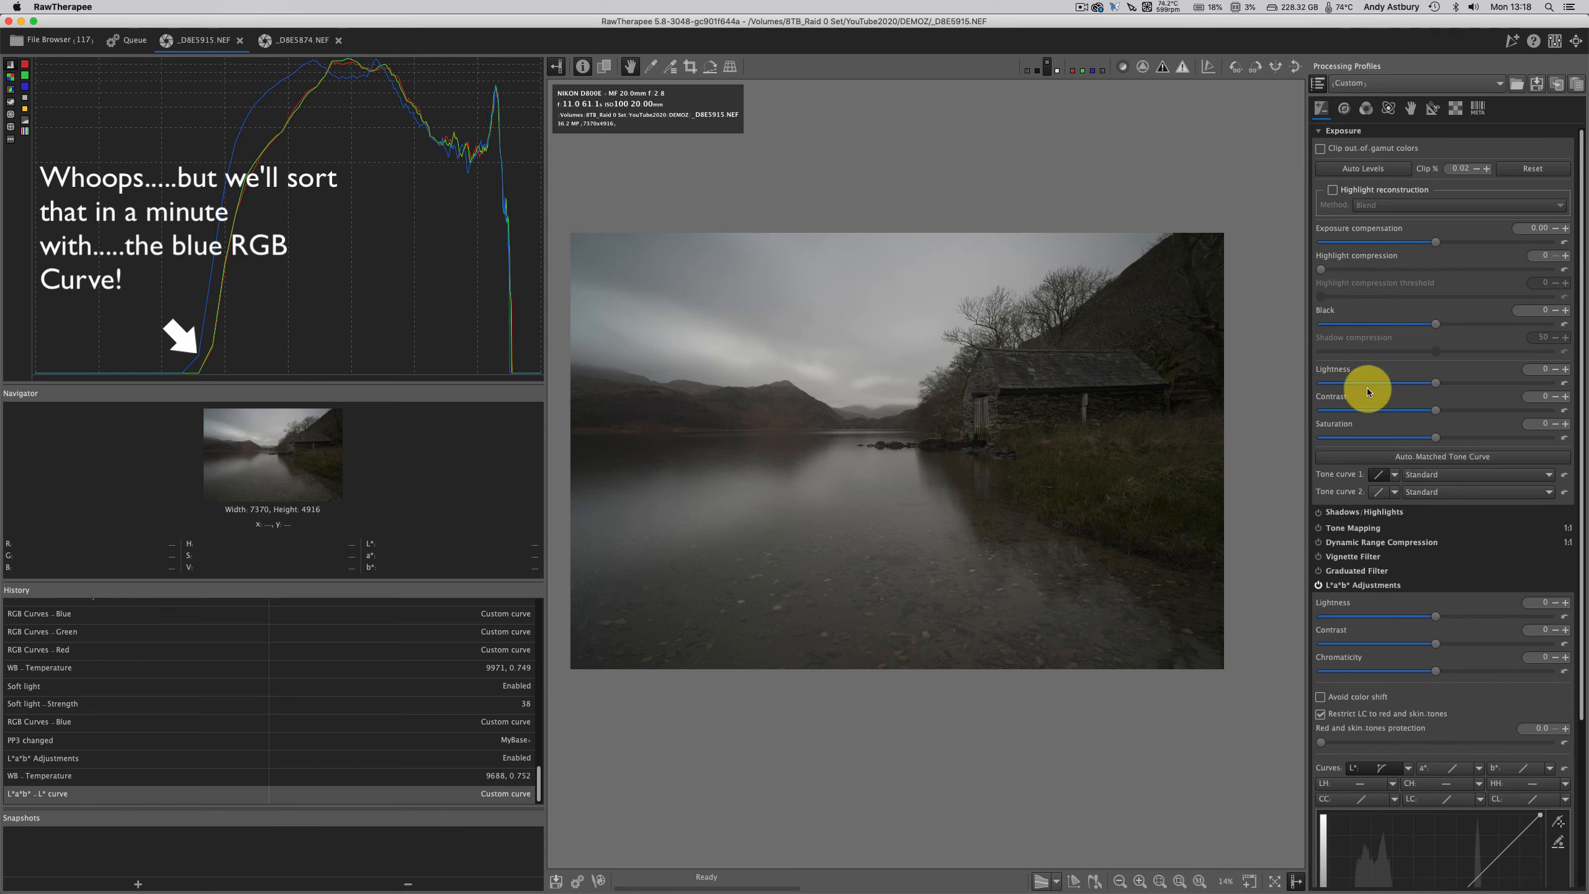
pyautogui.click(1352, 543)
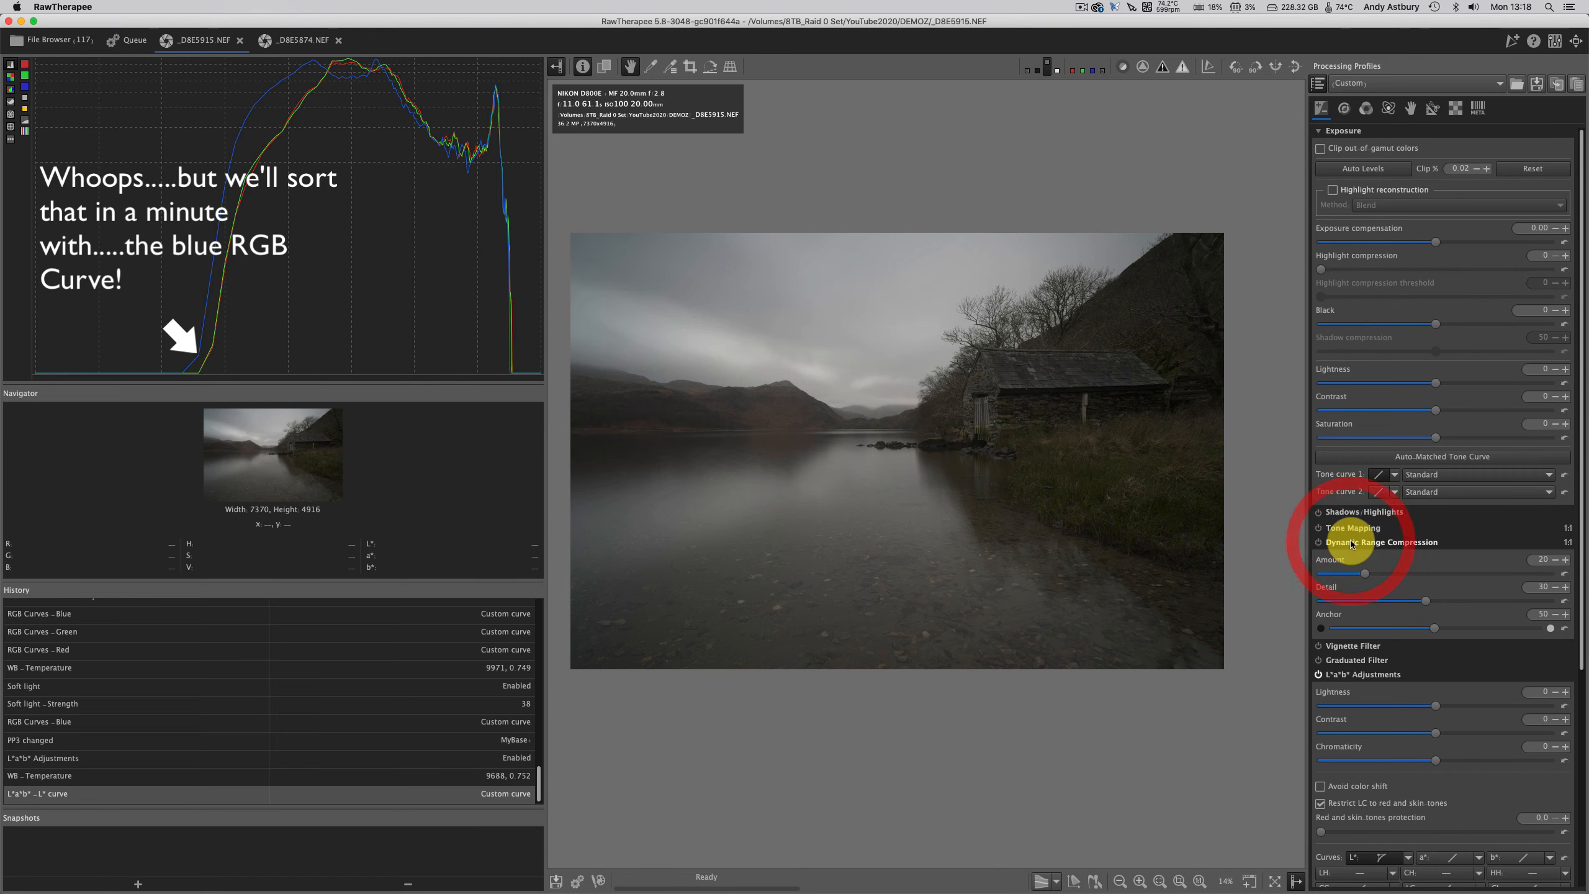
pyautogui.click(1318, 544)
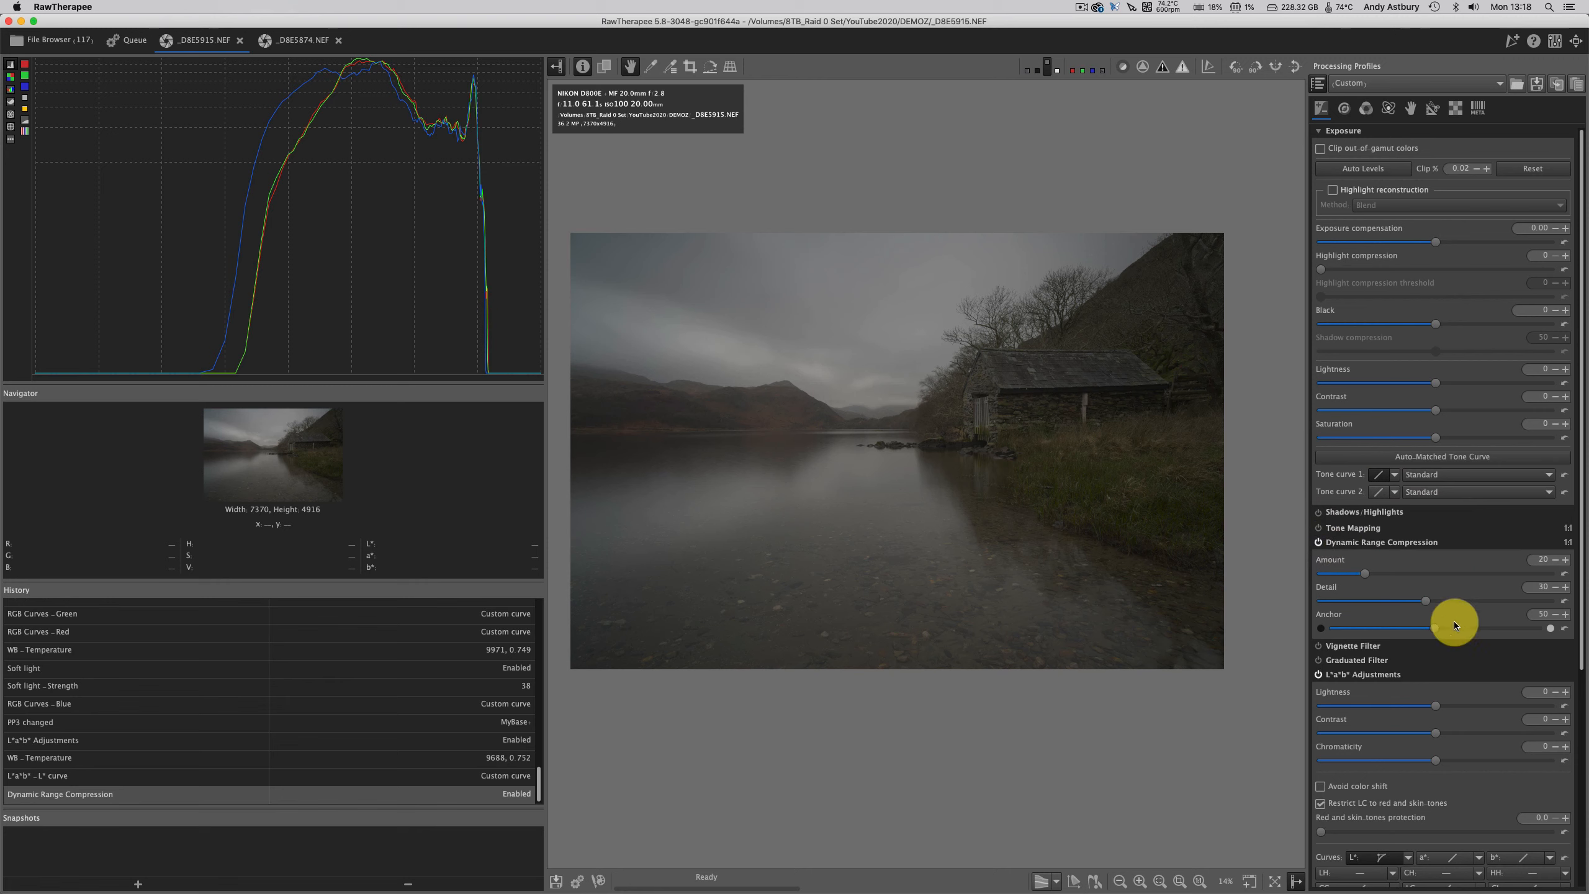
pyautogui.moveTo(1436, 627); pyautogui.dragTo(1502, 629)
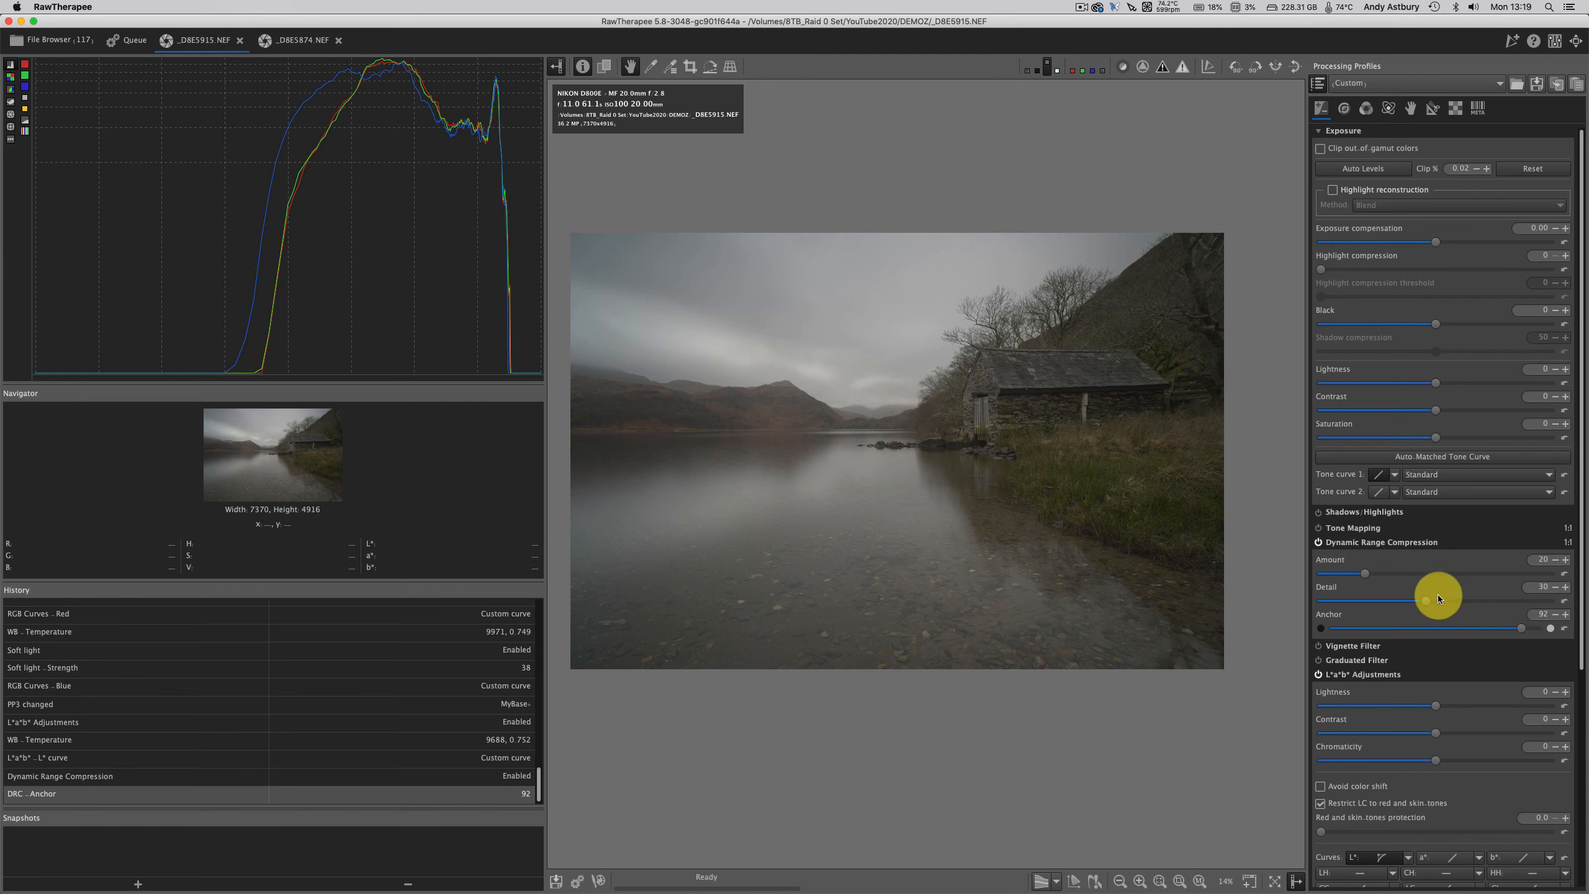
# - Set the Dynamic Range Compression detail to -55 and its amount to 30
pyautogui.moveTo(1426, 602); pyautogui.dragTo(1392, 603)
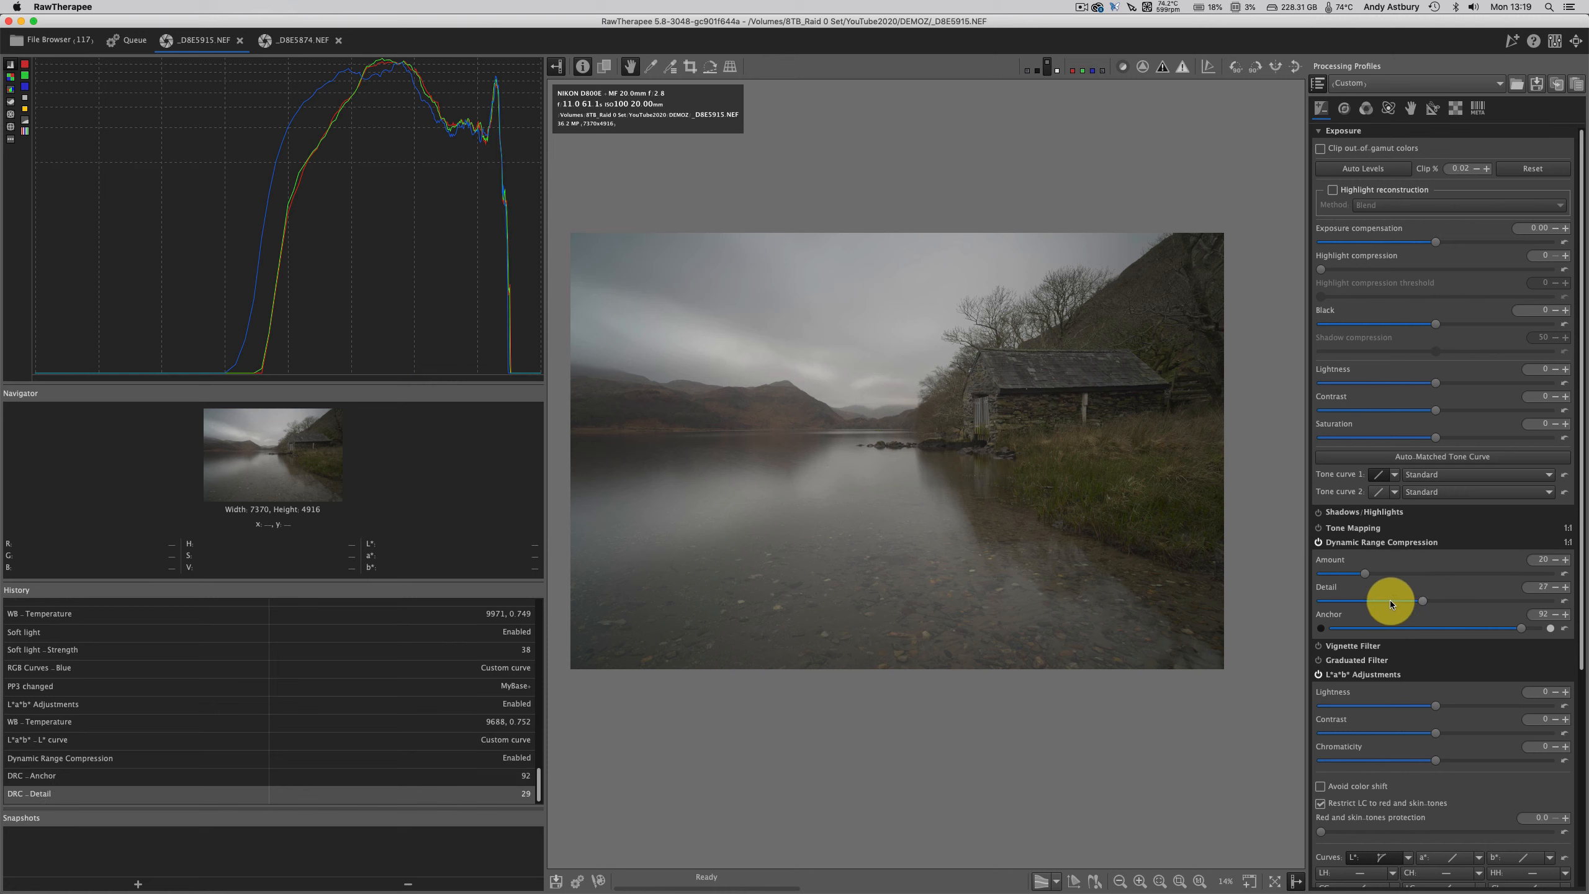
pyautogui.click(1333, 602)
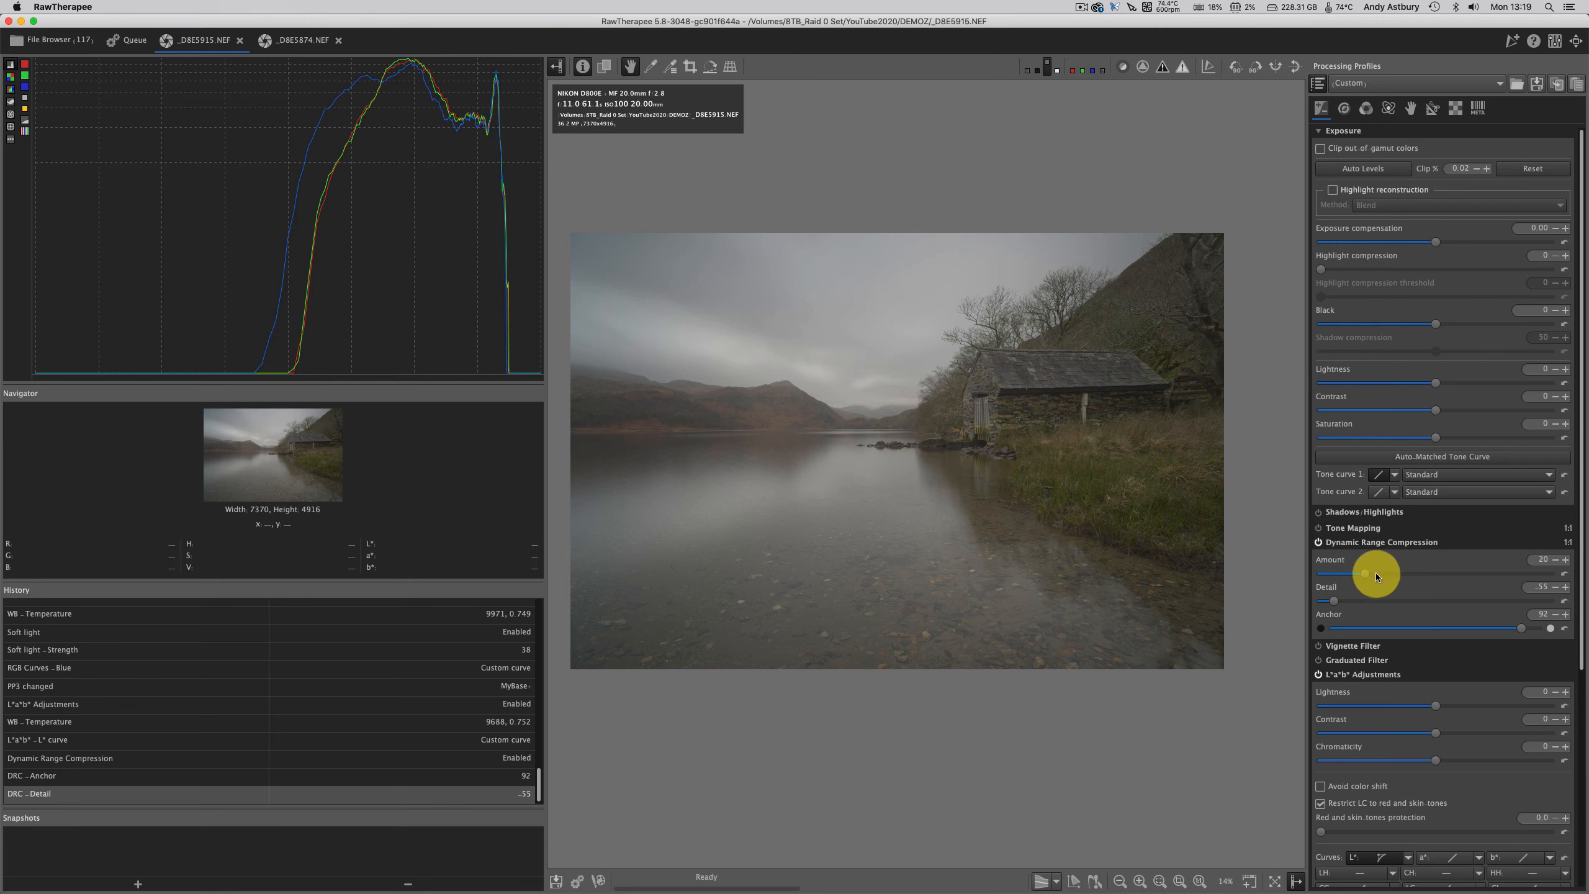
pyautogui.moveTo(1364, 574); pyautogui.dragTo(1383, 573)
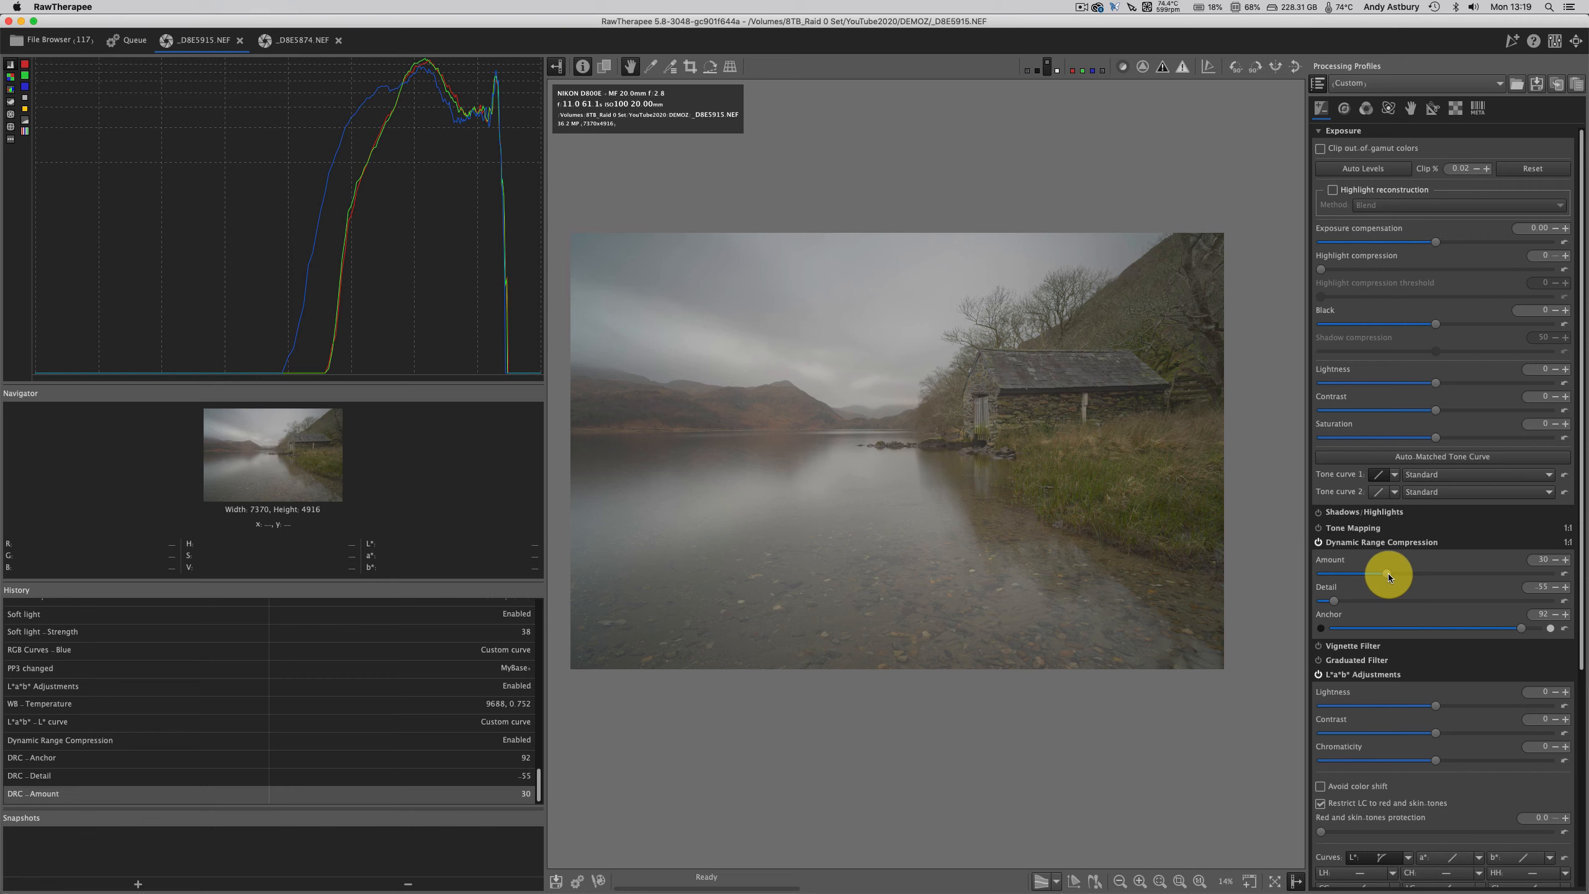
pyautogui.click(1386, 575)
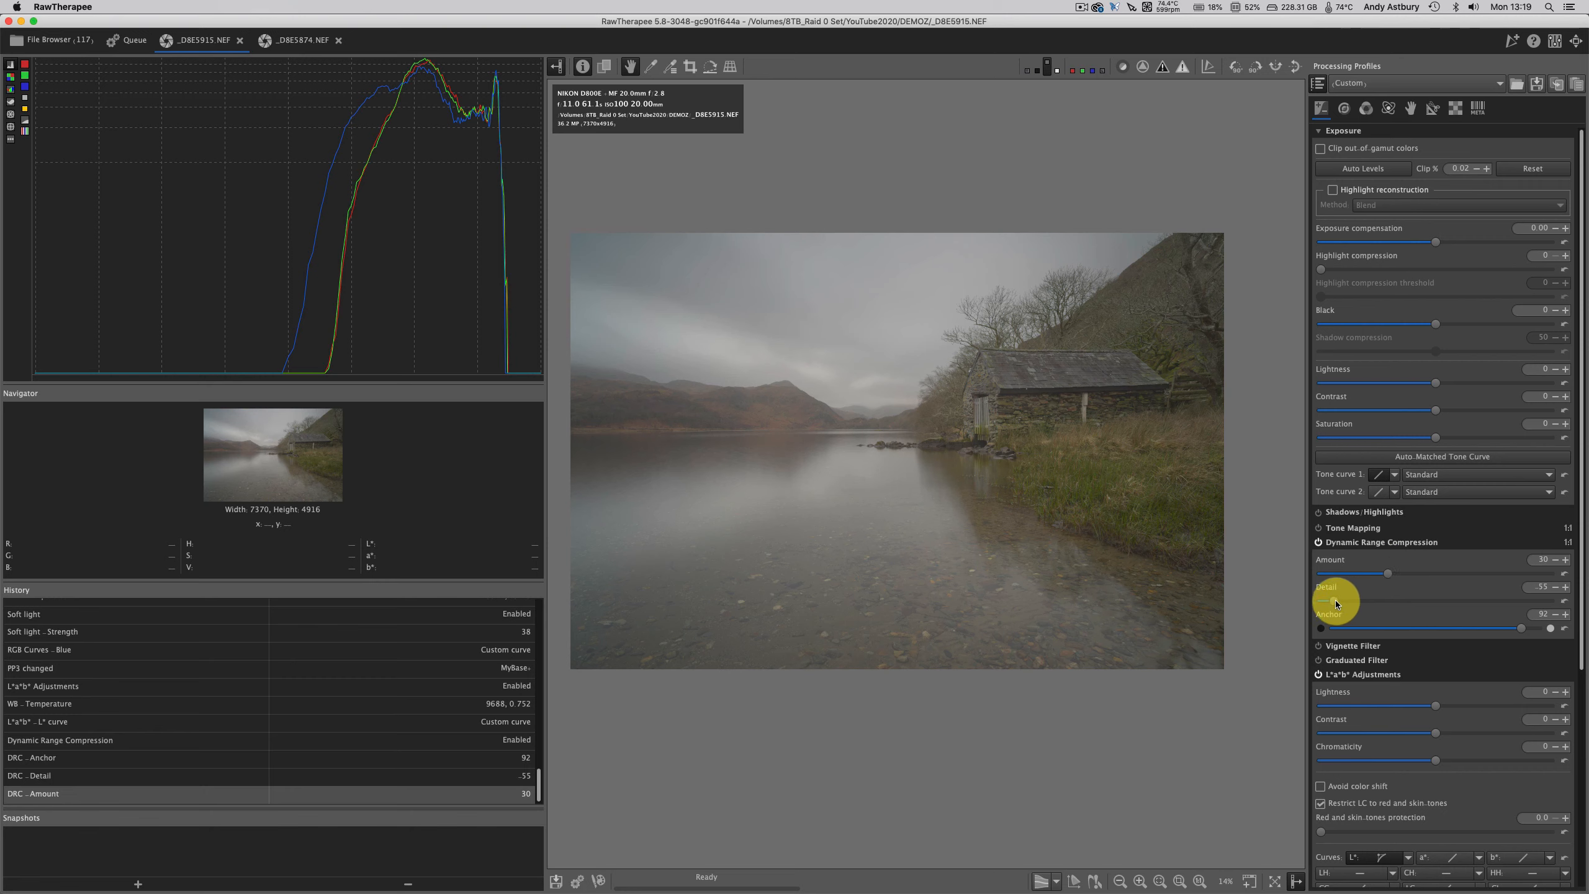
# - Compare a higher Dynamic Range Compression detail of 32 and settle on a detail of -25
pyautogui.moveTo(1335, 600); pyautogui.dragTo(1410, 600)
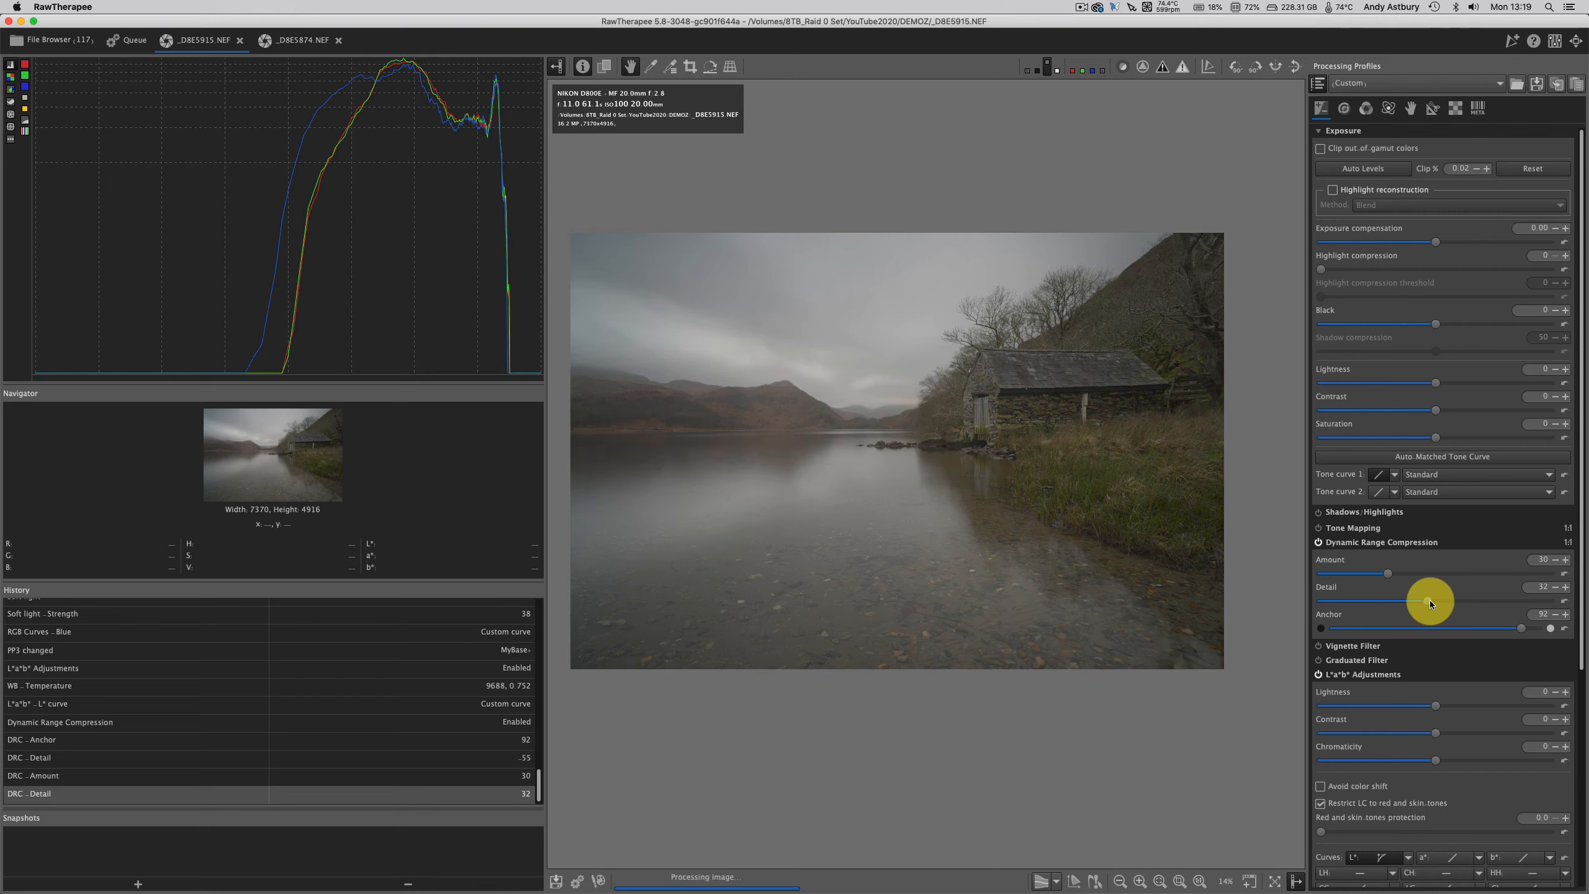
pyautogui.moveTo(1423, 599); pyautogui.dragTo(1356, 599)
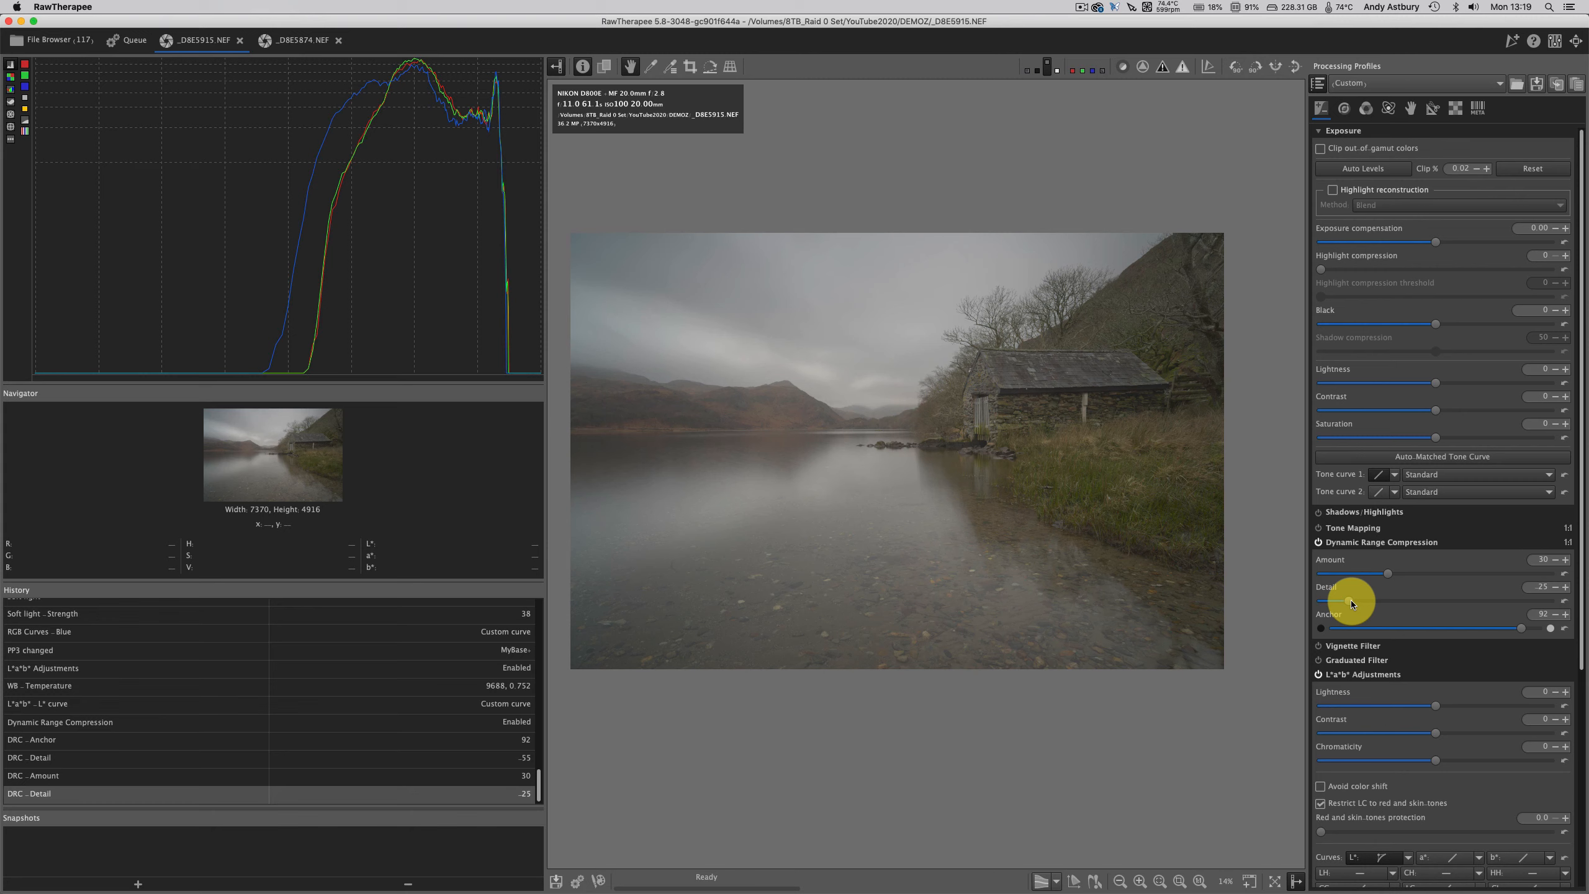
pyautogui.click(1353, 602)
# - Enable RGB Curves, set the blue channel to a Control cage curve and reset it to a straight diagonal
pyautogui.click(1367, 109)
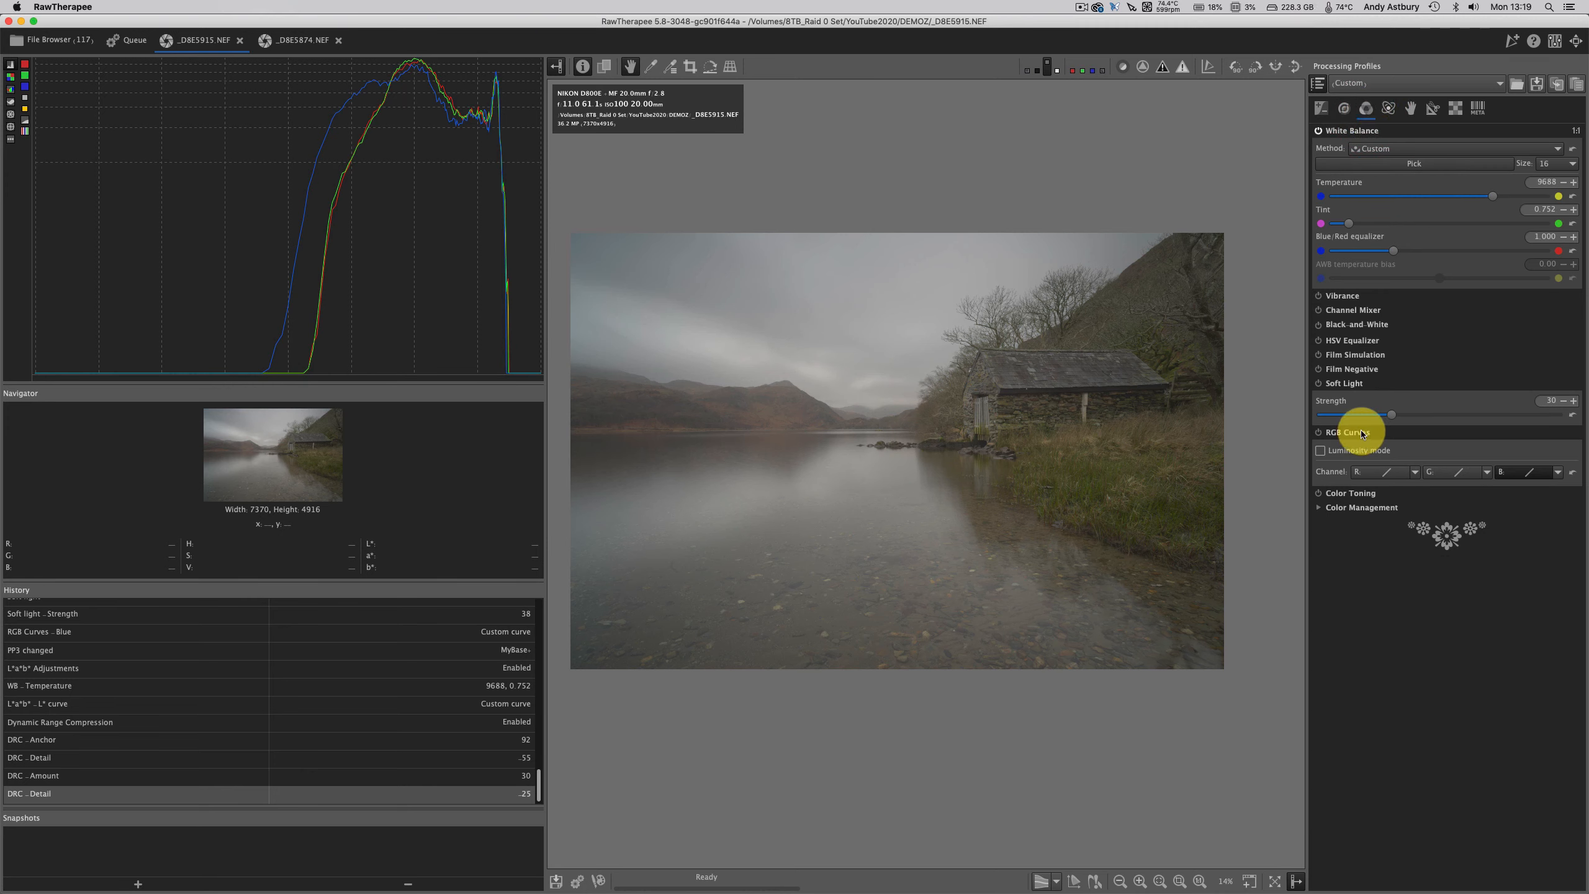
pyautogui.click(1319, 433)
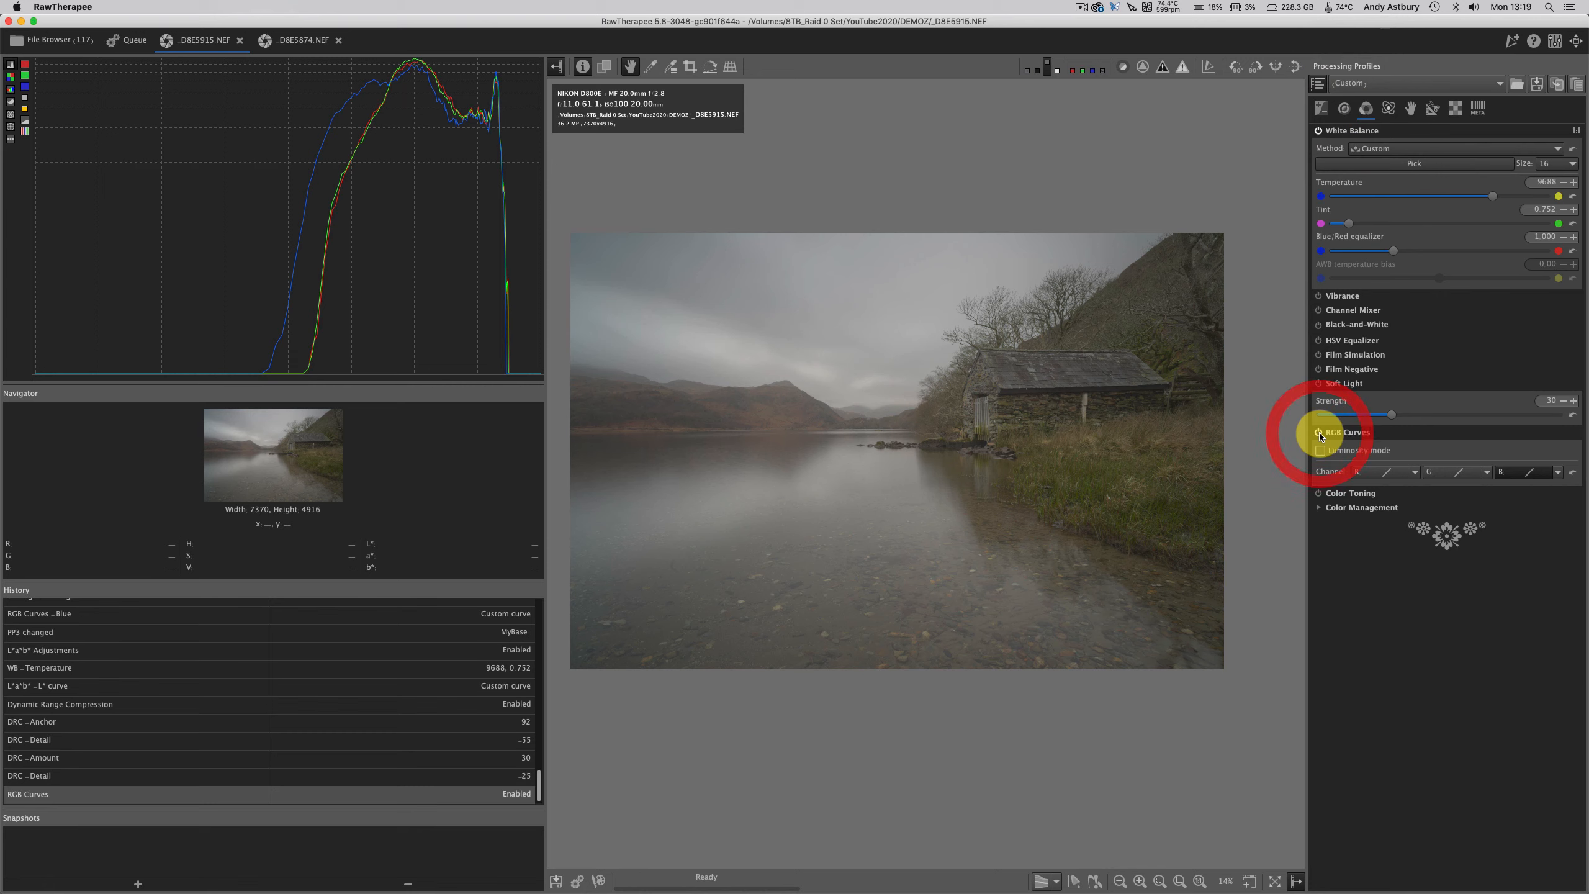
pyautogui.click(1532, 472)
pyautogui.click(1560, 473)
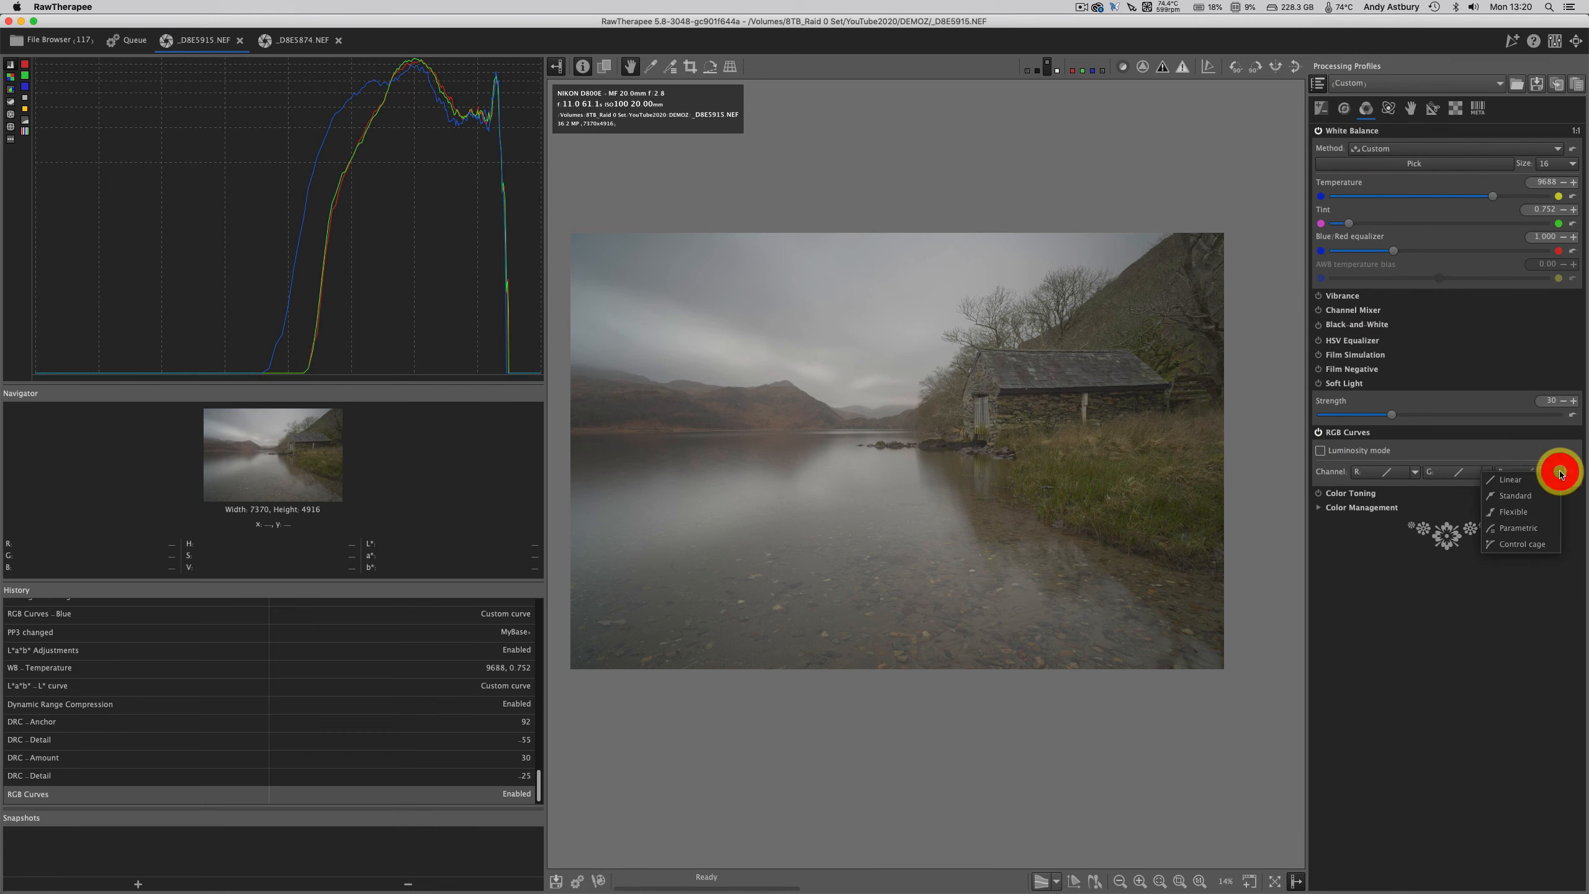
pyautogui.click(1532, 543)
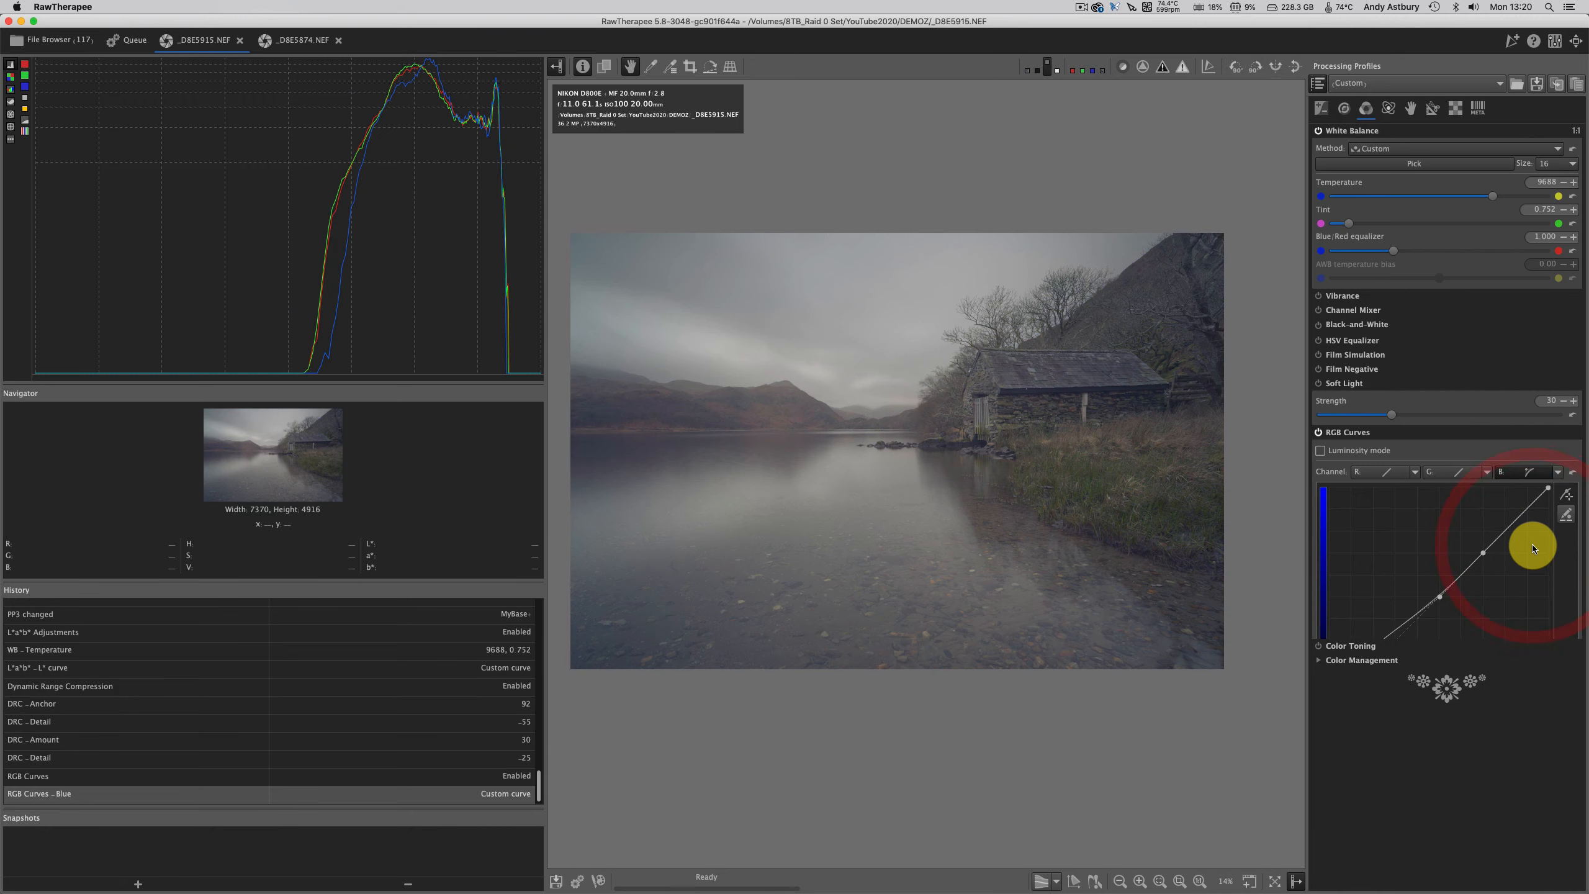
pyautogui.click(1572, 472)
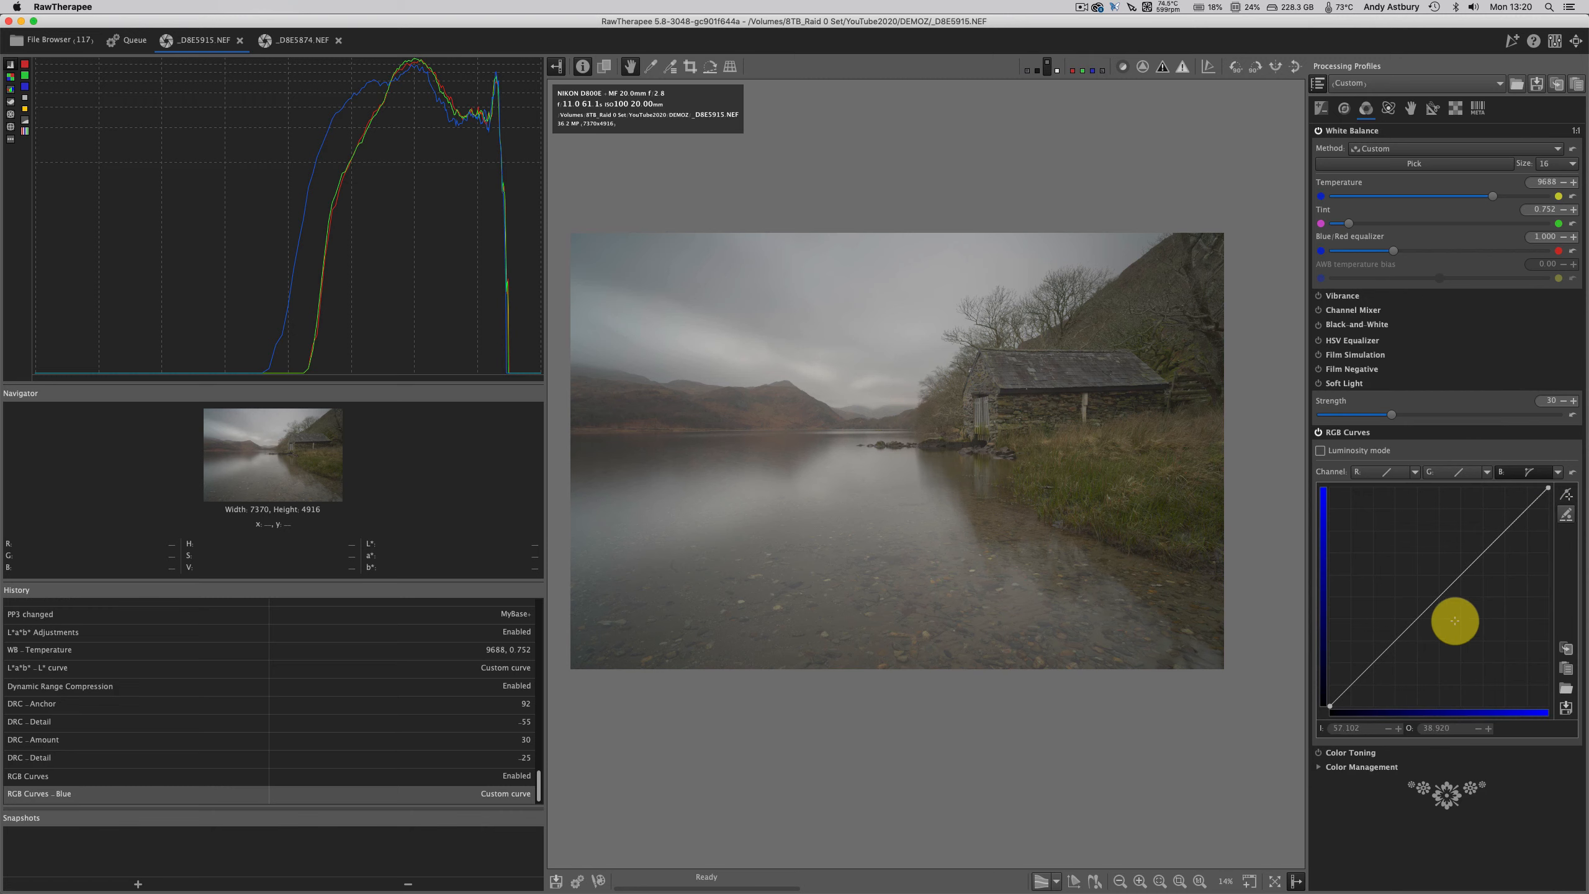
# - Anchor the blue RGB curve with four points along the diagonal and raise its black endpoint slightly to correct the deep shadows
pyautogui.click(1439, 598)
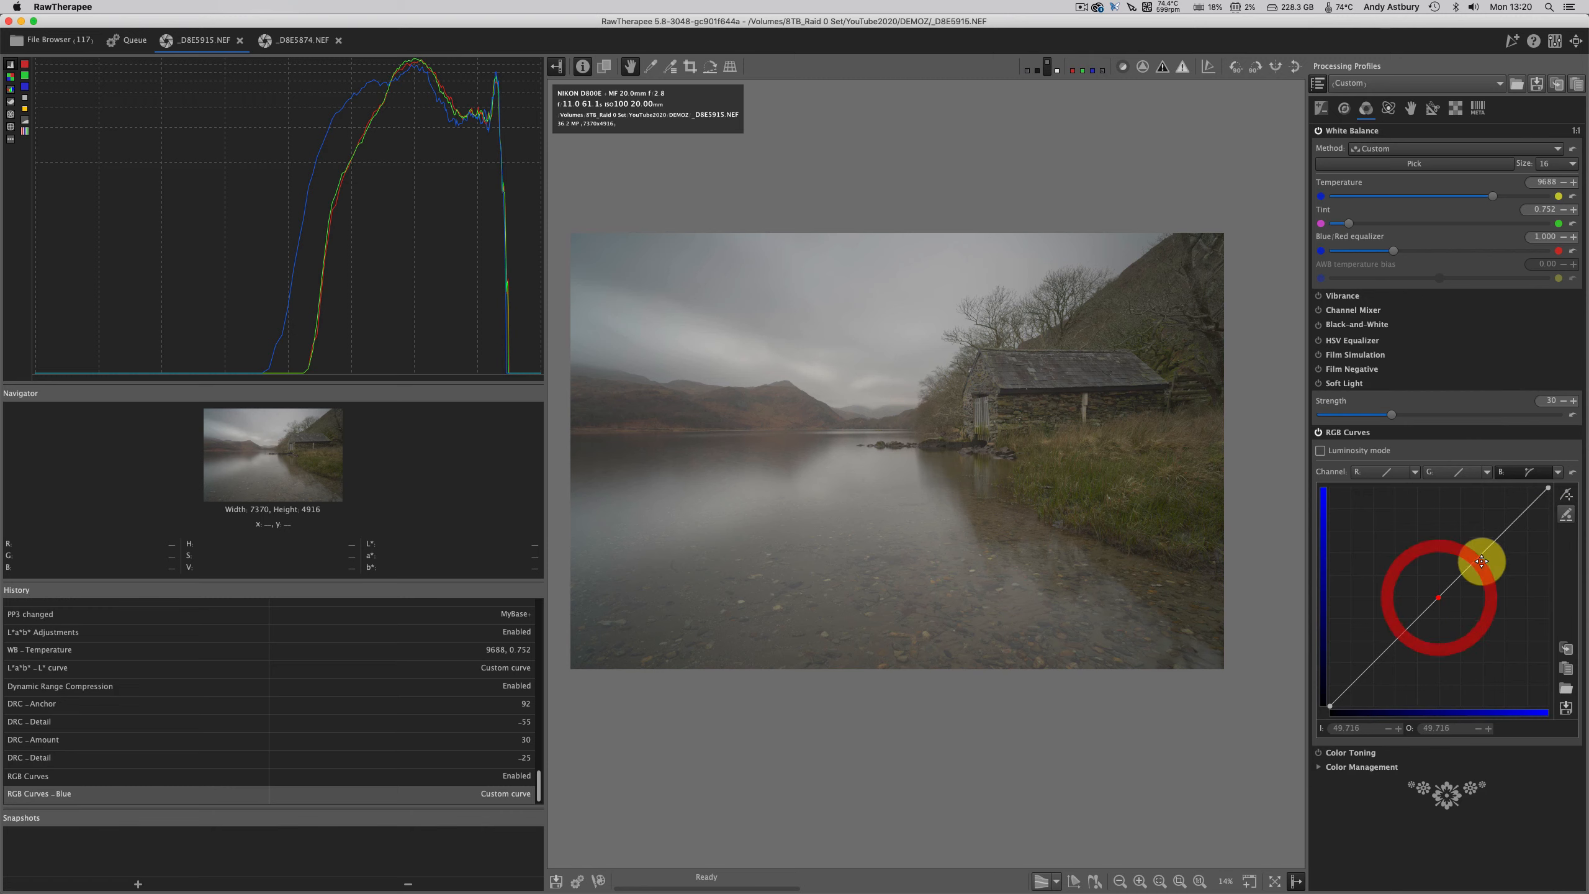
pyautogui.click(1504, 531)
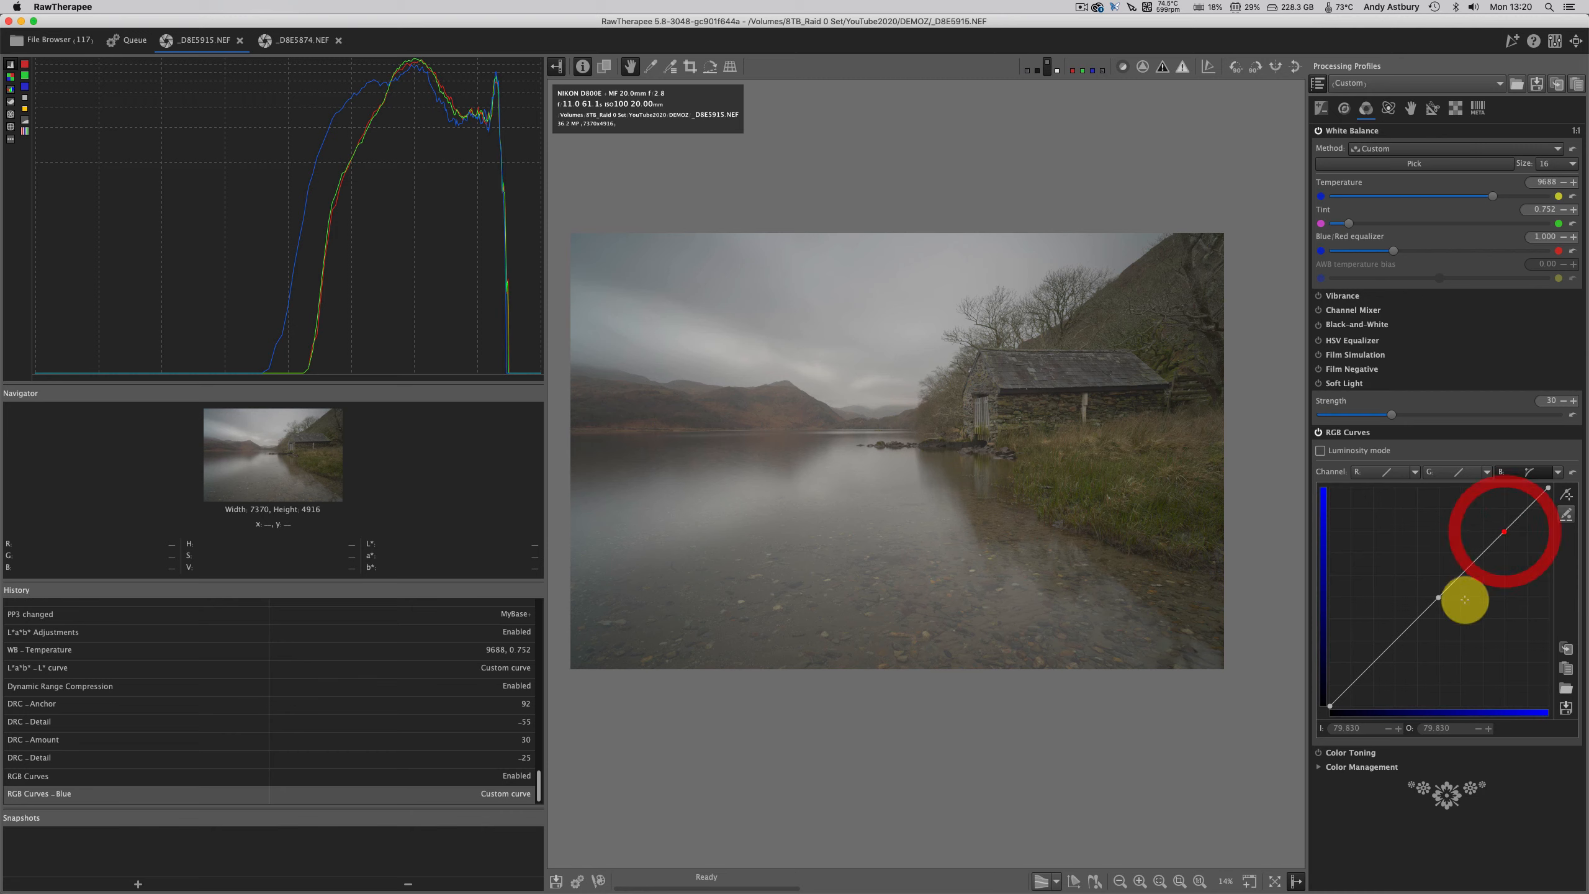
pyautogui.click(1393, 642)
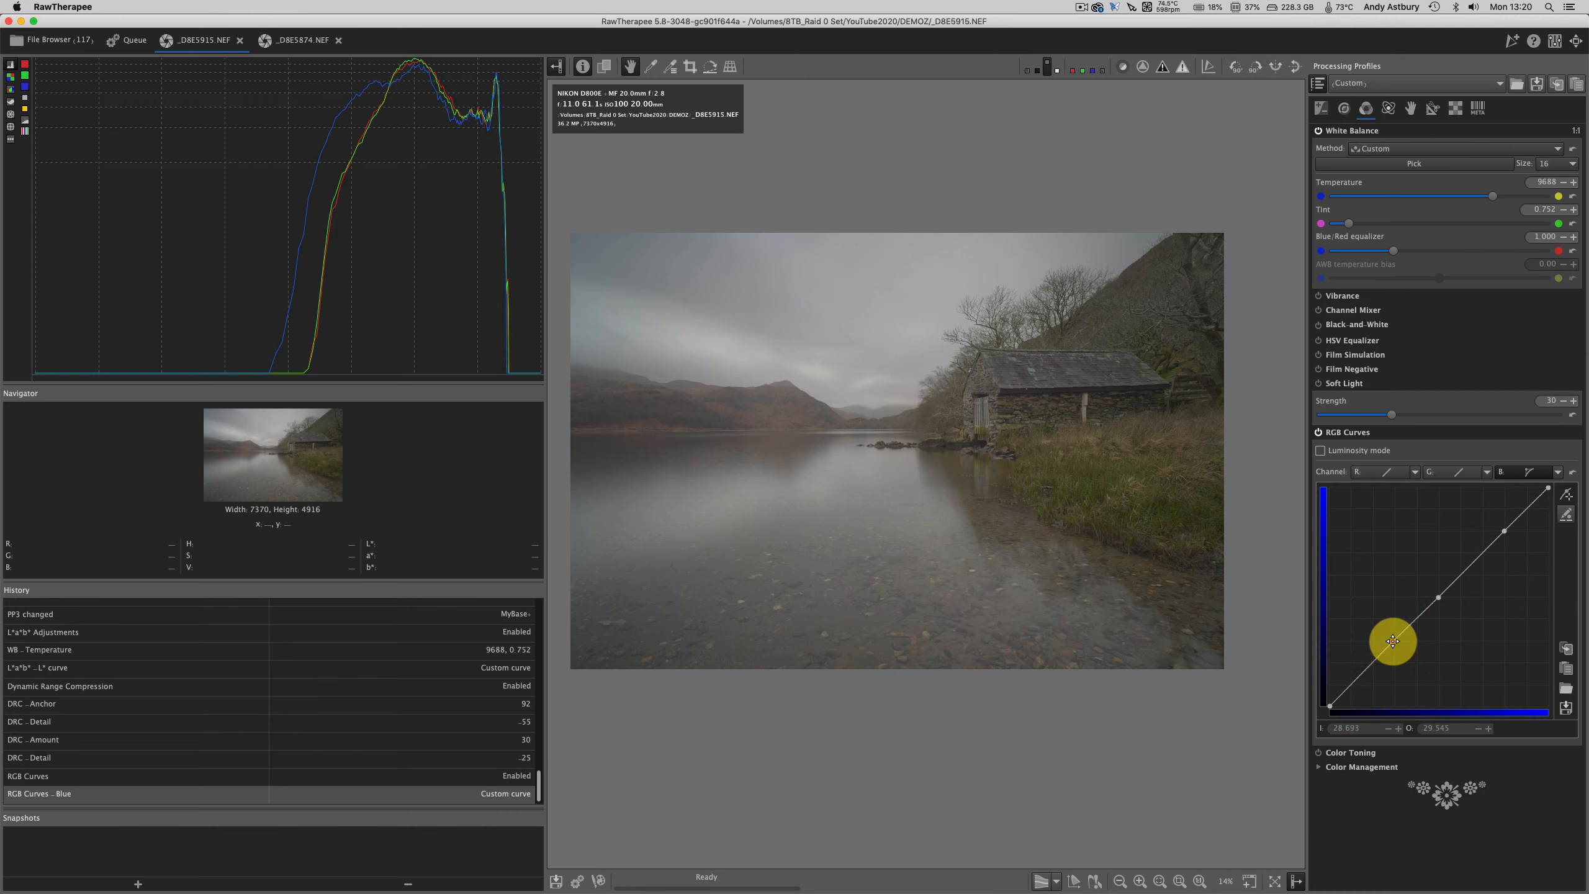
pyautogui.click(1356, 679)
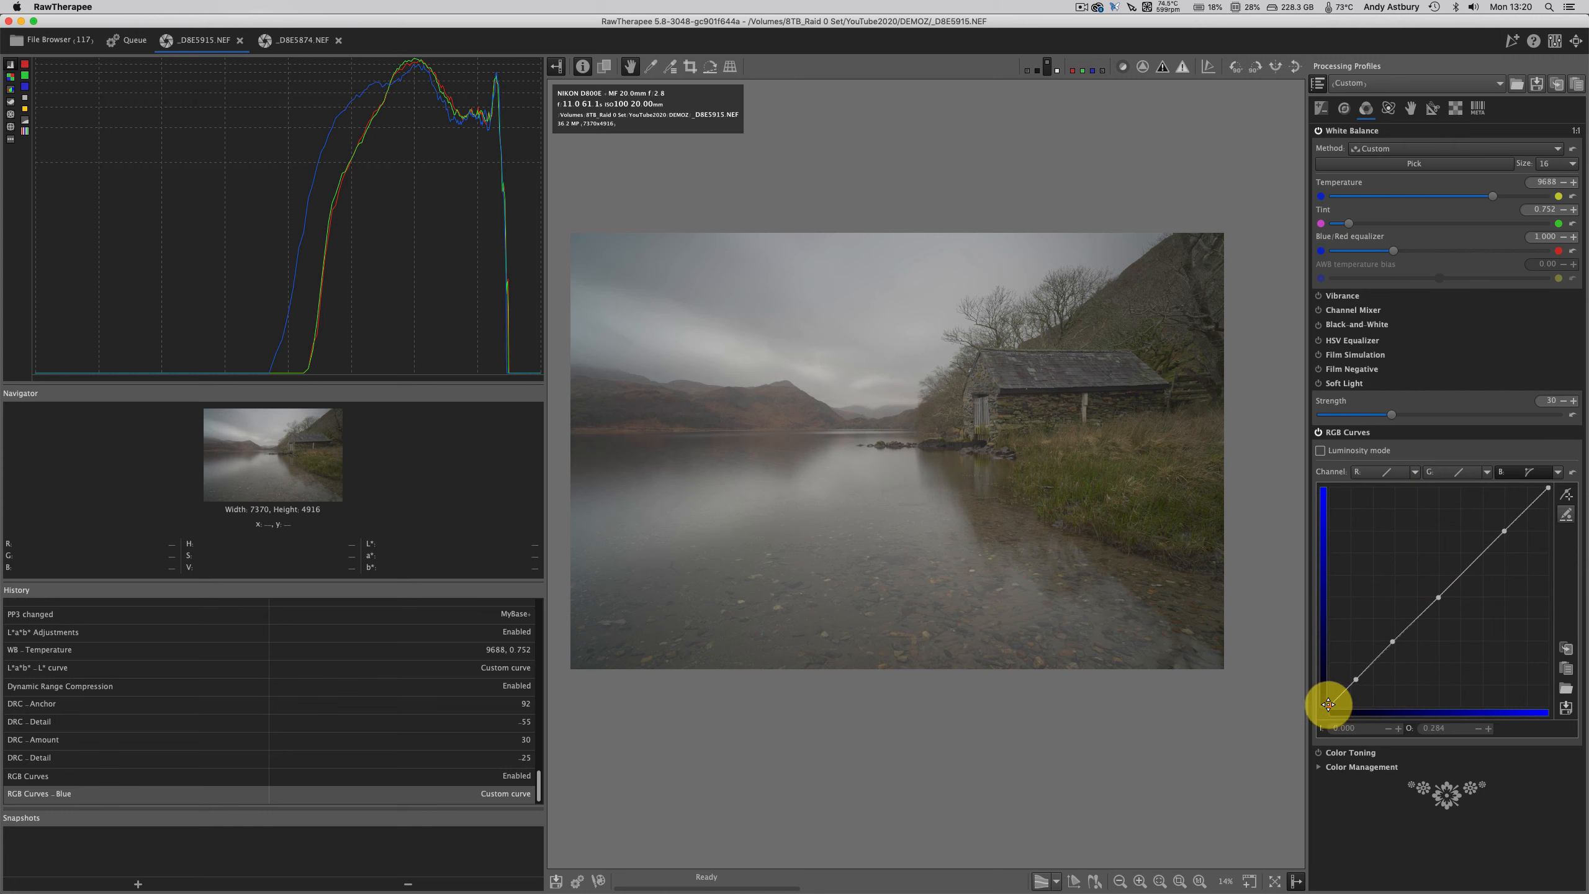
pyautogui.moveTo(1328, 703); pyautogui.dragTo(1326, 699)
pyautogui.moveTo(1330, 697); pyautogui.dragTo(1328, 688)
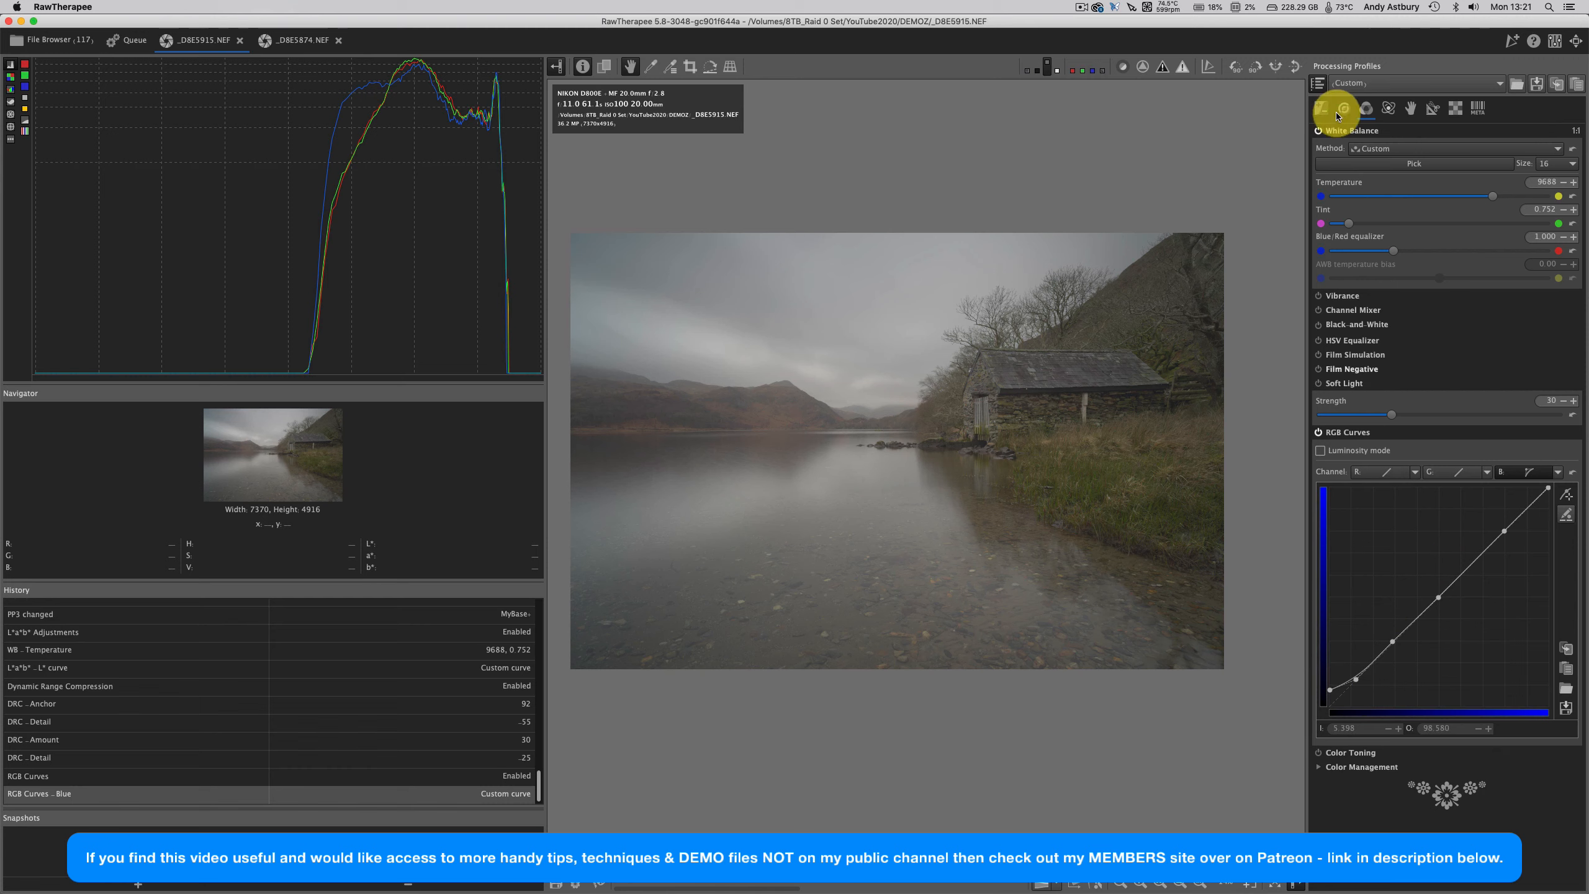
# - Return to the L*a*b* Adjustments curves in the exposure tools
pyautogui.click(1319, 109)
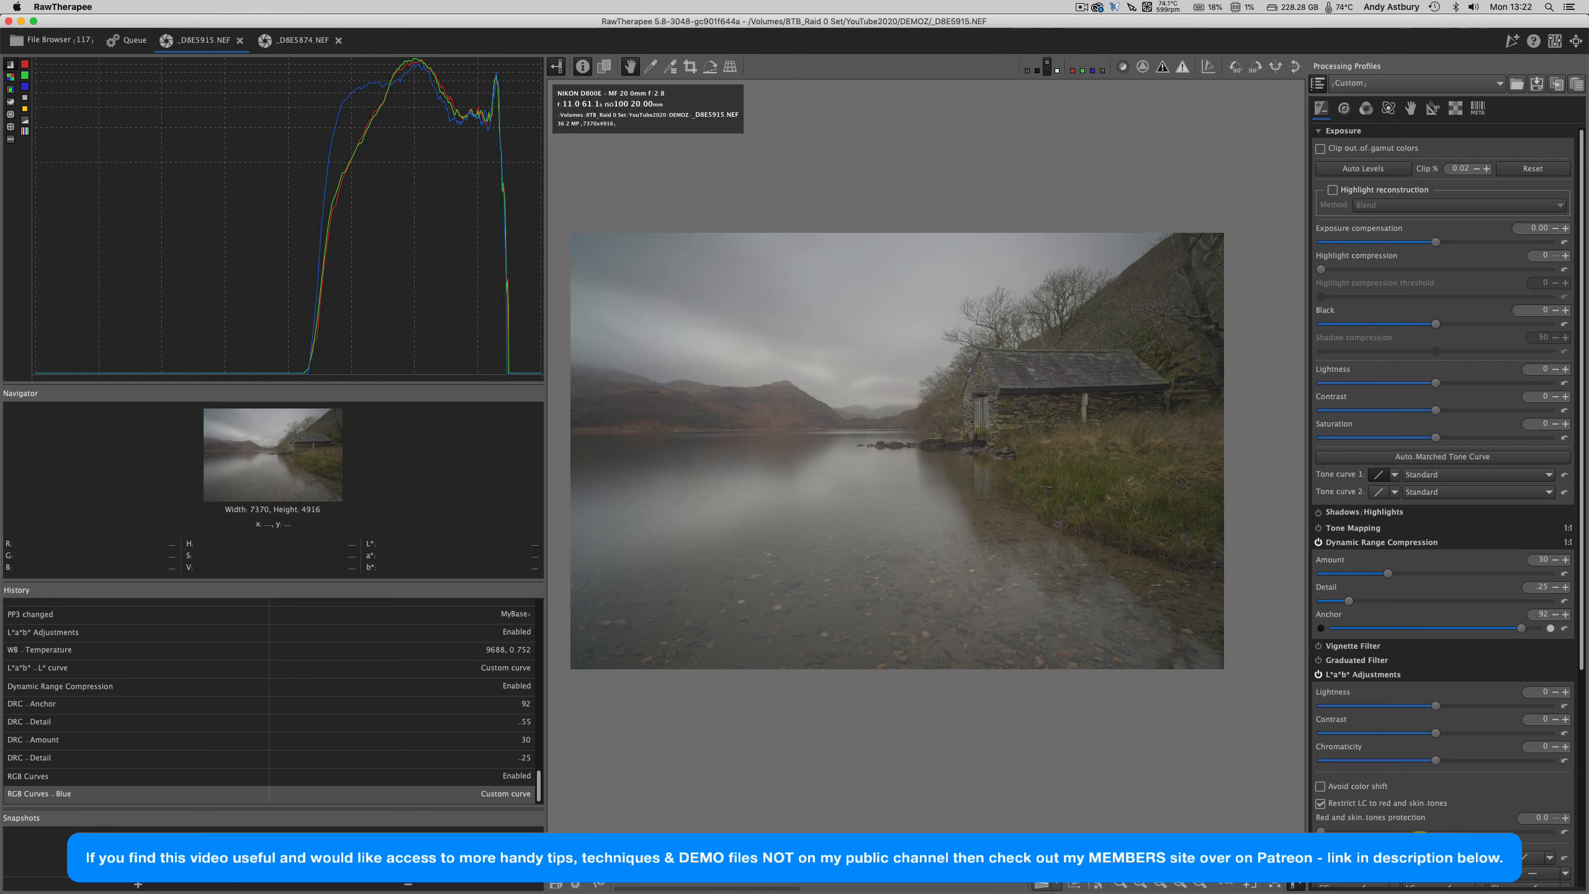
pyautogui.scroll(-5, 1364, 767)
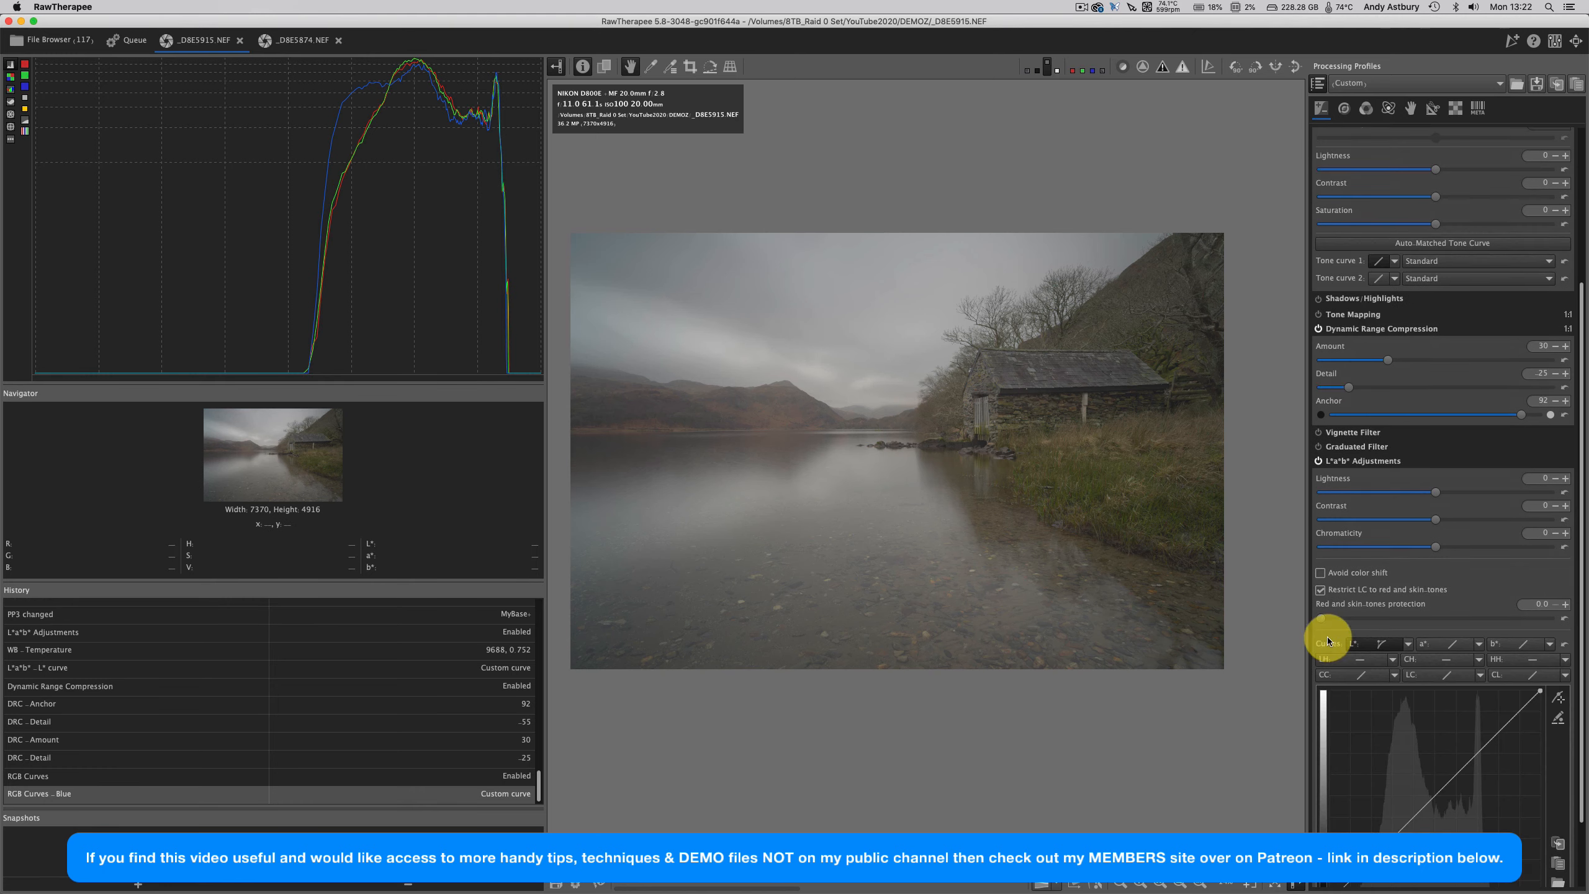